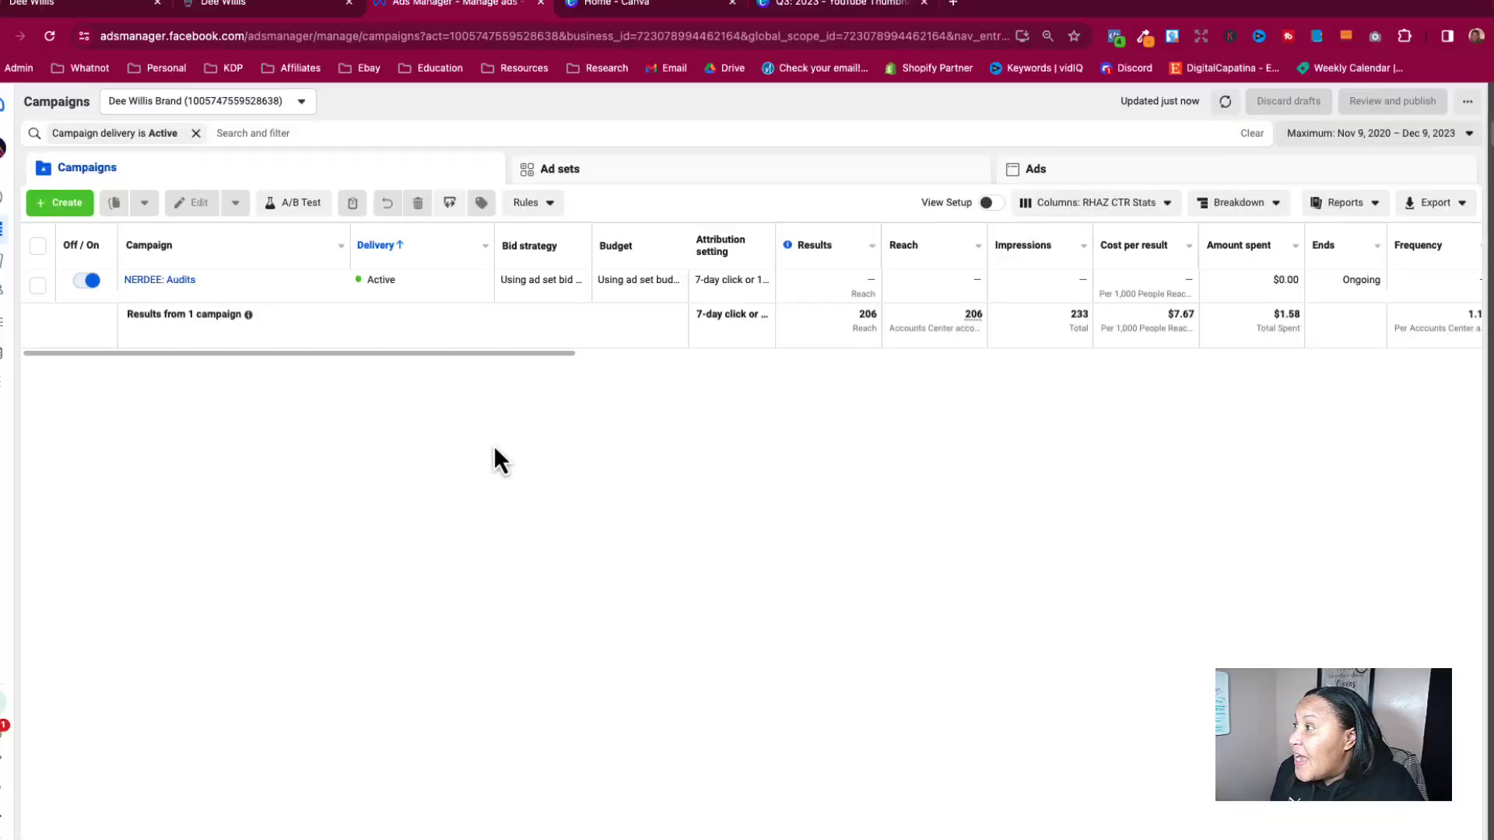
# Create a new auction campaign with the Awareness objective.
pyautogui.moveTo(194, 300)
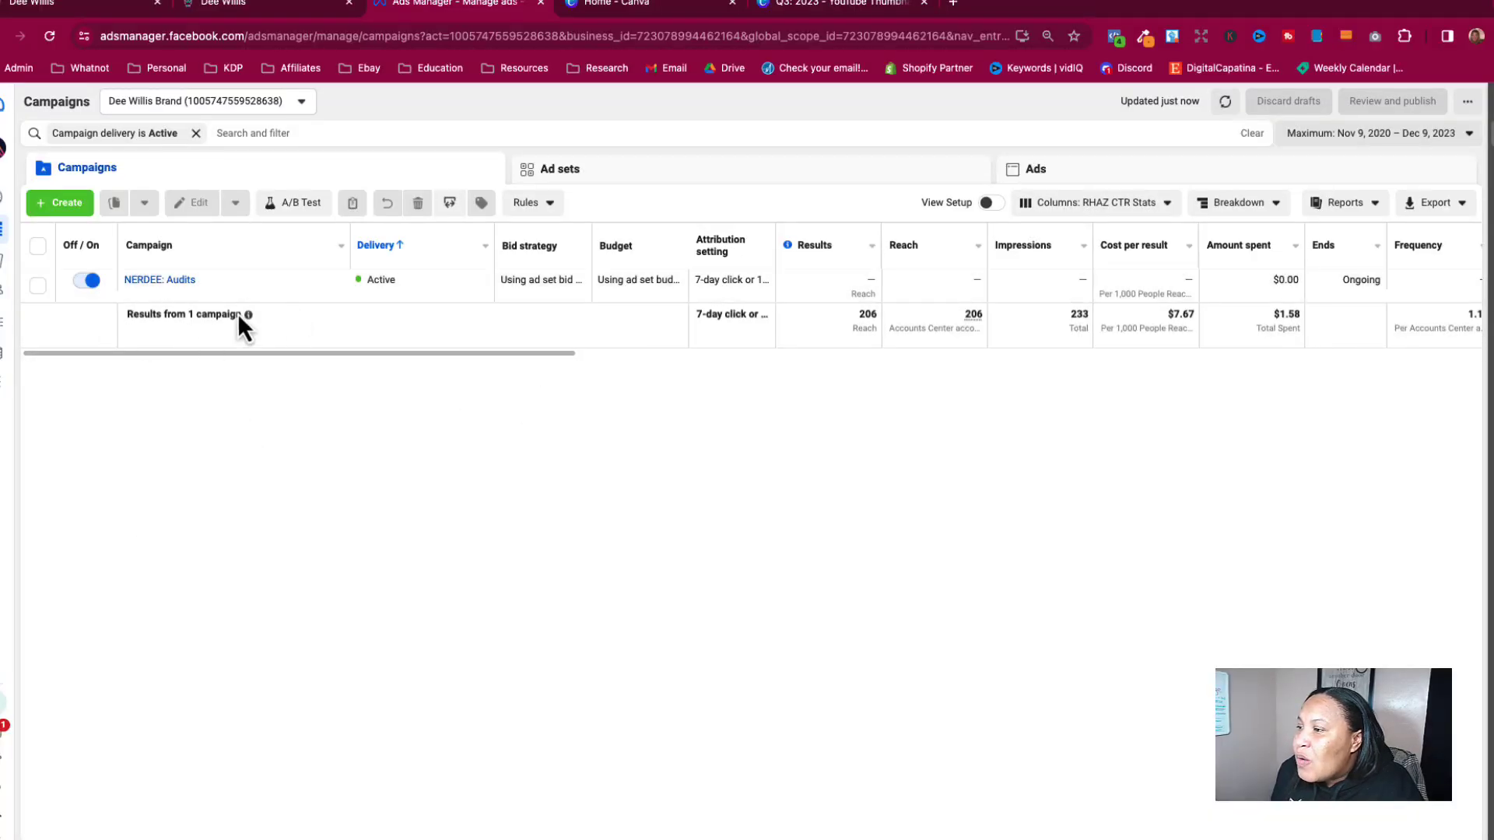
pyautogui.moveTo(418, 287)
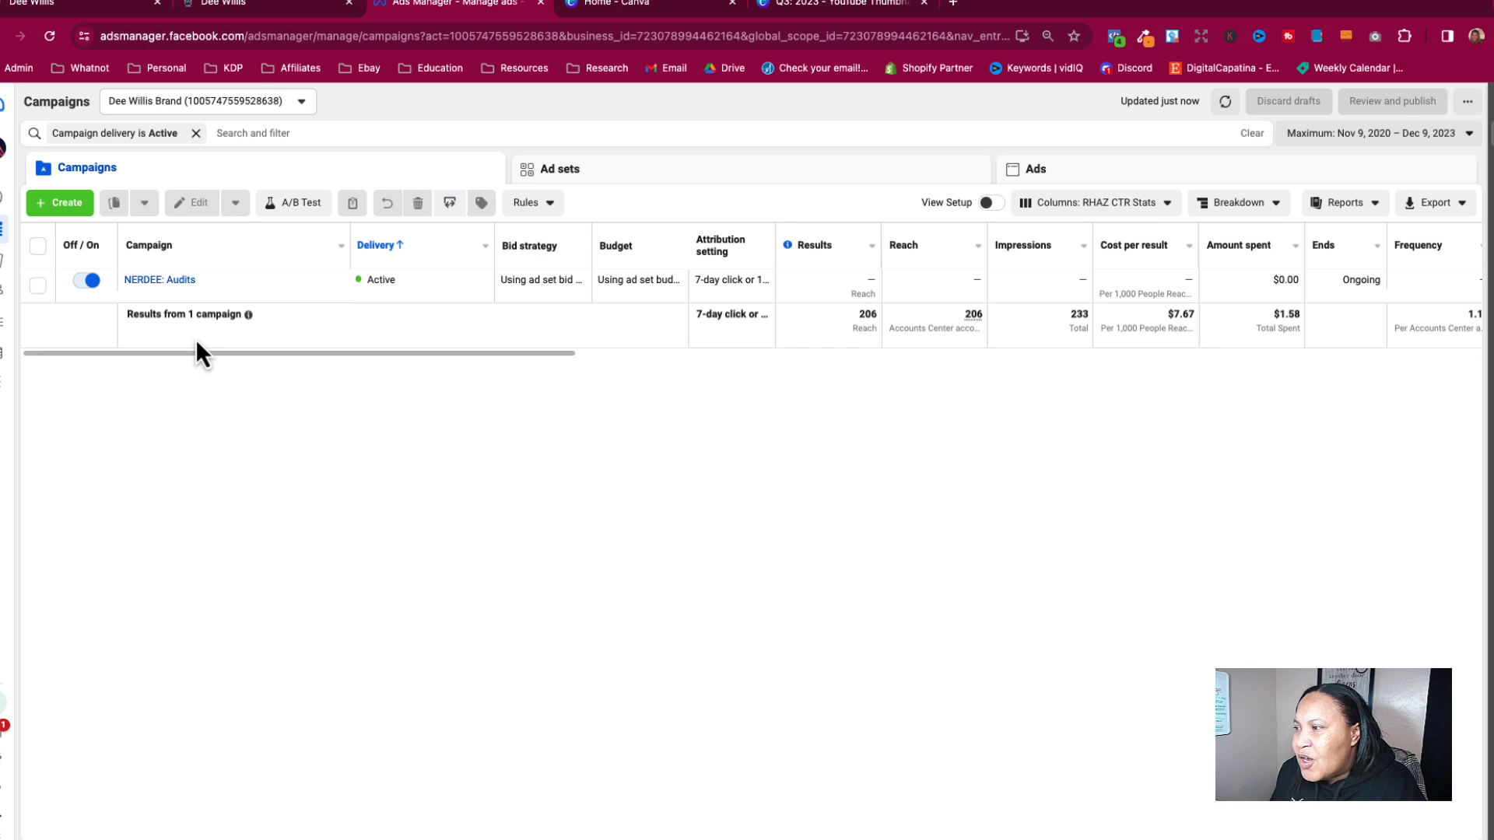
pyautogui.click(62, 204)
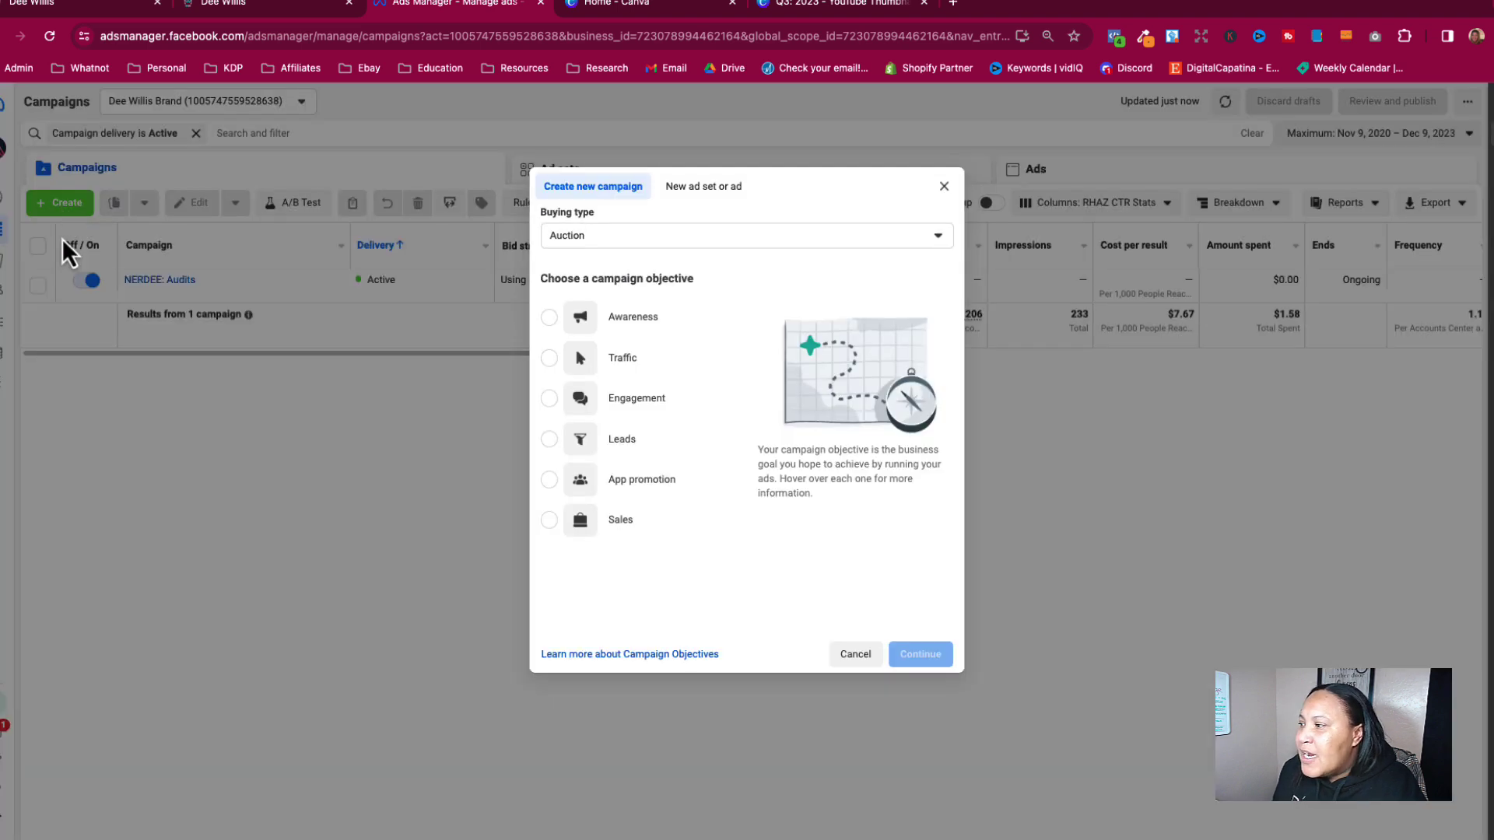
pyautogui.click(583, 317)
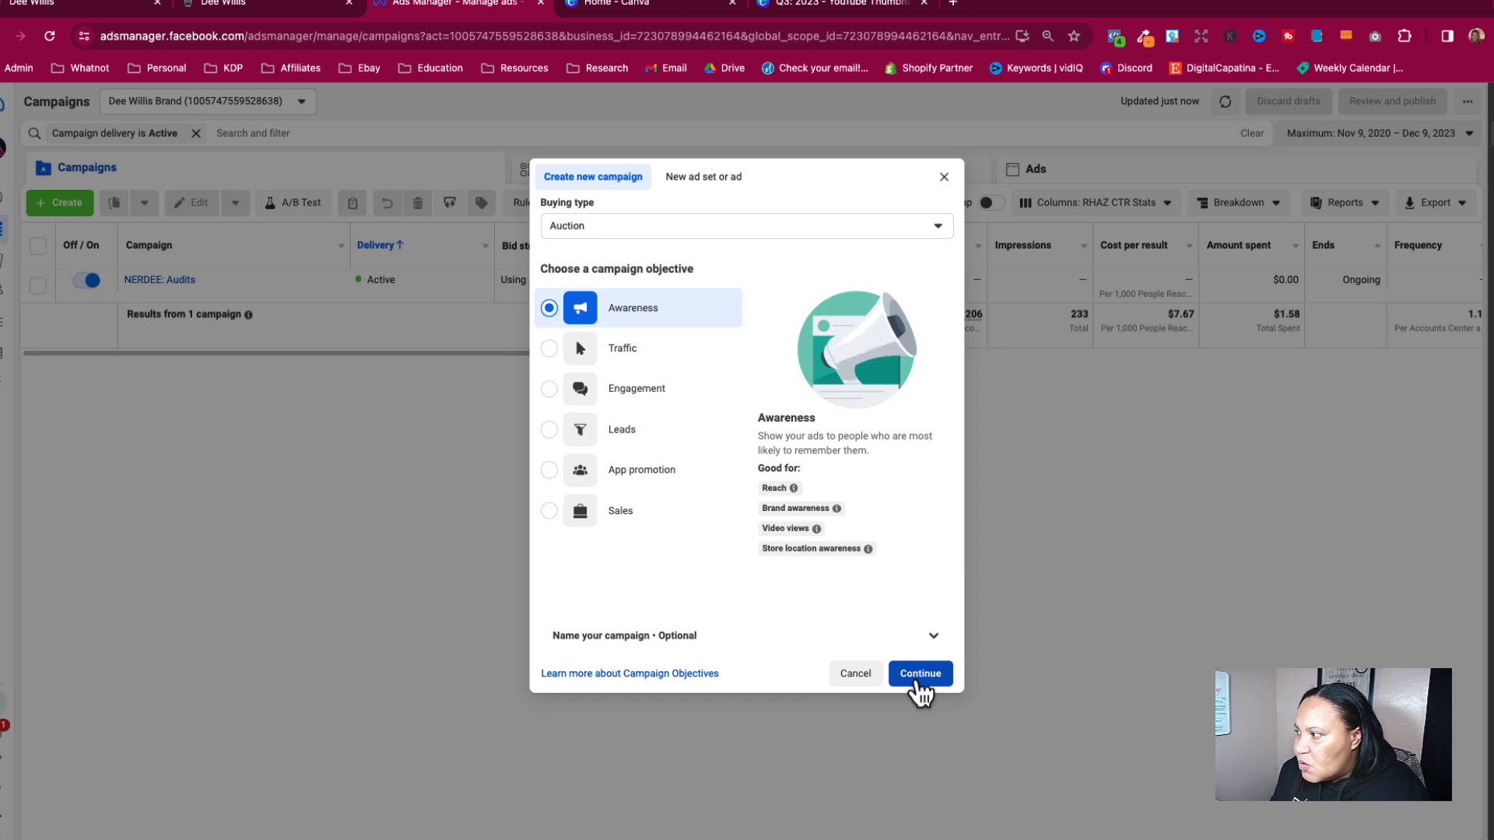
pyautogui.click(918, 684)
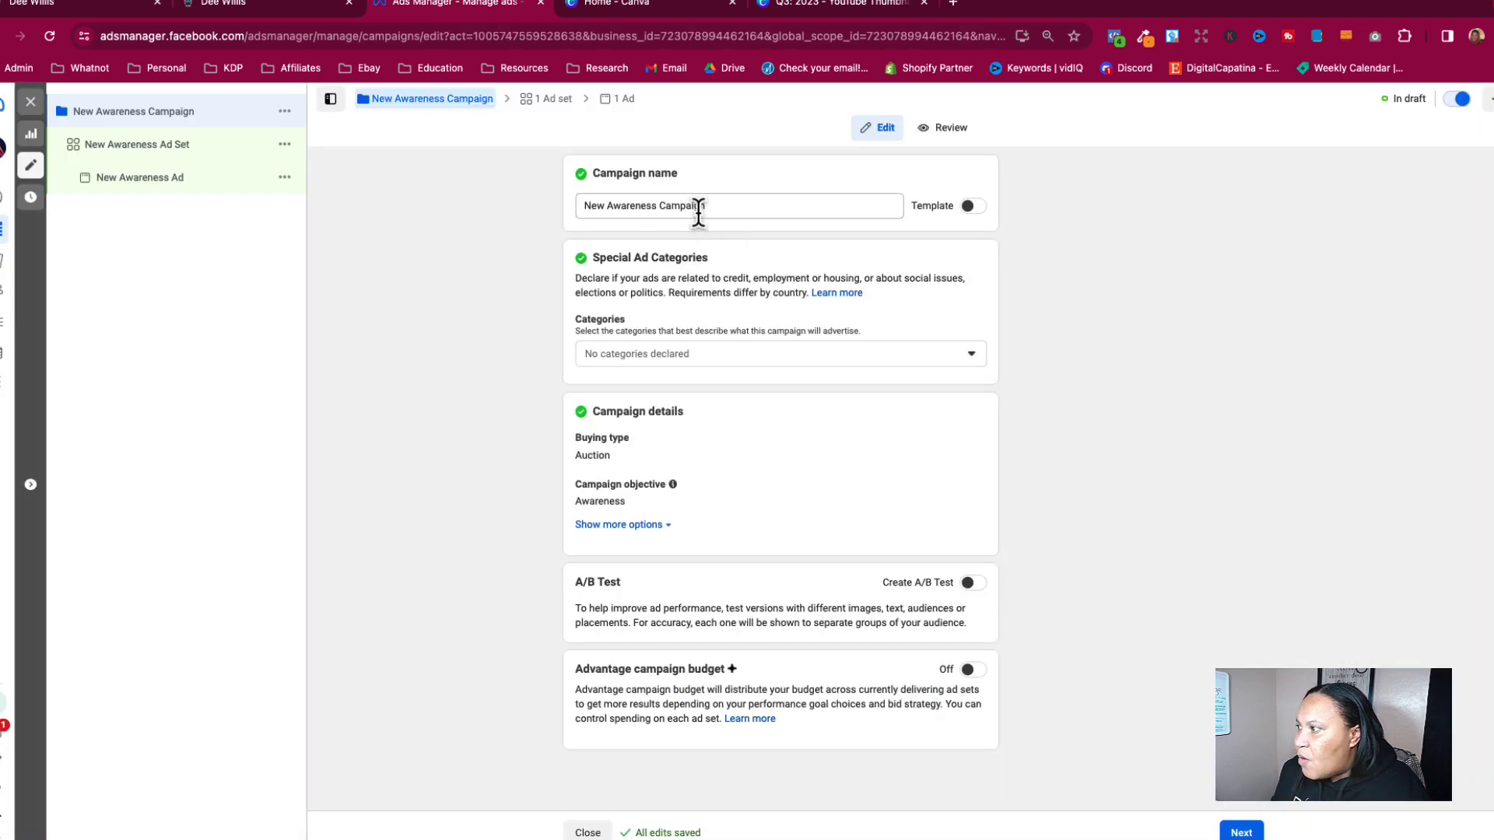
# Name the campaign "NERDEE: Nationwide Audits" and continue to its ad set settings.
pyautogui.tripleClick(700, 207)
pyautogui.write('NERDEE: ')
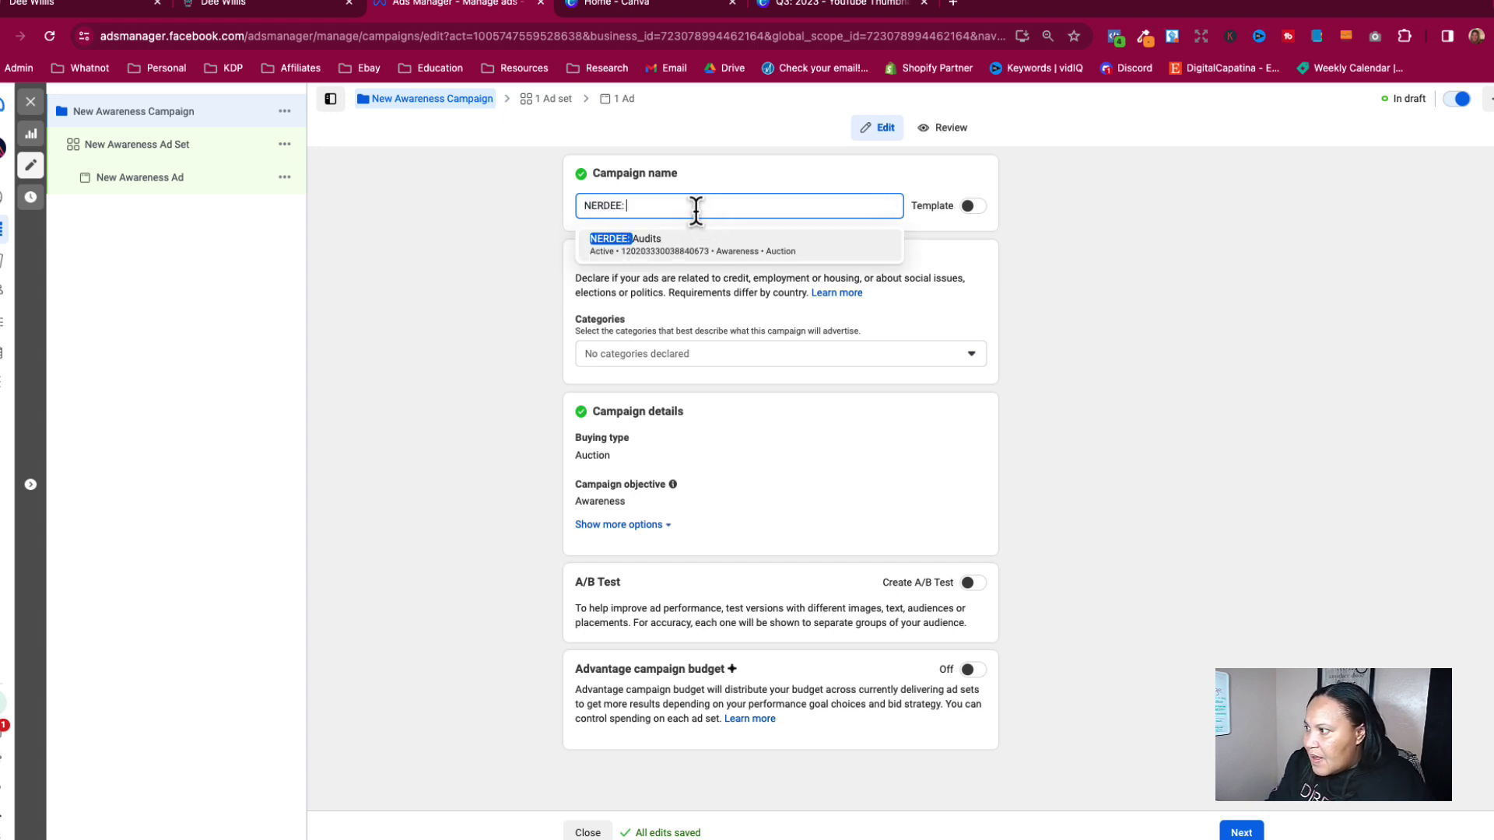
pyautogui.write('Nationwide Audits')
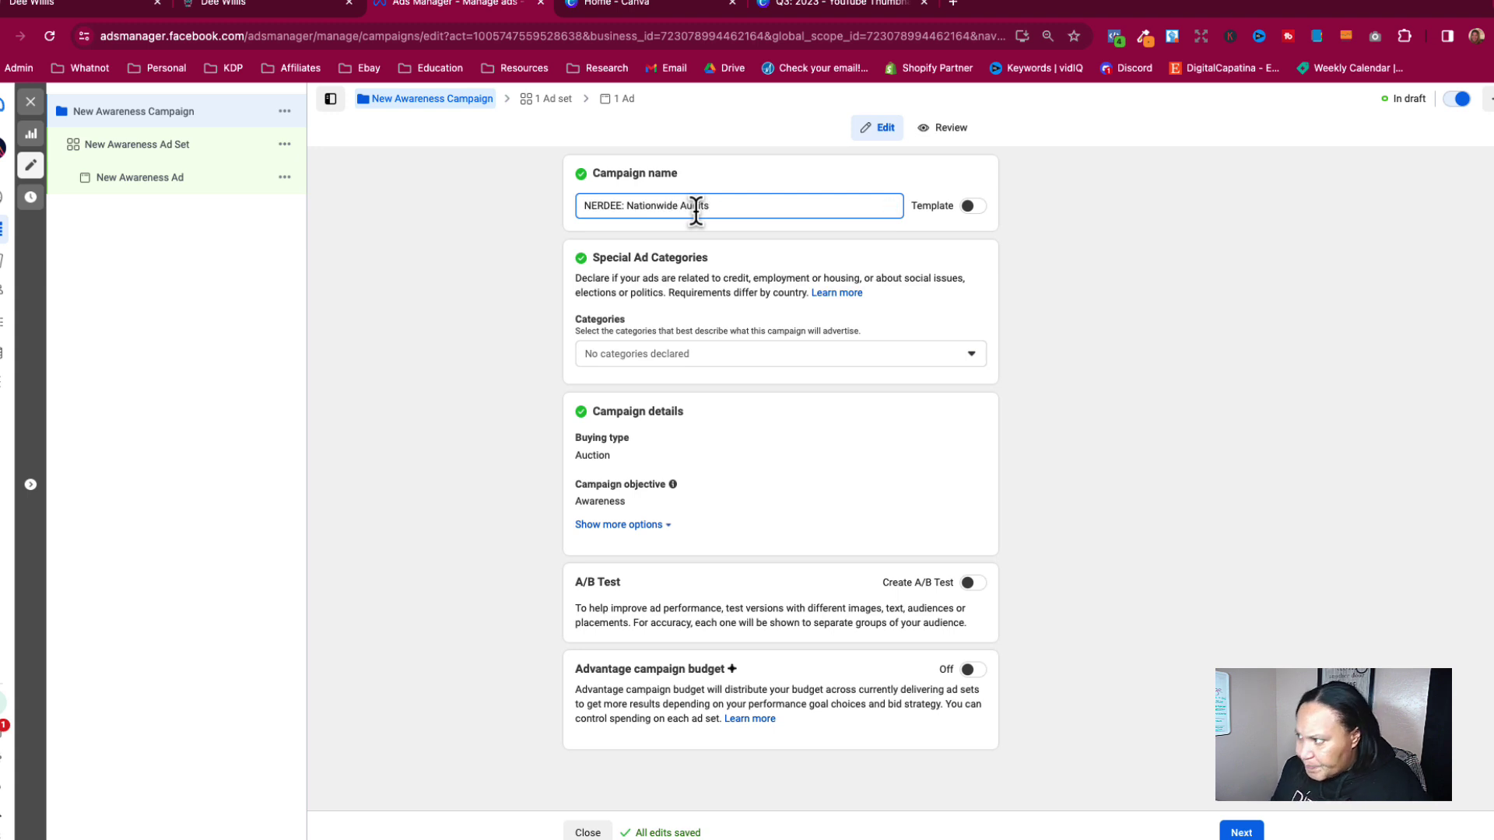
pyautogui.click(514, 389)
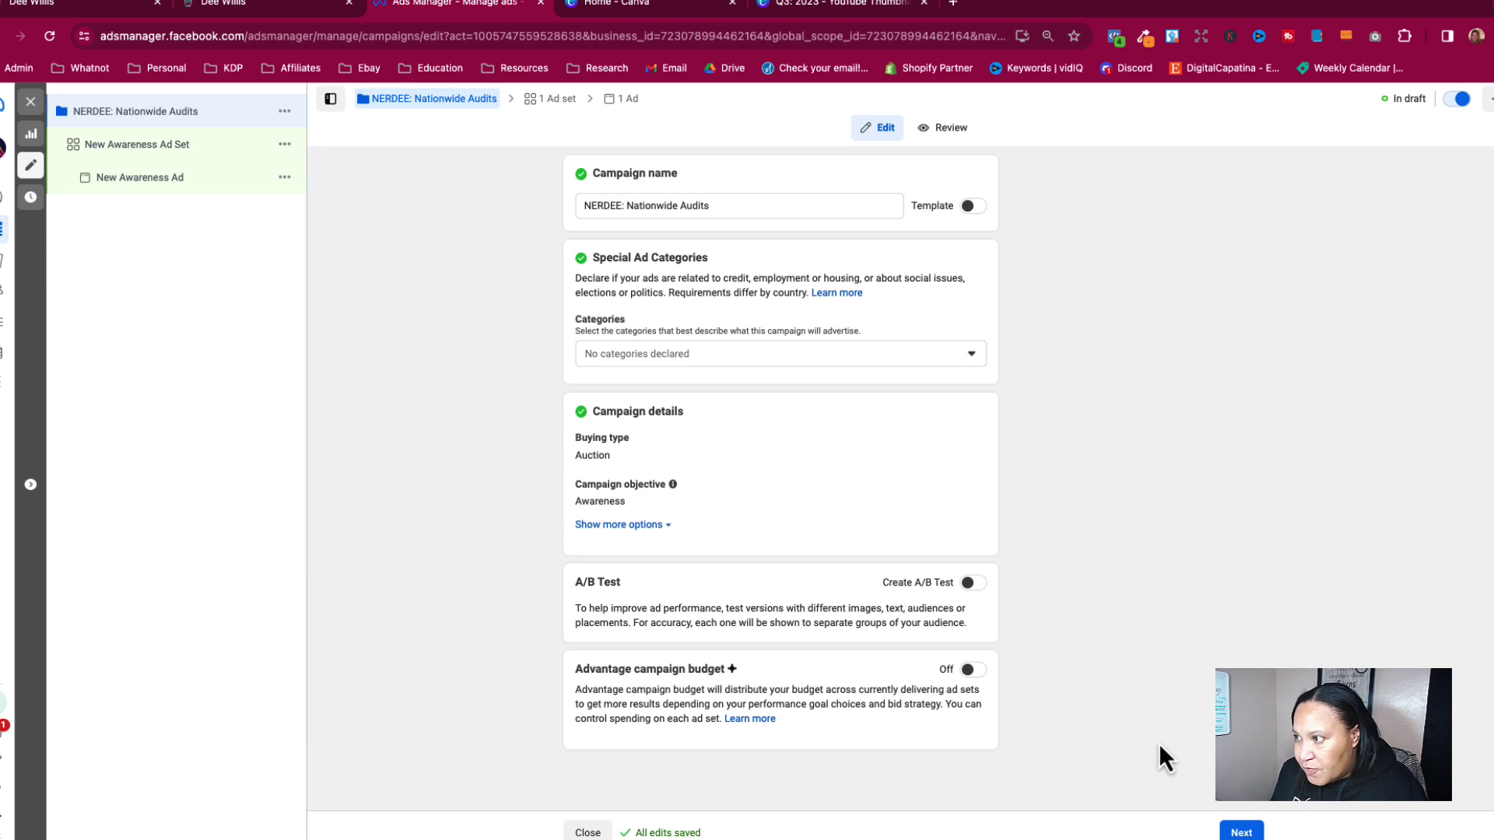
pyautogui.click(1244, 833)
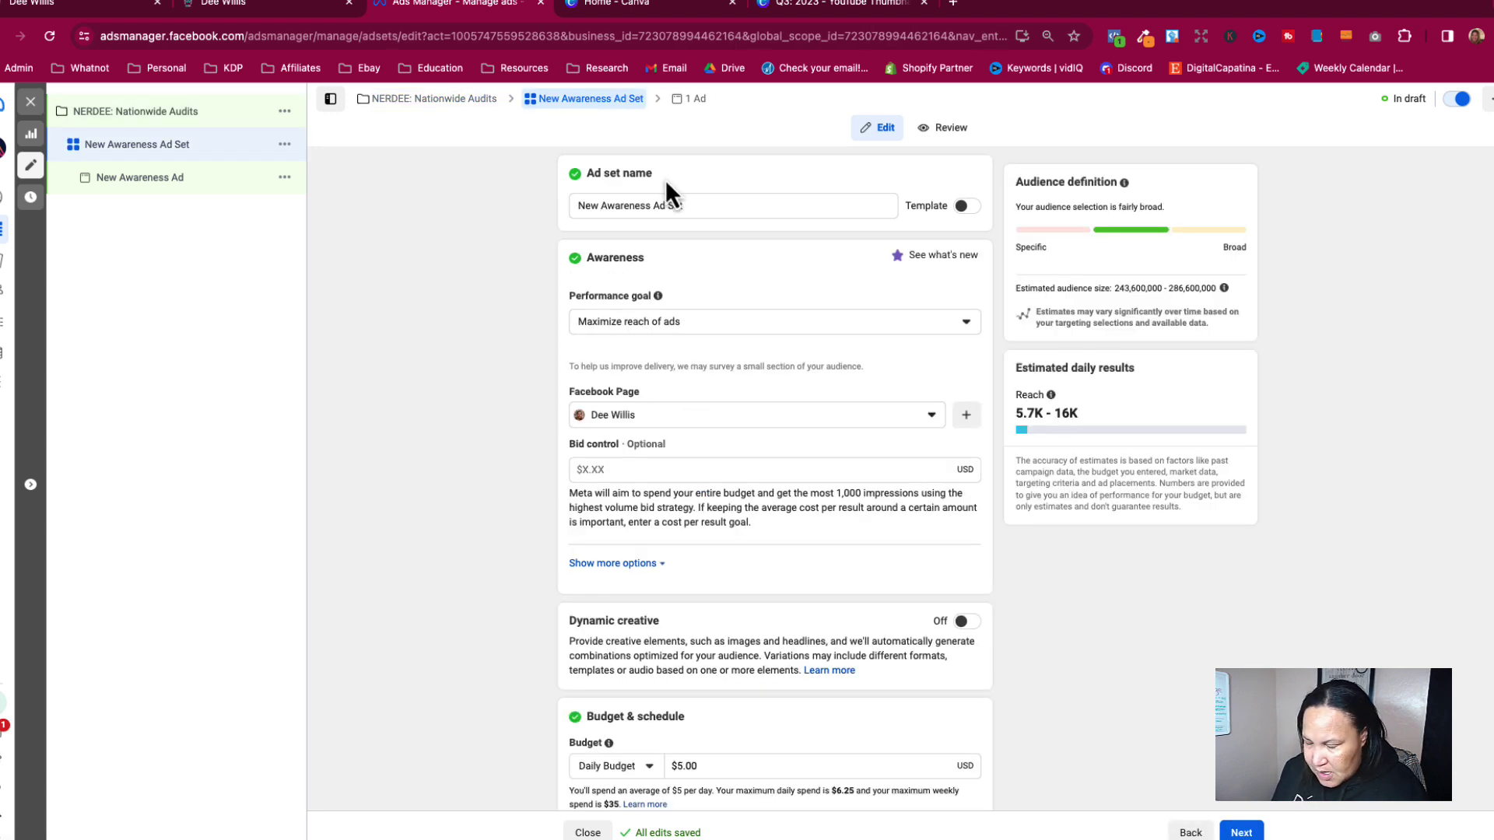
# Rename the ad set as "Texas Nationwide Audit 1".
pyautogui.tripleClick(665, 204)
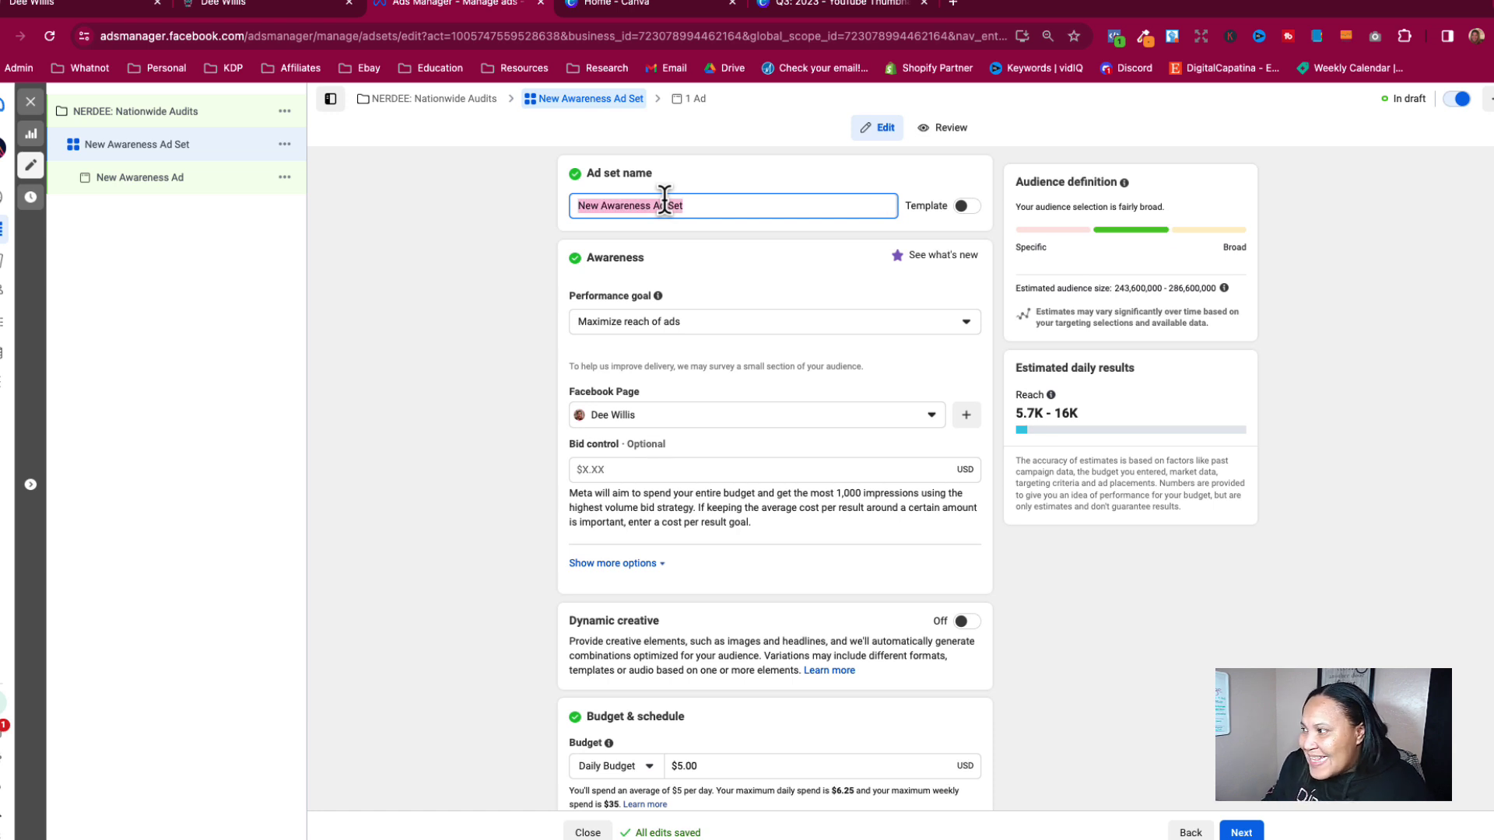
pyautogui.write('Texas')
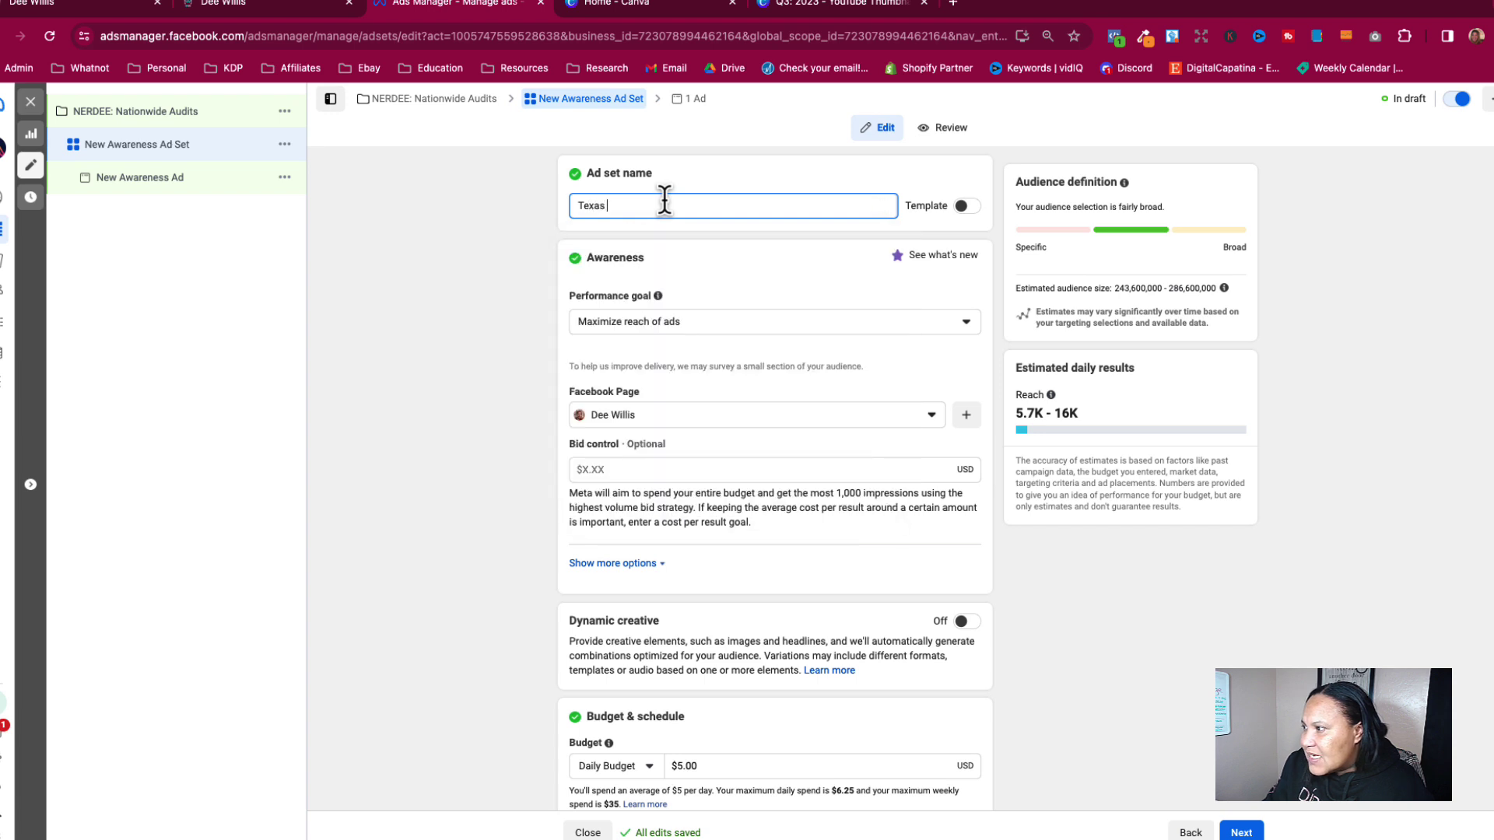
pyautogui.write(' Nationawide')
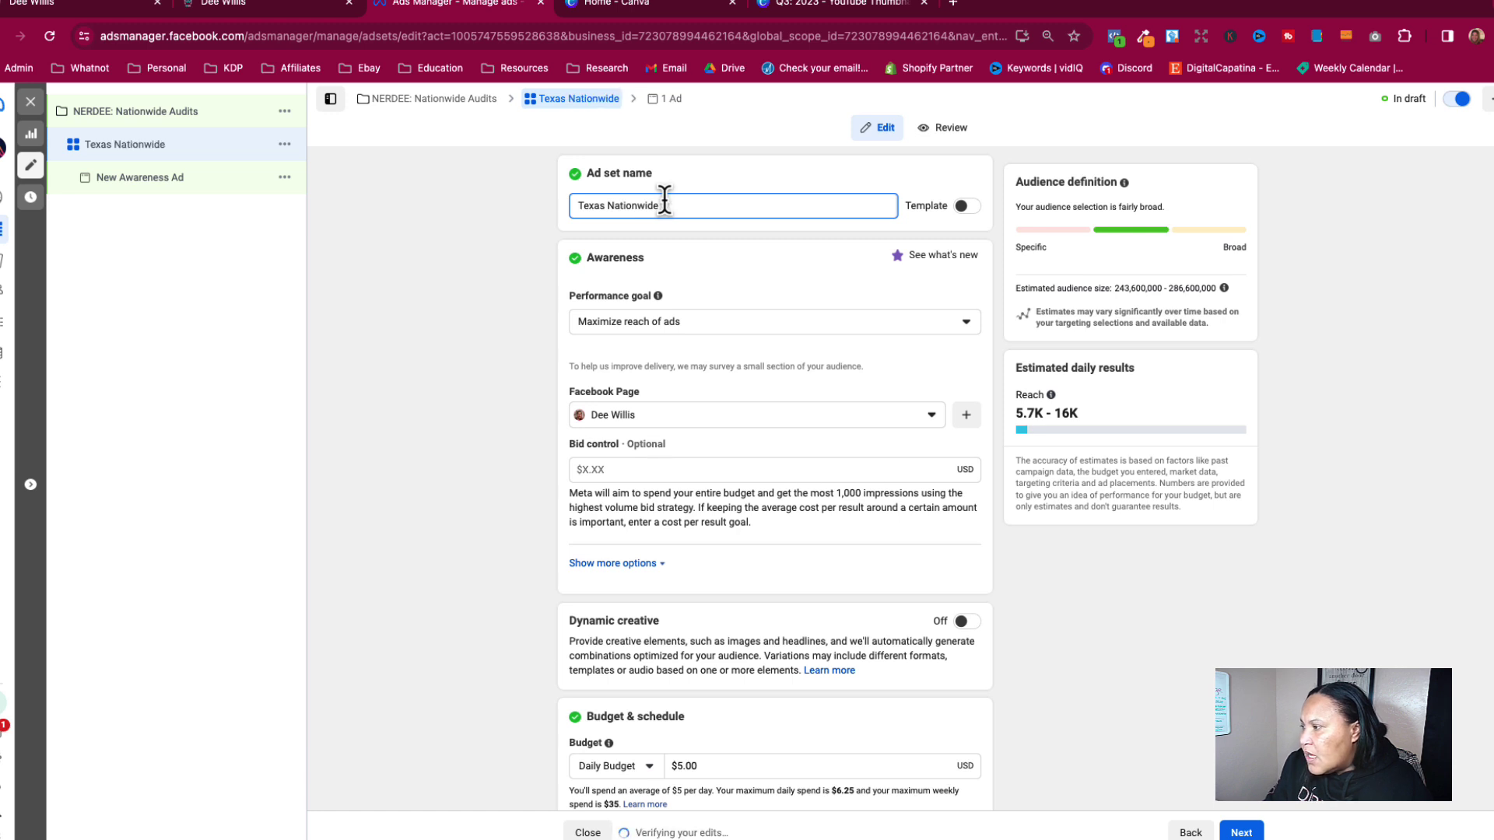
pyautogui.write(' Aud Audit 1')
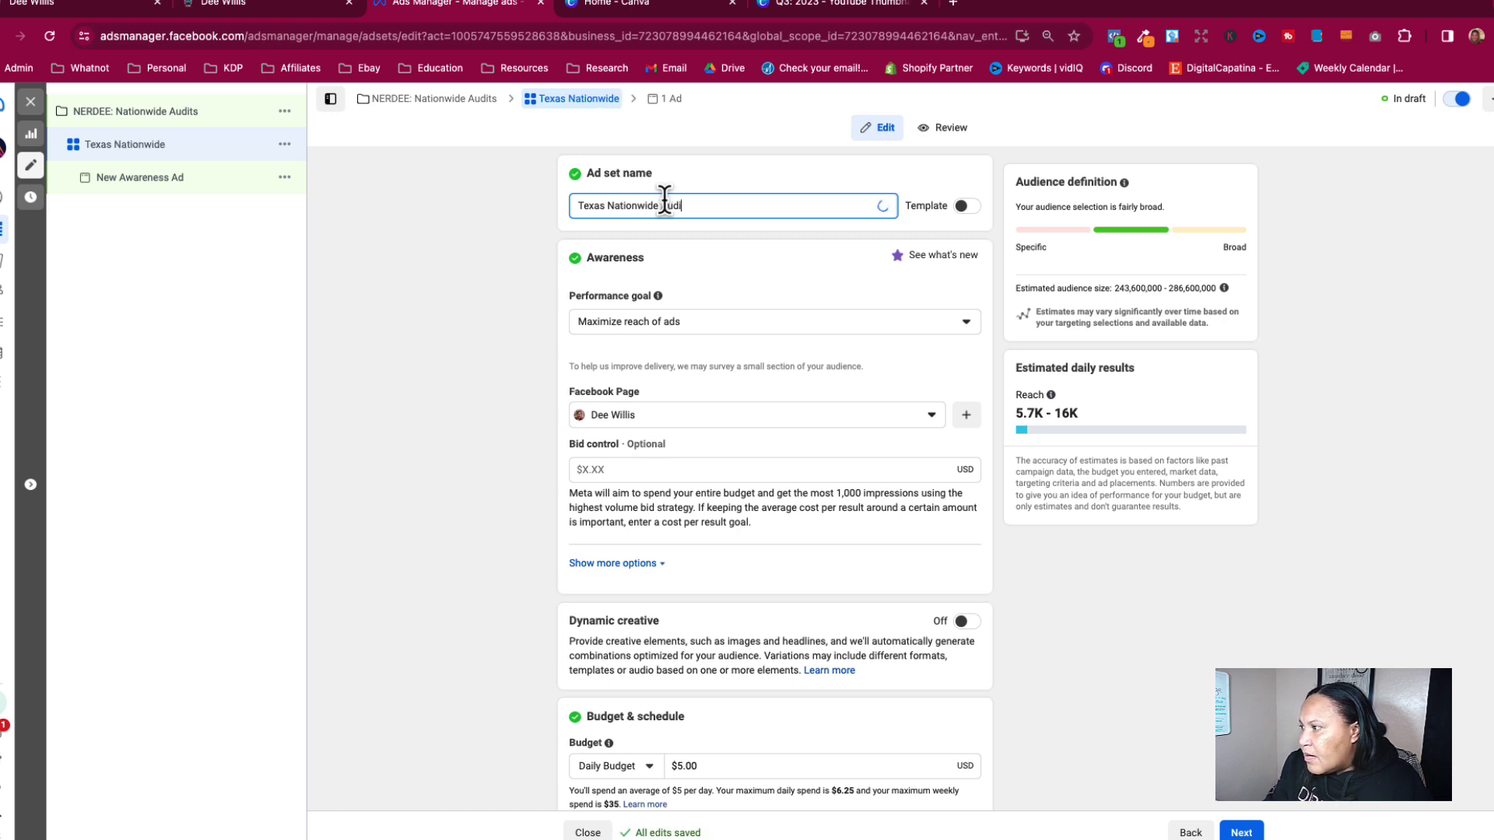
pyautogui.click(523, 280)
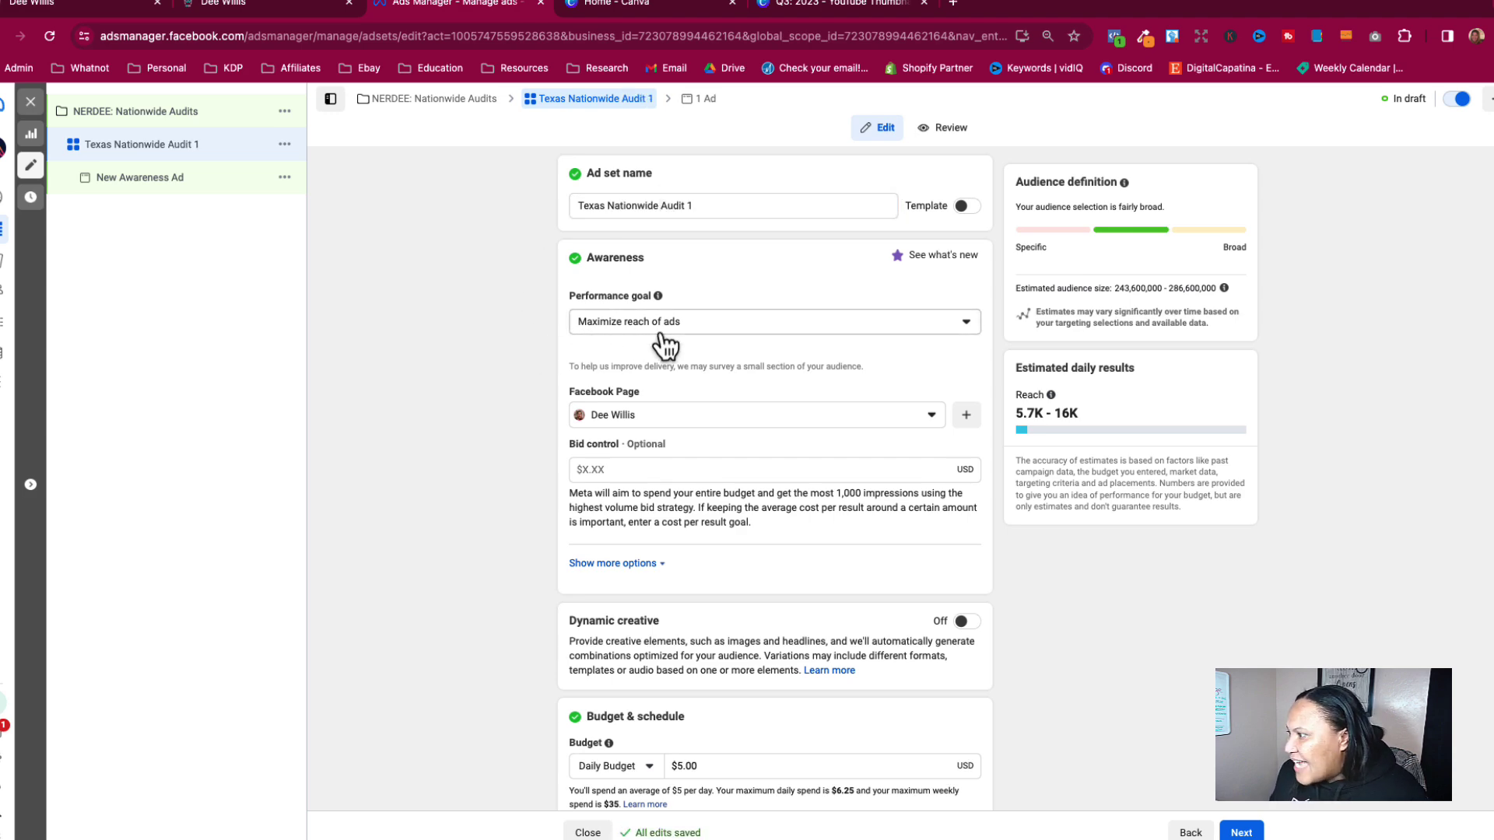
# Set the ad set's daily budget to $2.00.
pyautogui.scroll(-5, 488, 408)
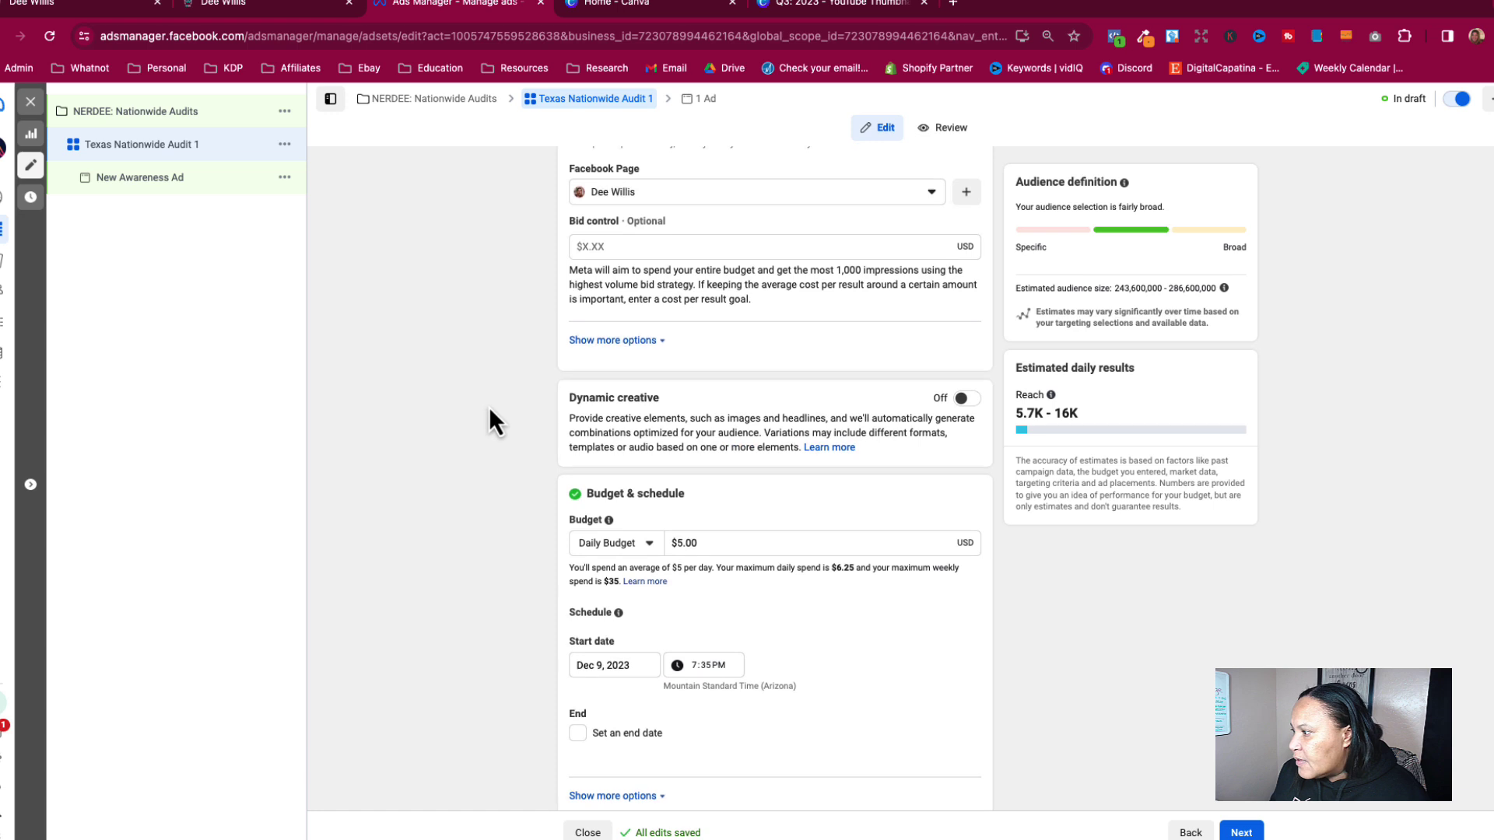
pyautogui.moveTo(723, 517); pyautogui.dragTo(670, 517)
pyautogui.write('2.00')
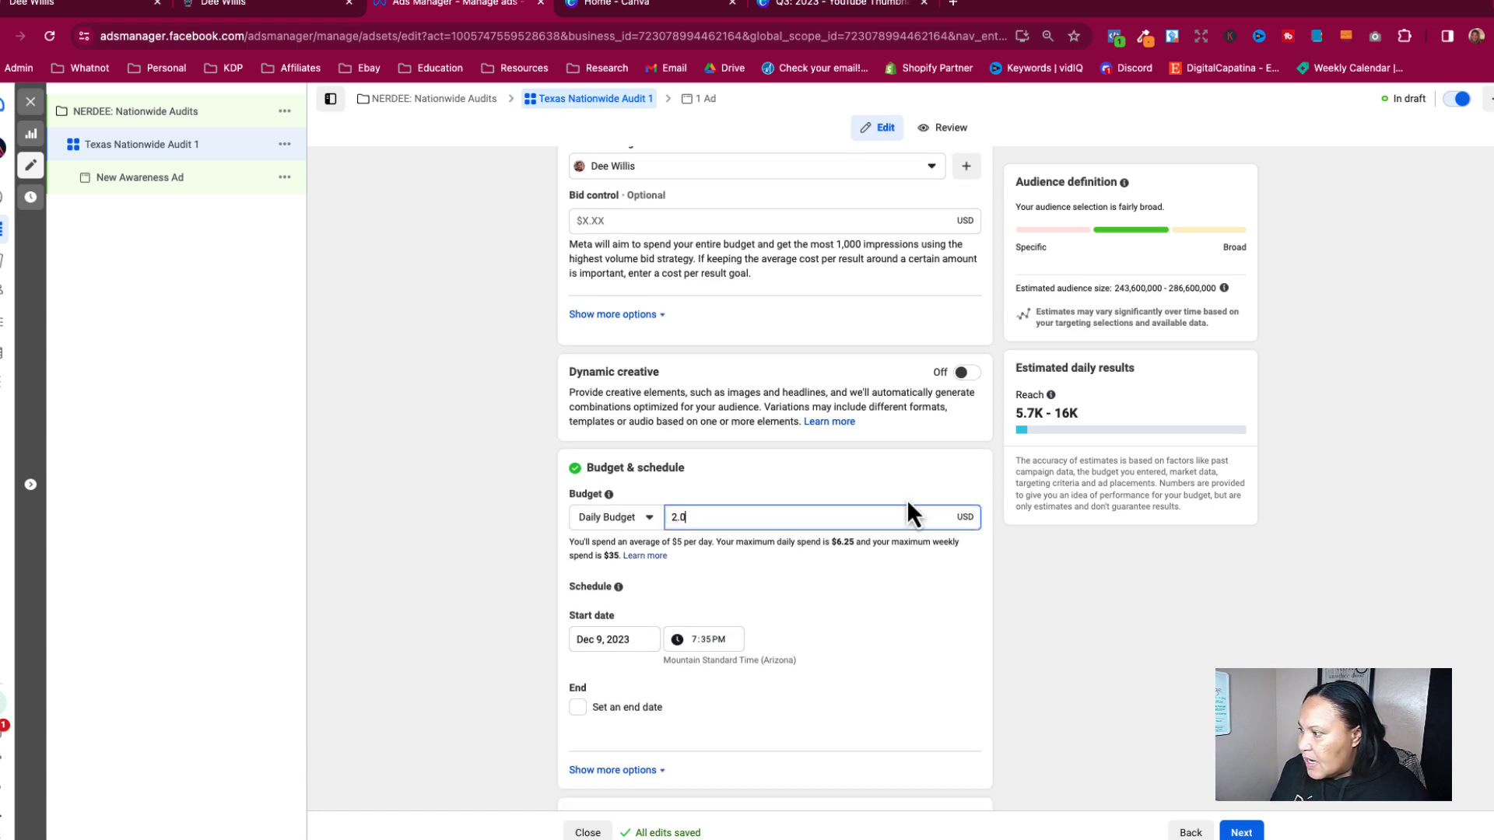
pyautogui.click(534, 479)
# Replace United States with the state of Texas as the included location in the audience controls.
pyautogui.scroll(-2, 534, 479)
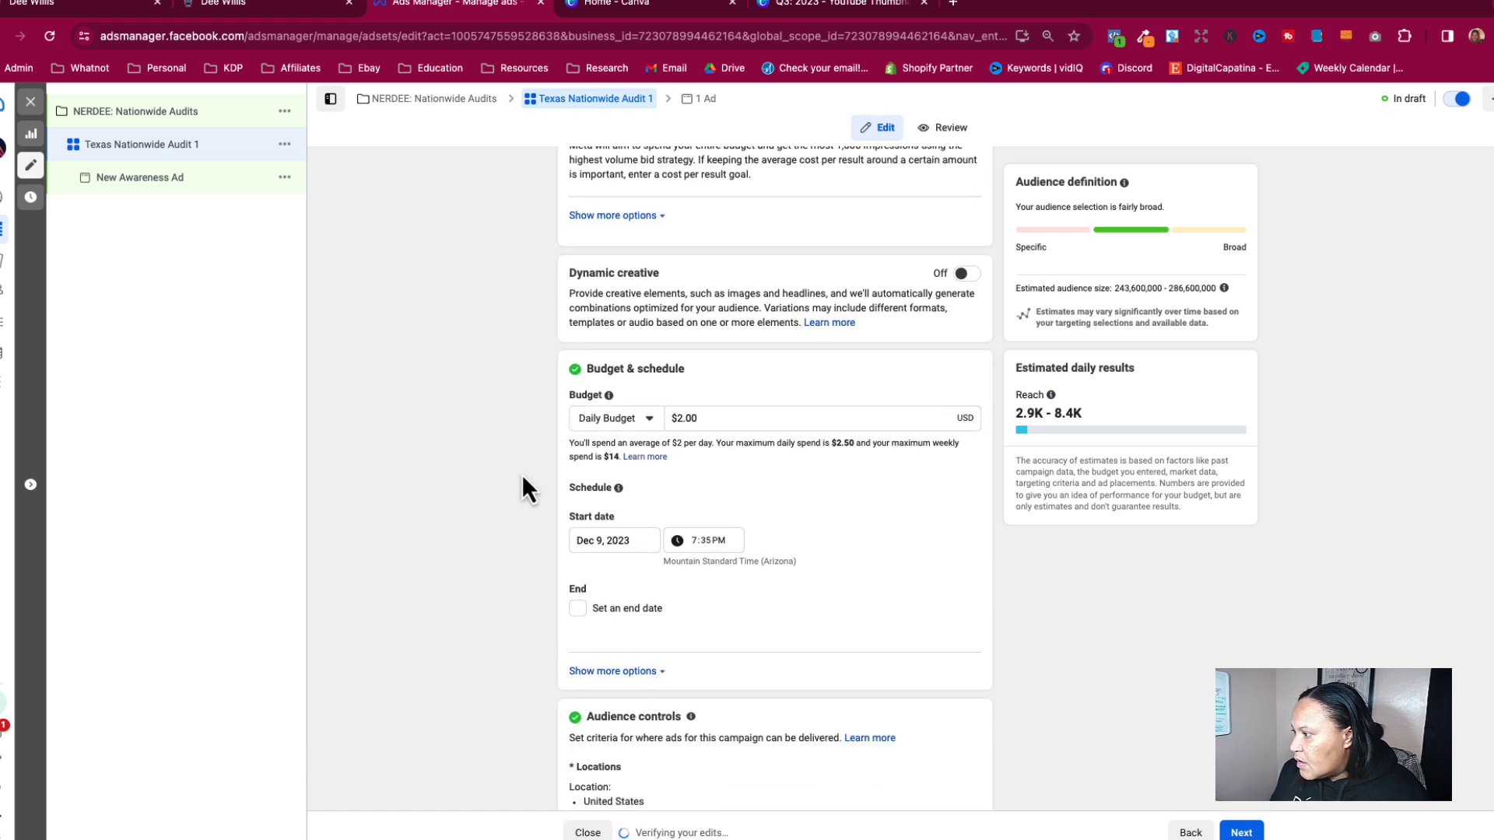
pyautogui.scroll(-3, 523, 473)
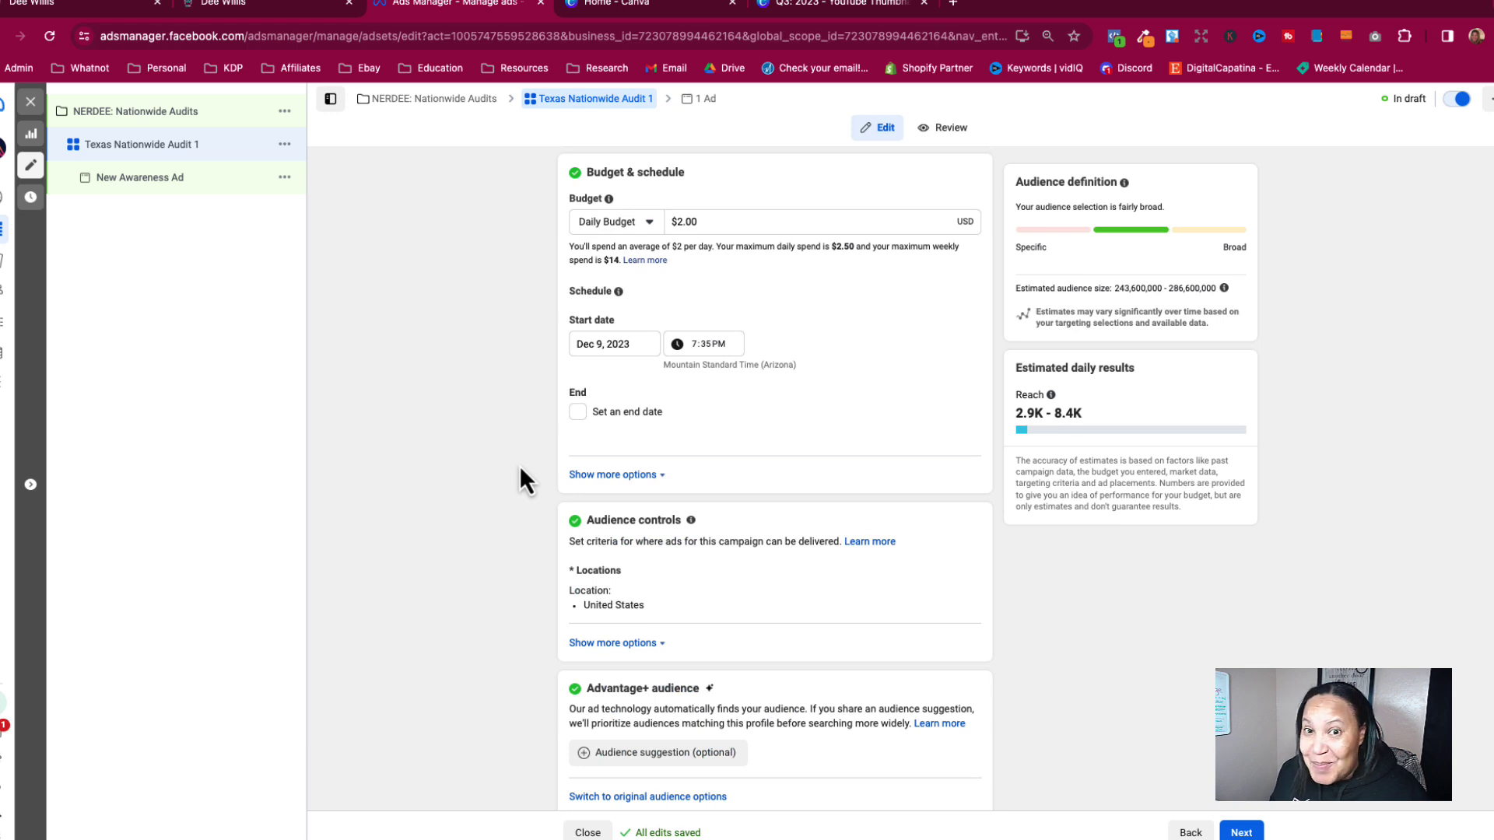
pyautogui.moveTo(1119, 289); pyautogui.dragTo(1160, 288)
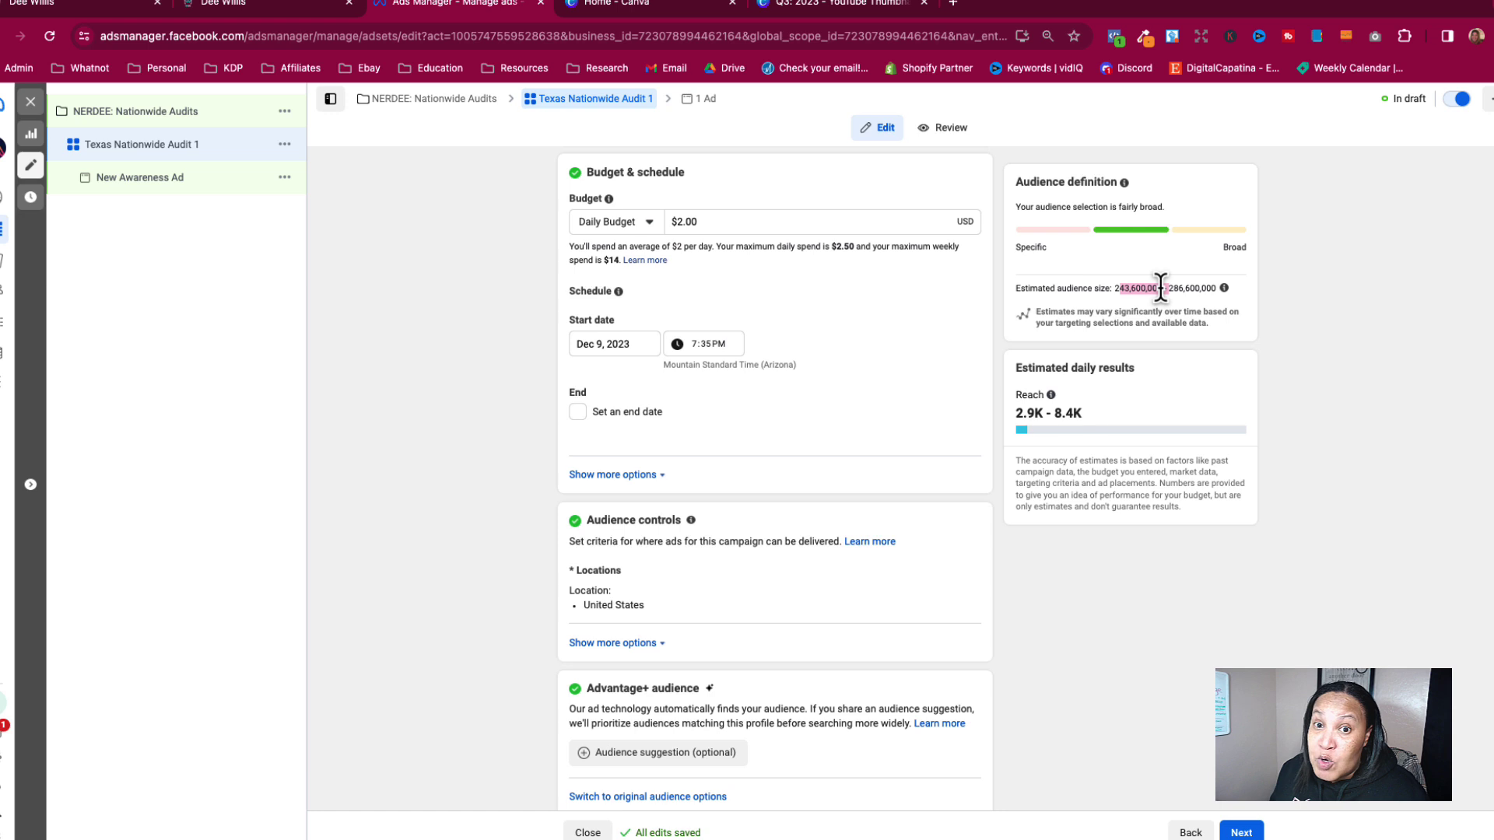
pyautogui.scroll(-2, 866, 515)
pyautogui.click(957, 492)
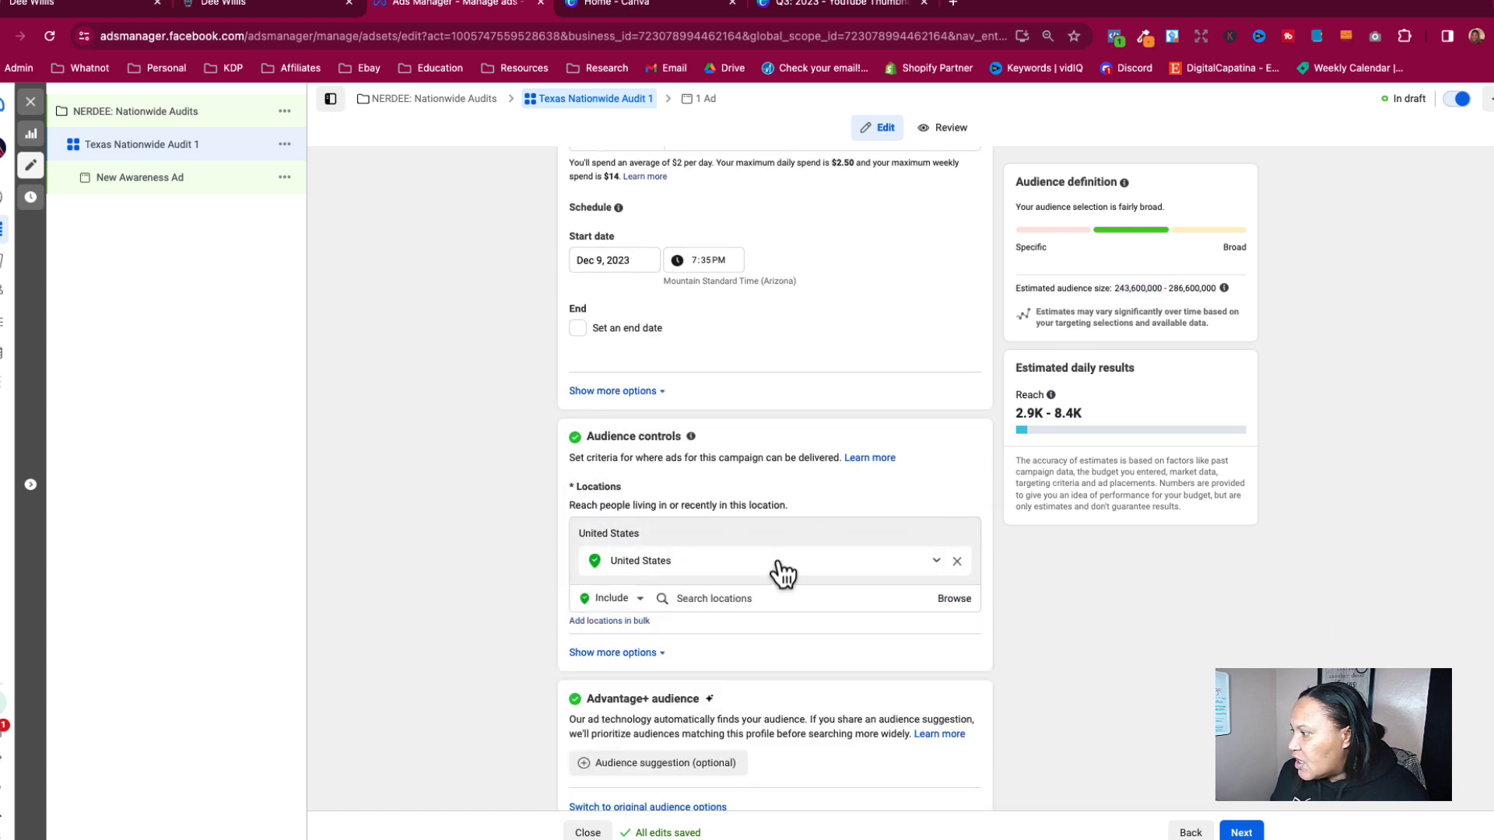
pyautogui.click(964, 572)
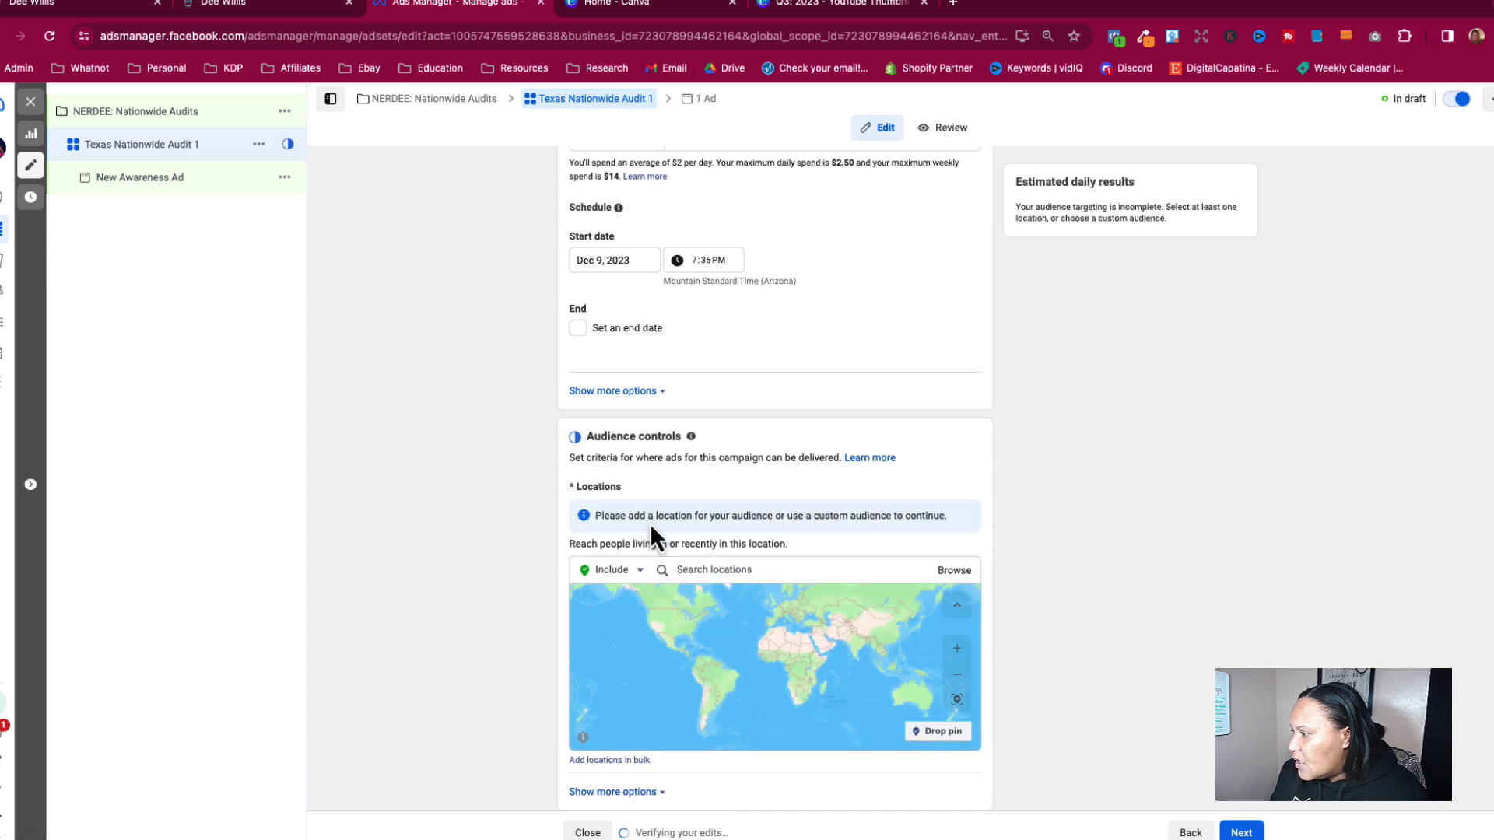
pyautogui.click(693, 571)
pyautogui.write('Texas')
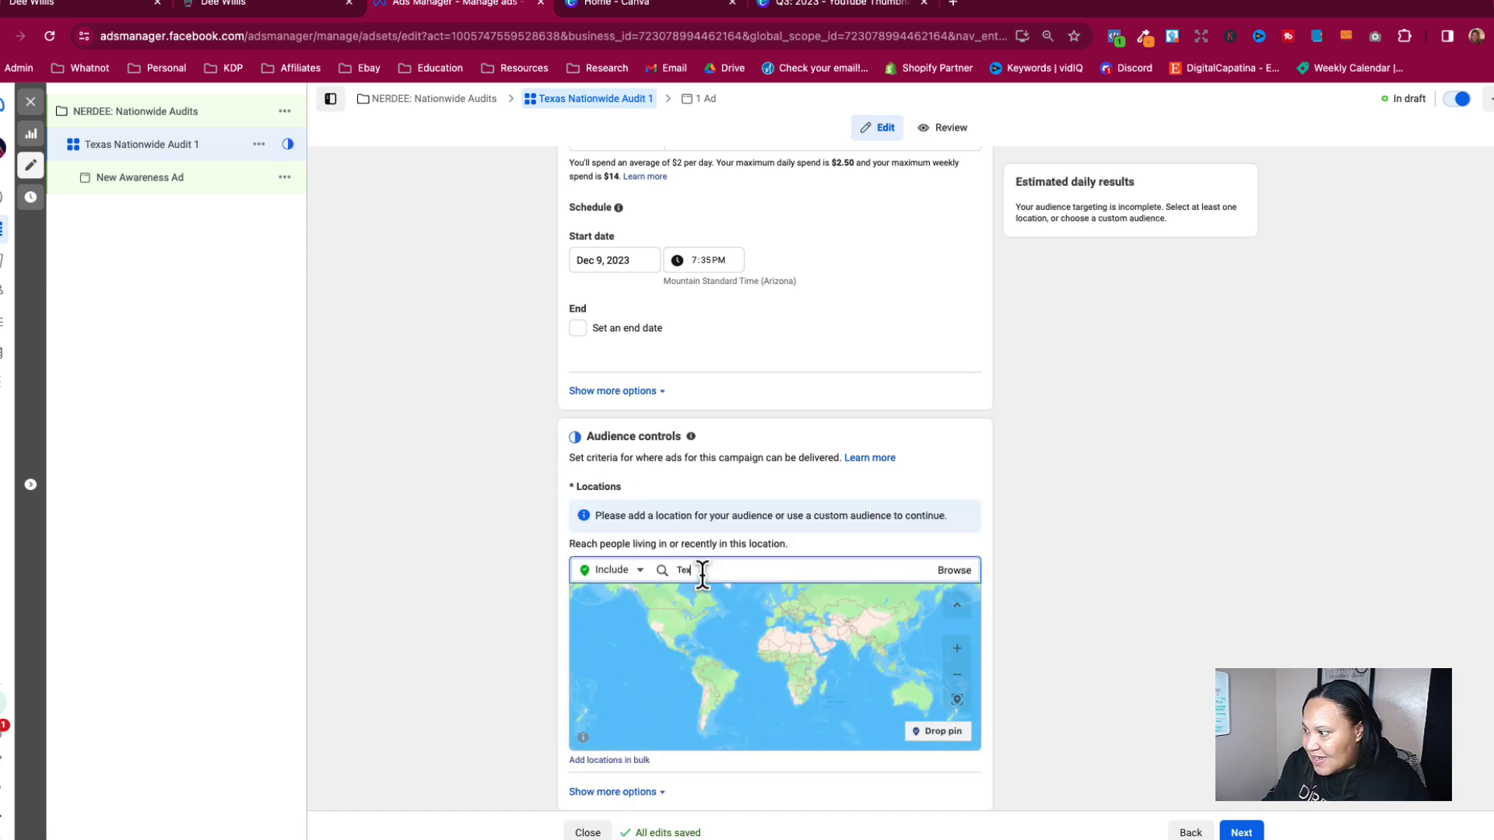
pyautogui.click(701, 604)
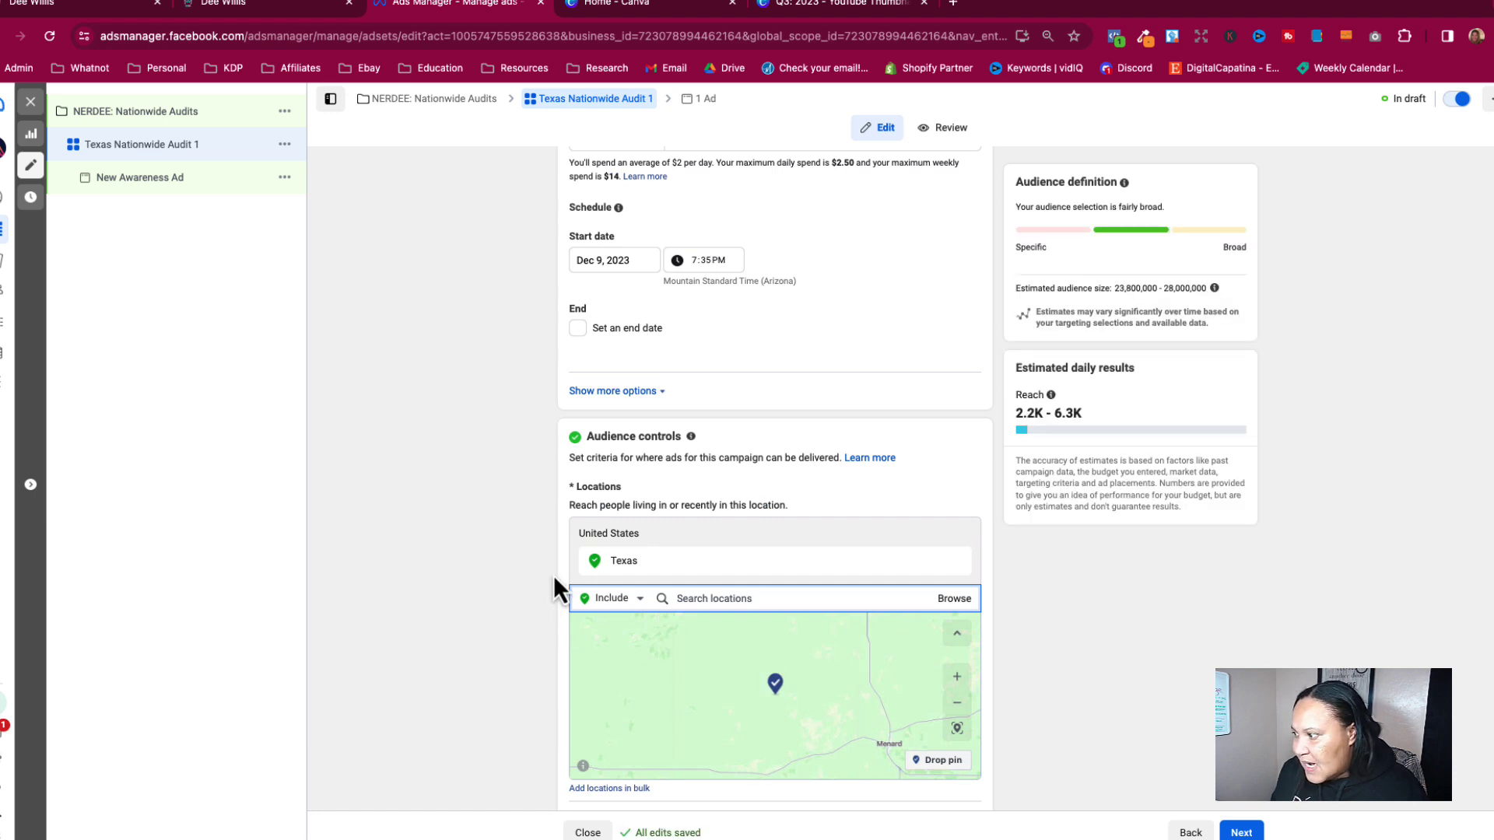
# Remove Texas from the audience locations and add the state of Texas, United States again.
pyautogui.scroll(-3, 554, 577)
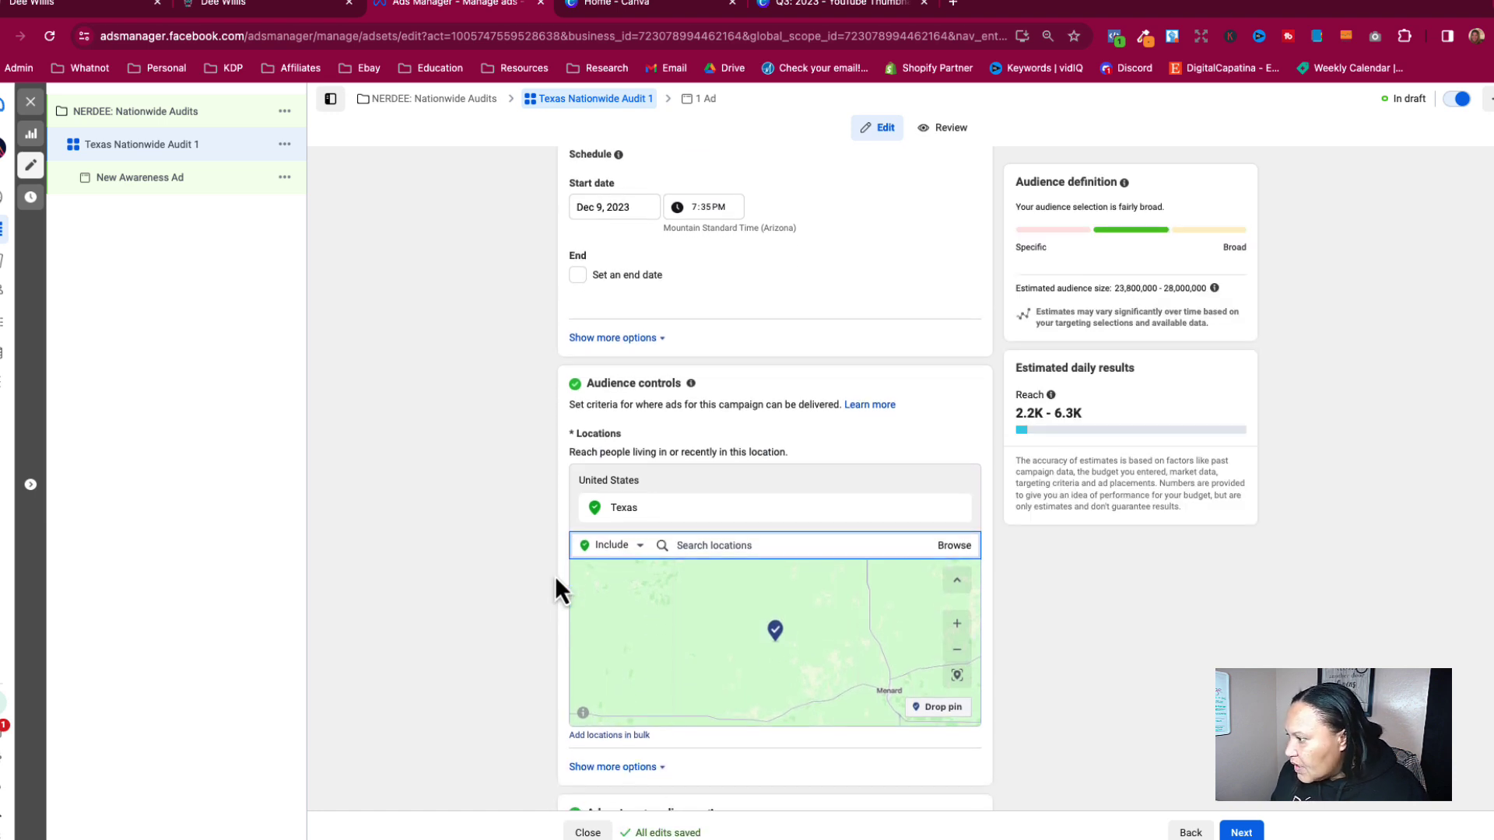
pyautogui.scroll(-2, 557, 589)
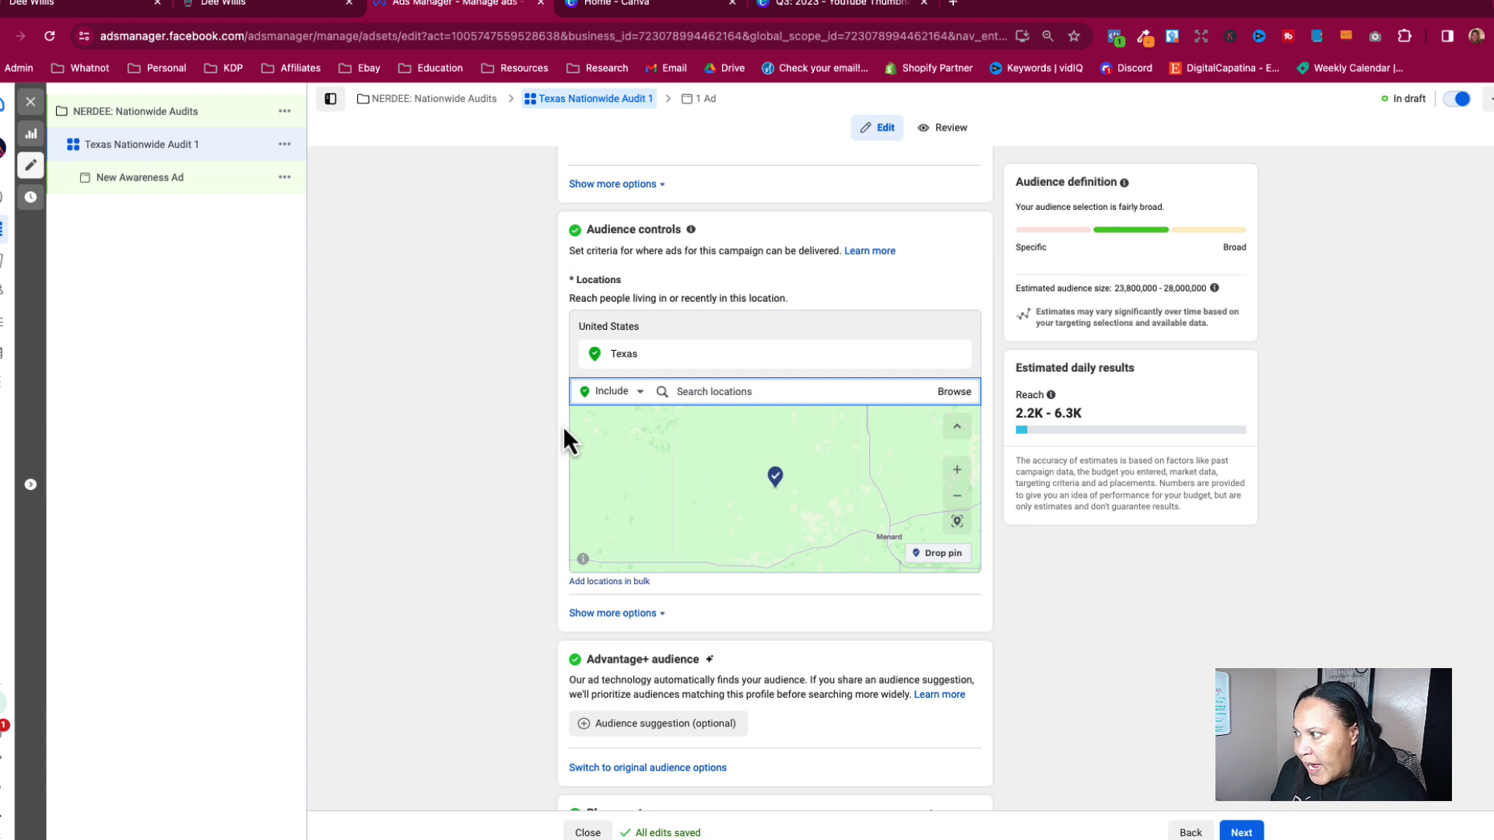
pyautogui.moveTo(653, 367)
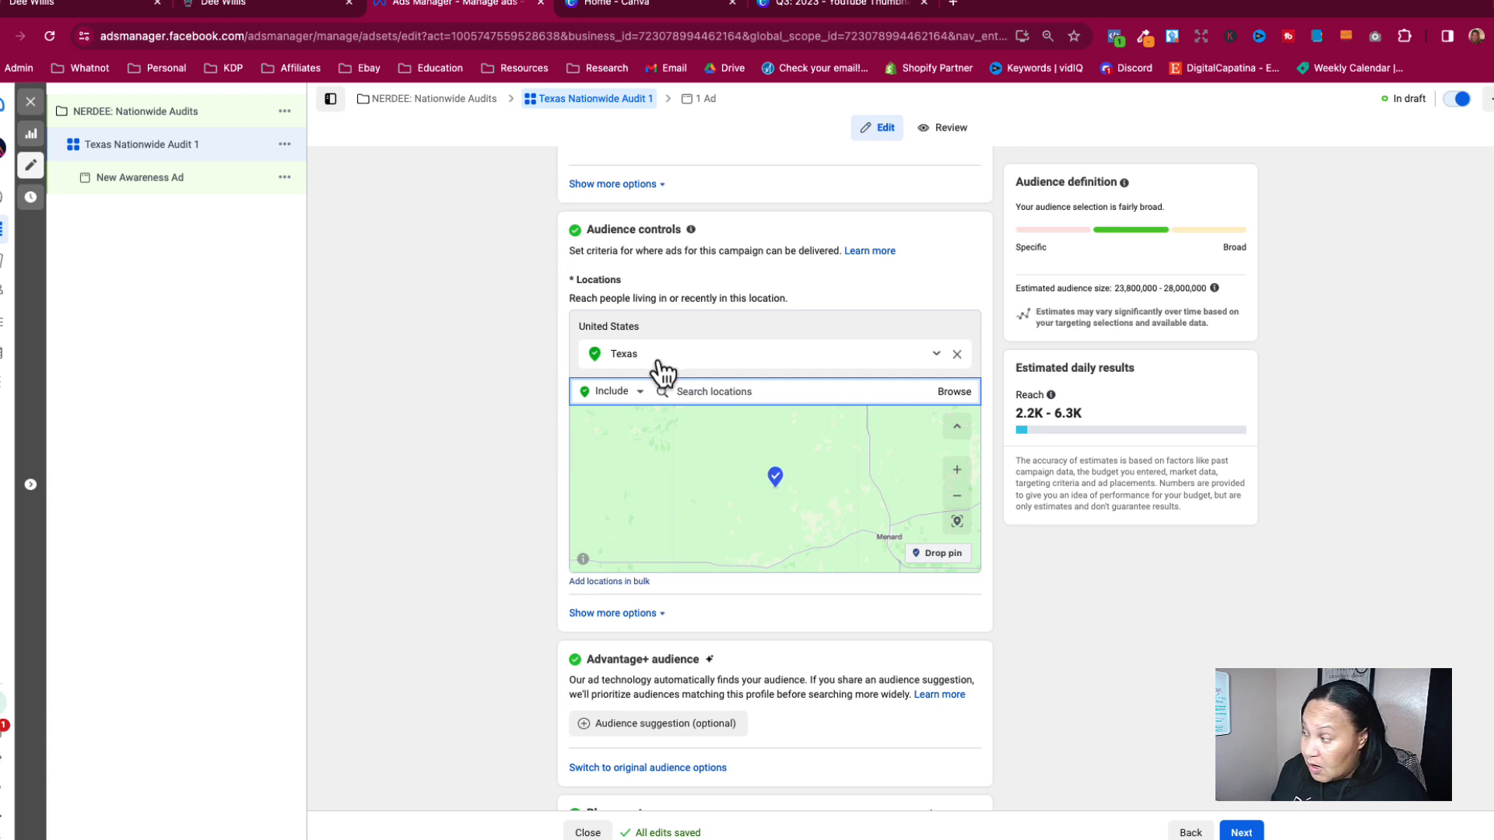
pyautogui.click(660, 362)
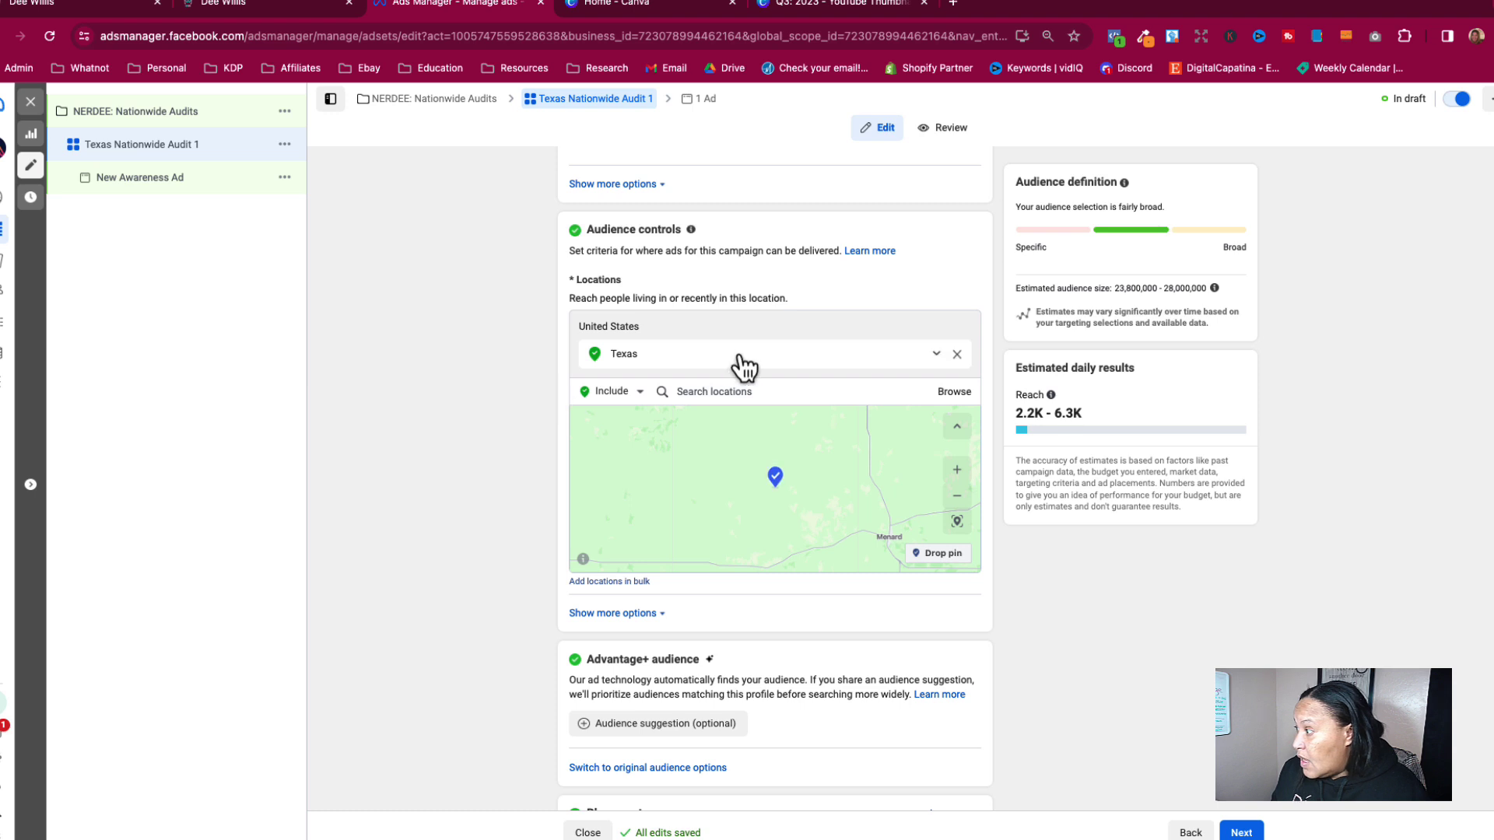
pyautogui.click(957, 355)
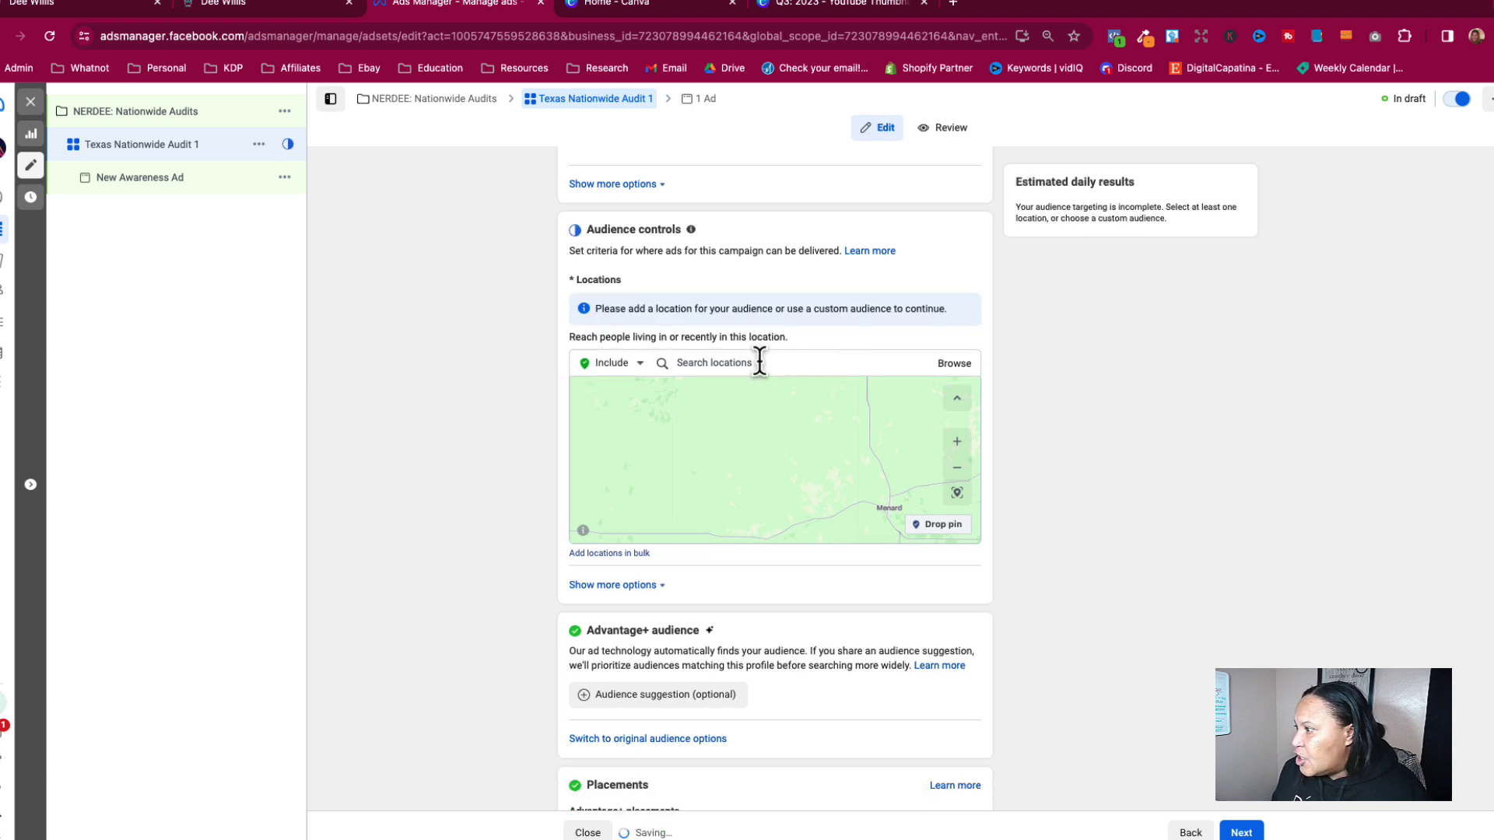
pyautogui.click(711, 362)
pyautogui.write('Texas')
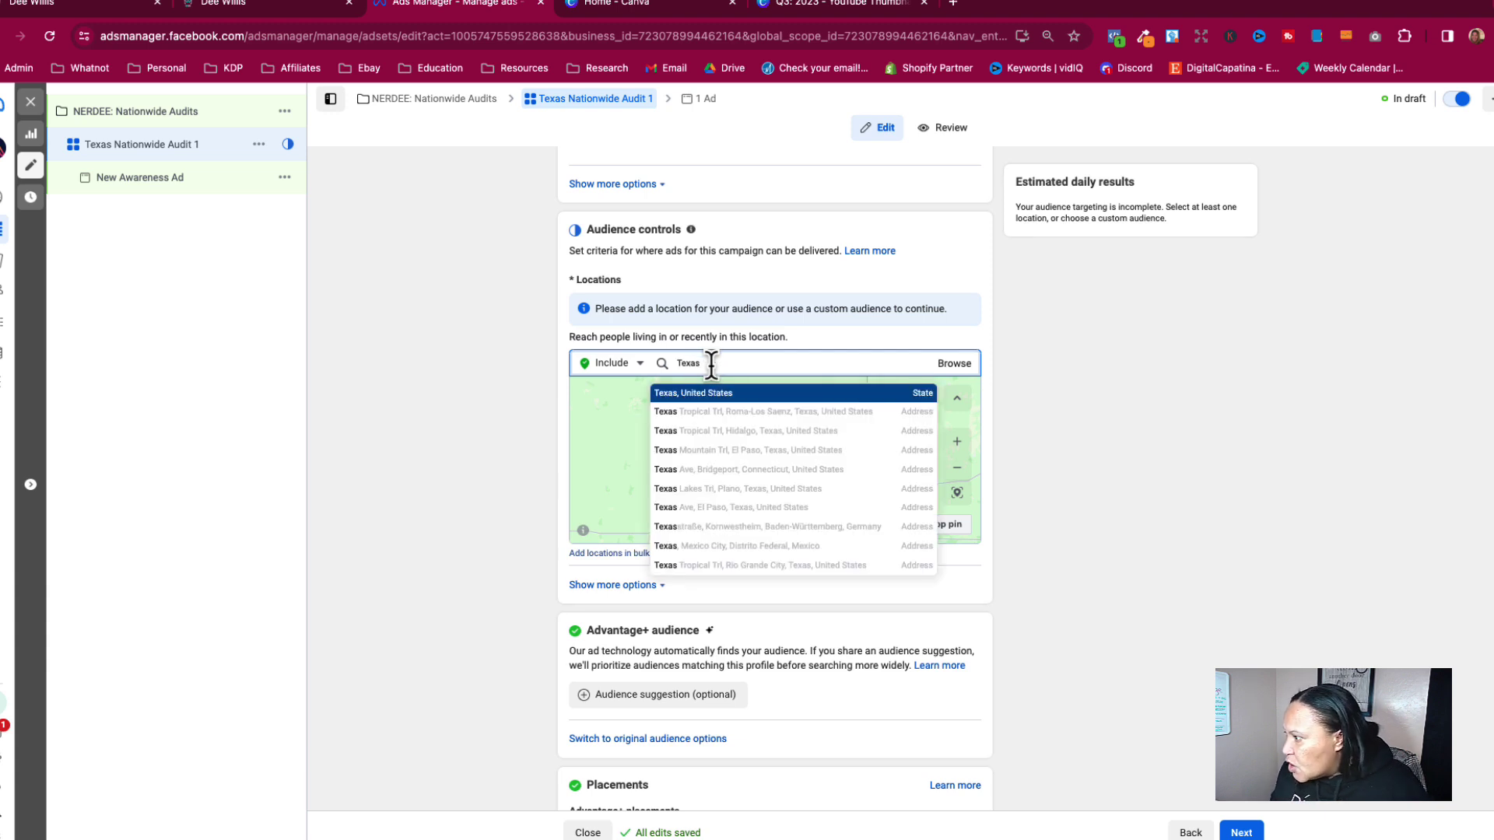
pyautogui.click(711, 397)
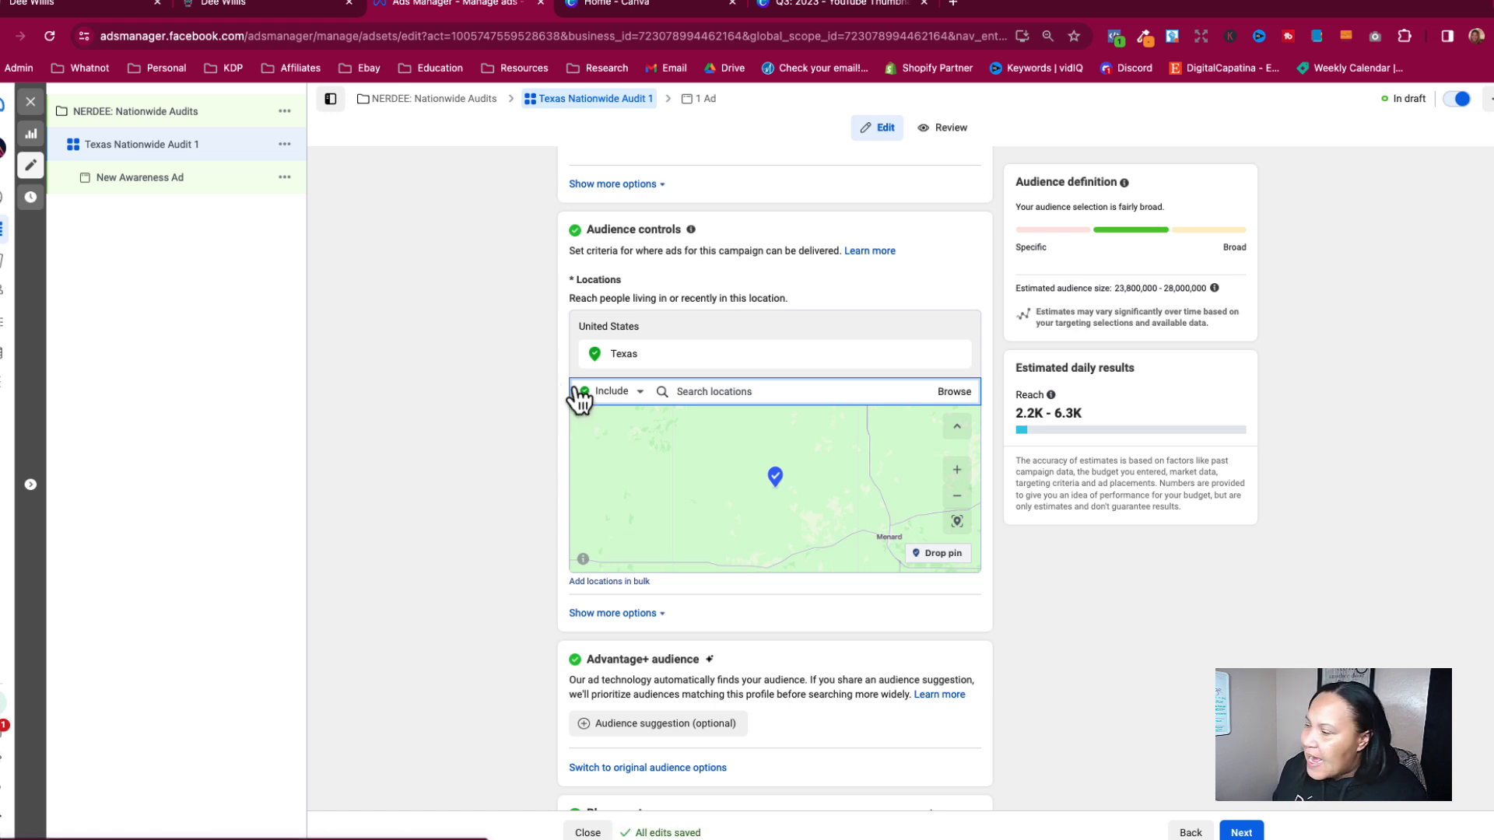
pyautogui.scroll(-1, 563, 418)
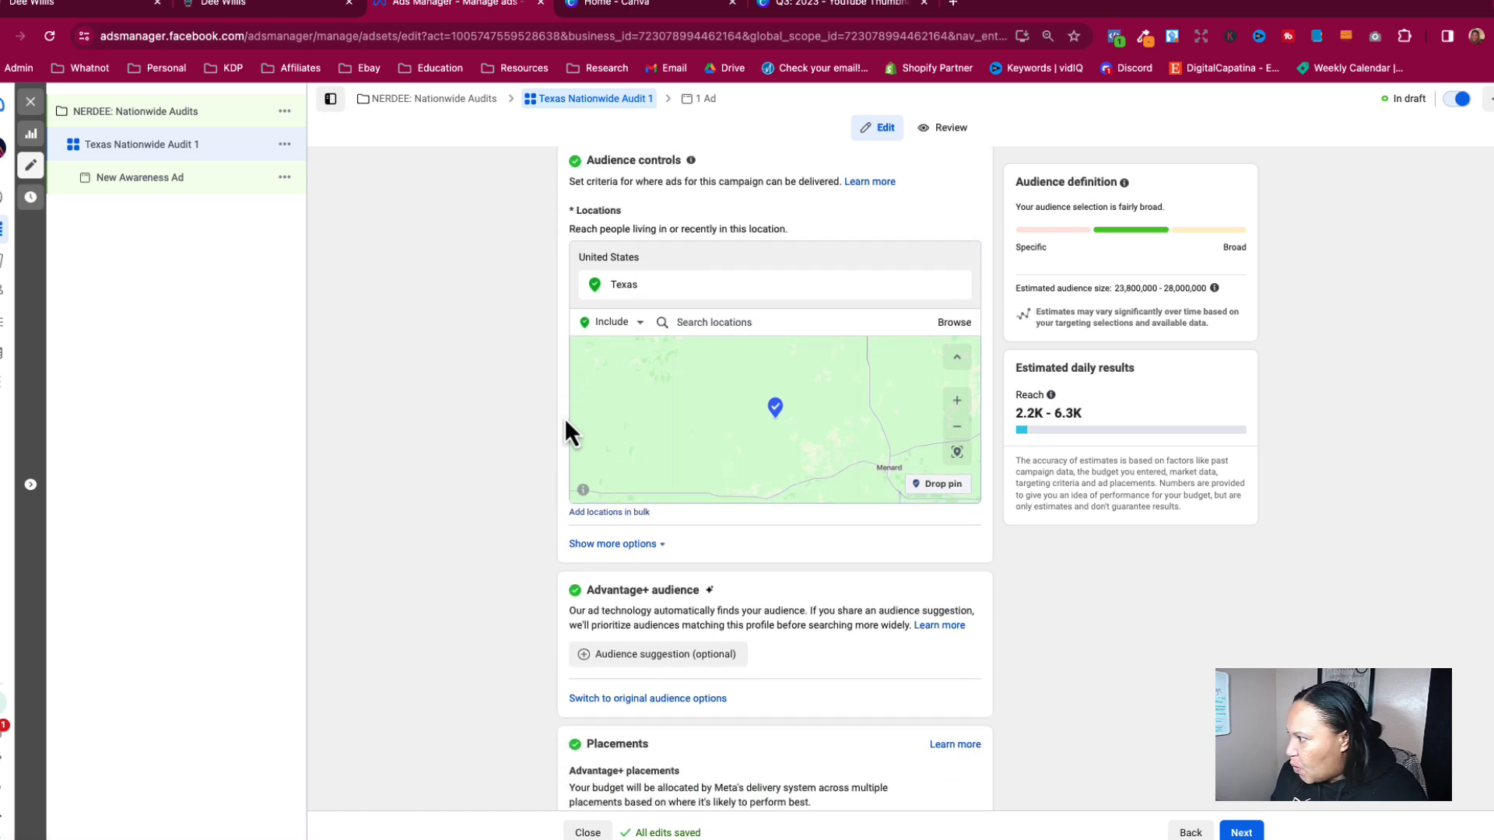
pyautogui.scroll(-1, 618, 573)
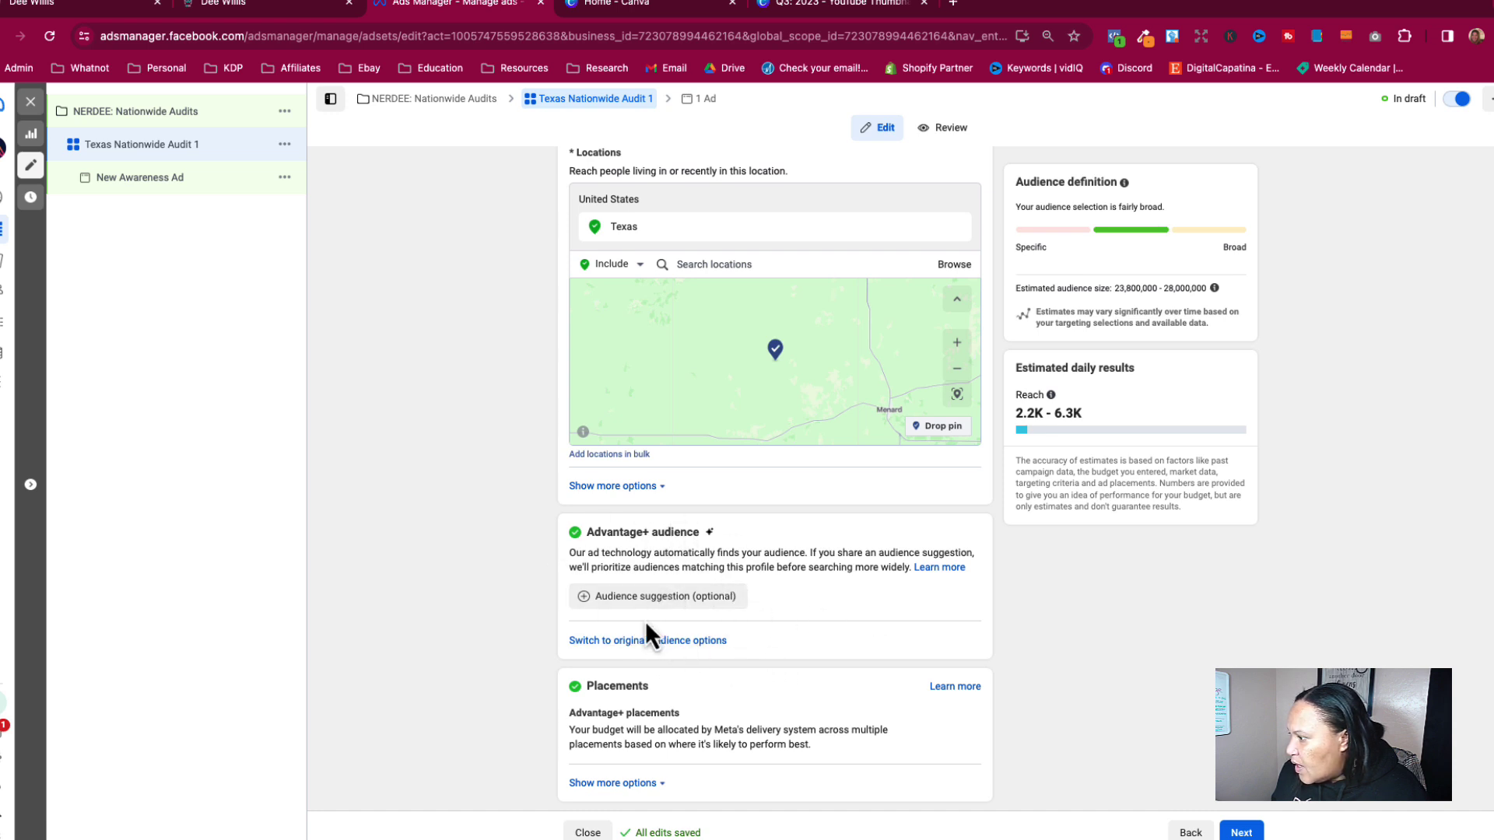
pyautogui.click(668, 644)
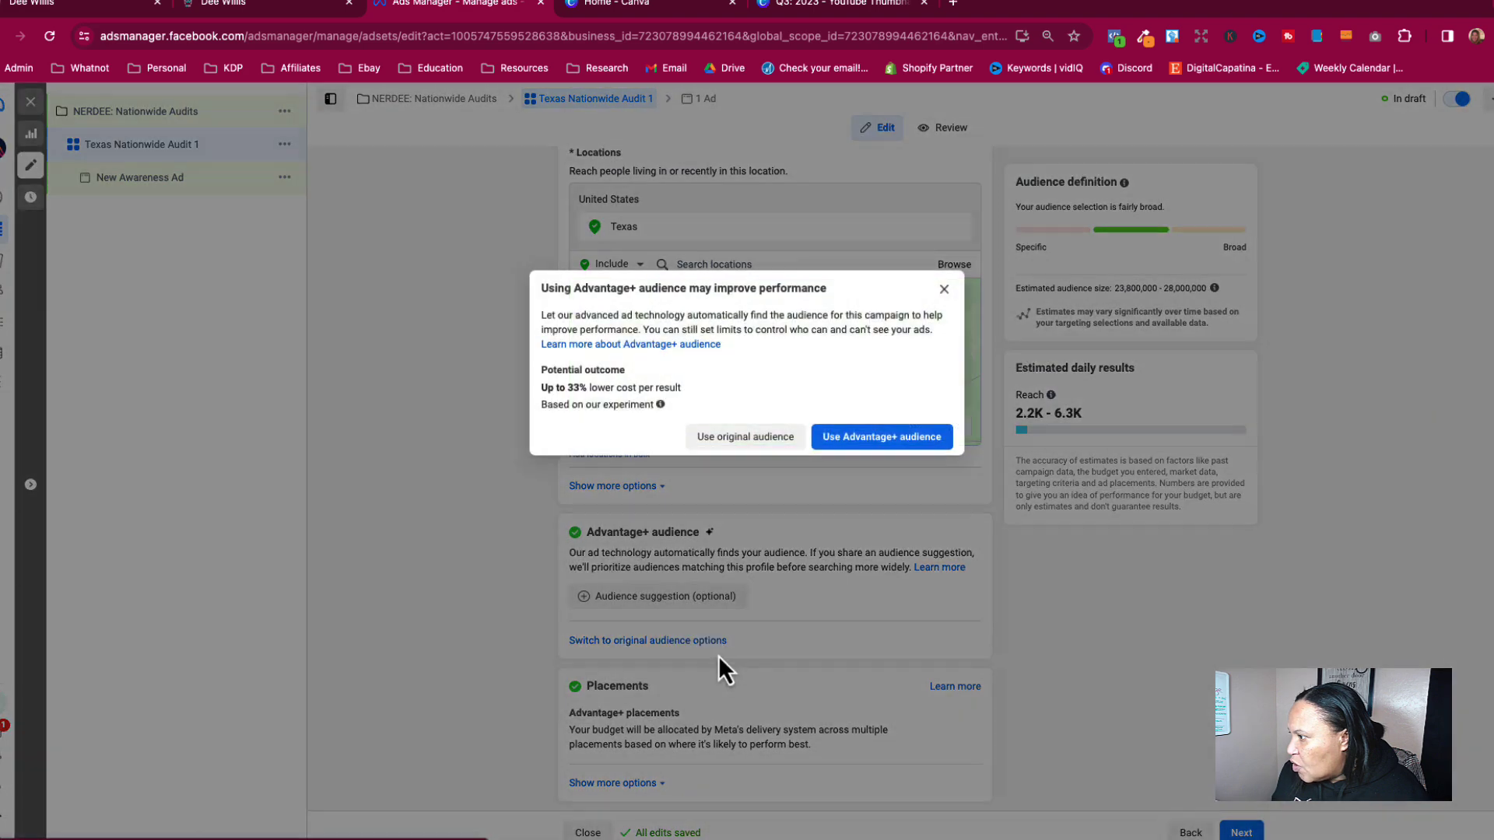
pyautogui.moveTo(547, 387); pyautogui.dragTo(612, 389)
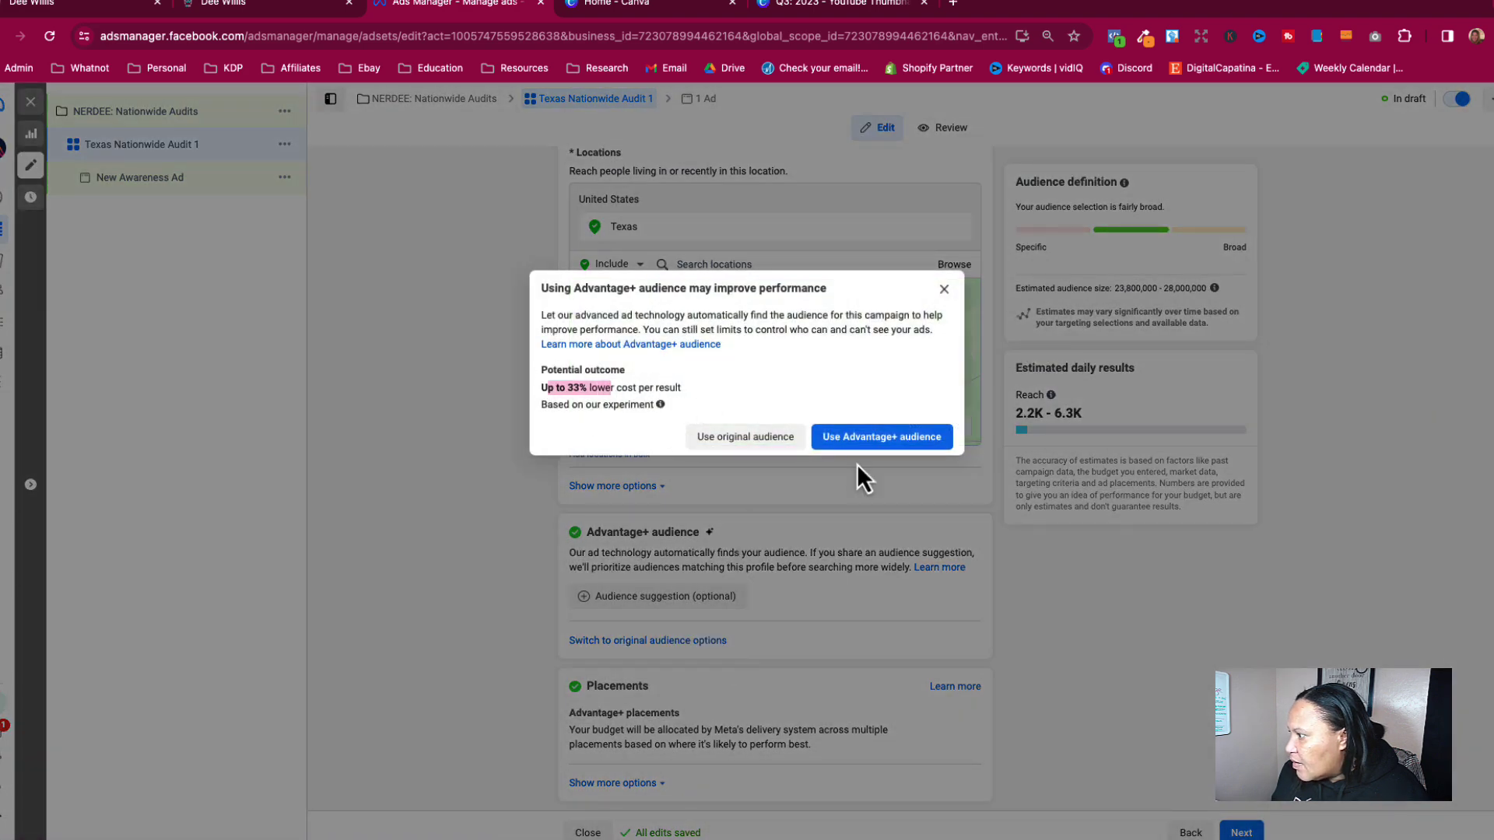
pyautogui.click(944, 289)
# Add an audience suggestion to the Advantage+ audience and set its age range from 25 to 44.
pyautogui.click(622, 596)
pyautogui.scroll(-3, 662, 647)
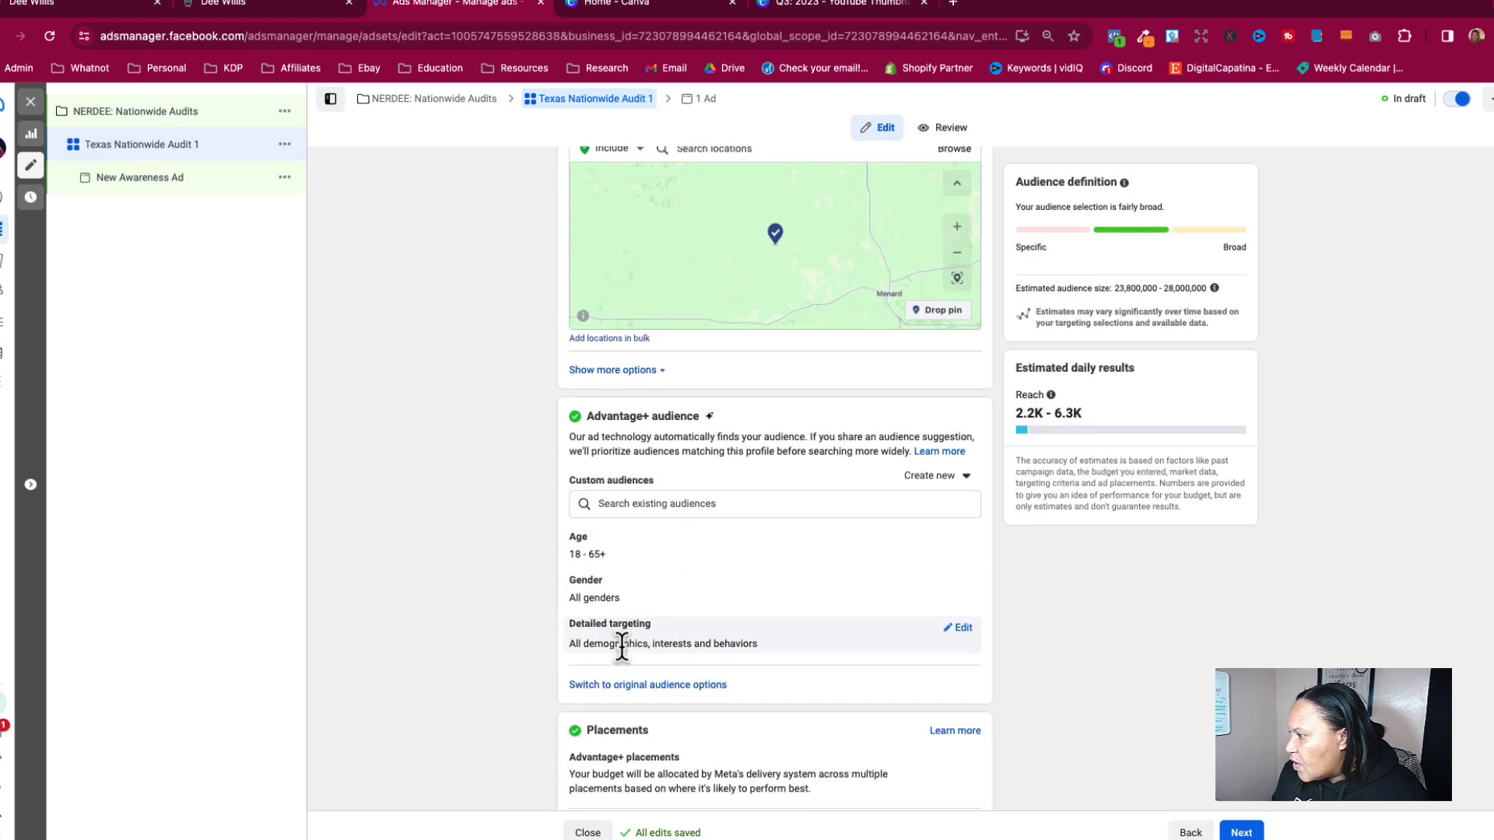
pyautogui.click(962, 517)
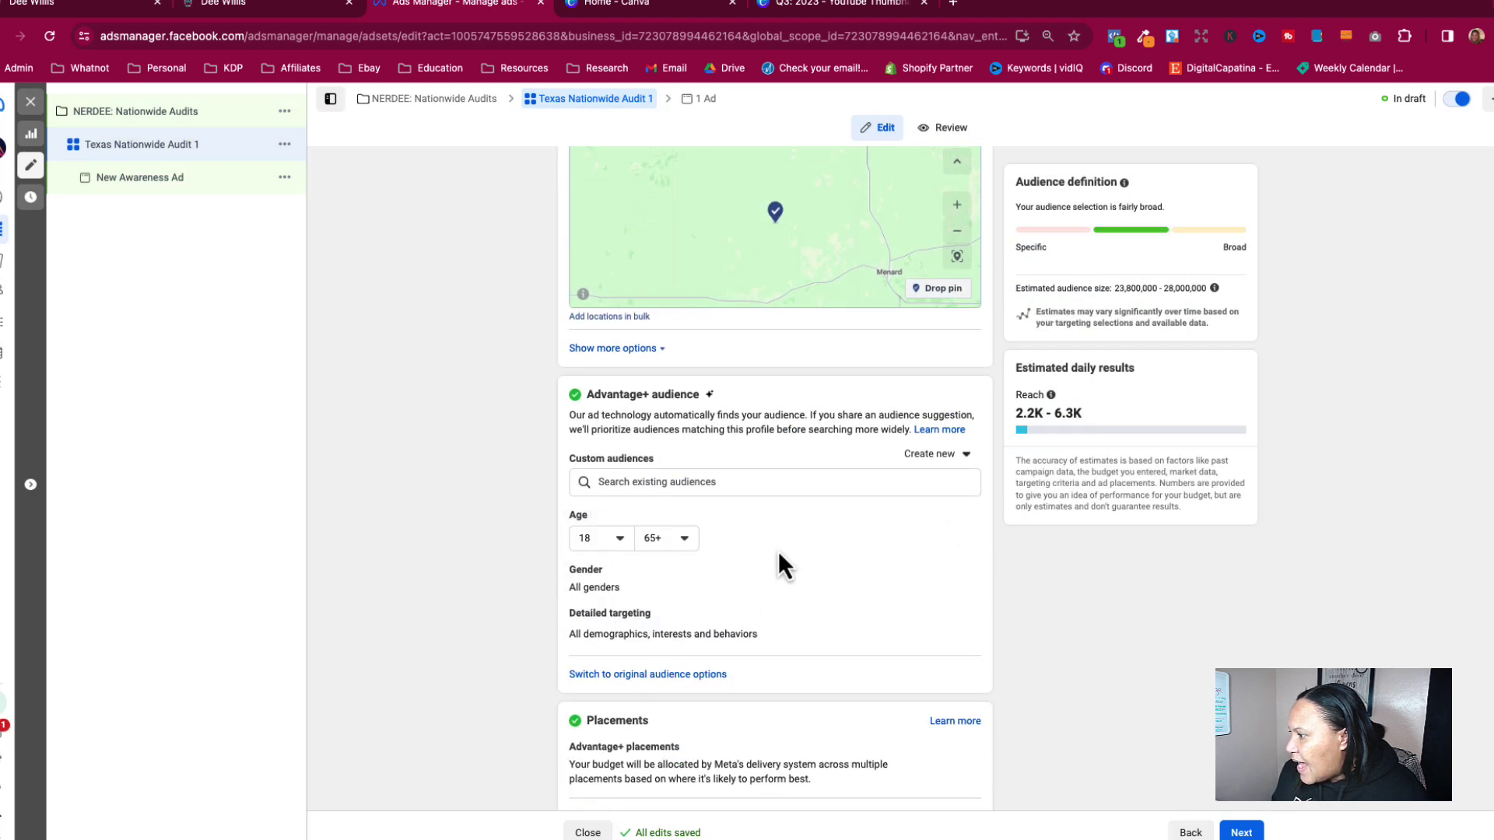
pyautogui.click(620, 539)
pyautogui.scroll(-3, 607, 677)
pyautogui.click(606, 636)
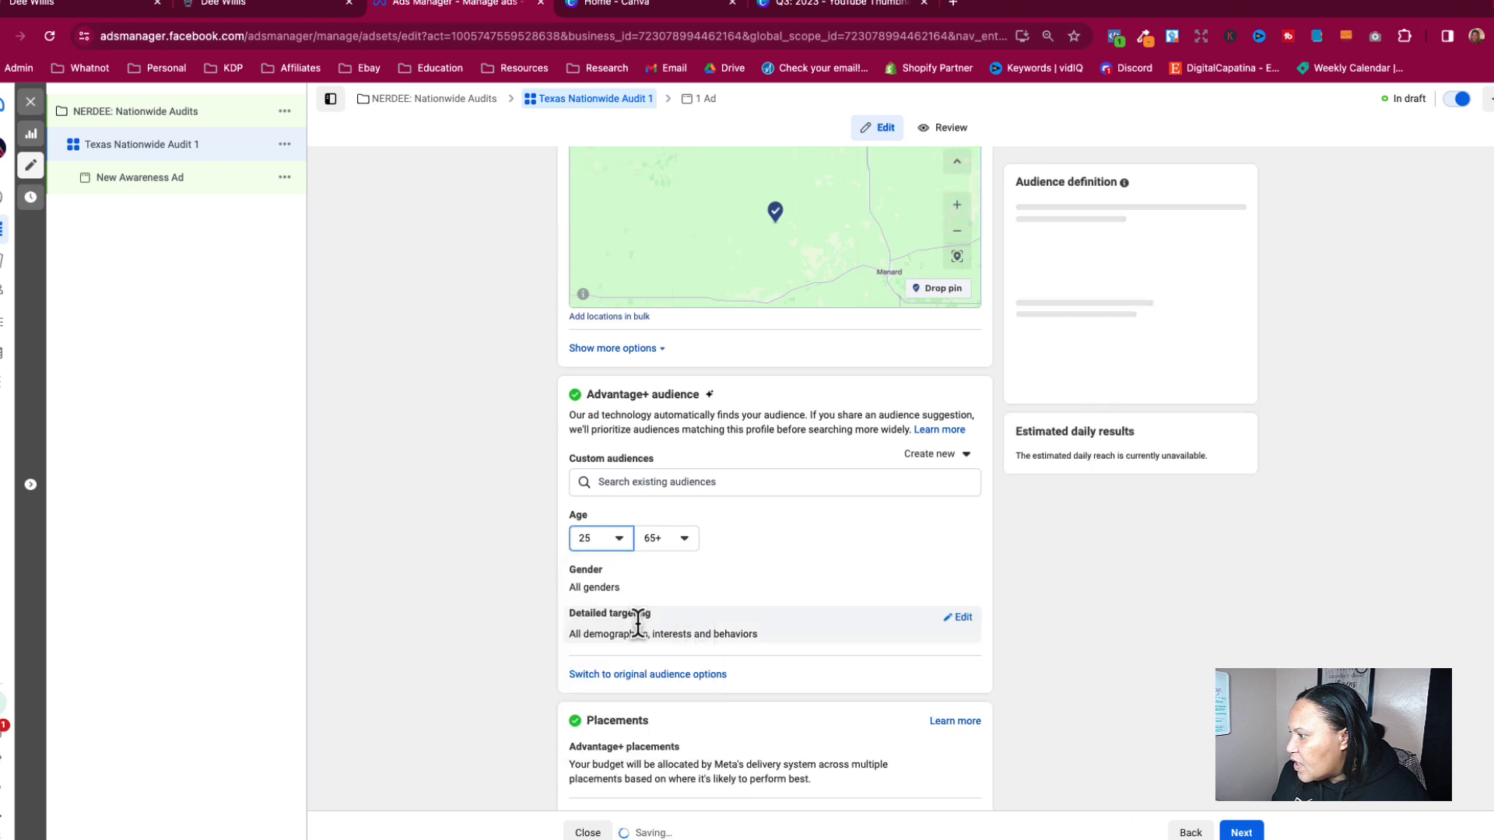
pyautogui.click(681, 545)
pyautogui.scroll(5, 673, 683)
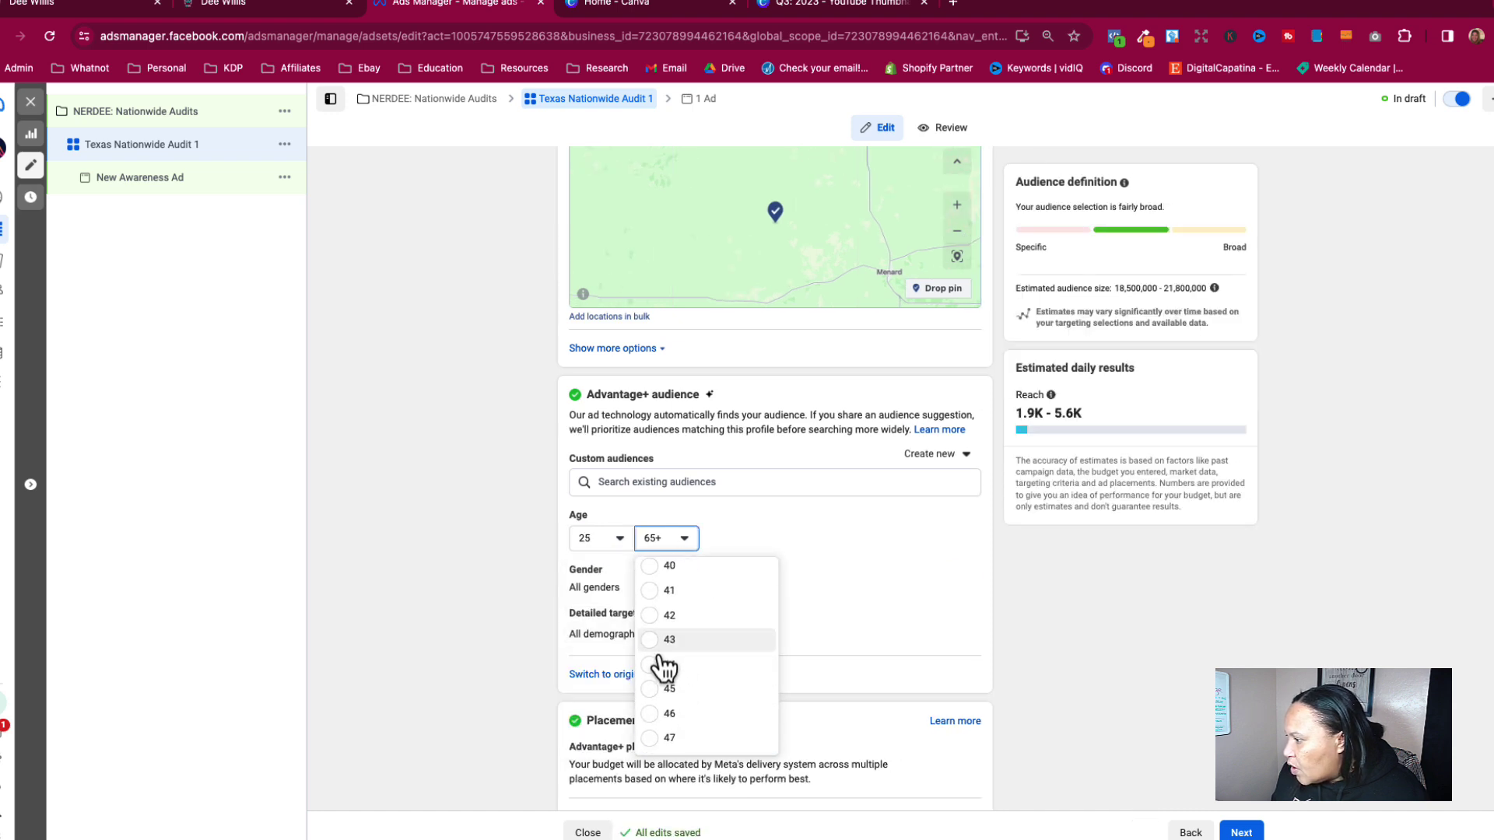
pyautogui.click(653, 666)
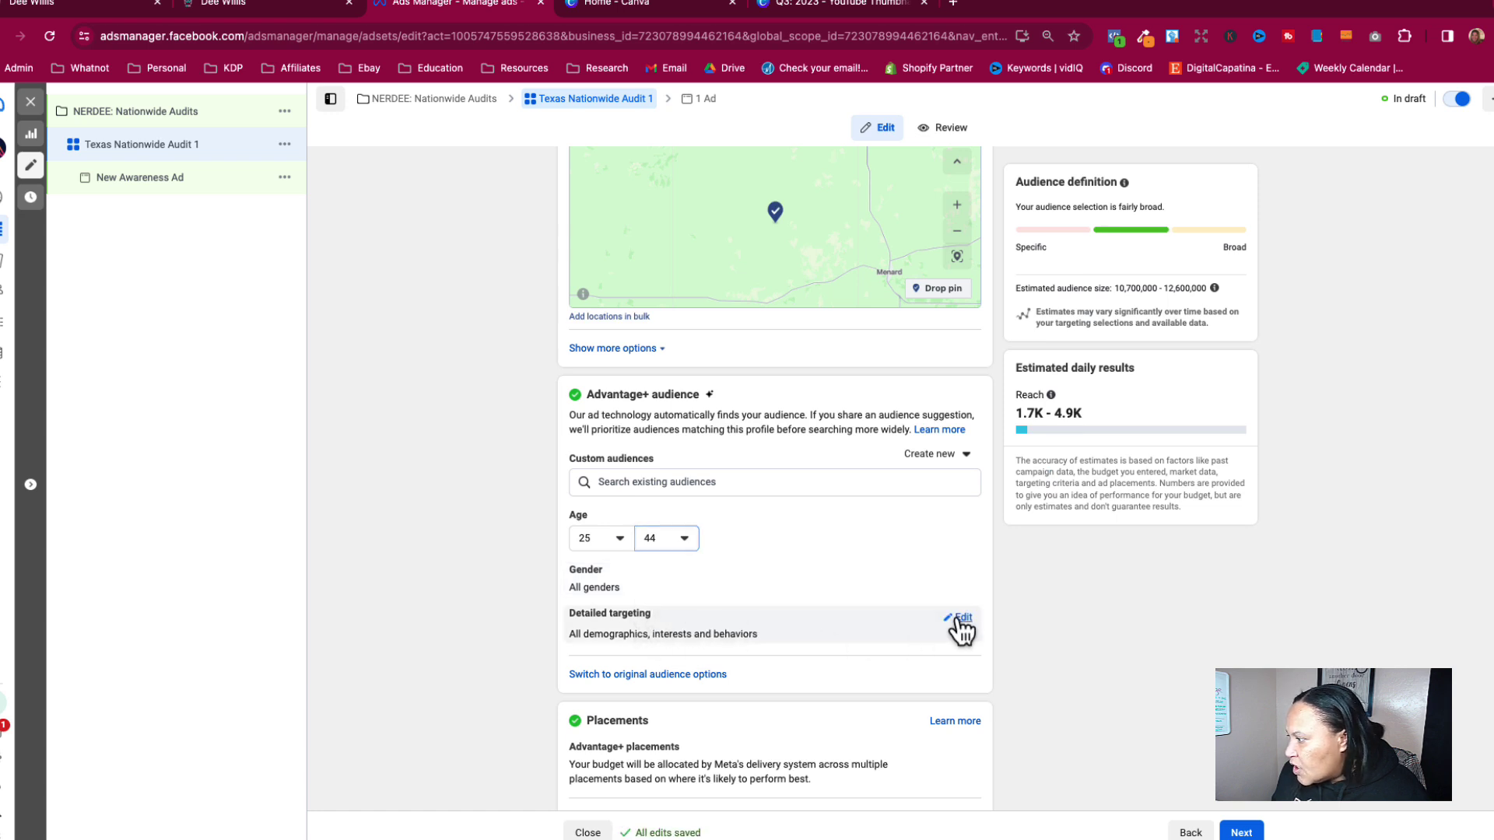
# Search detailed targeting for "facebook admins" and include the Facebook Page admins behavior.
pyautogui.click(965, 621)
pyautogui.click(663, 654)
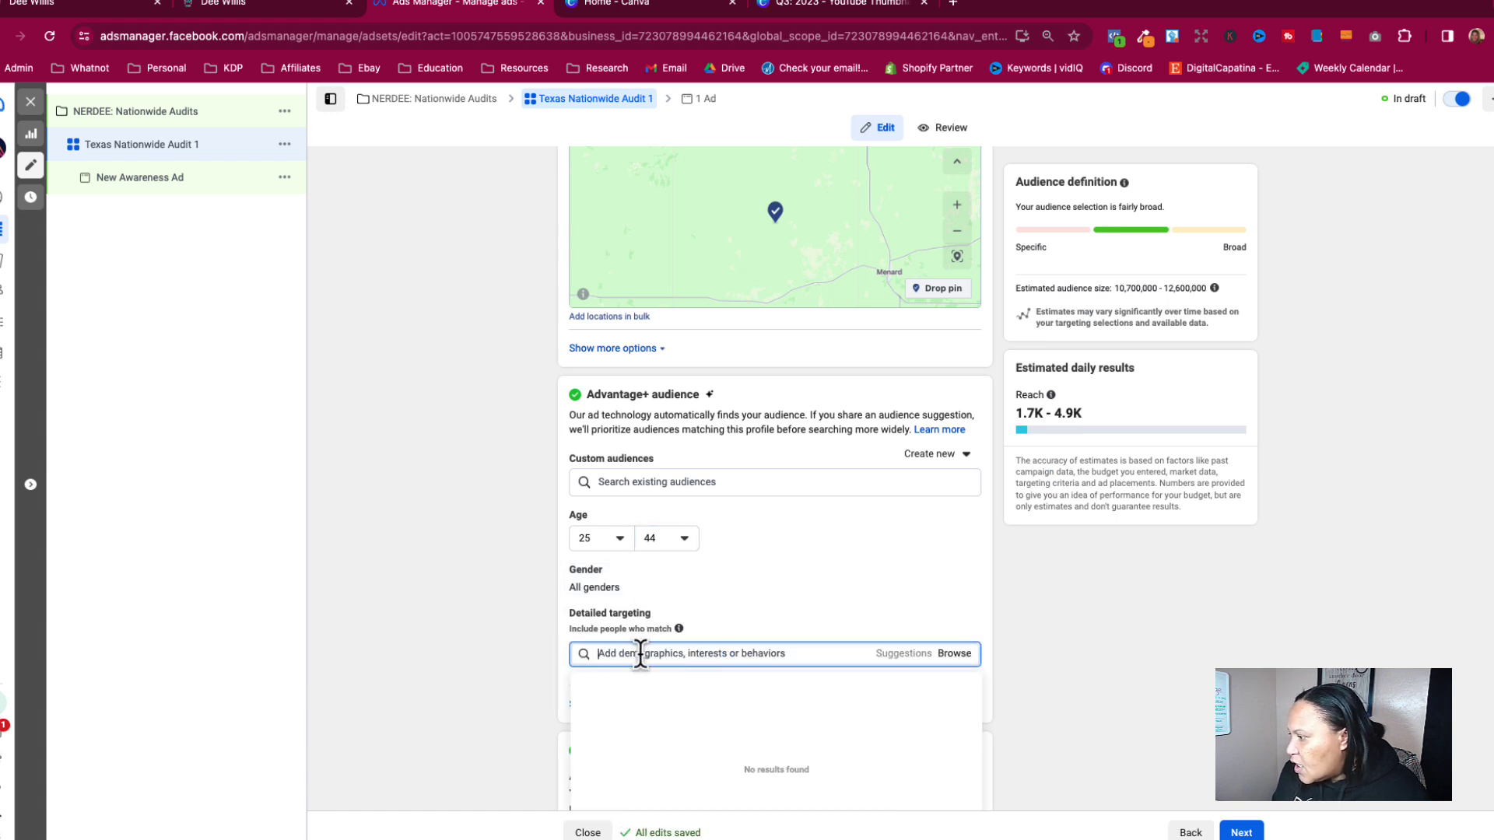
pyautogui.write('facebook admins')
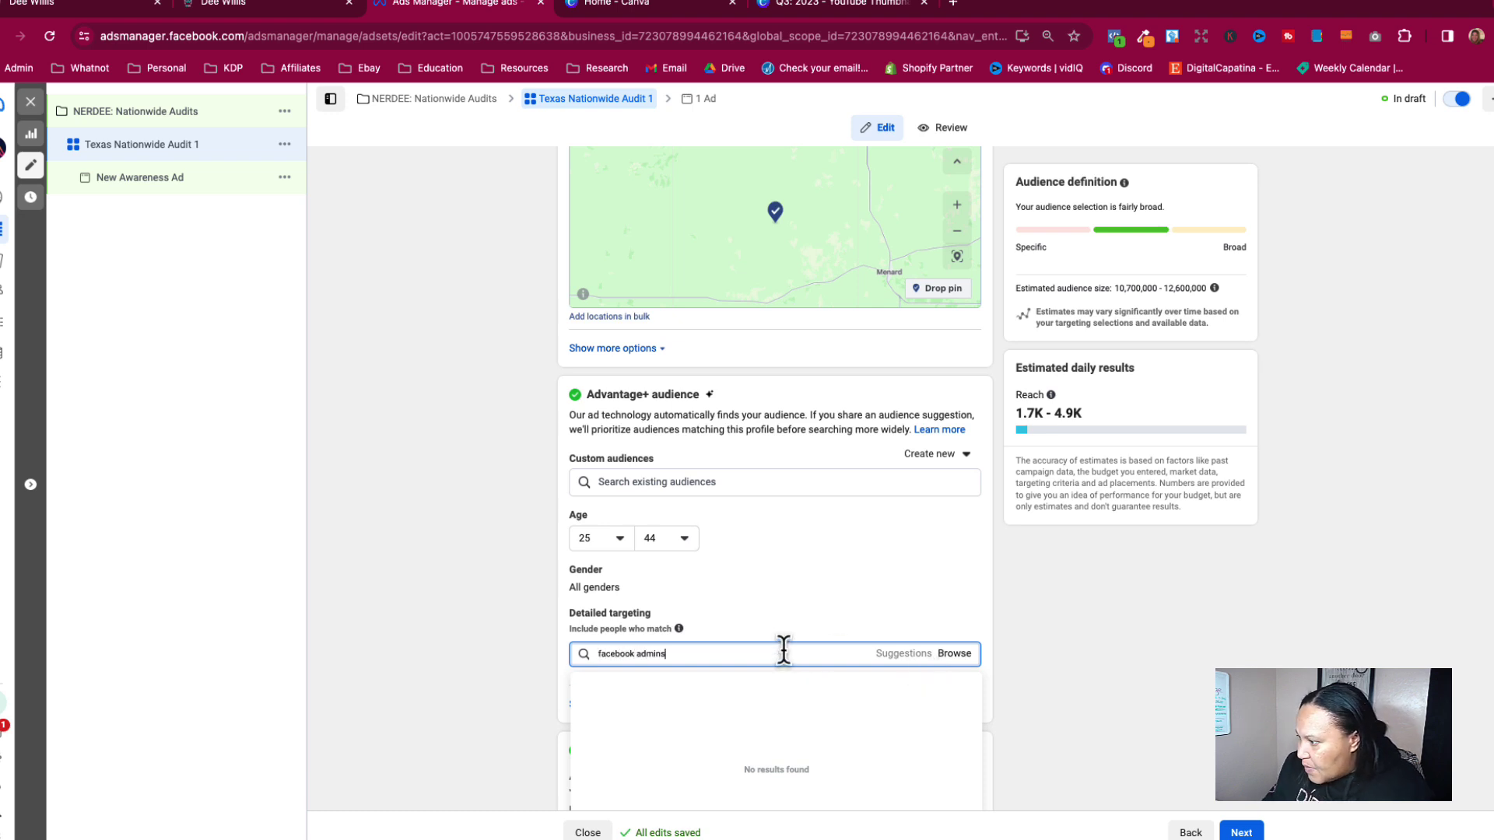
pyautogui.click(768, 684)
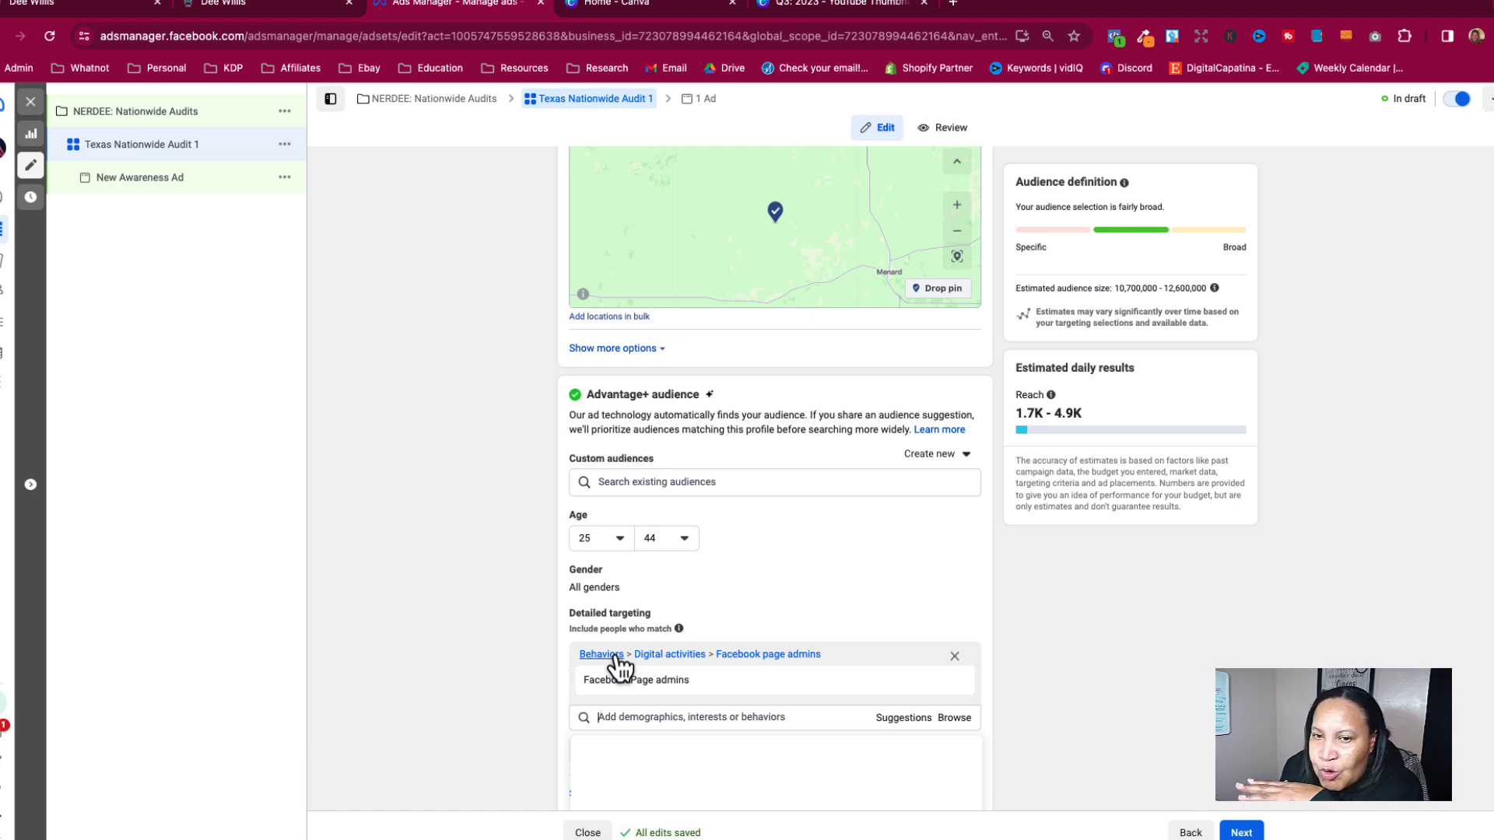
pyautogui.moveTo(648, 674)
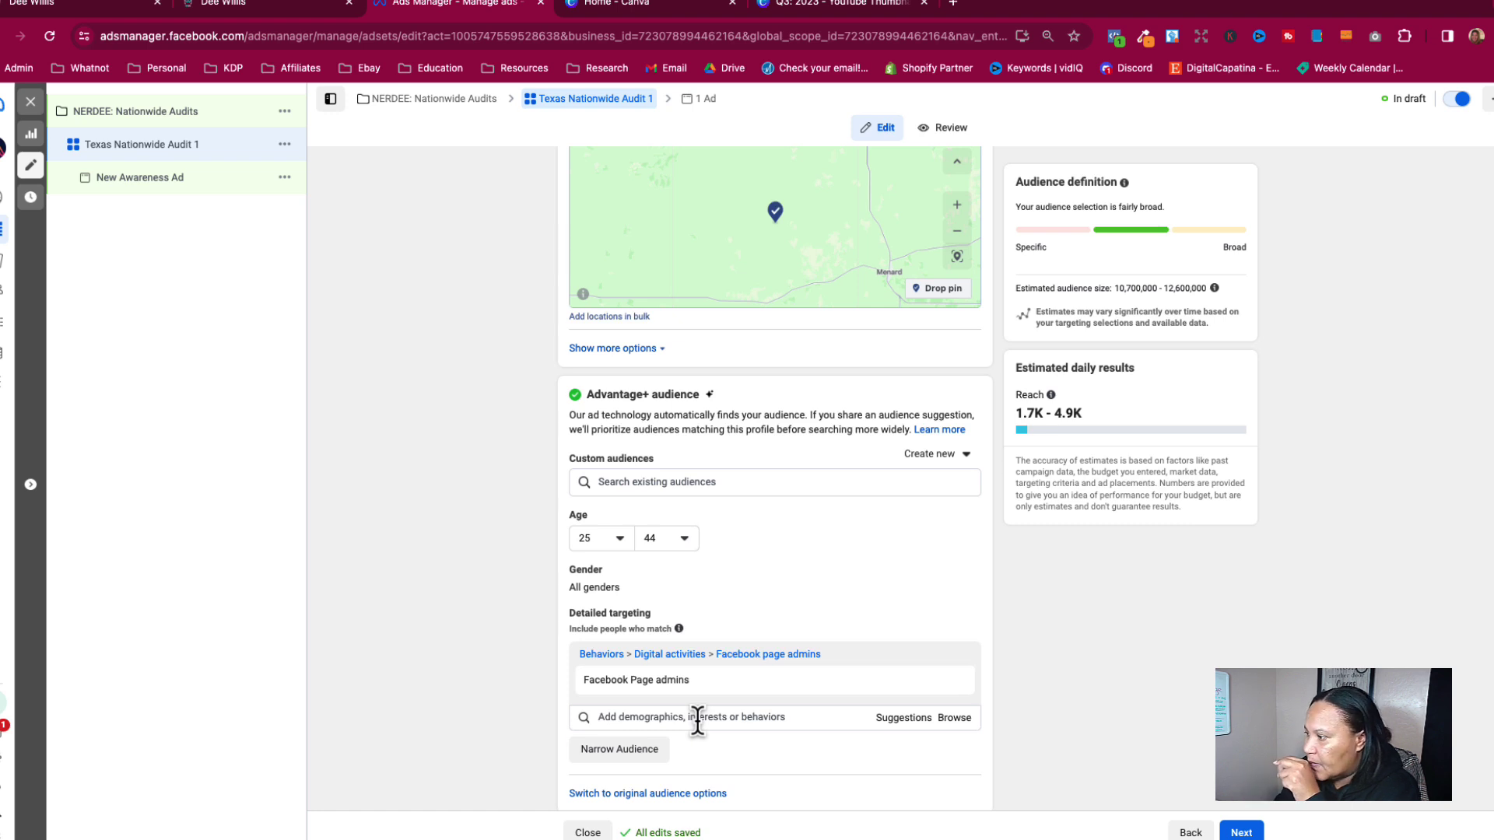
pyautogui.moveTo(613, 690)
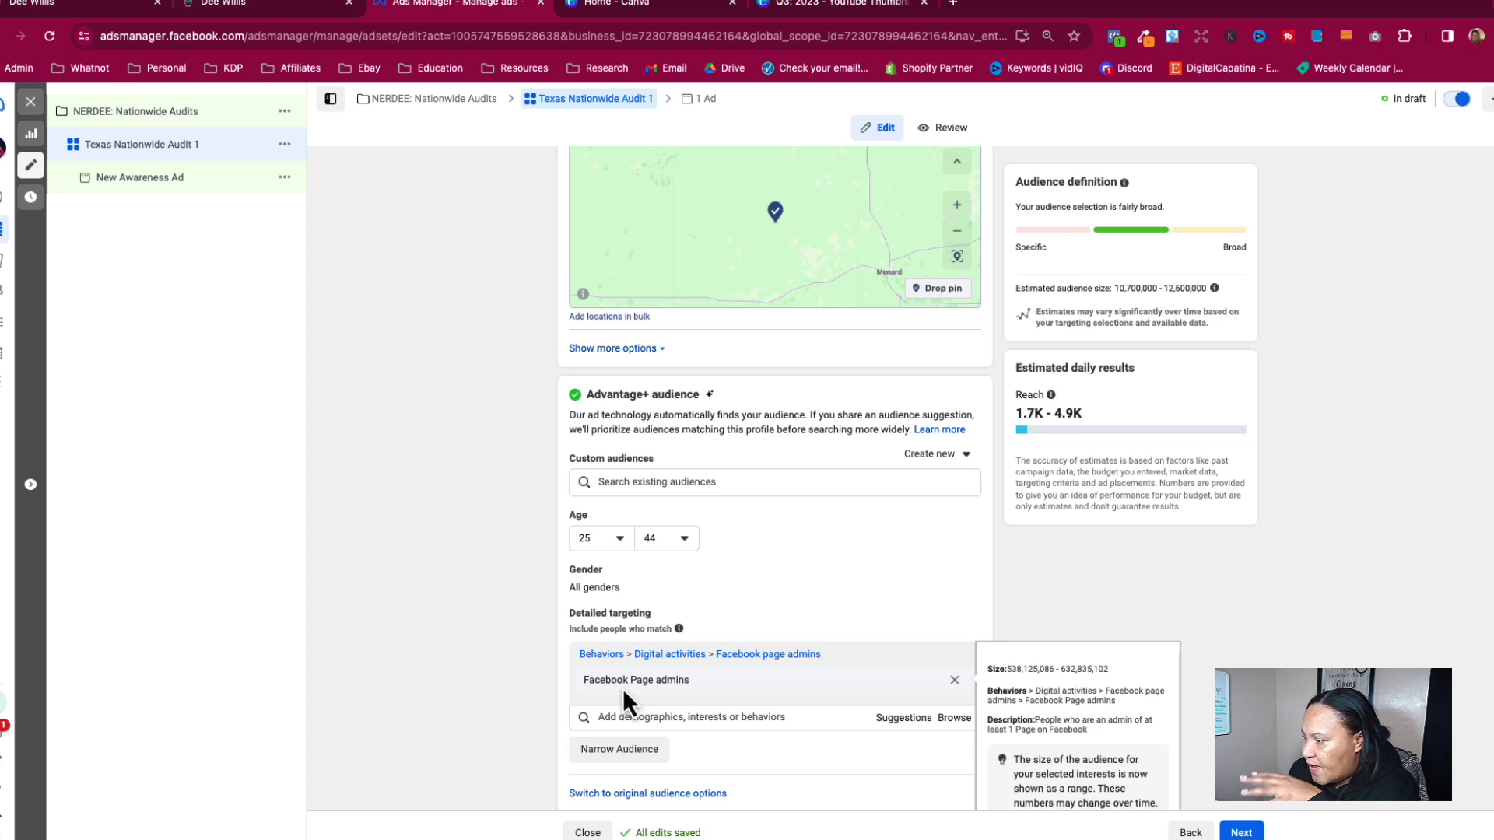
# Narrow the audience to people who must also match Instagram Business Profile Admins, searching for "instagram admin".
pyautogui.scroll(-1, 661, 717)
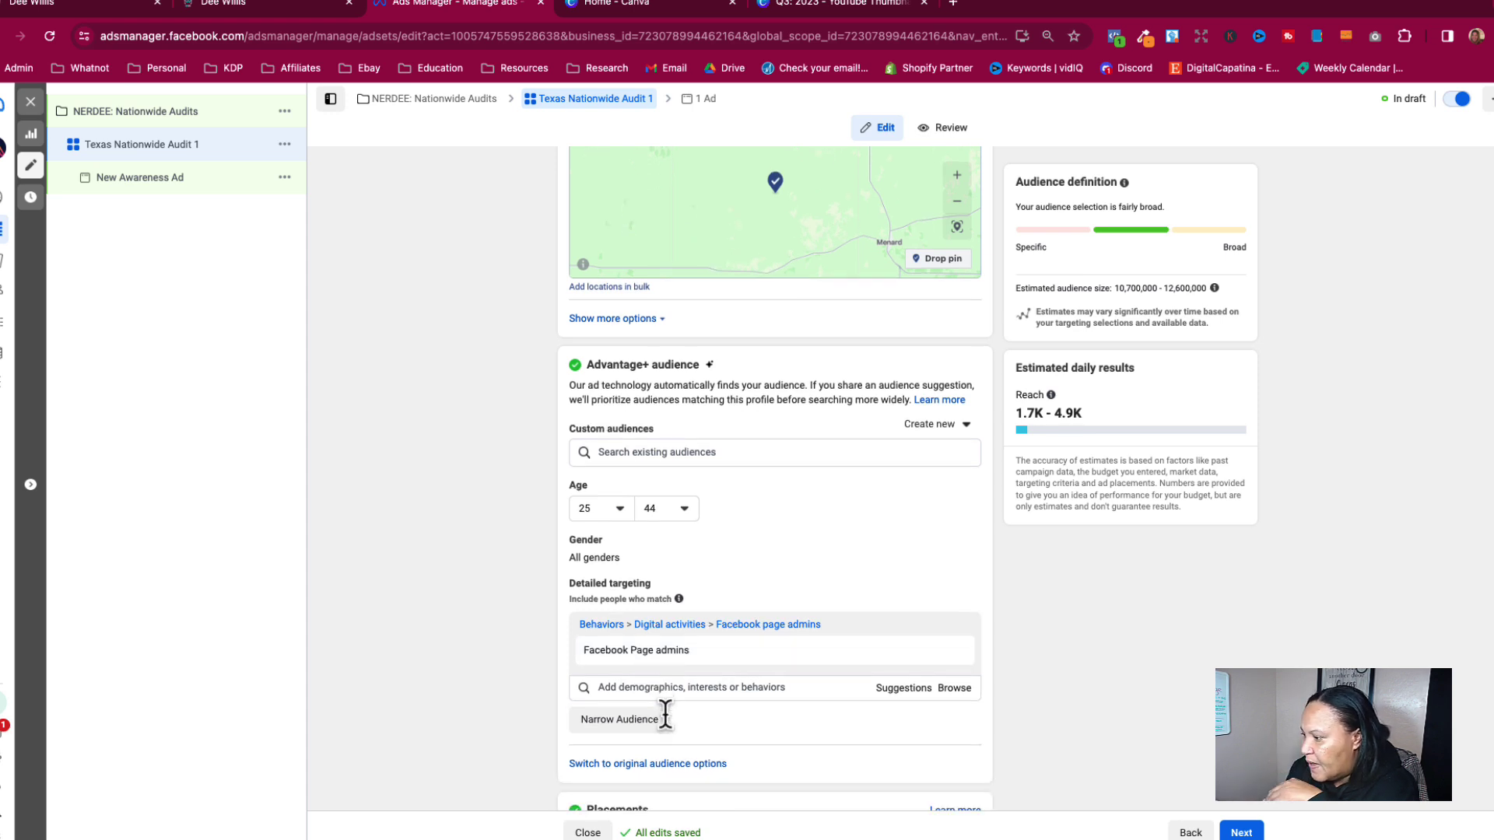
pyautogui.click(637, 710)
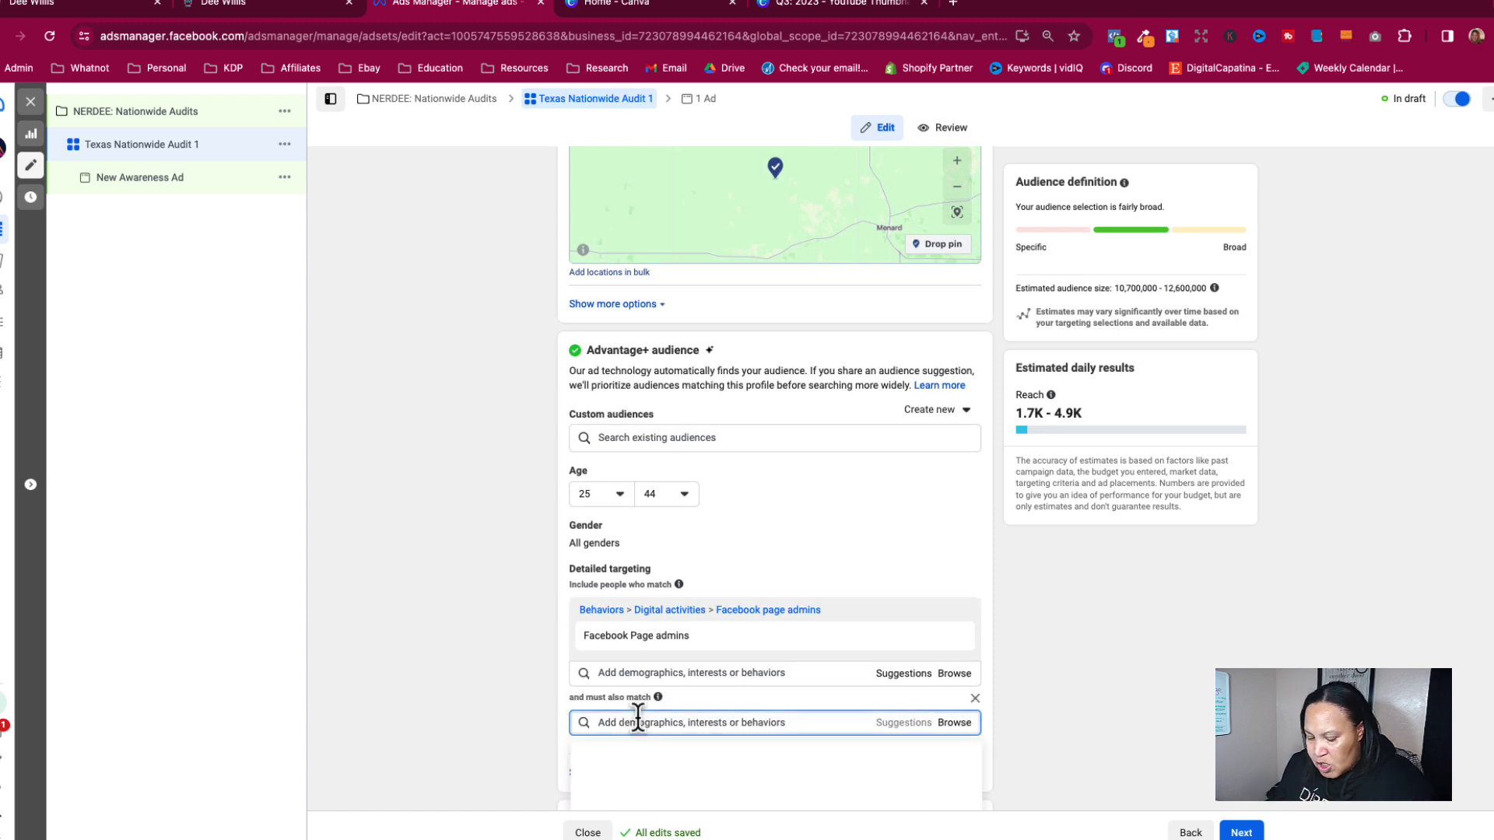
pyautogui.write('instagram')
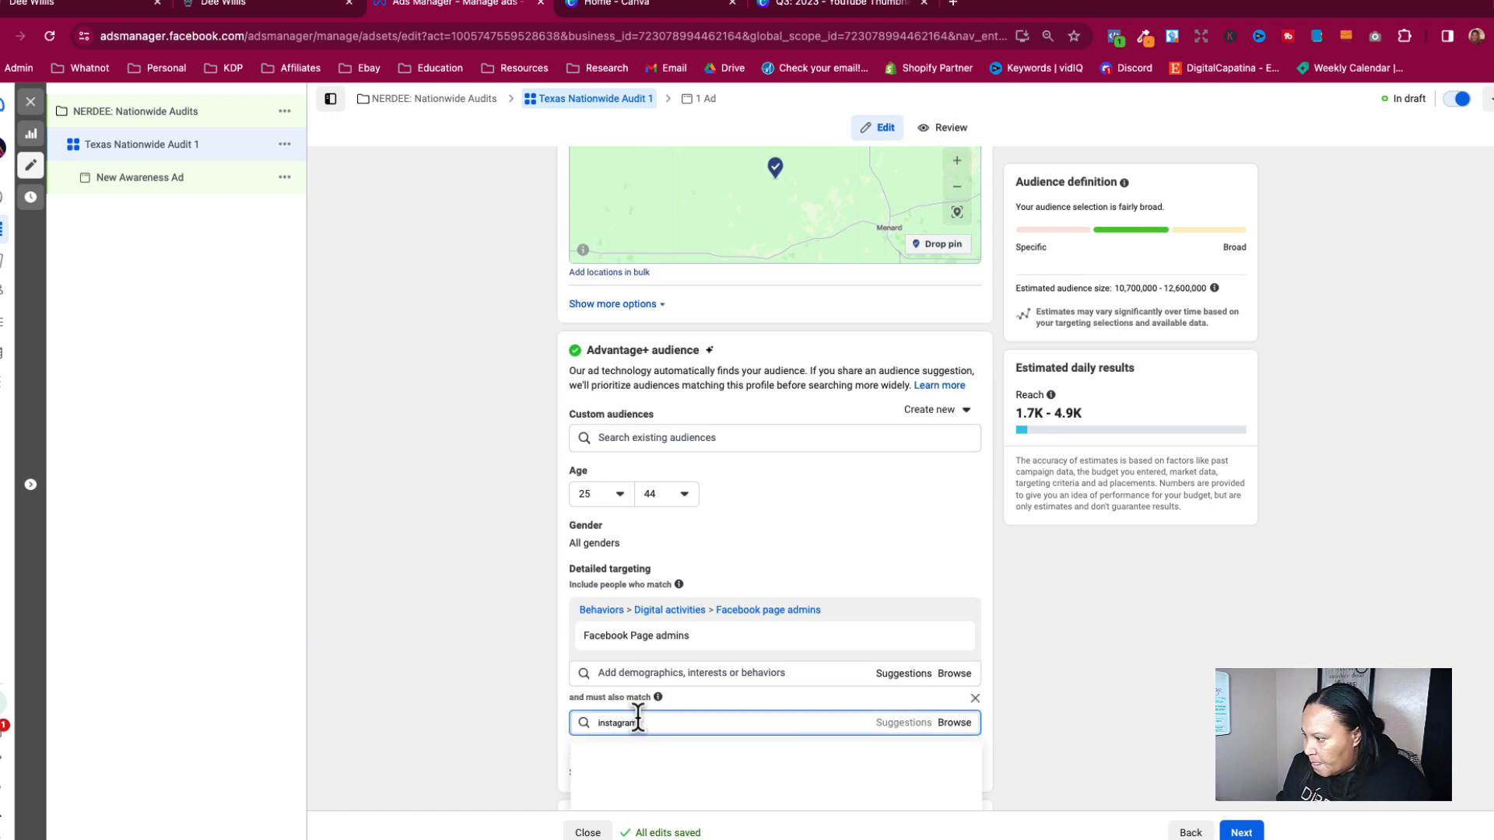
pyautogui.write(' admin')
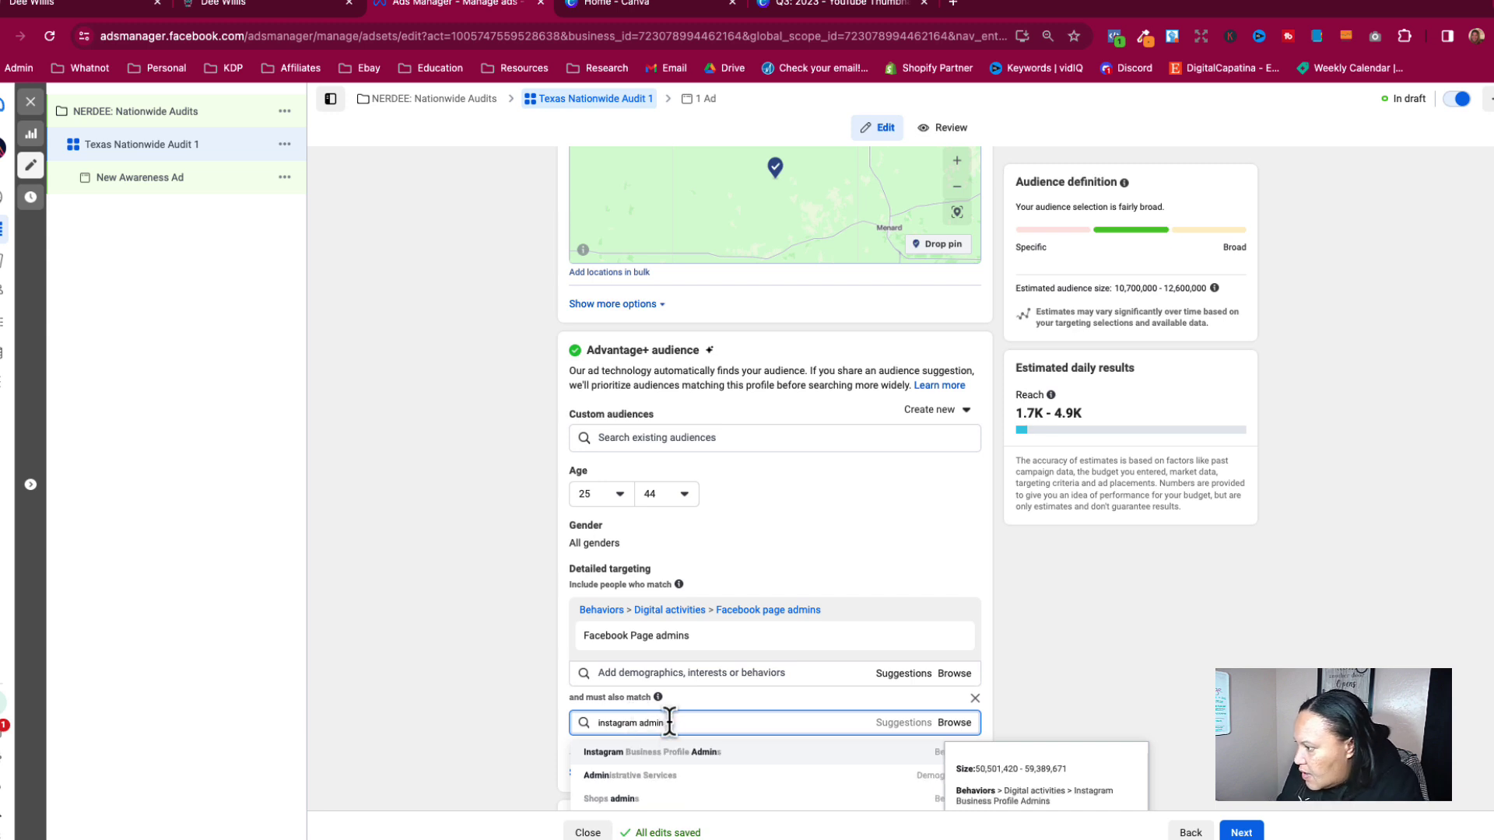
pyautogui.click(666, 752)
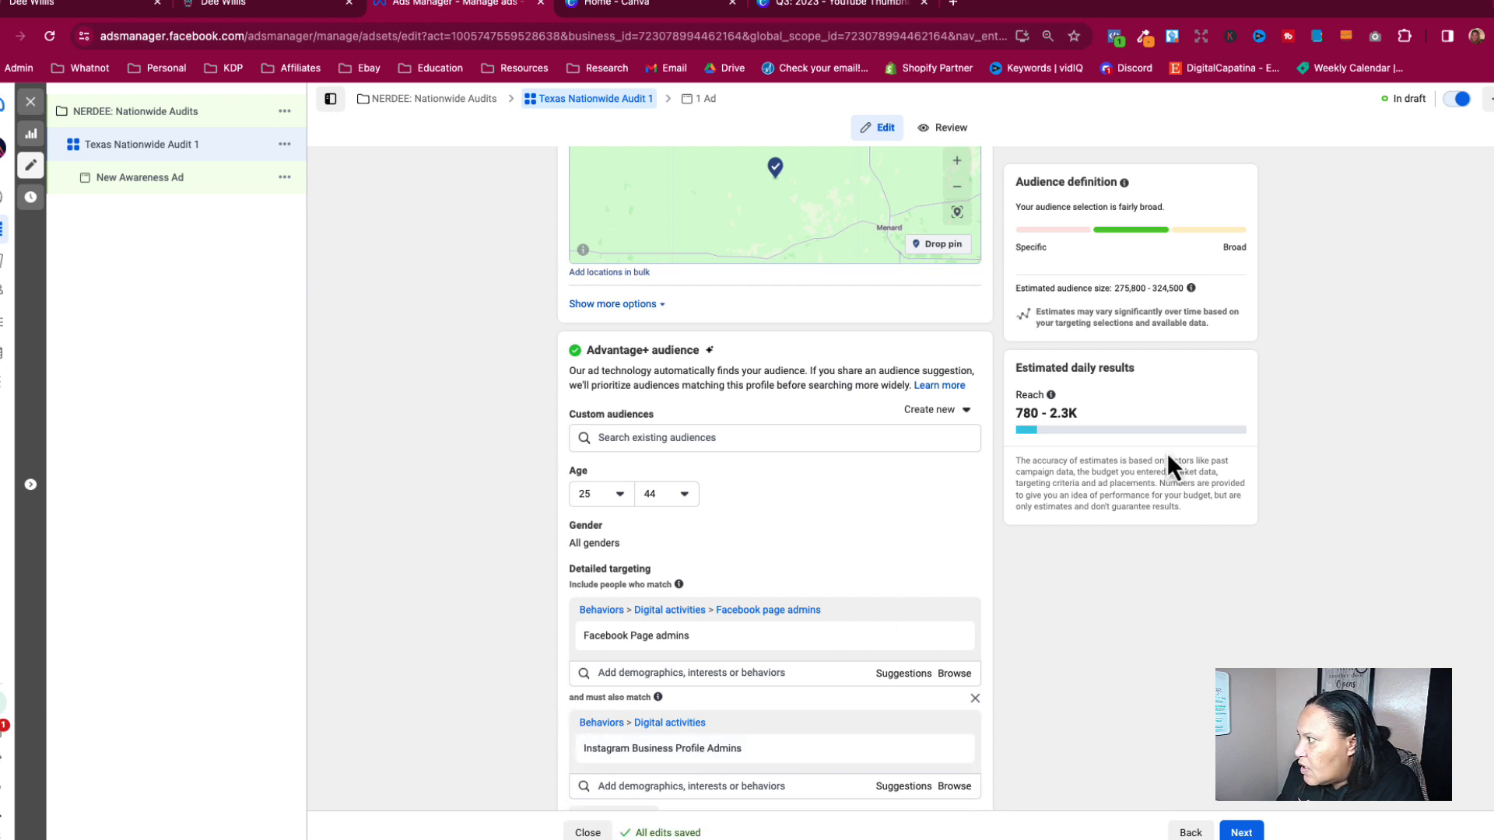
pyautogui.moveTo(1120, 289); pyautogui.dragTo(1163, 290)
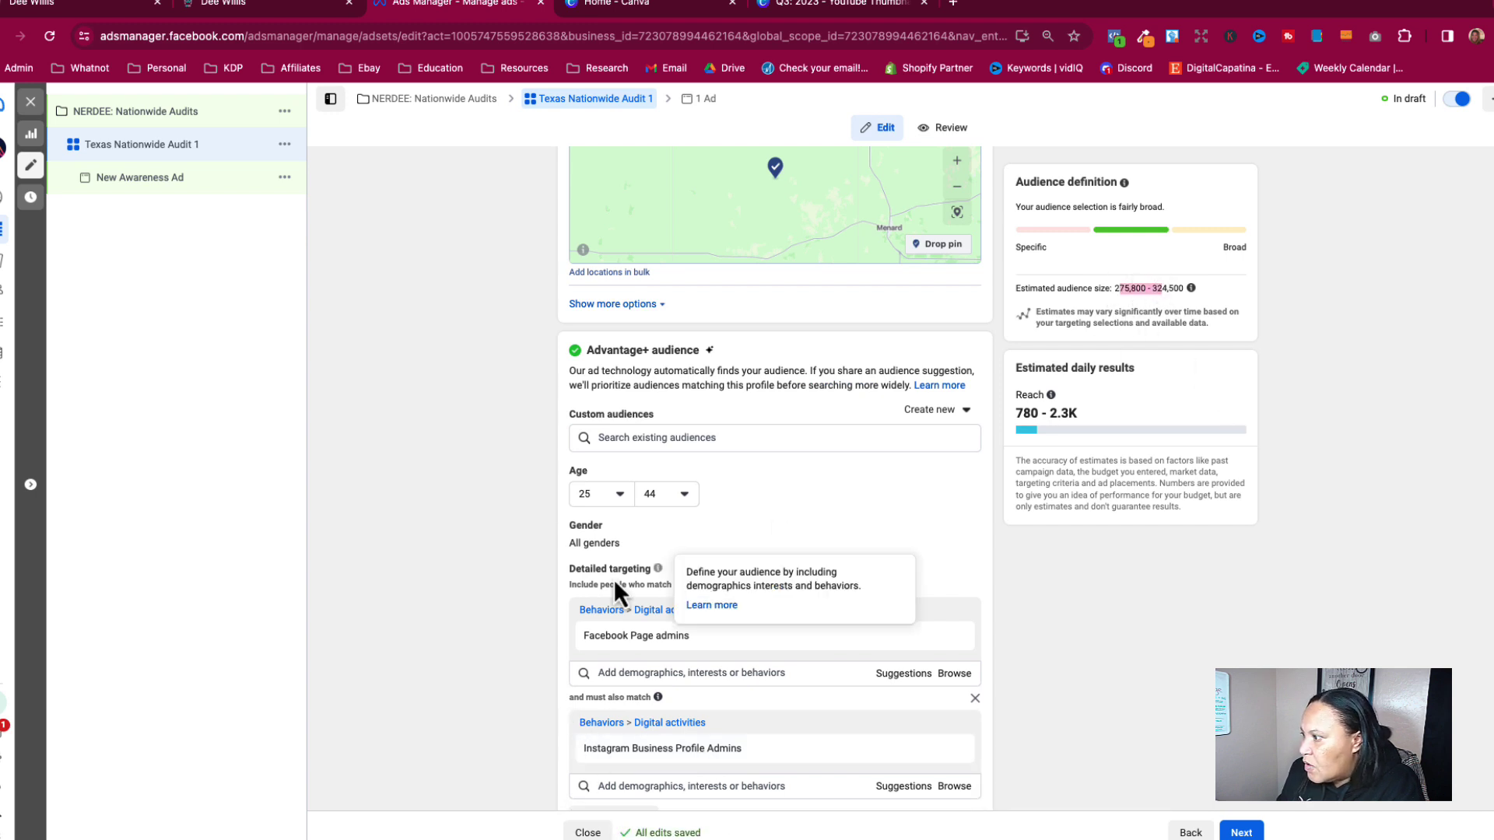
# Narrow the audience further with the behavior New Active Business (< 12 months), searching for "new business".
pyautogui.scroll(-2, 576, 635)
pyautogui.moveTo(595, 373)
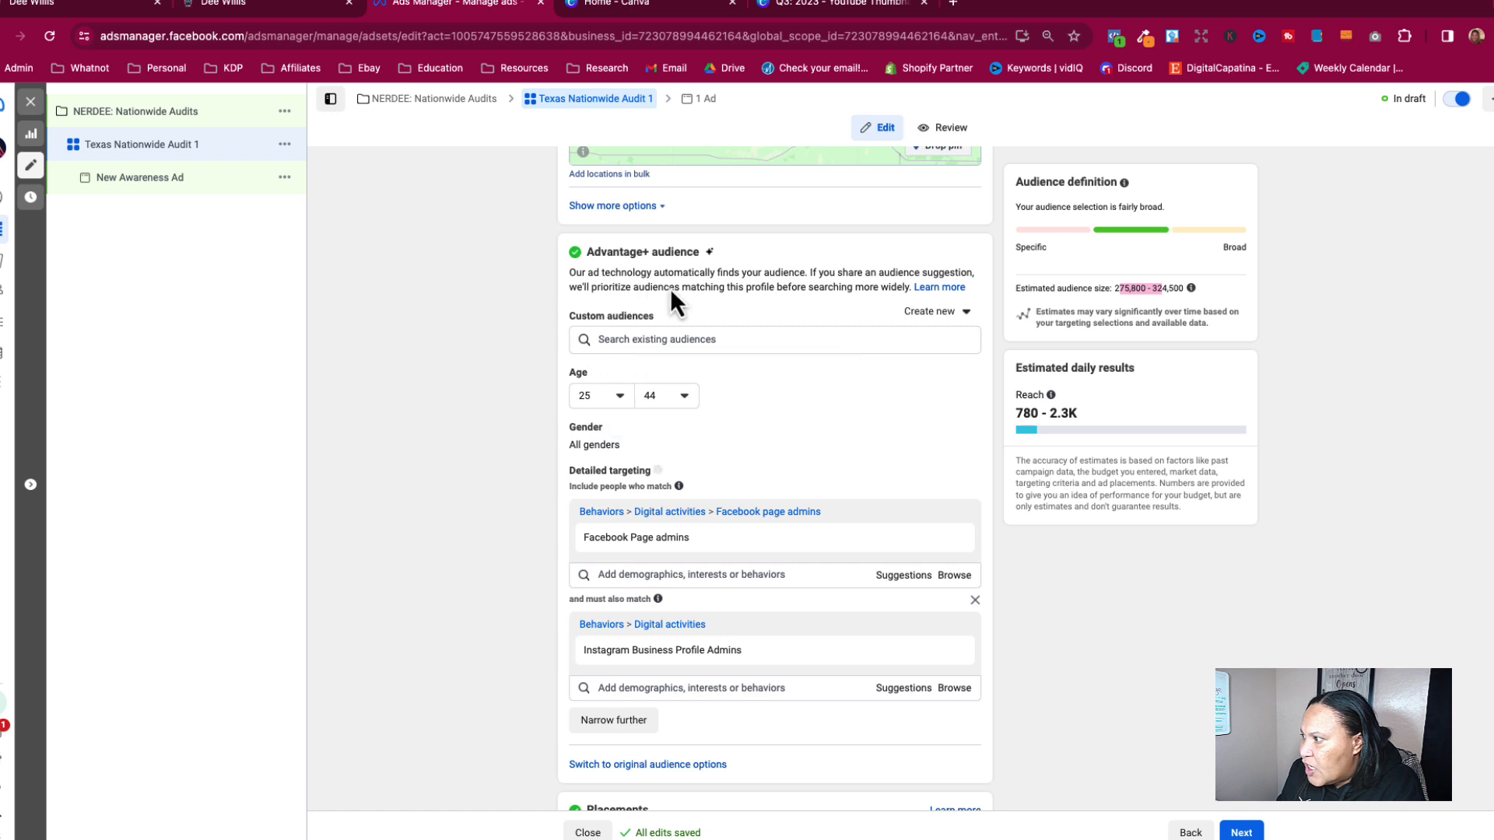
pyautogui.moveTo(595, 537)
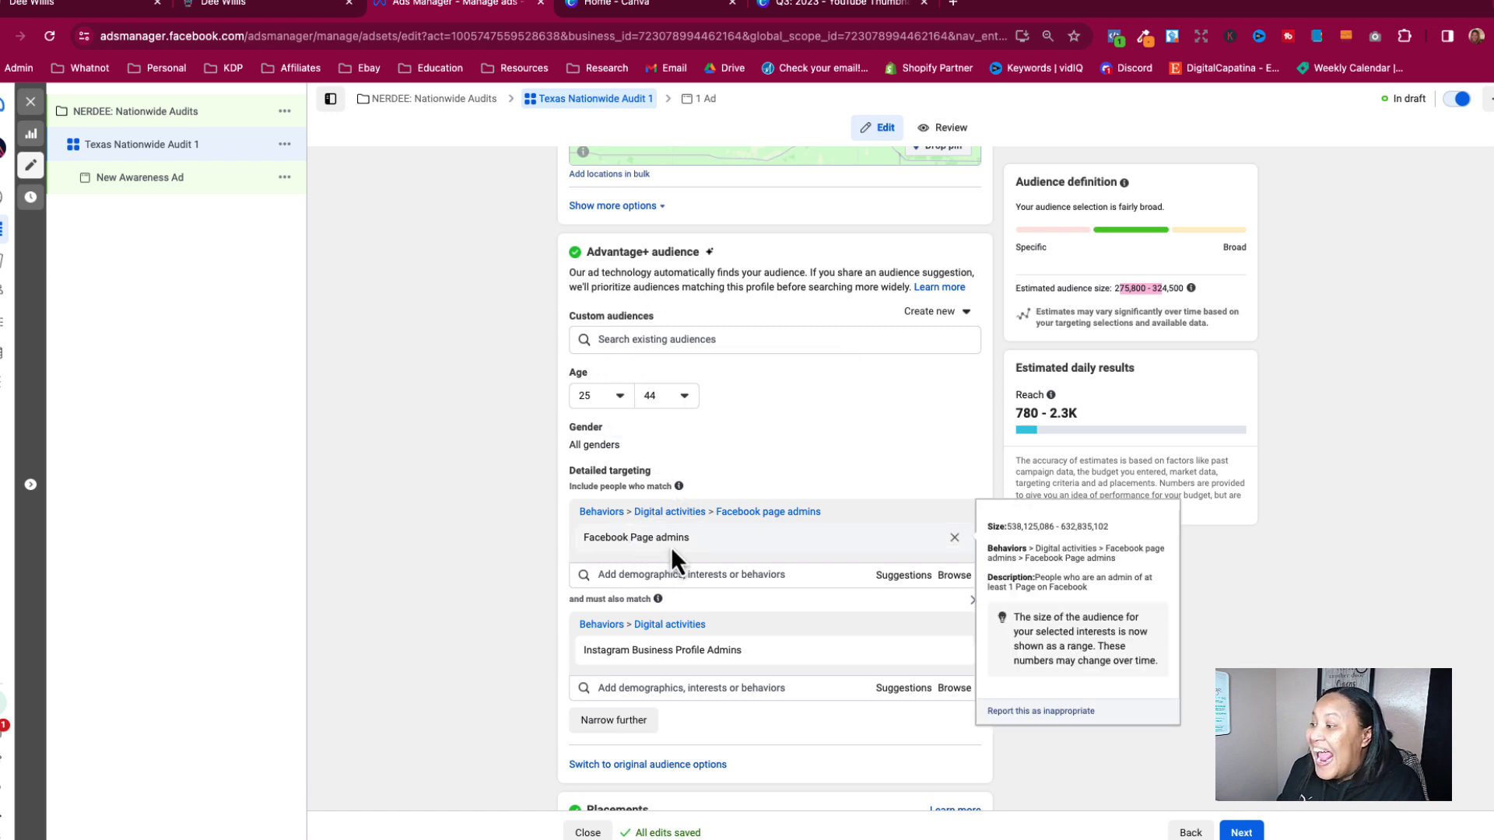
pyautogui.scroll(-1, 743, 676)
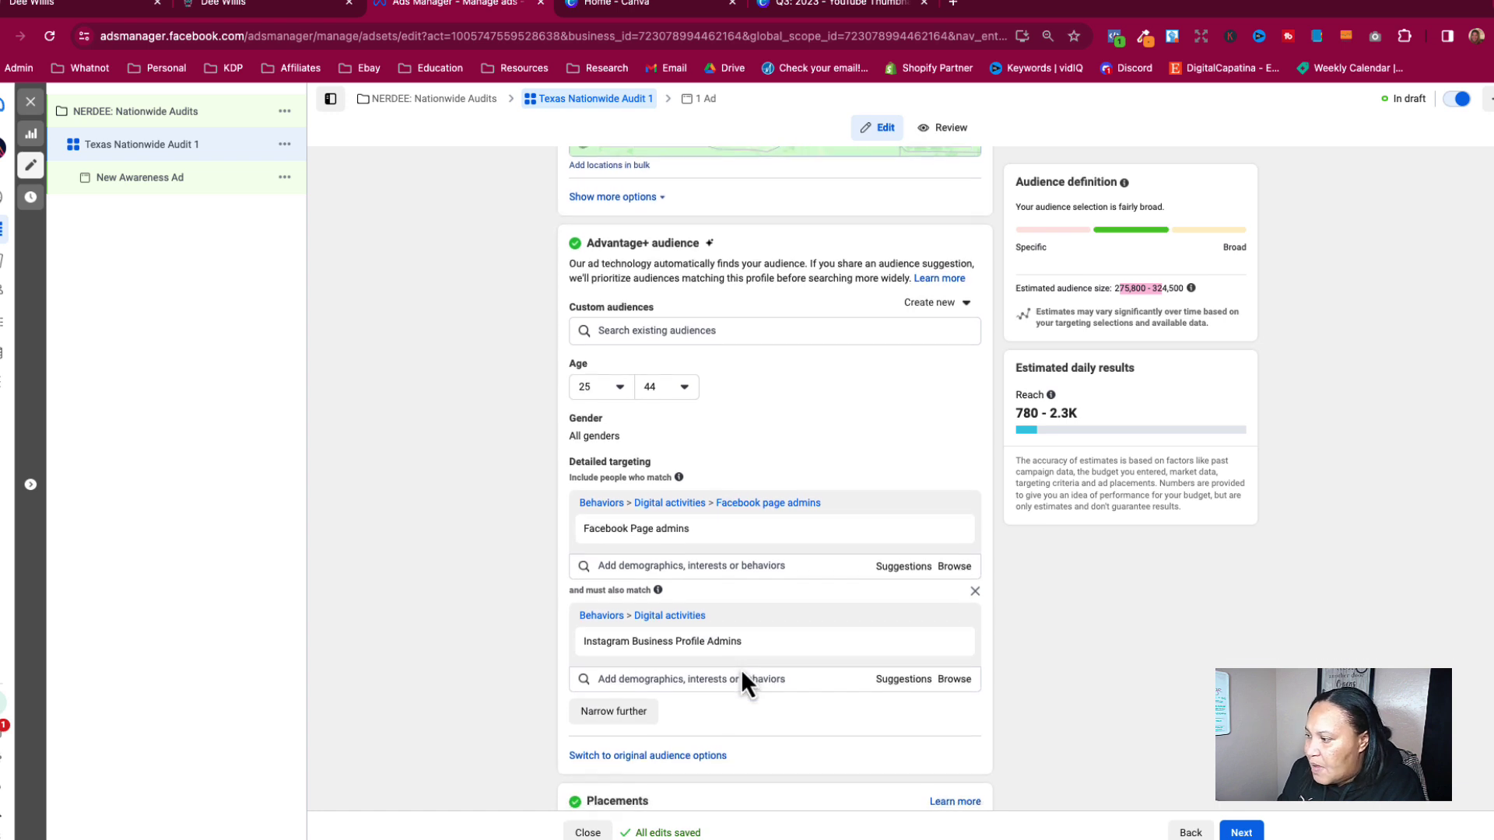
pyautogui.click(615, 696)
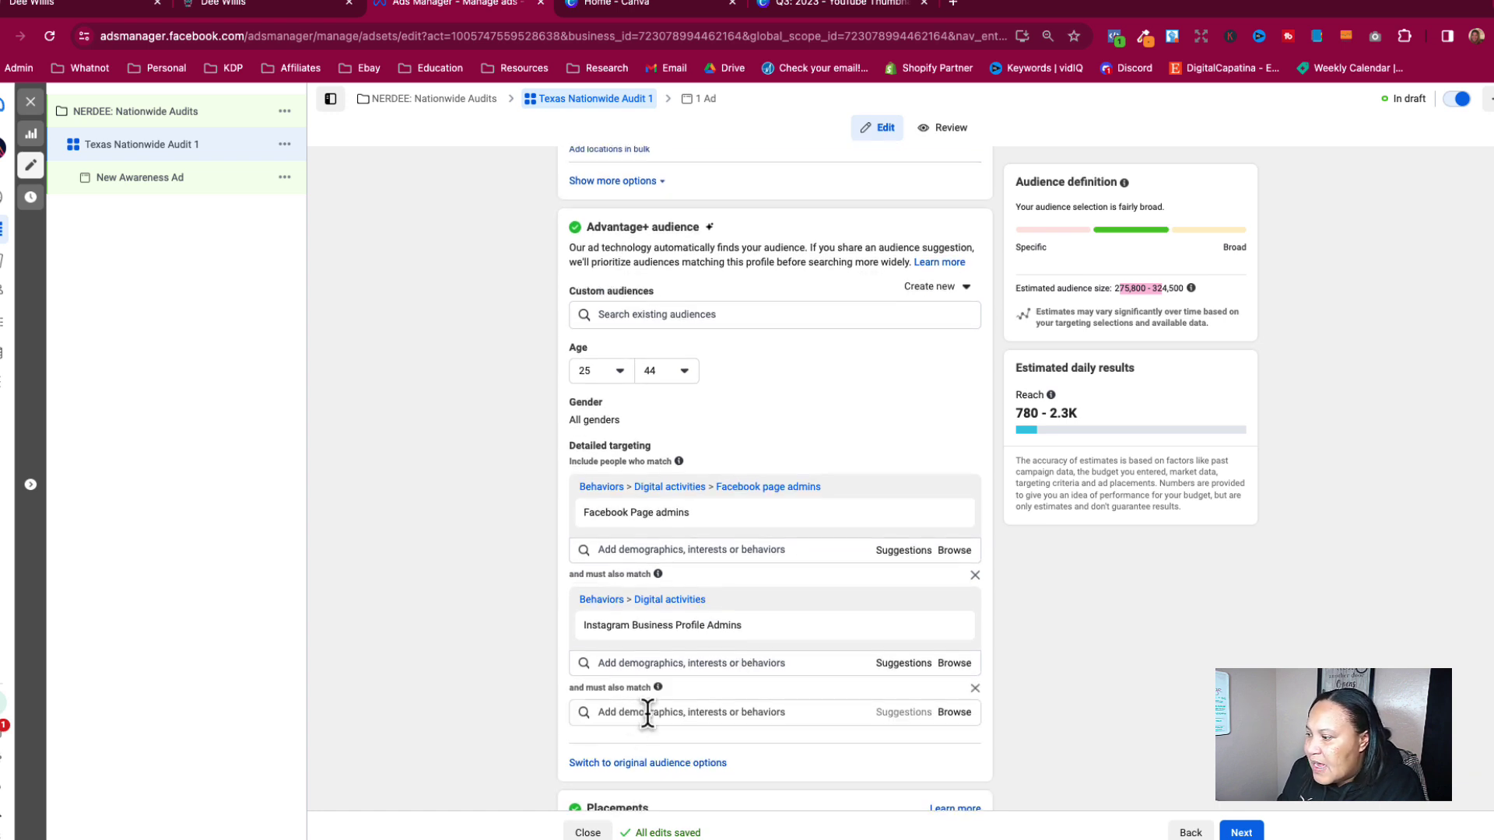
pyautogui.click(648, 712)
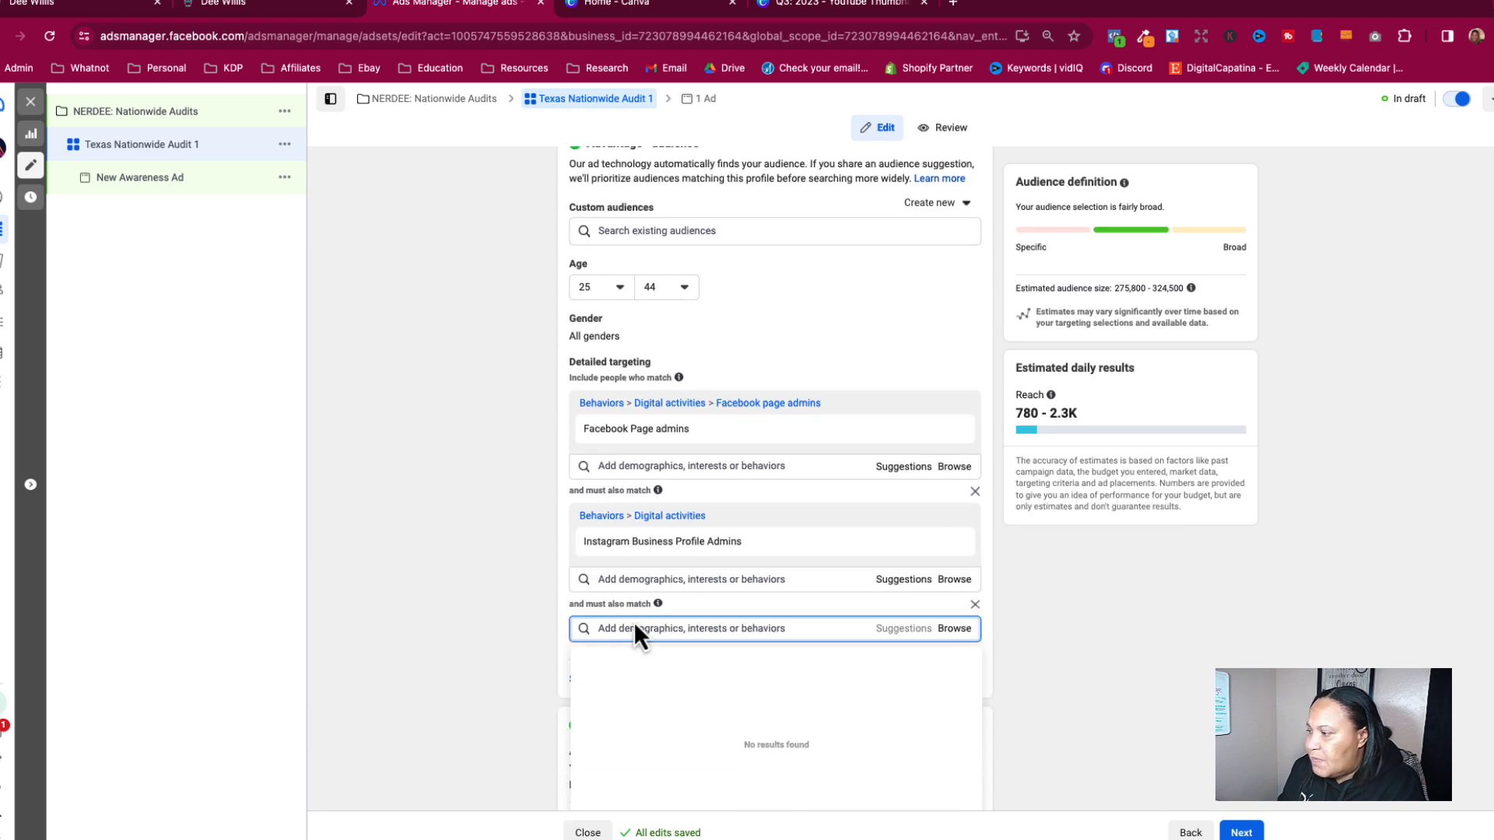
pyautogui.write('new business')
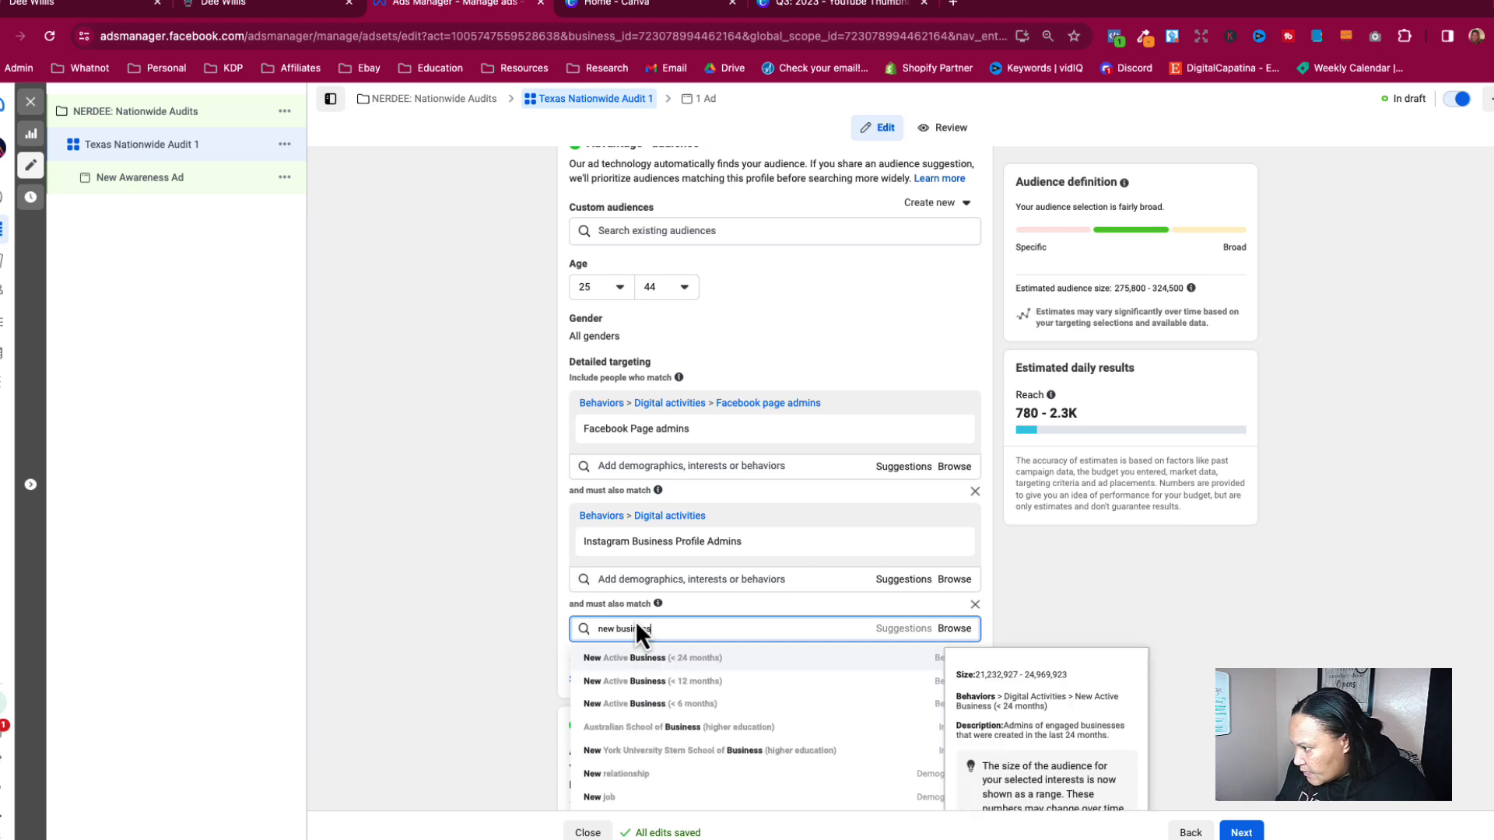
pyautogui.click(647, 682)
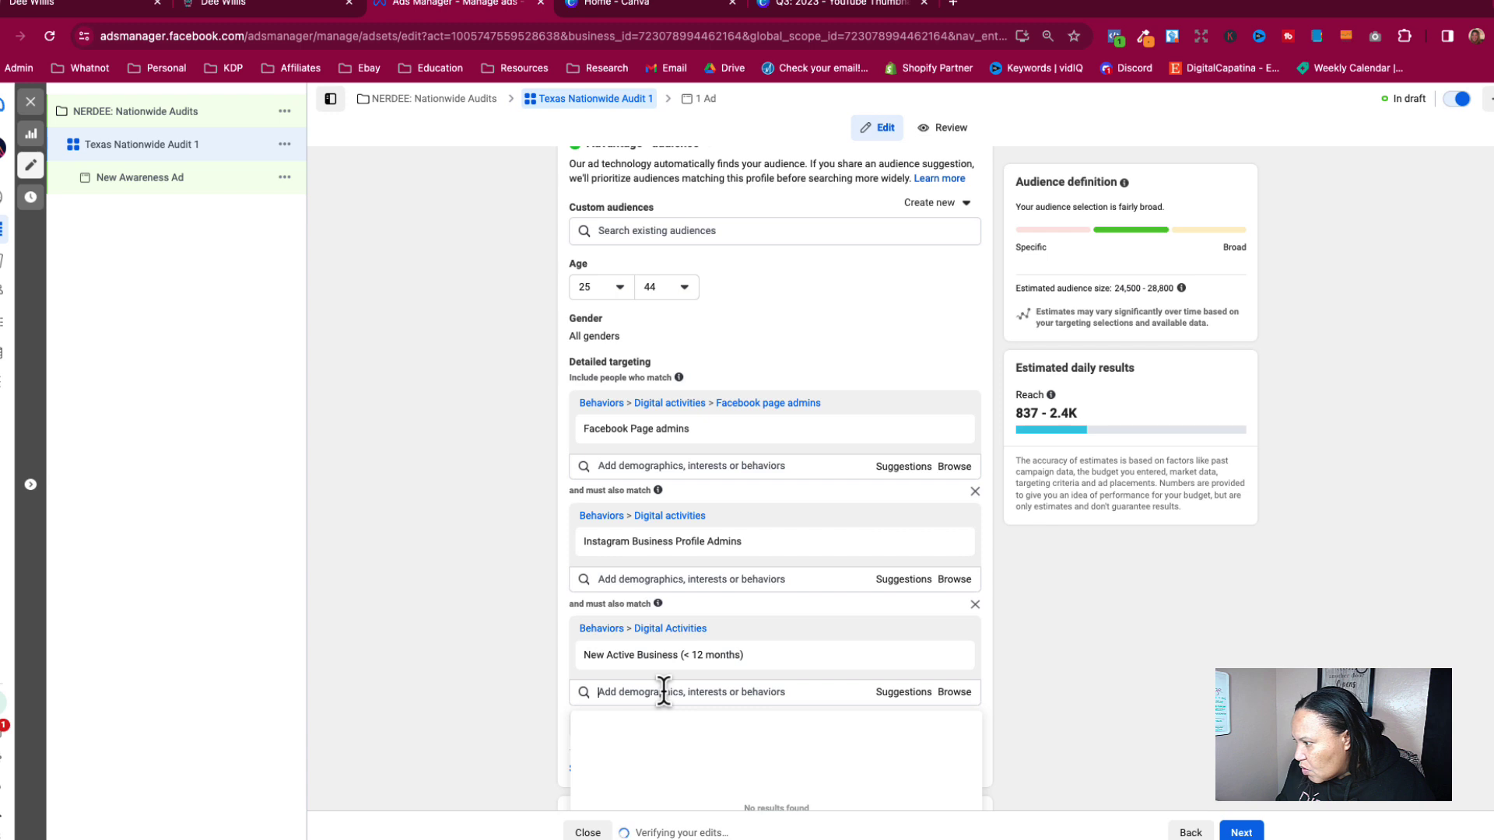
# Add New Active Business (< 24 months) to the same match group as the 12-month behavior, searching for "new active".
pyautogui.click(663, 690)
pyautogui.write('new avirt')
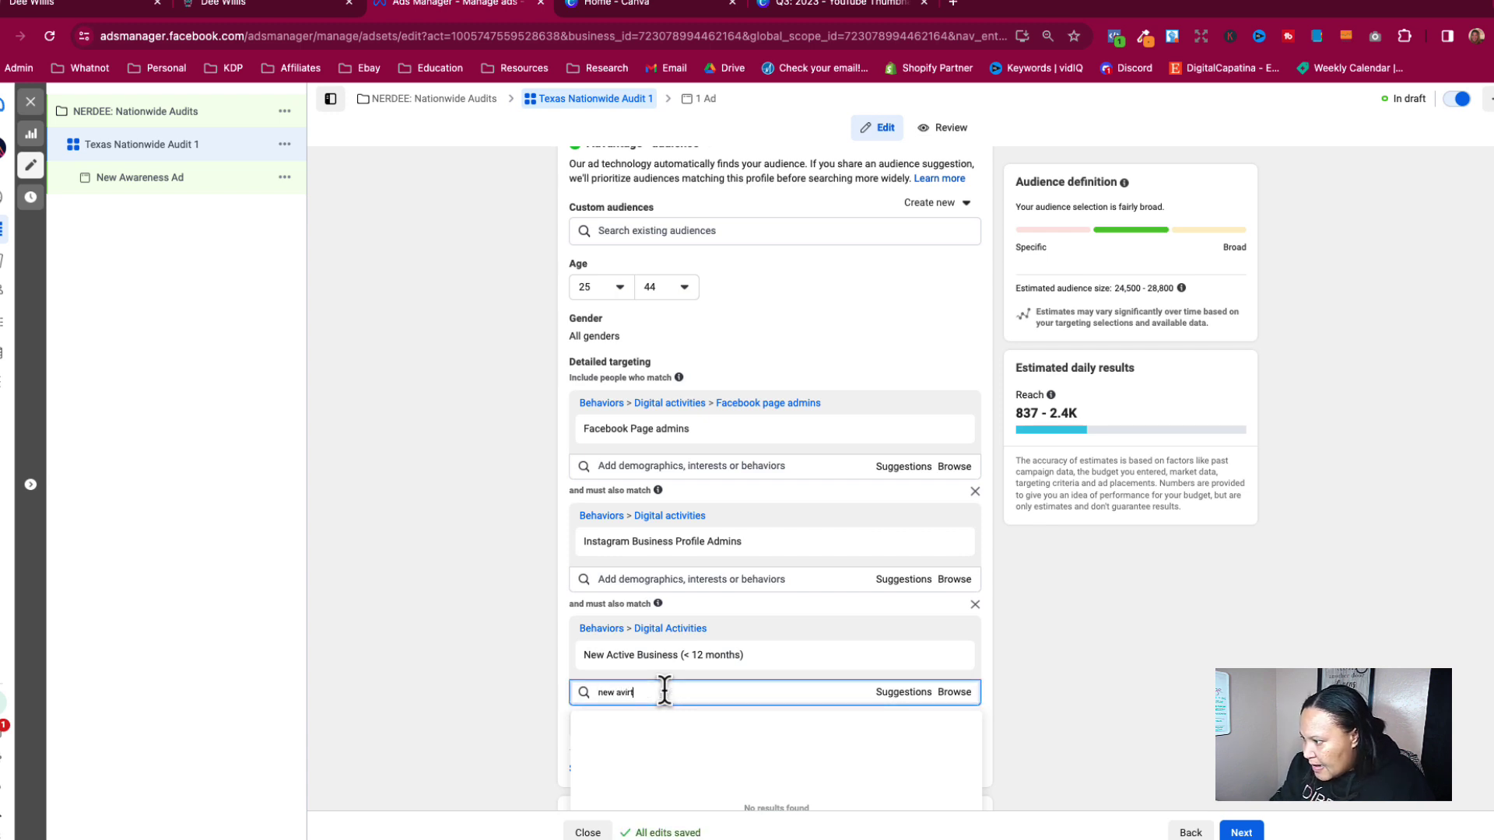
pyautogui.write('c')
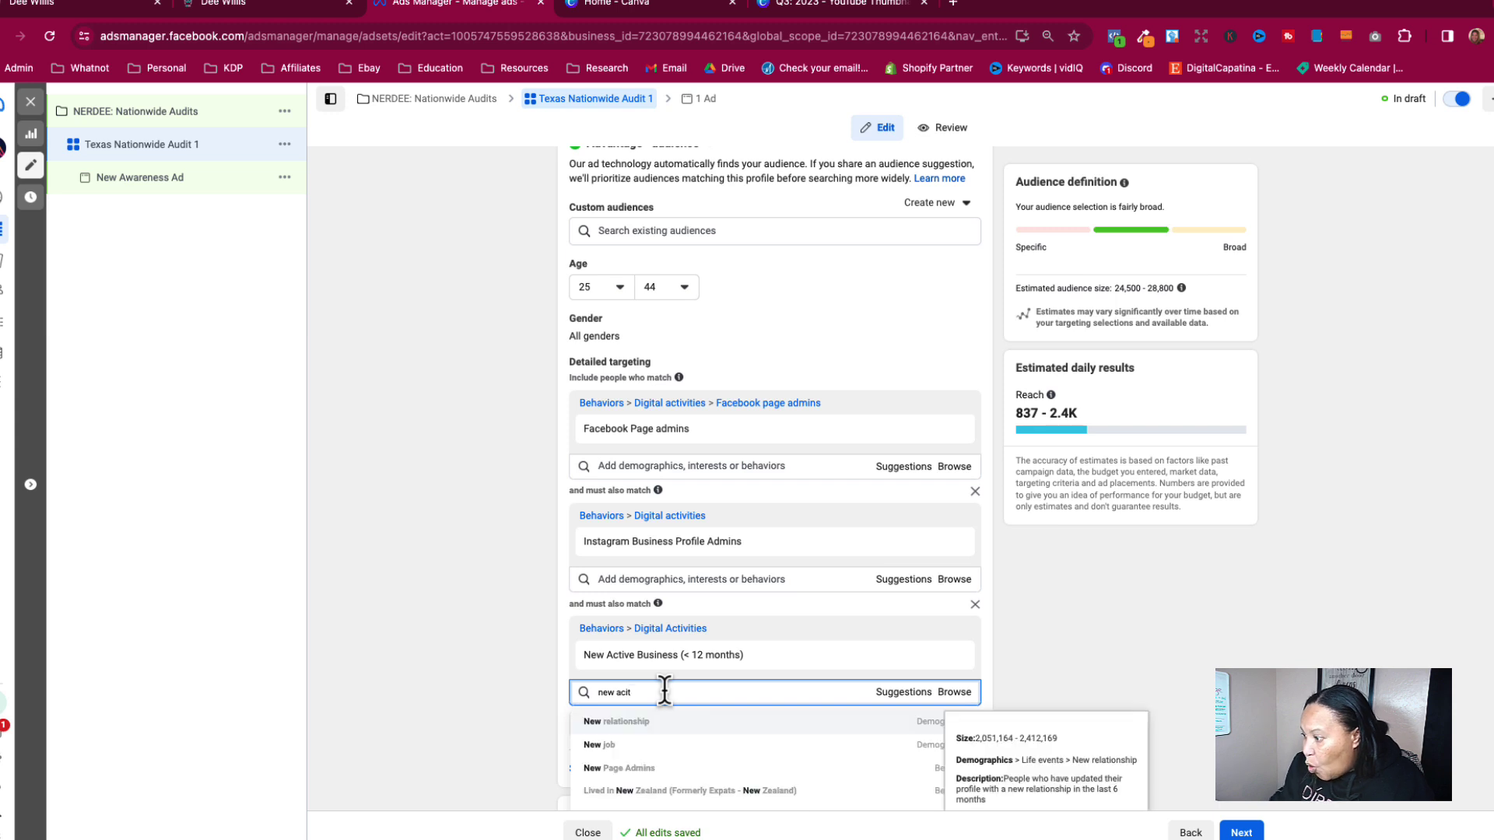
pyautogui.write('tive')
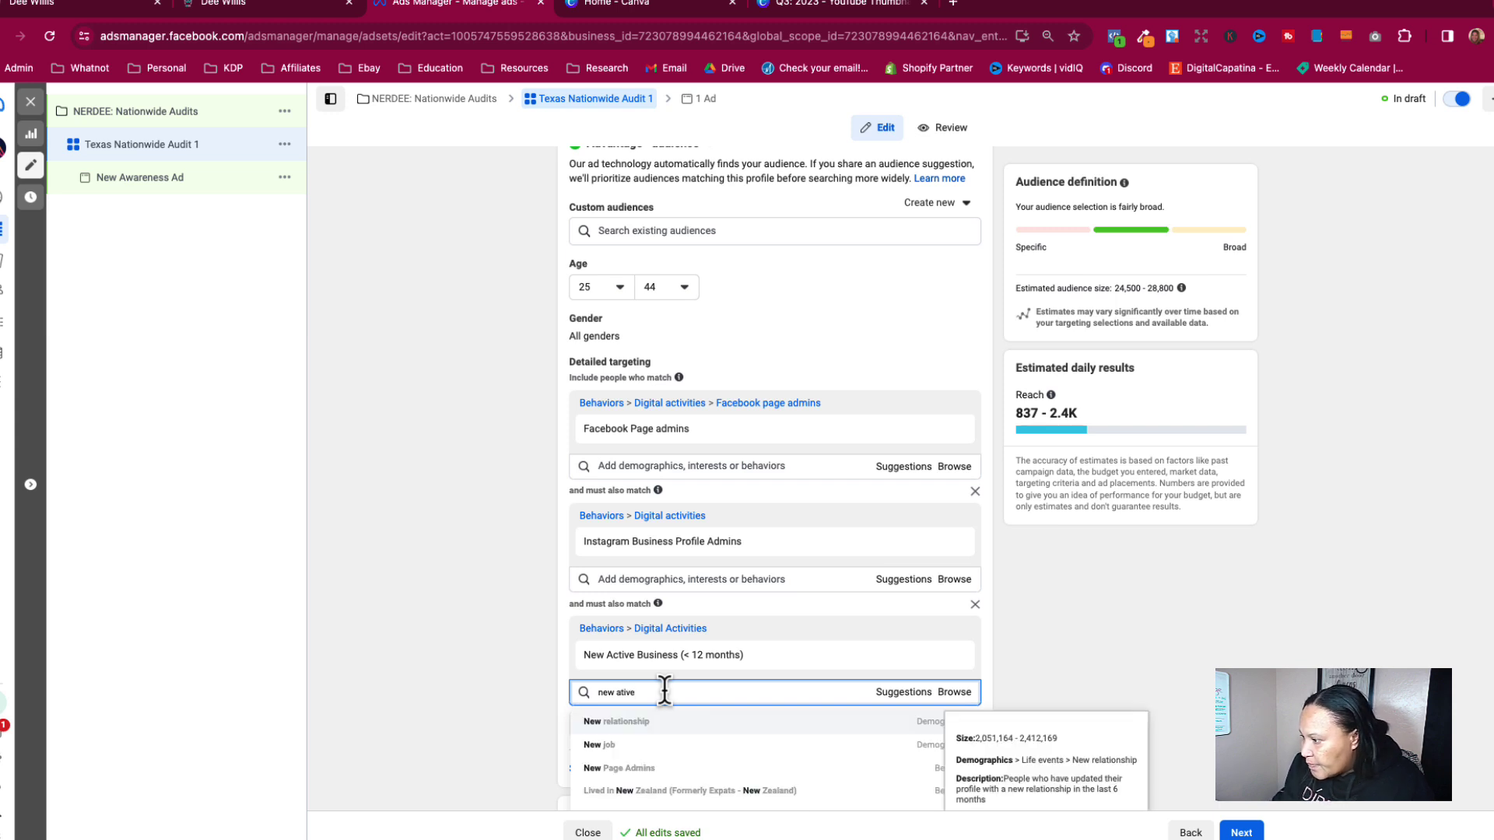
pyautogui.press('BackSpace')
pyautogui.press('BackSpace')
pyautogui.press('BackSpace')
pyautogui.press('BackSpace')
pyautogui.write('ctive')
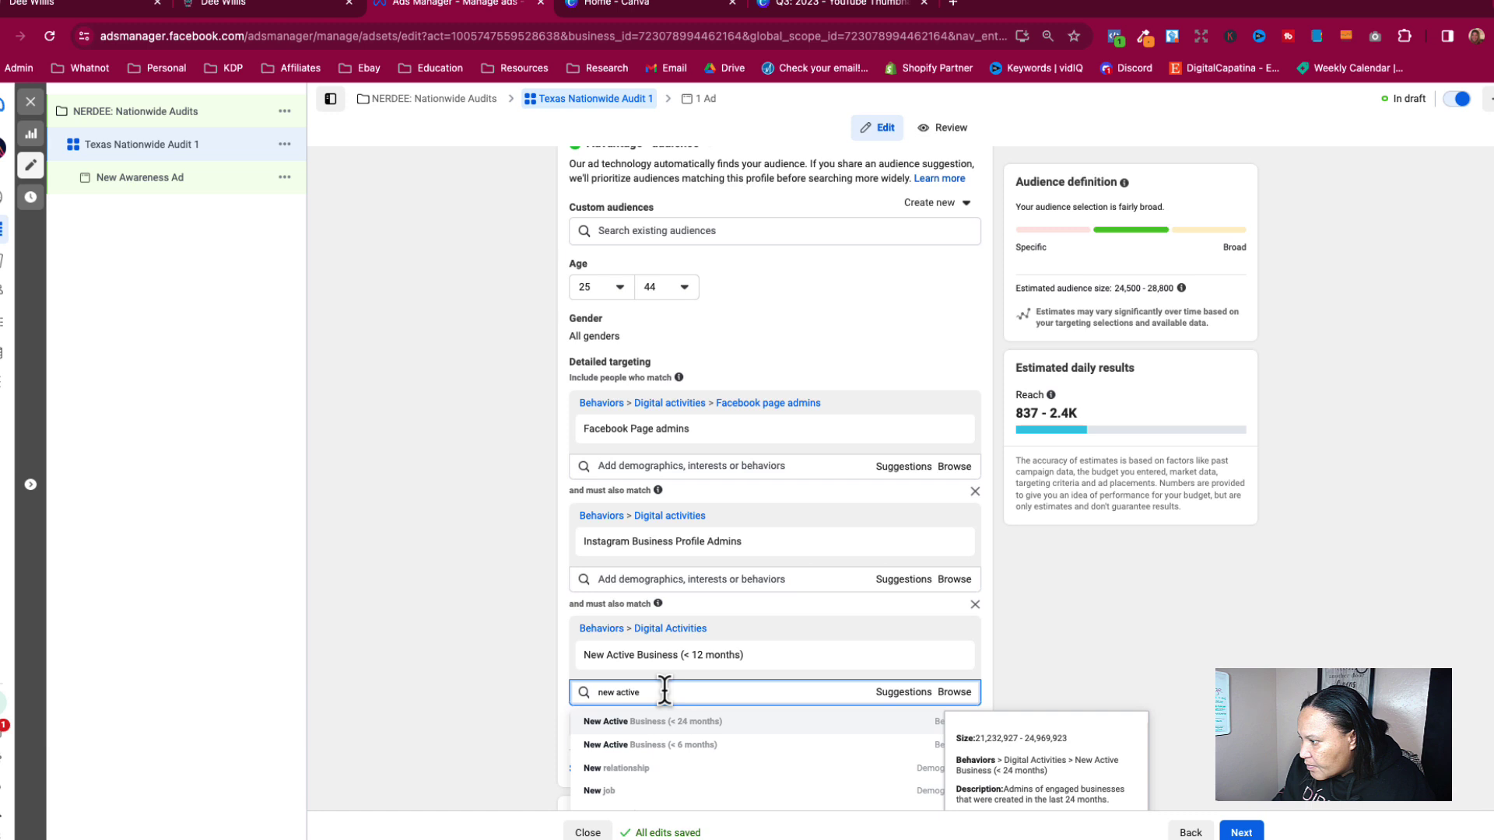
pyautogui.click(662, 721)
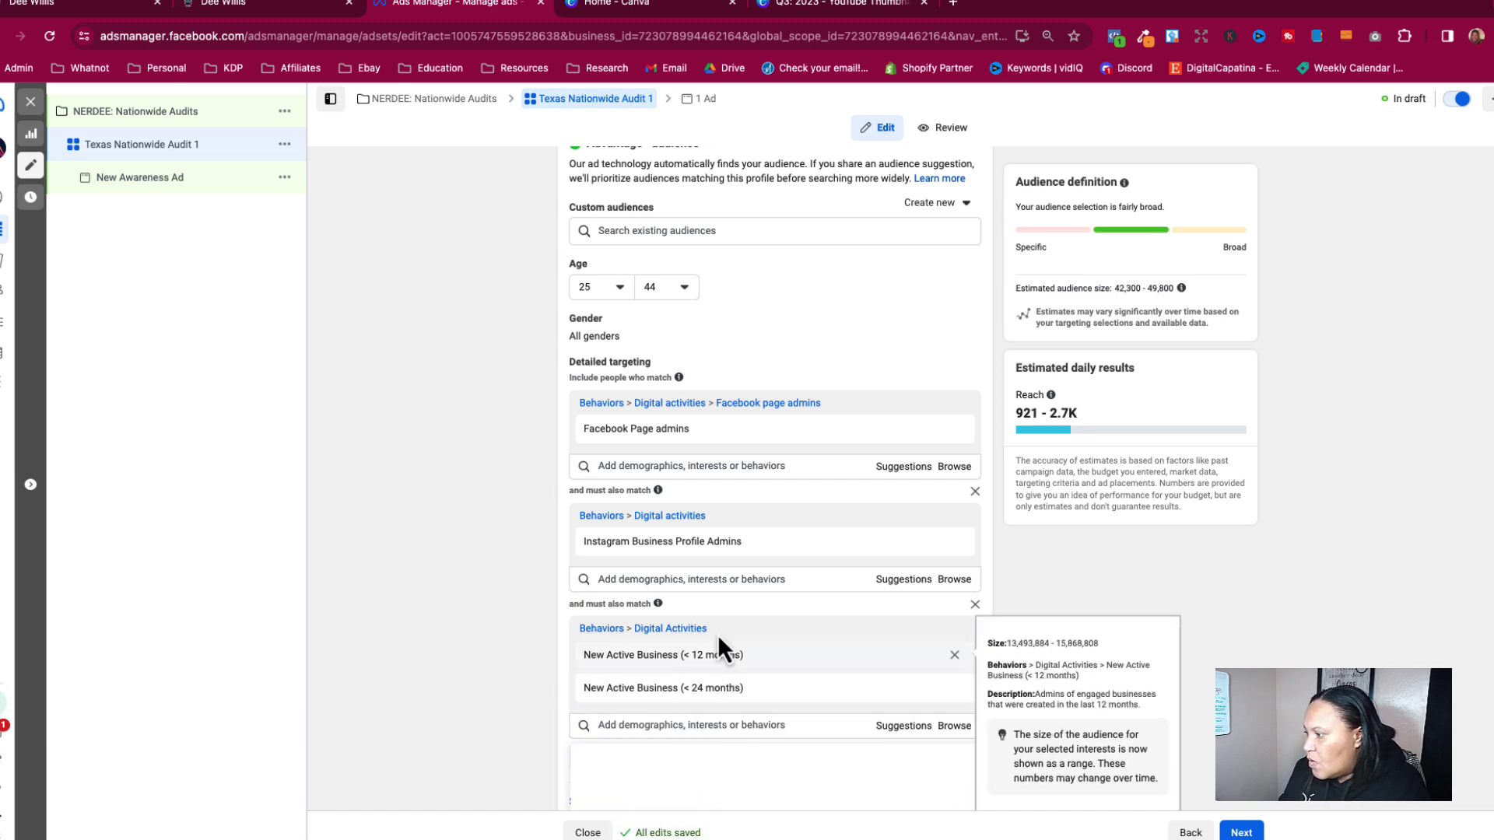
pyautogui.scroll(-2, 608, 688)
pyautogui.click(565, 636)
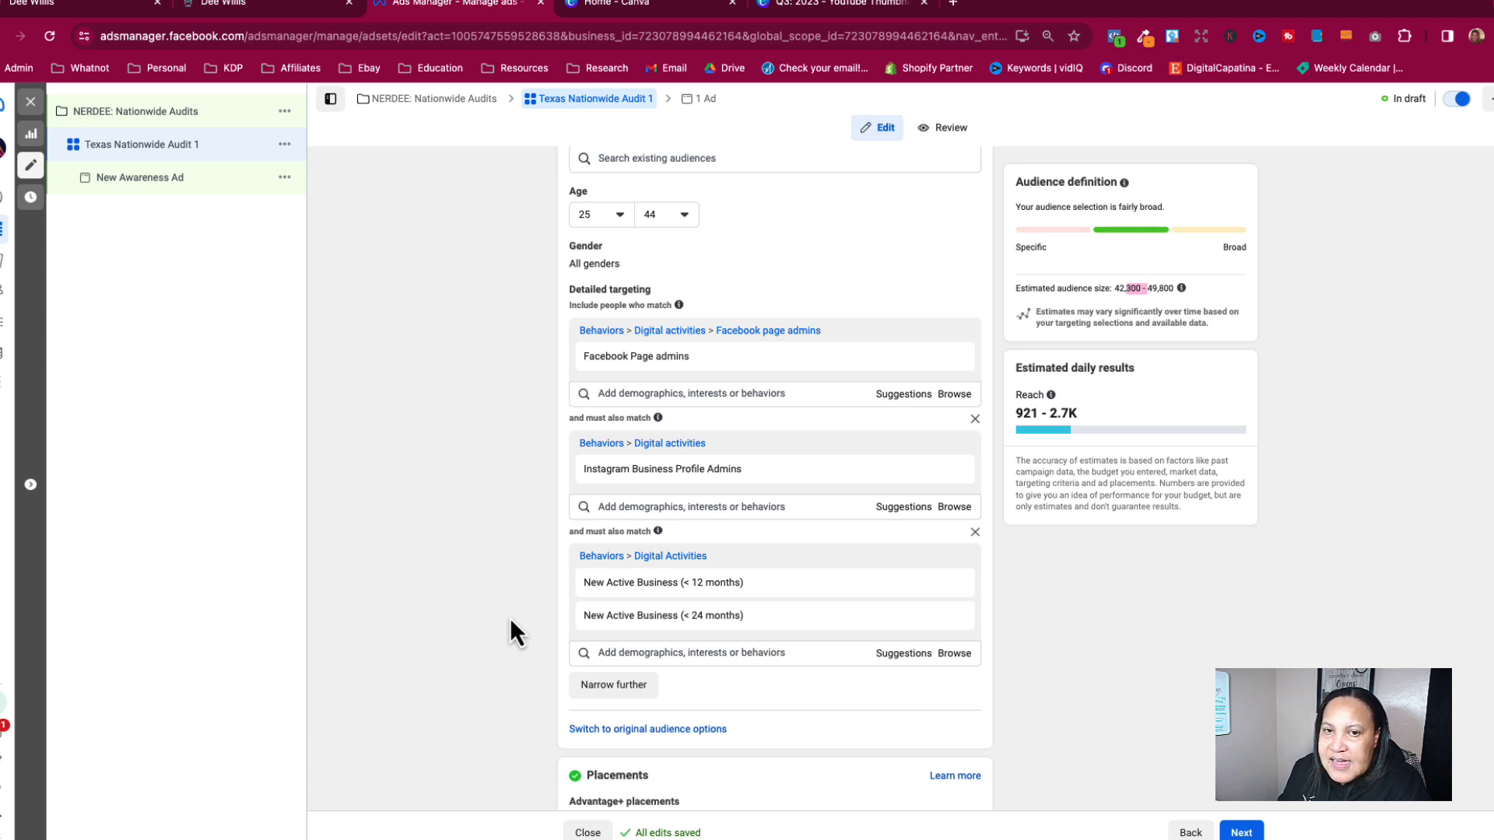
# Switch the ad set to manual placements and exclude Audience network from the platforms.
pyautogui.scroll(-2, 510, 618)
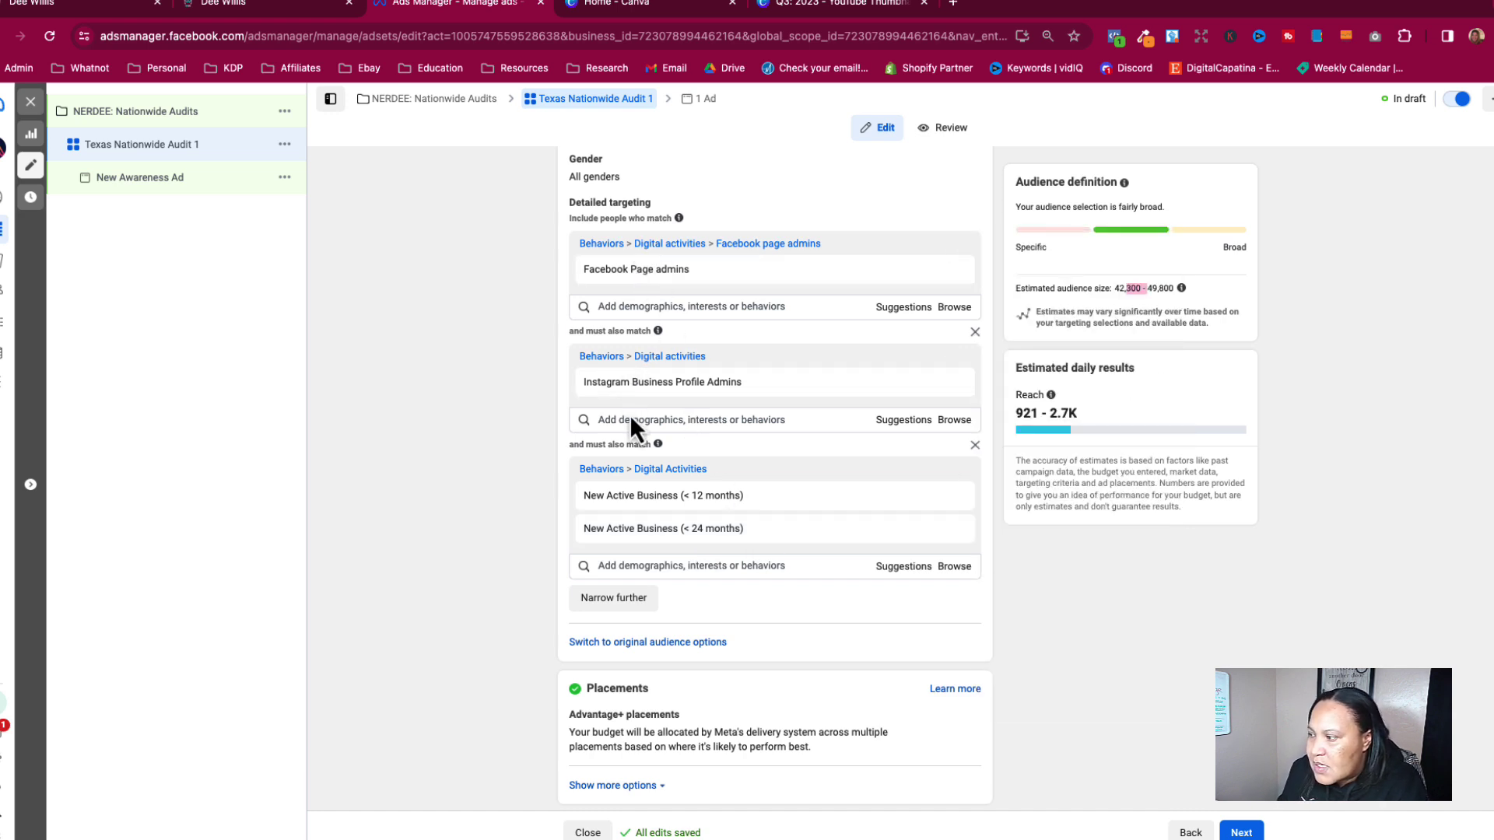
pyautogui.scroll(-1, 525, 498)
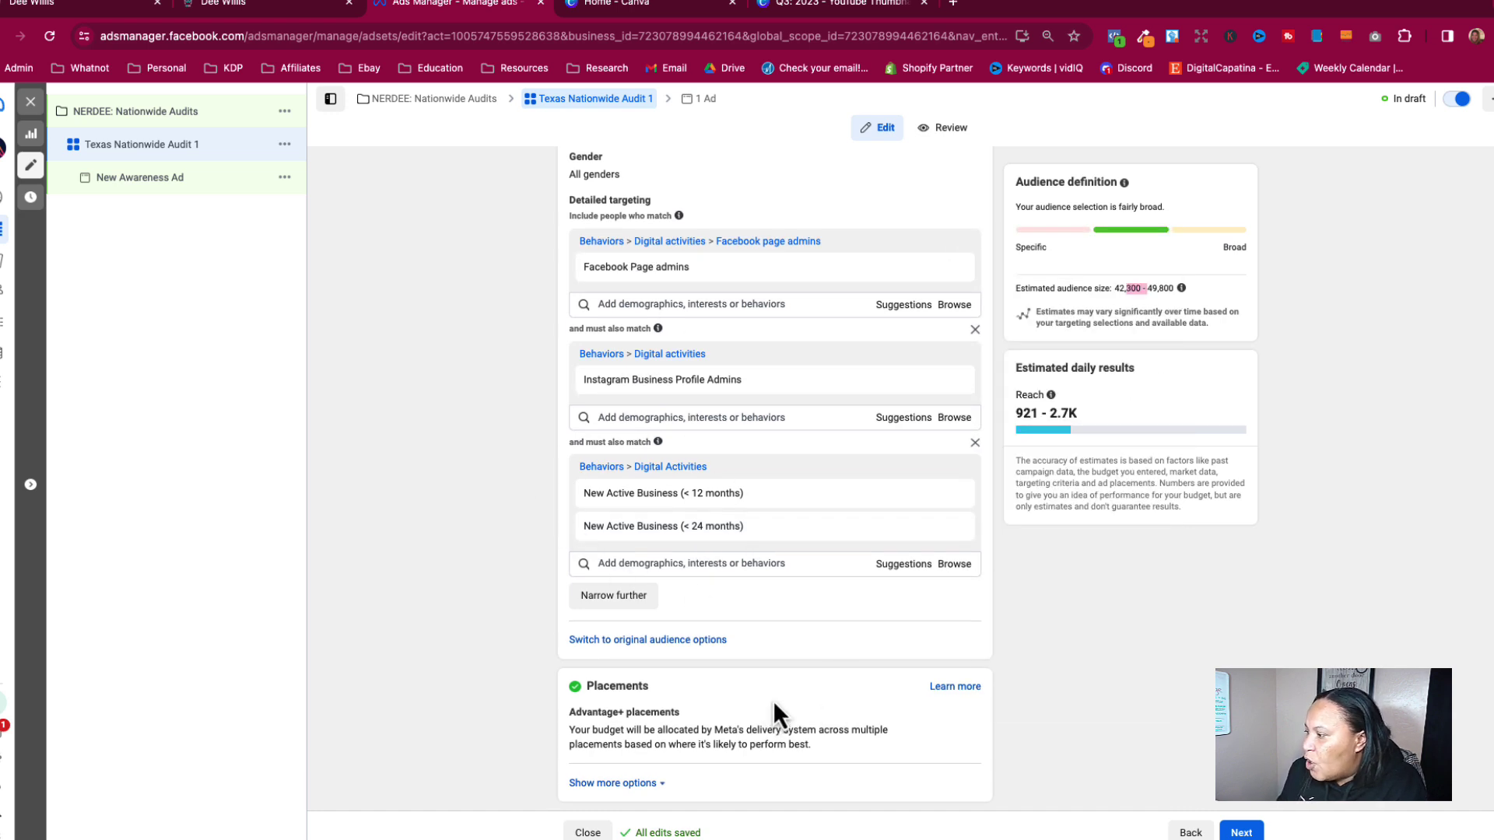
pyautogui.click(652, 784)
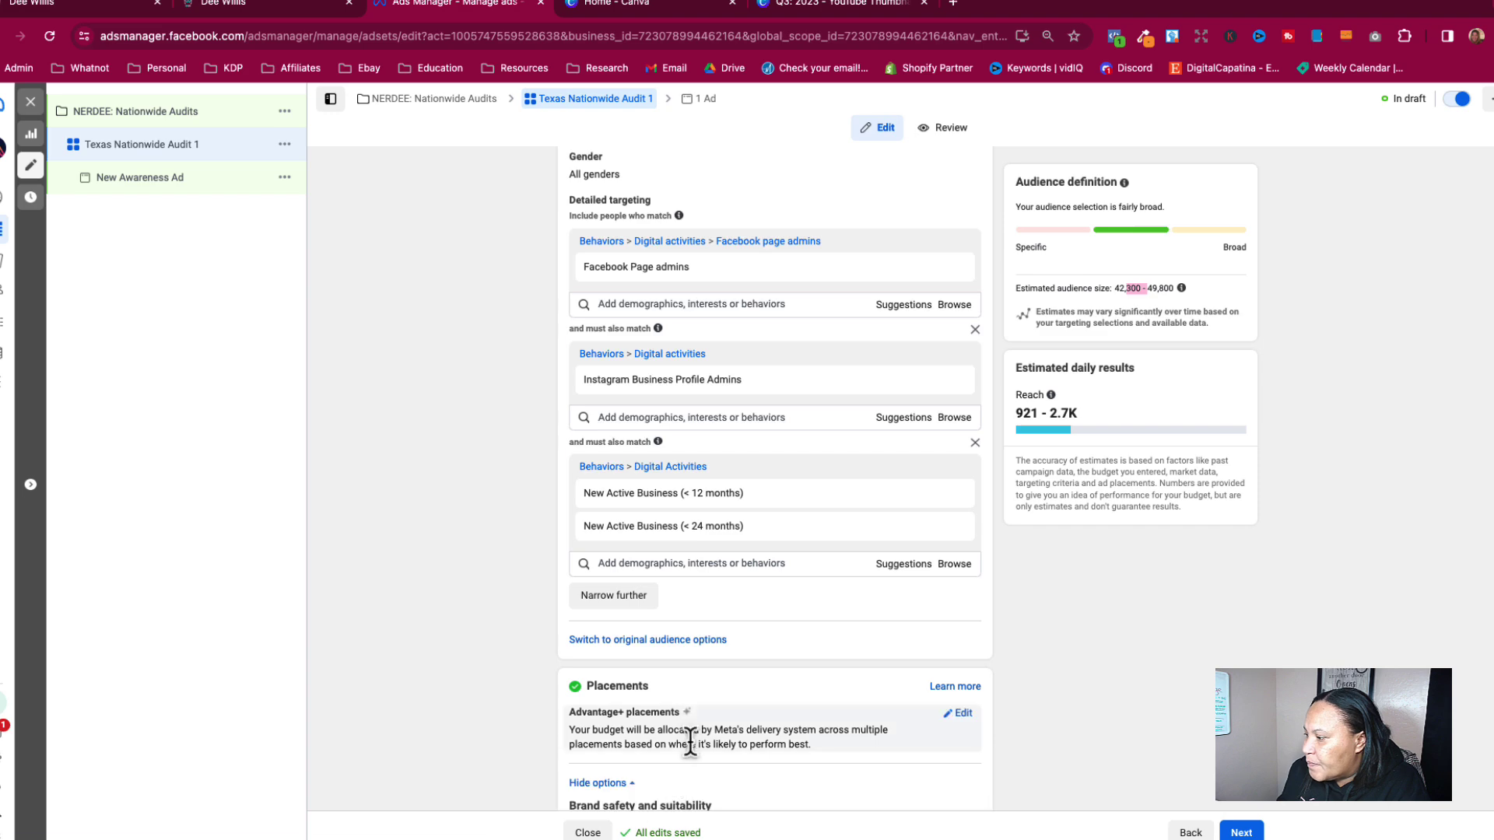
pyautogui.click(953, 714)
pyautogui.scroll(-3, 669, 726)
pyautogui.scroll(-1, 657, 724)
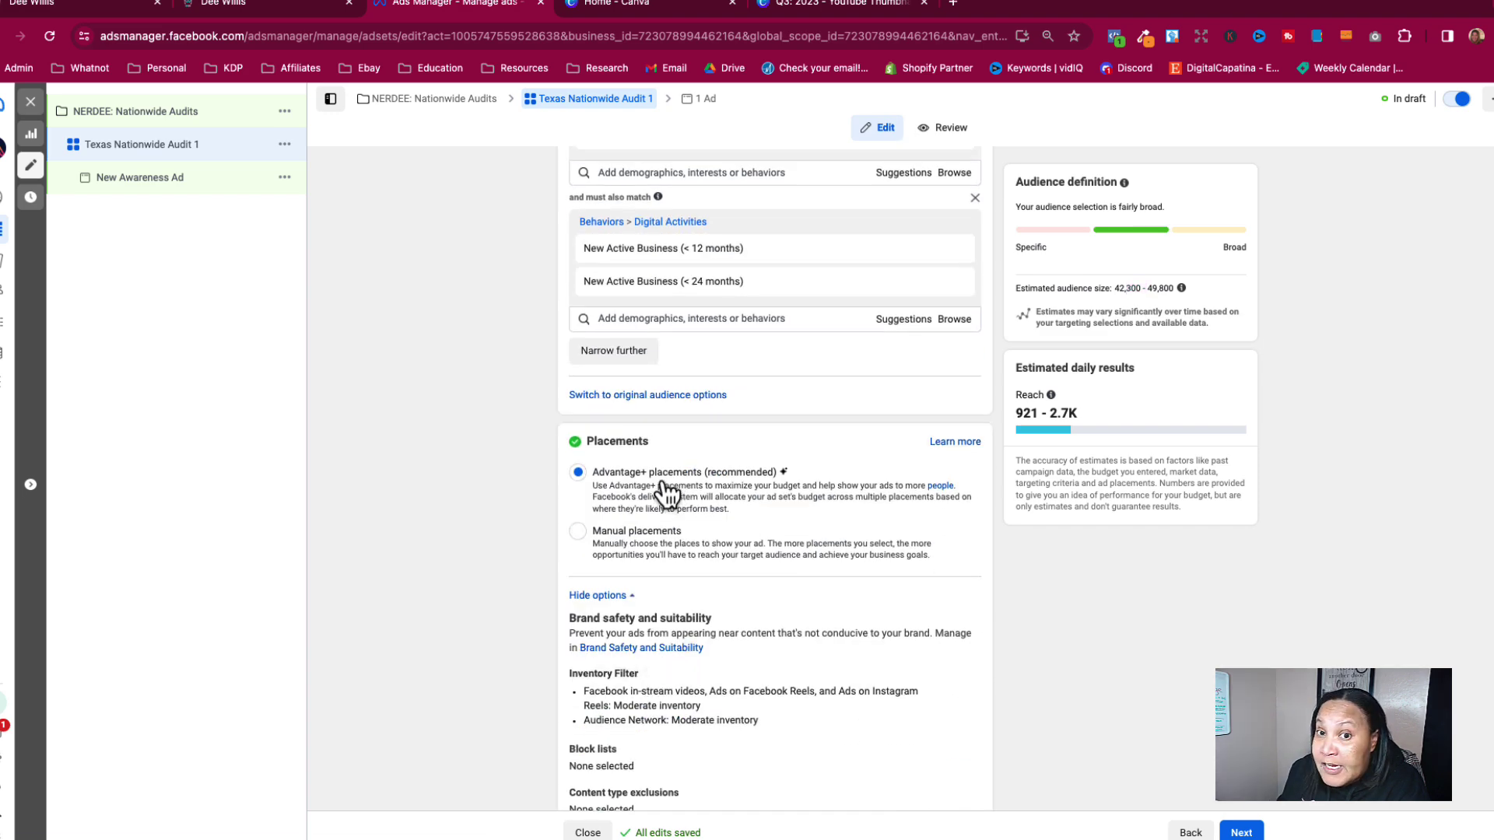
pyautogui.click(579, 533)
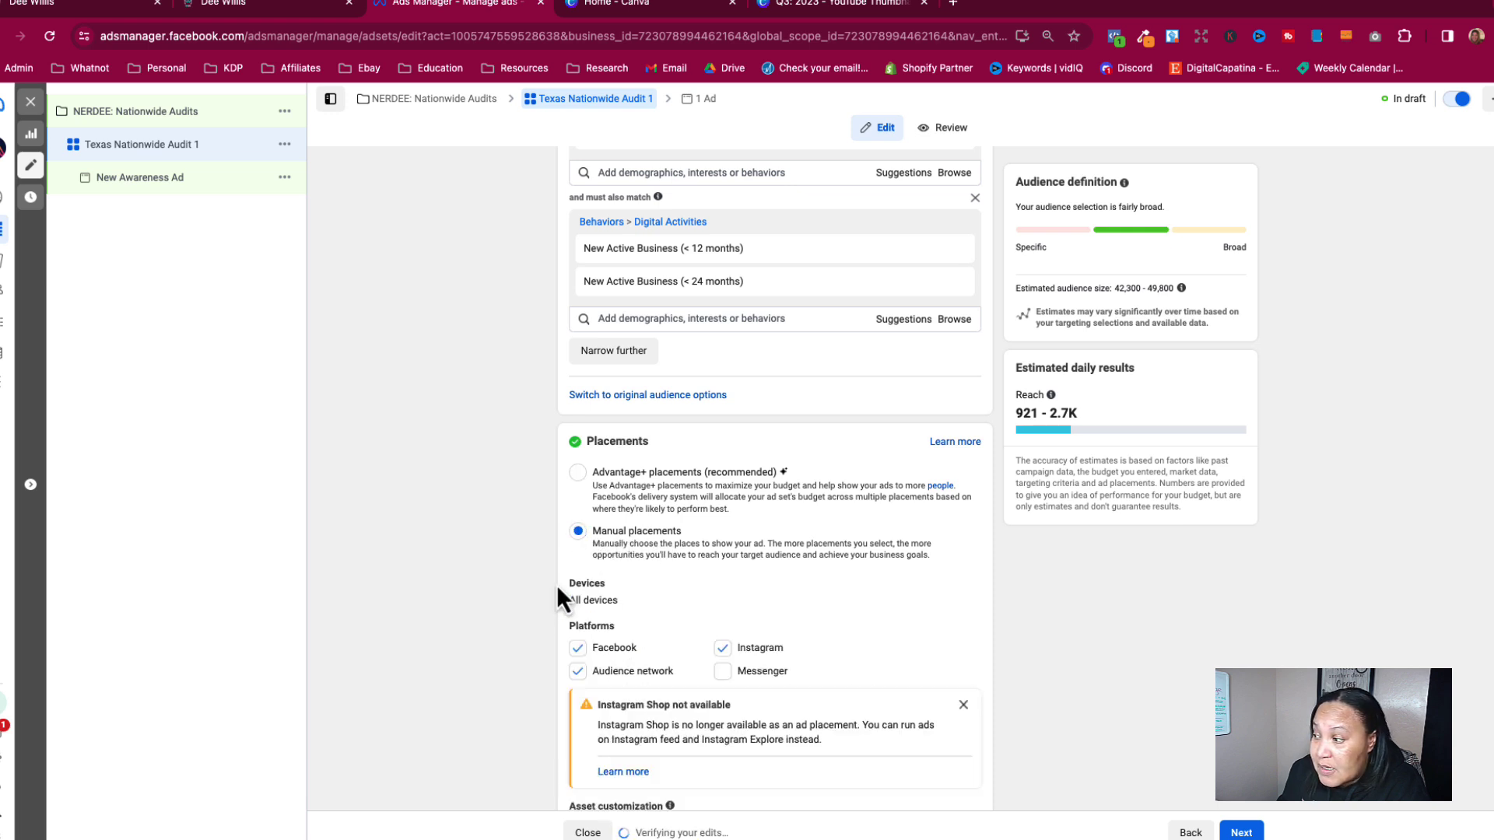
pyautogui.click(578, 672)
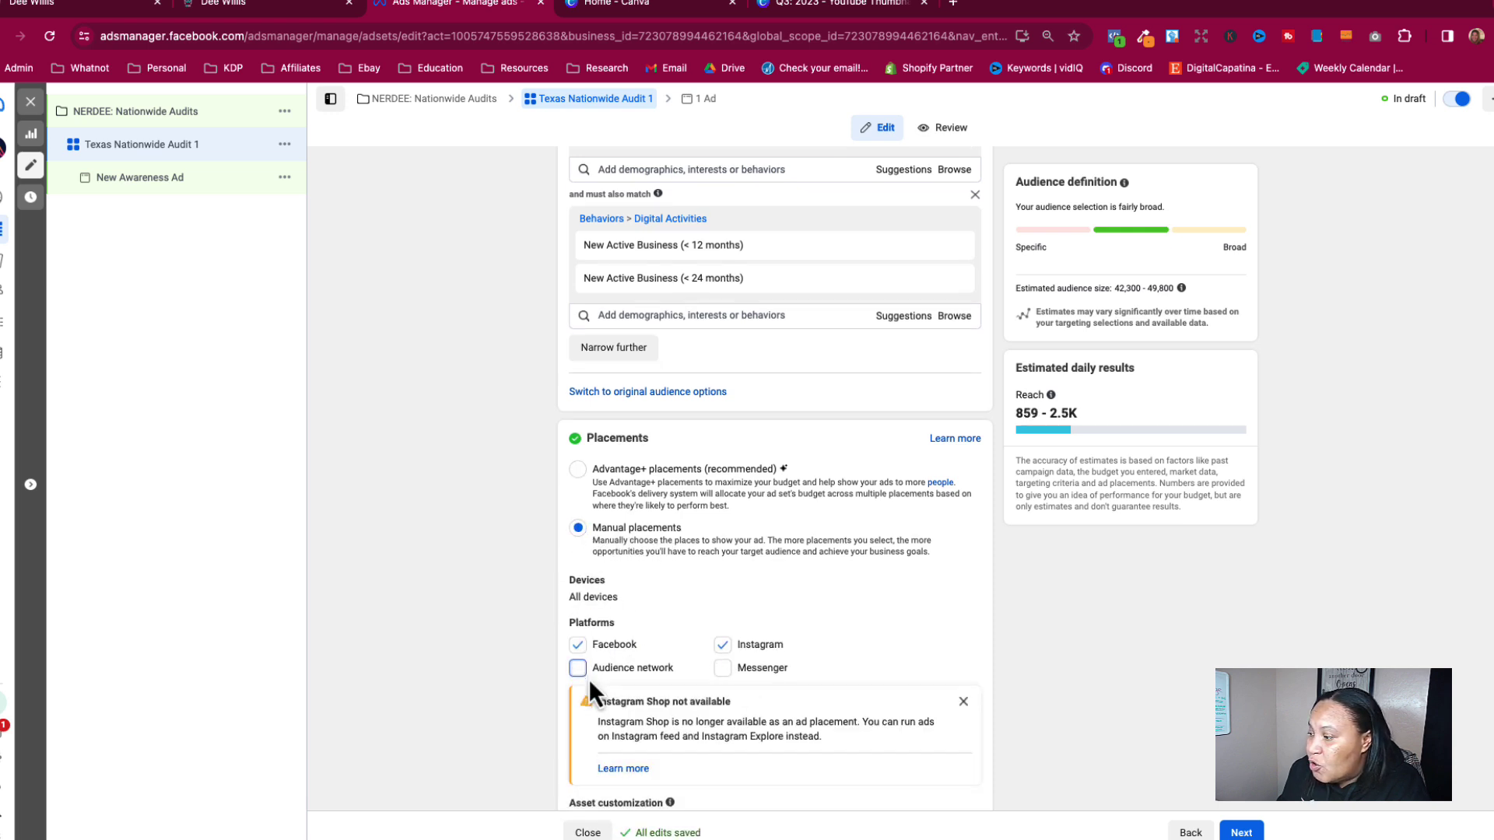
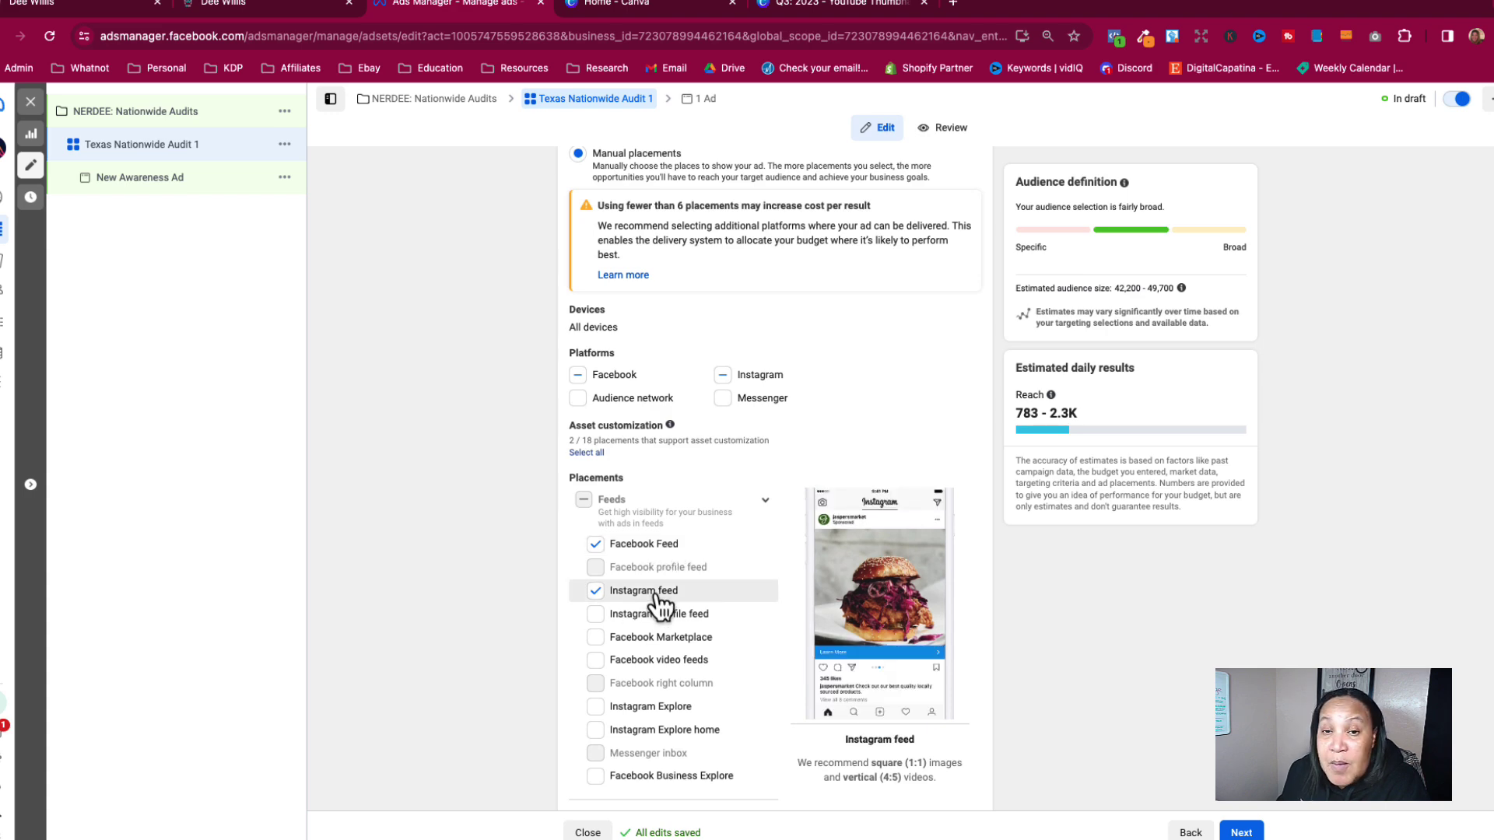
# Limit the ad set's delivery on all mobile devices to only when connected to Wi-Fi.
pyautogui.scroll(-4, 610, 584)
pyautogui.scroll(-2, 611, 587)
pyautogui.click(623, 772)
pyautogui.scroll(-3, 543, 740)
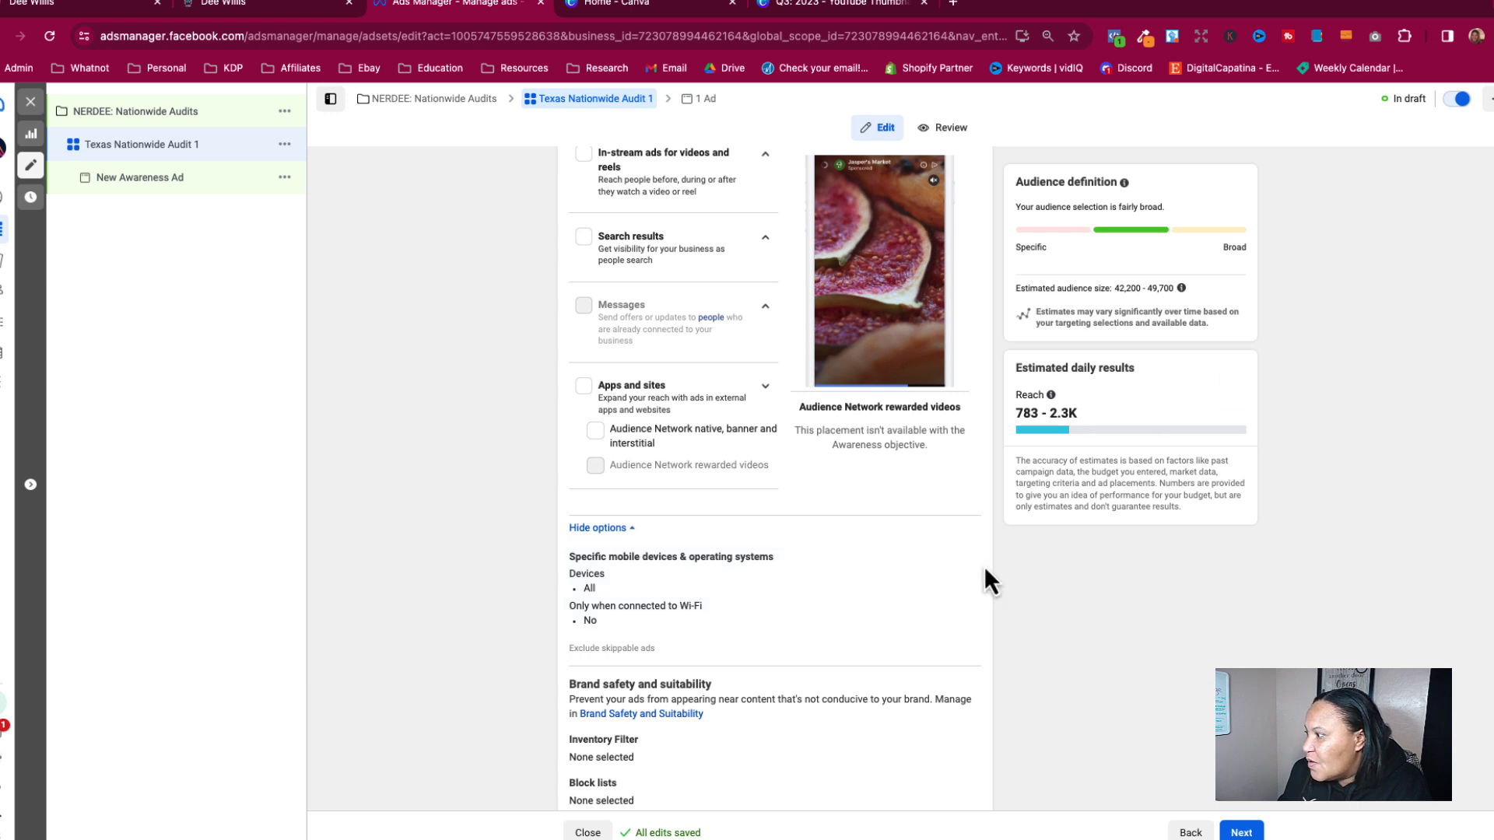
pyautogui.click(963, 560)
pyautogui.click(577, 612)
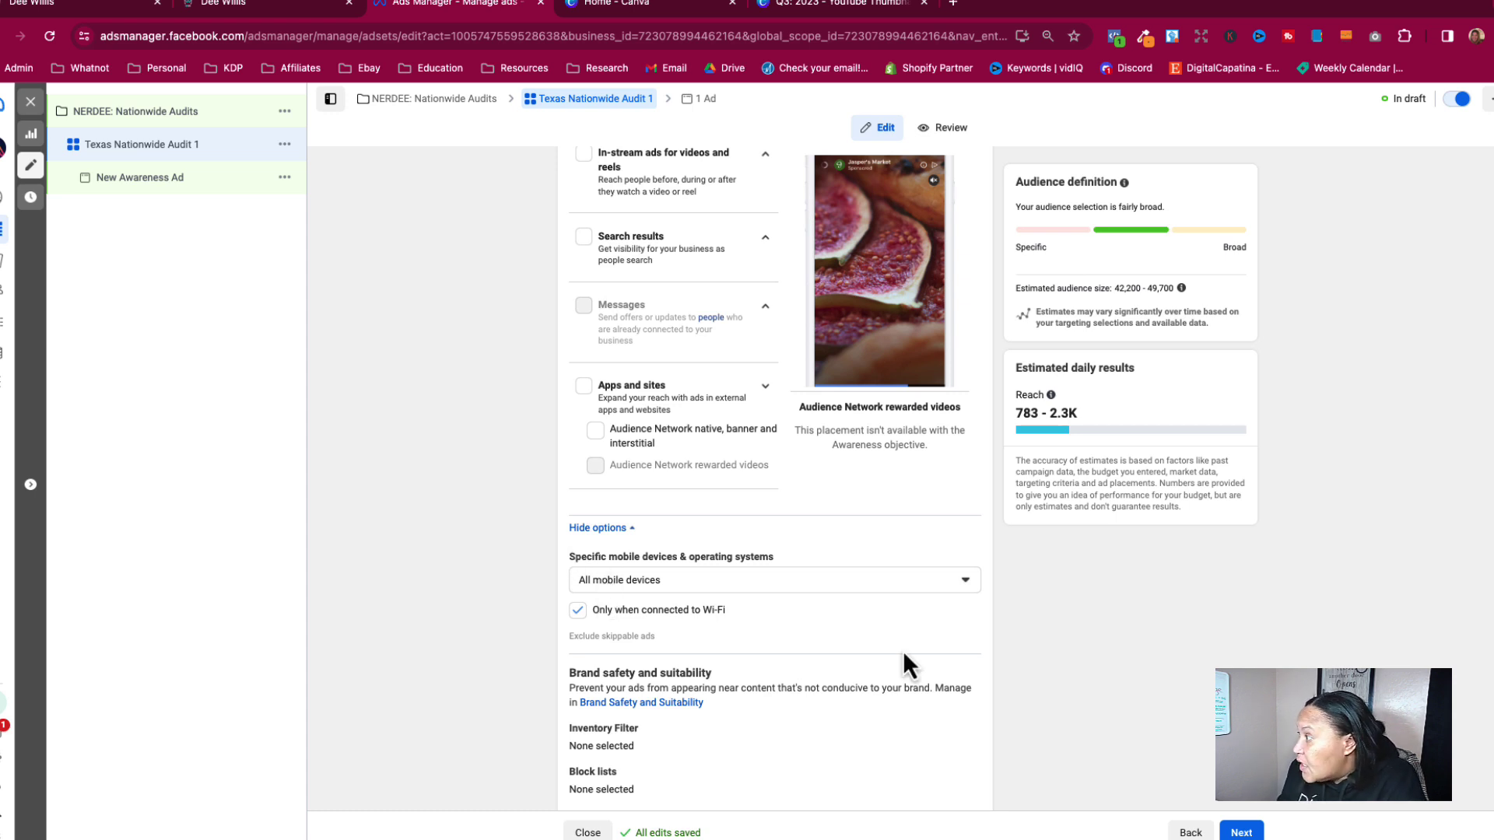
# Examine the estimated audience size, the brand safety options and the rest of the ad set's settings.
pyautogui.moveTo(1119, 288); pyautogui.dragTo(1157, 288)
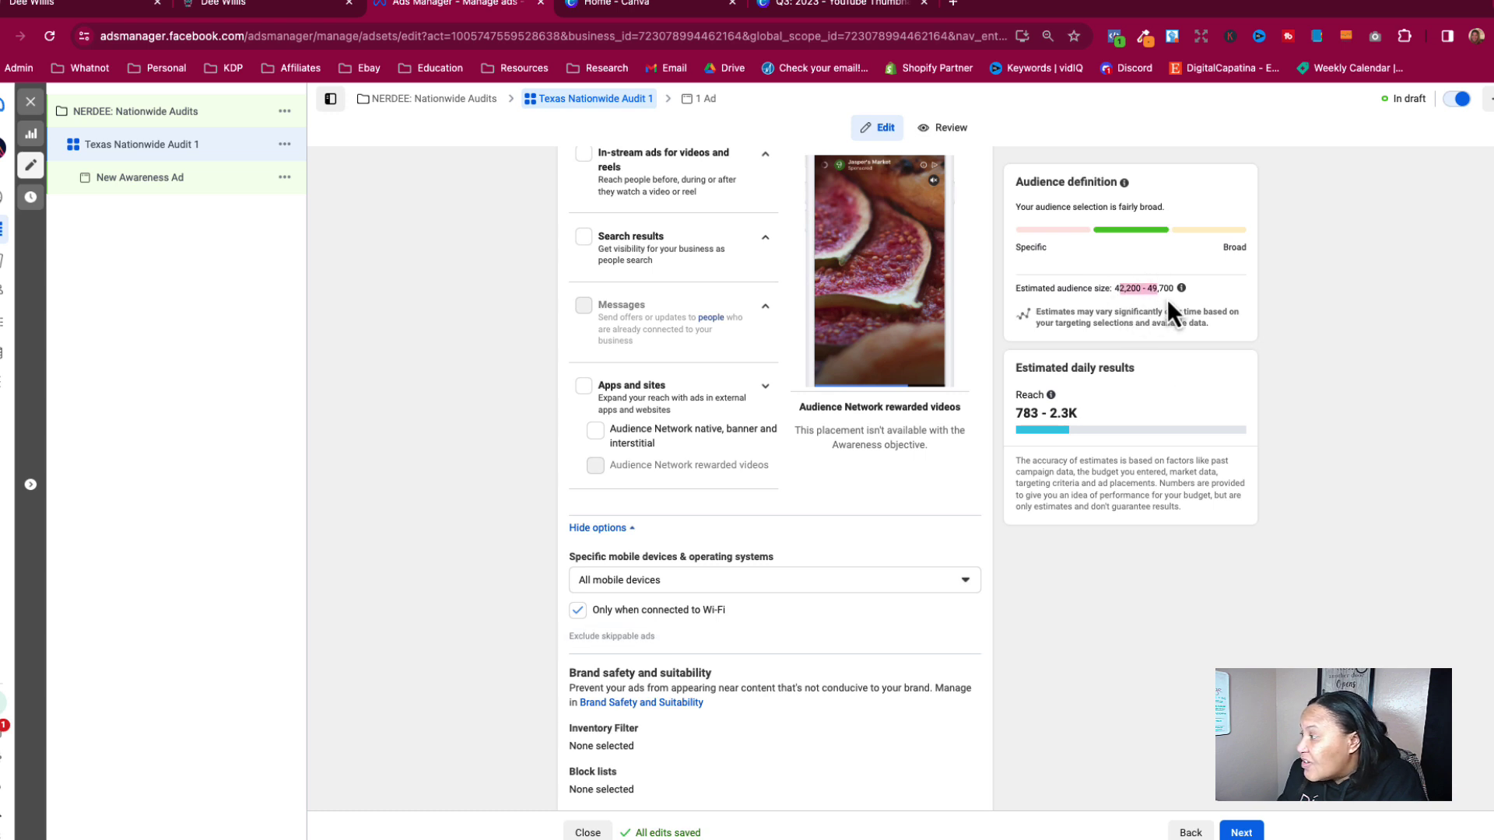
pyautogui.click(570, 554)
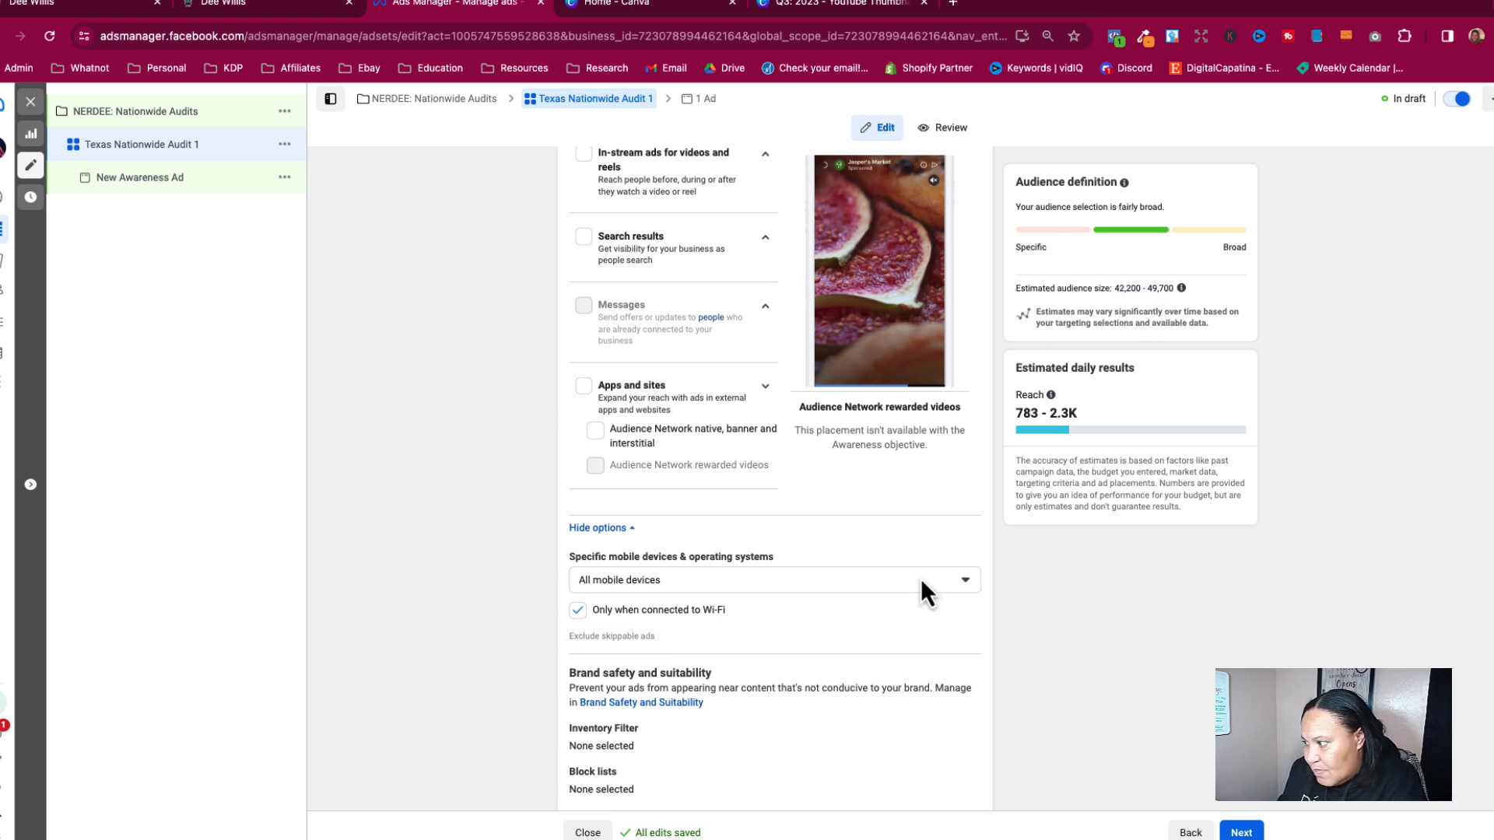
pyautogui.scroll(-2, 738, 609)
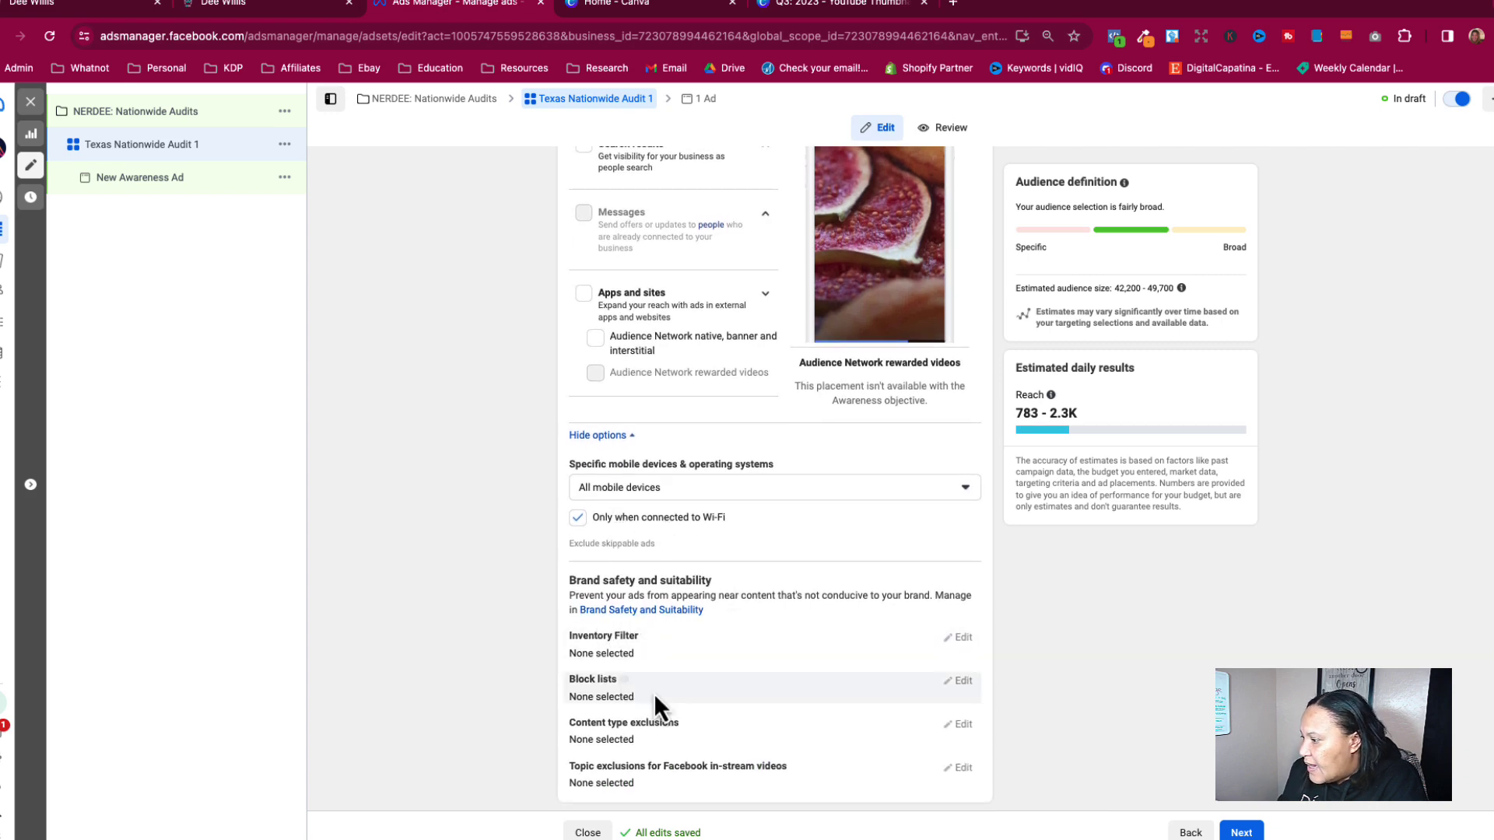
pyautogui.scroll(6, 872, 696)
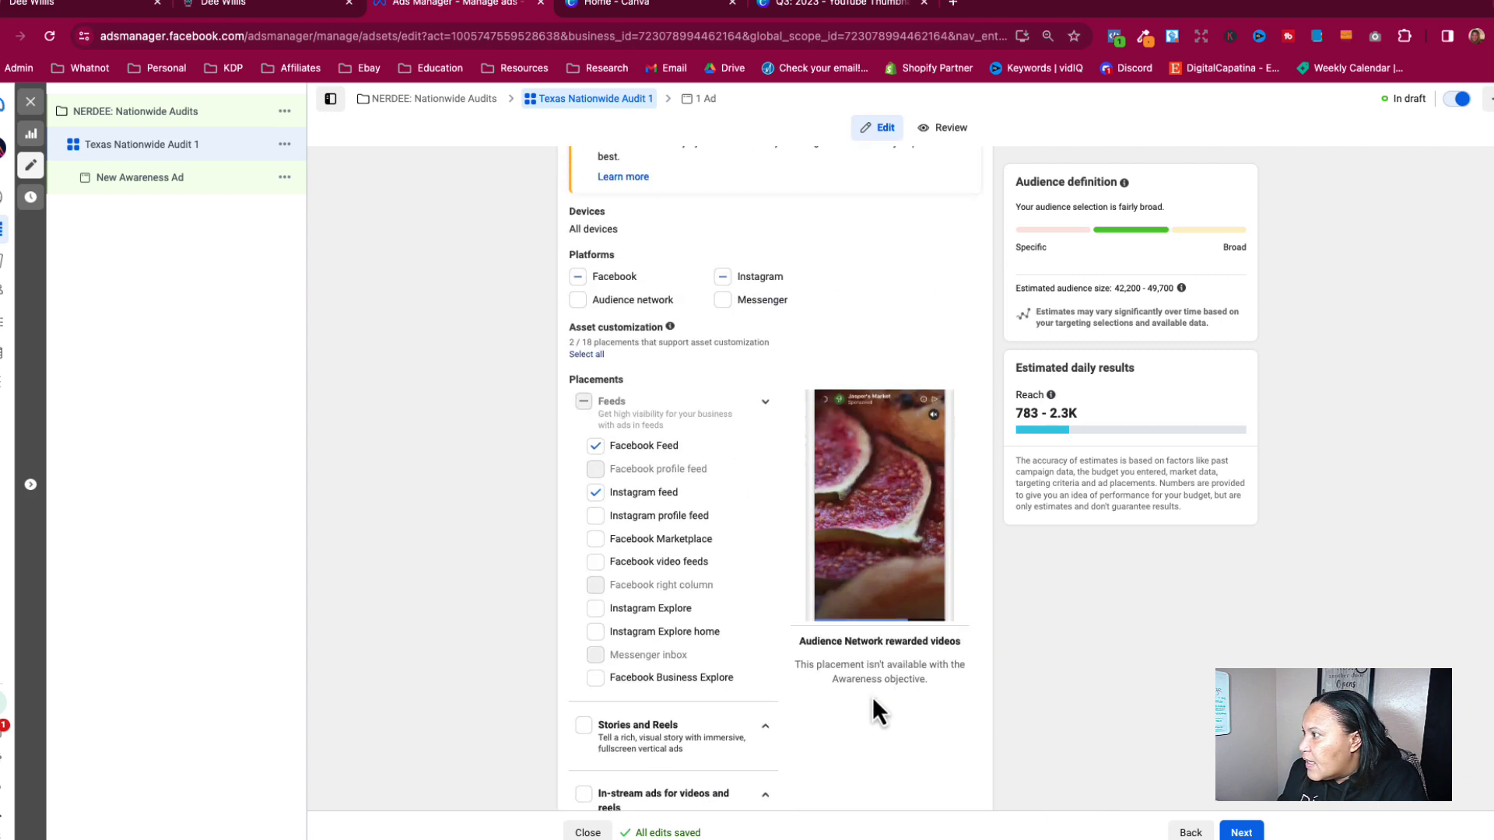
pyautogui.scroll(15, 874, 693)
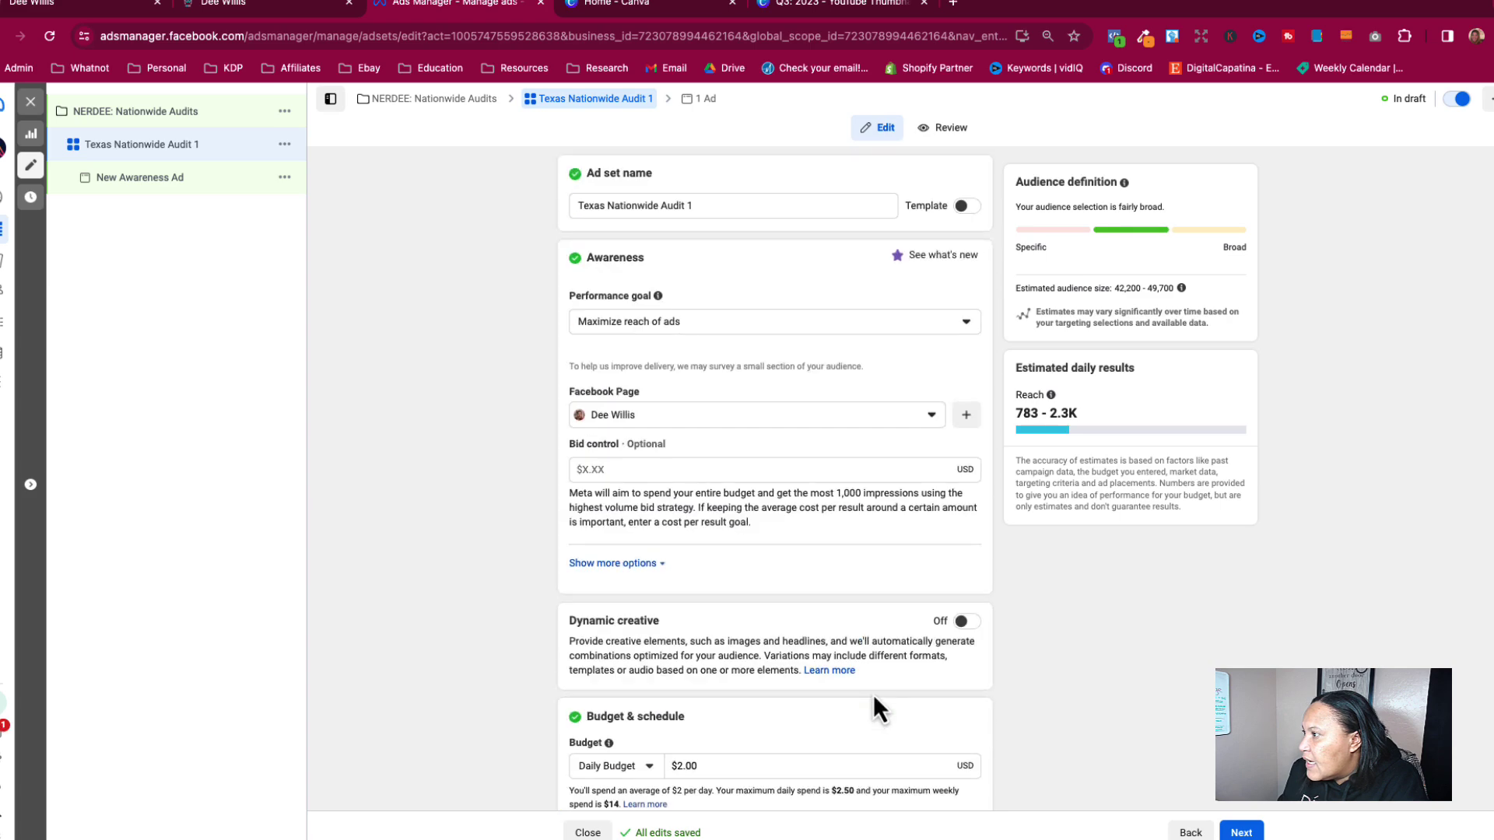
# Proceed from the ad set to the ad and rename the ad "Texas 1".
pyautogui.click(1241, 833)
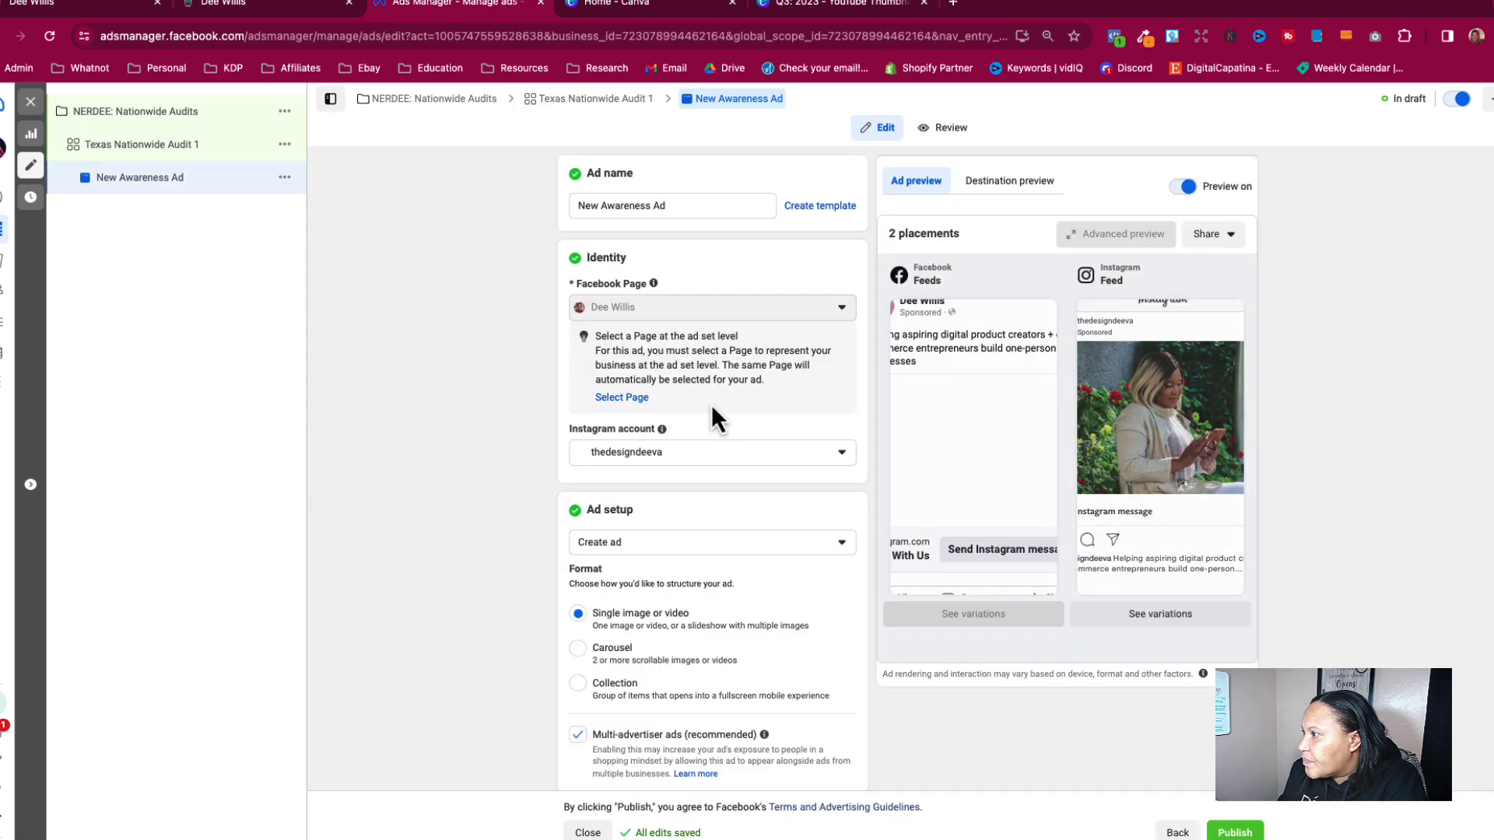
pyautogui.moveTo(673, 208); pyautogui.dragTo(559, 209)
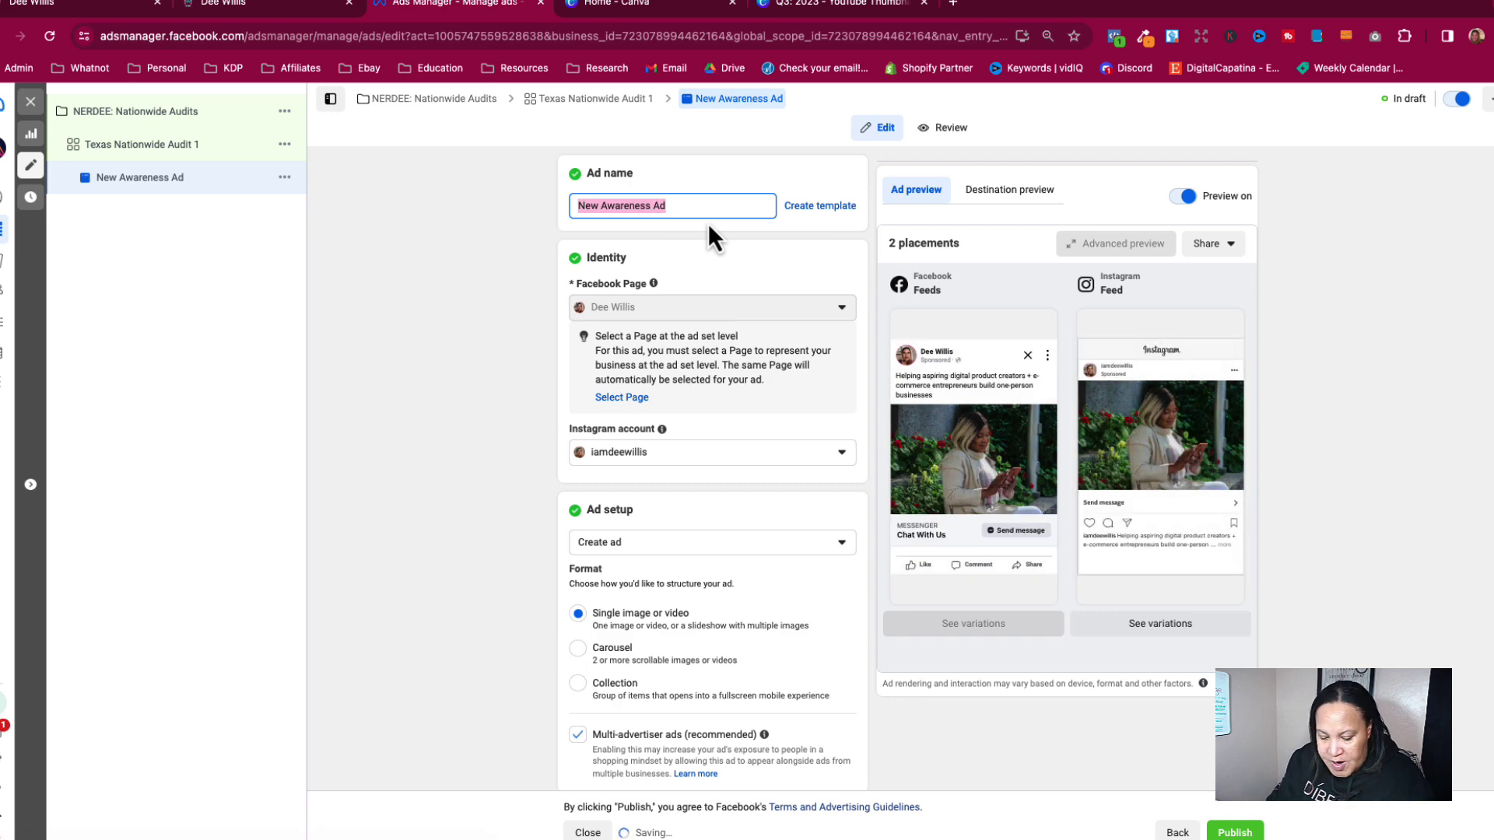
pyautogui.write('Texas 1')
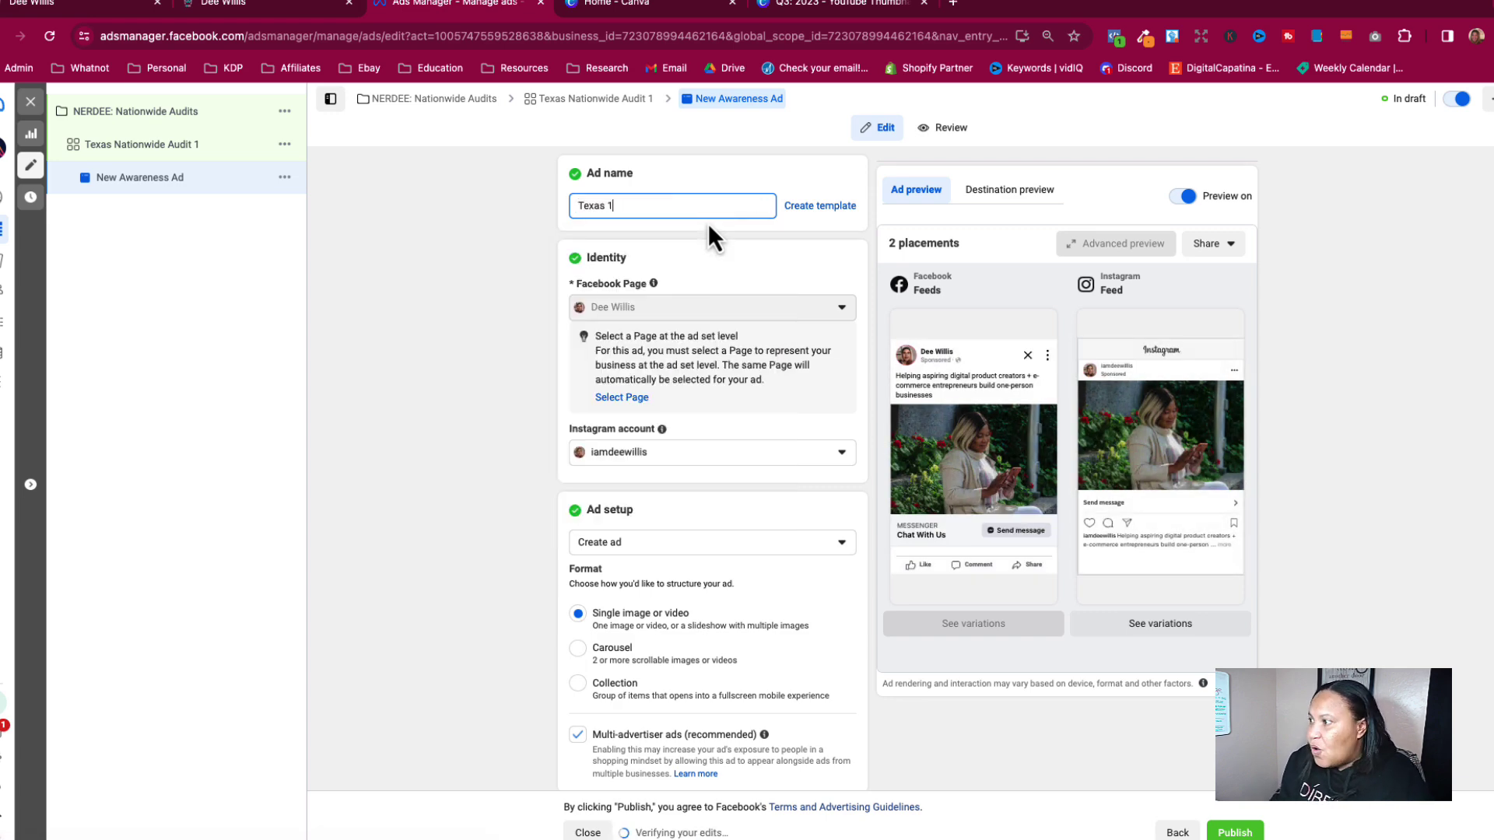
pyautogui.click(492, 268)
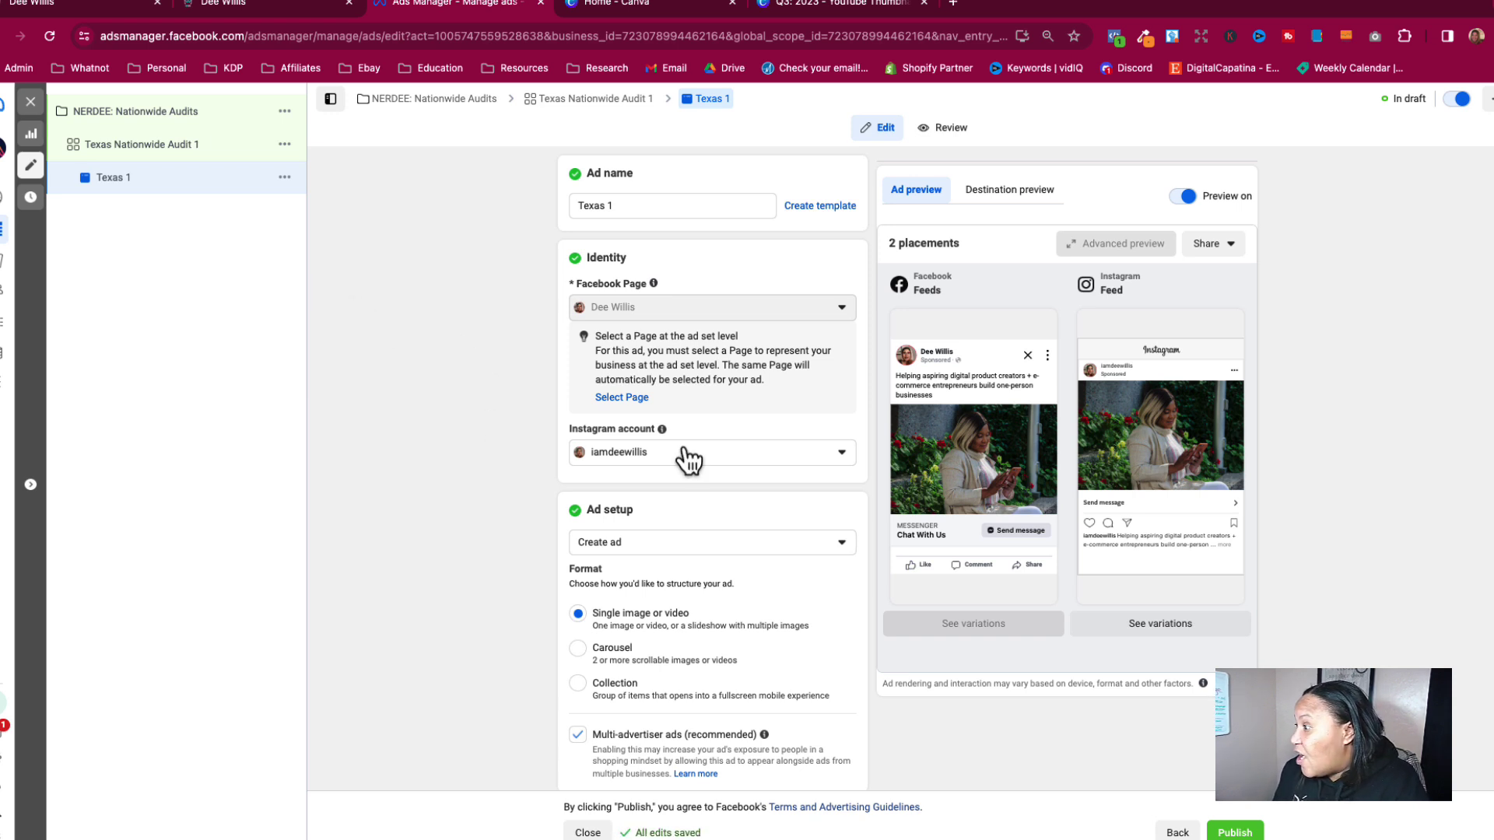
# Turn off multi-advertiser ads and remove the existing media from the ad creative.
pyautogui.scroll(-3, 845, 611)
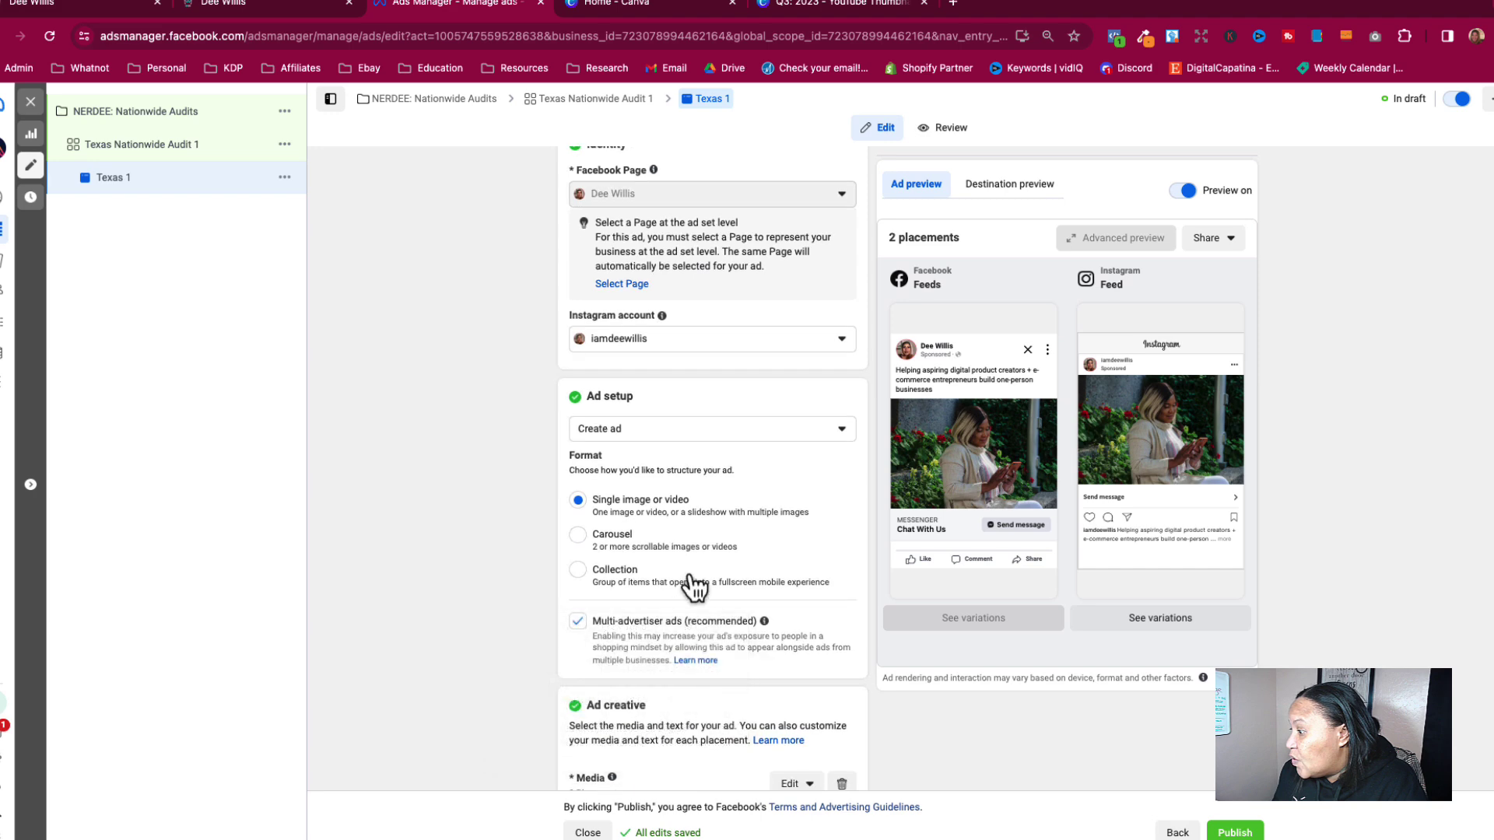
pyautogui.click(577, 621)
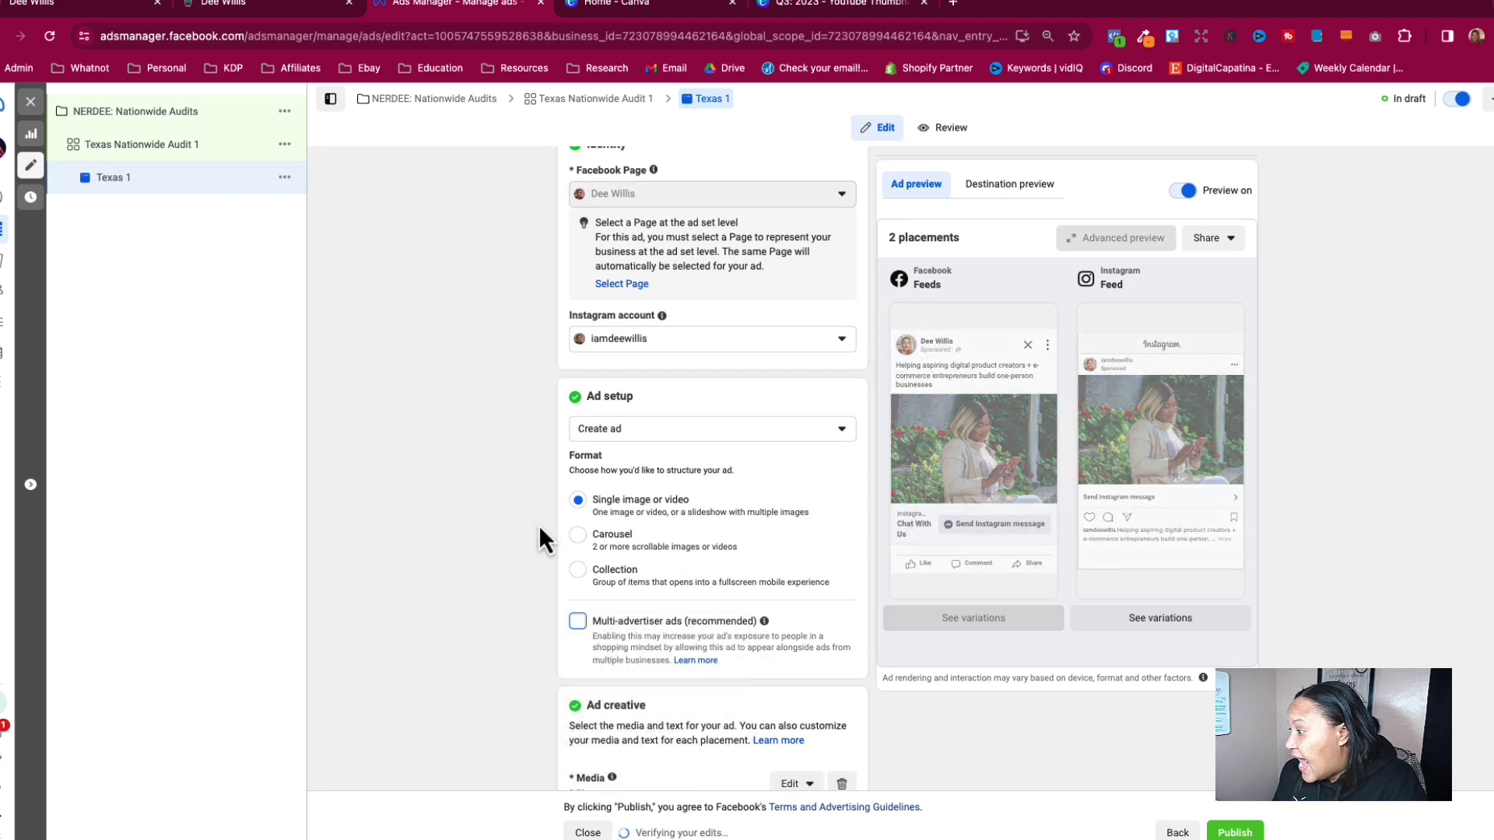
pyautogui.scroll(-2, 513, 518)
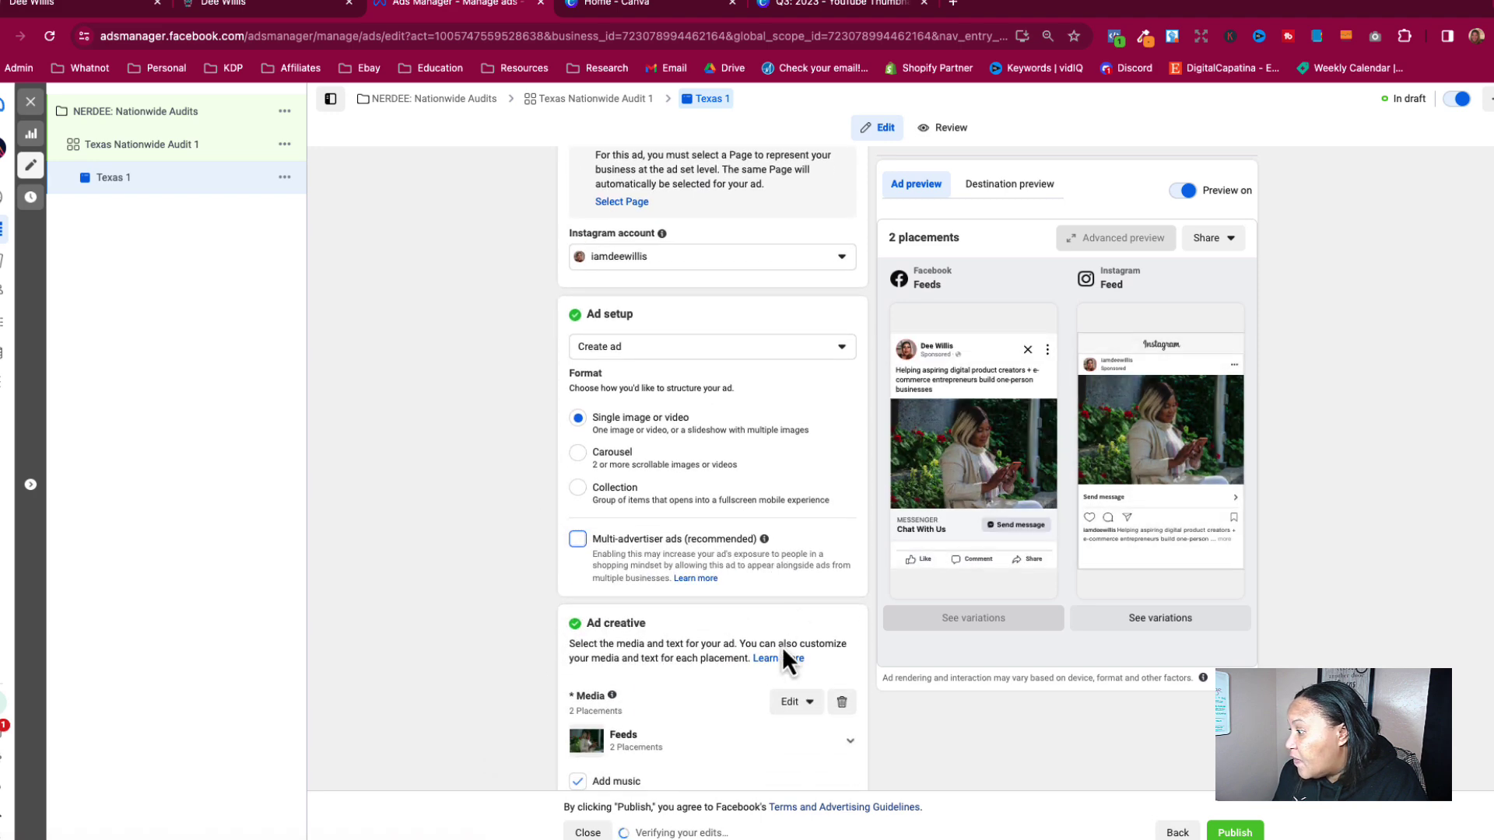
pyautogui.click(842, 702)
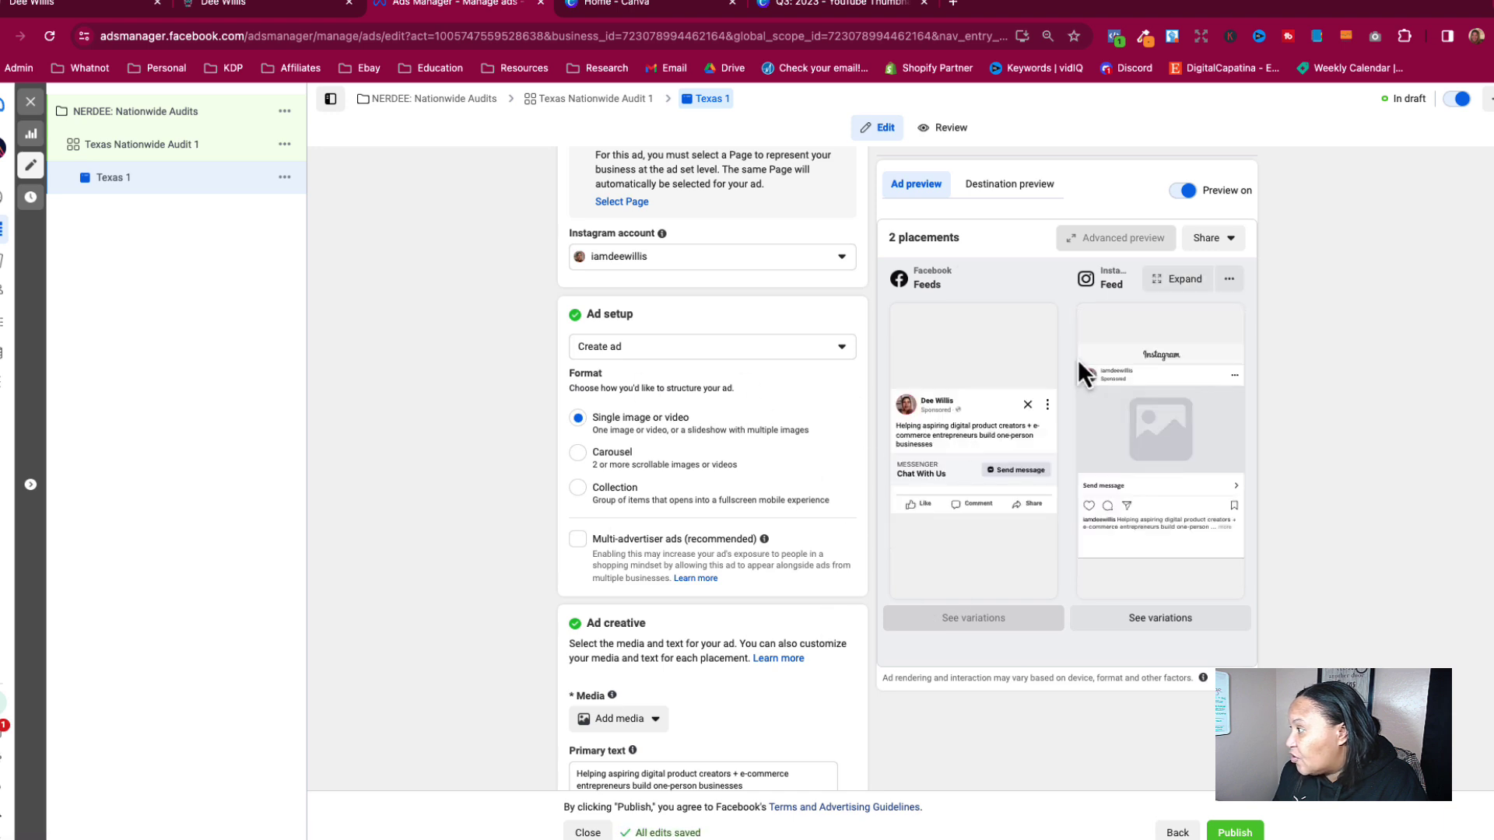
# Replace the primary text with "Ever wonder how your business looks to customers online? You might want to give this a try...".
pyautogui.scroll(-3, 740, 477)
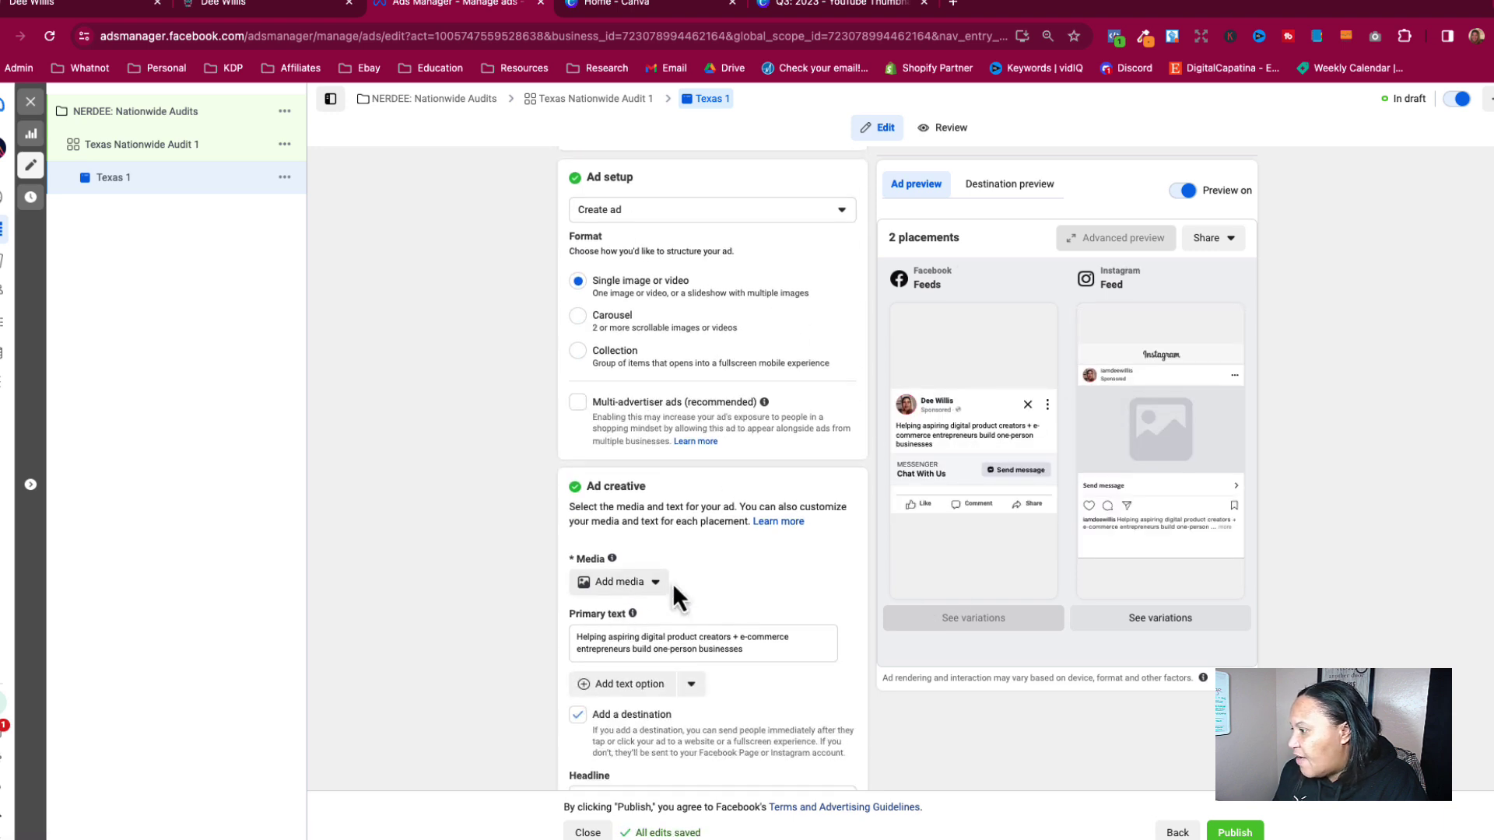
pyautogui.tripleClick(668, 647)
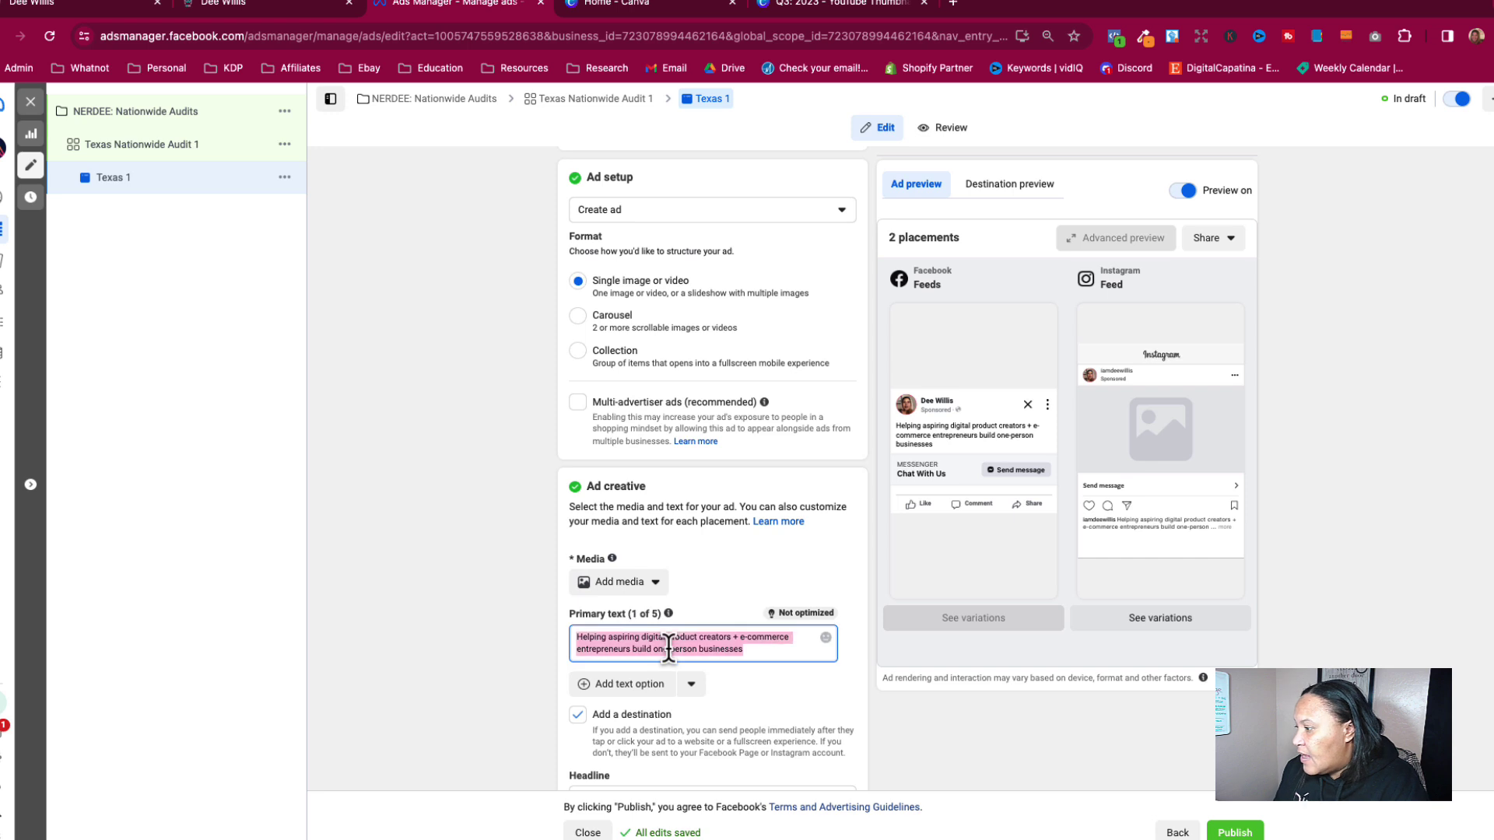
pyautogui.write('W')
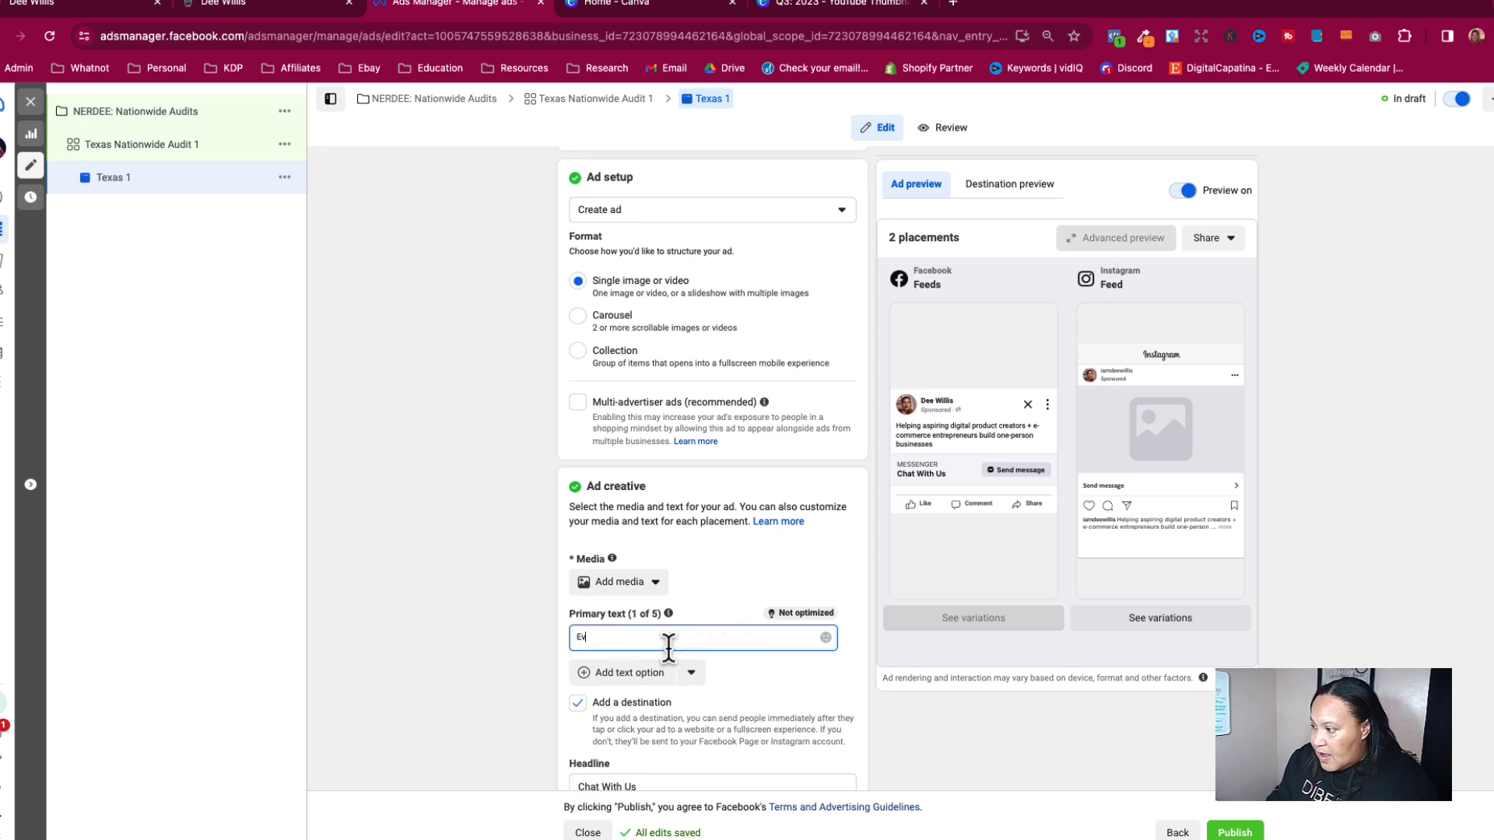
pyautogui.write('ver wonder')
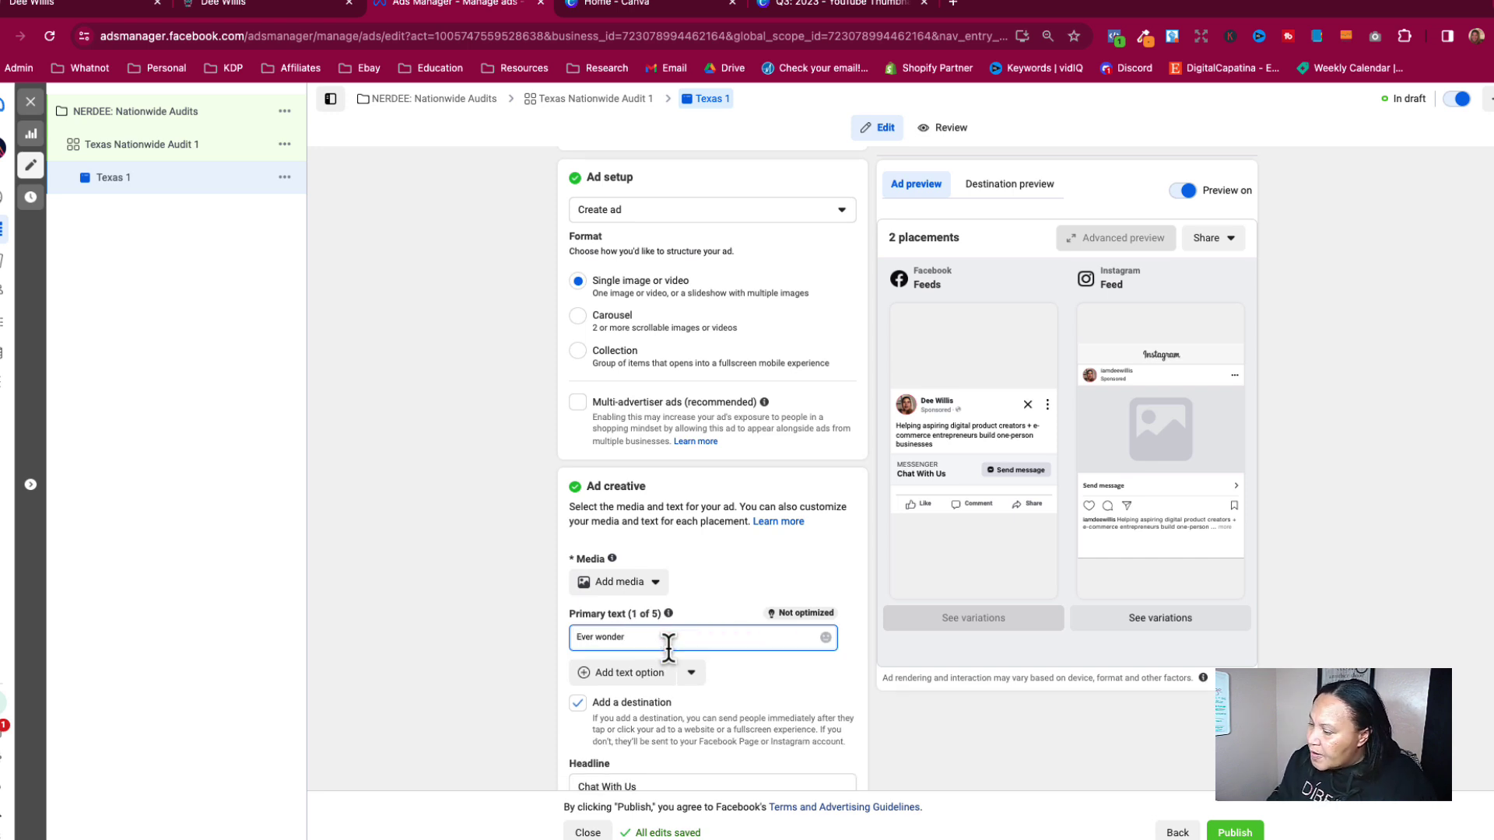
pyautogui.write(' how c')
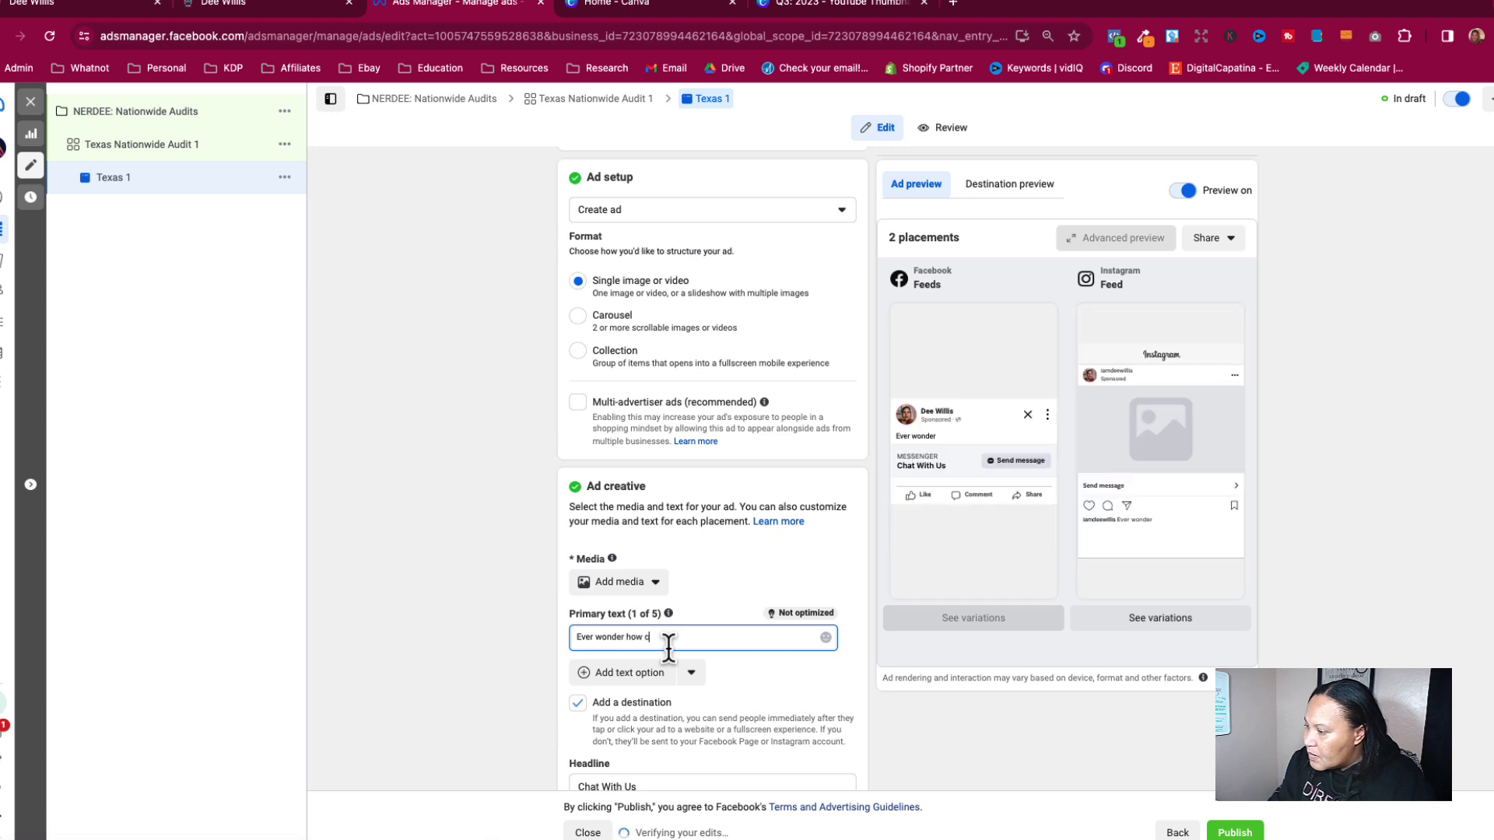
pyautogui.write('ustomers are vie')
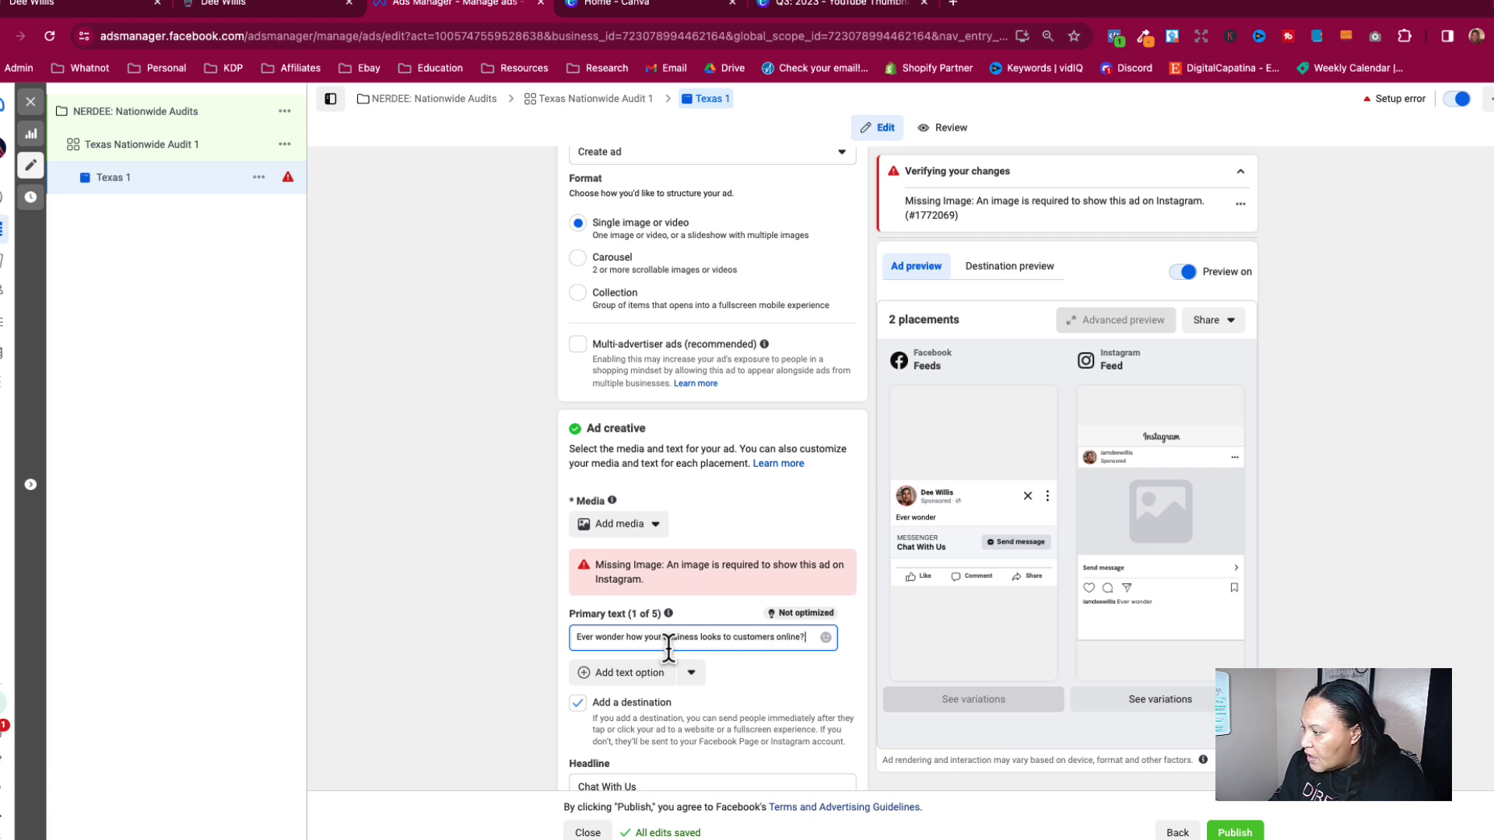
pyautogui.write('You')
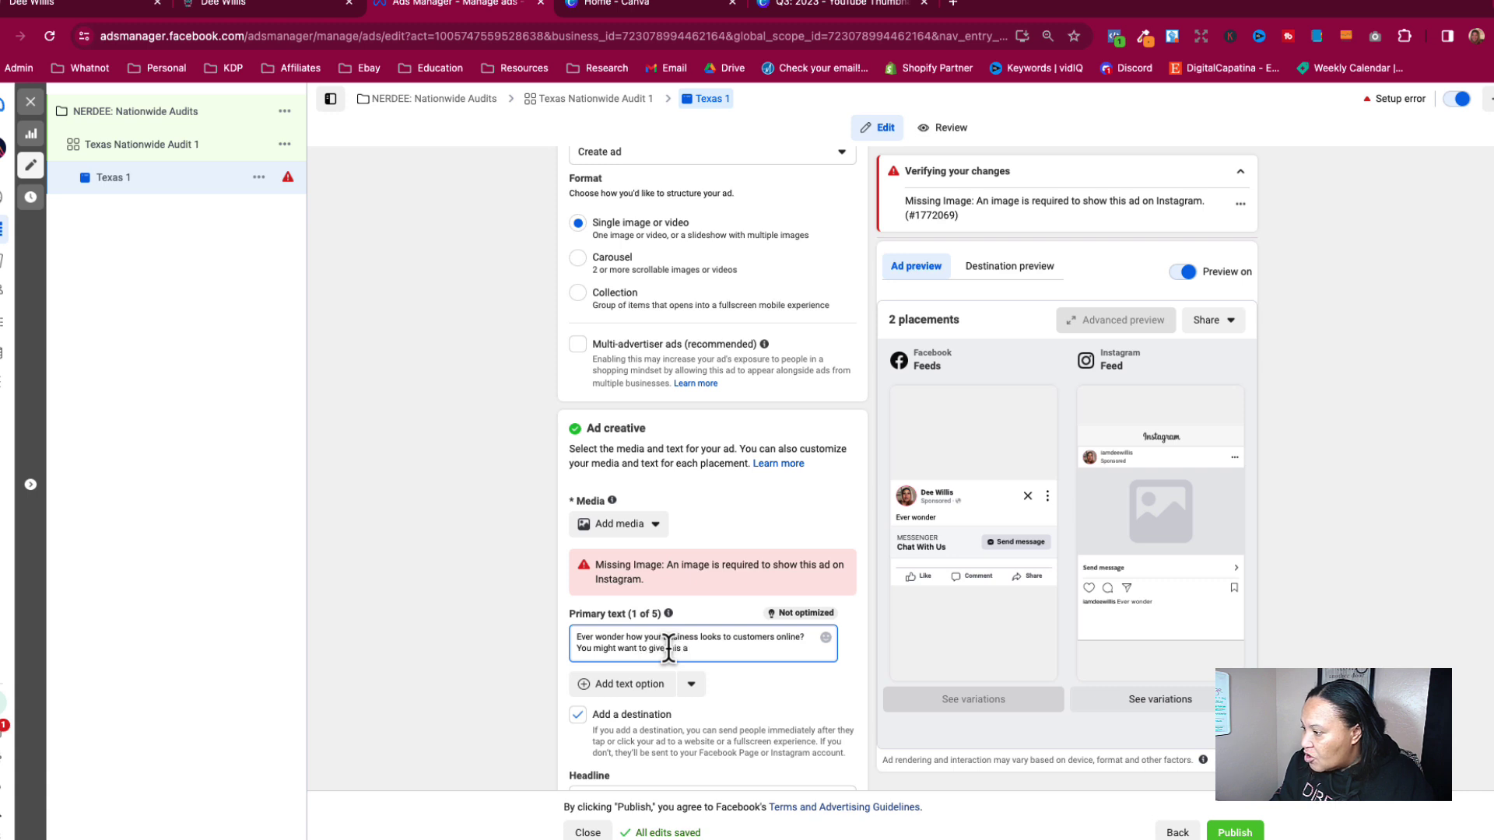
pyautogui.click(516, 632)
pyautogui.scroll(-2, 526, 714)
pyautogui.click(828, 491)
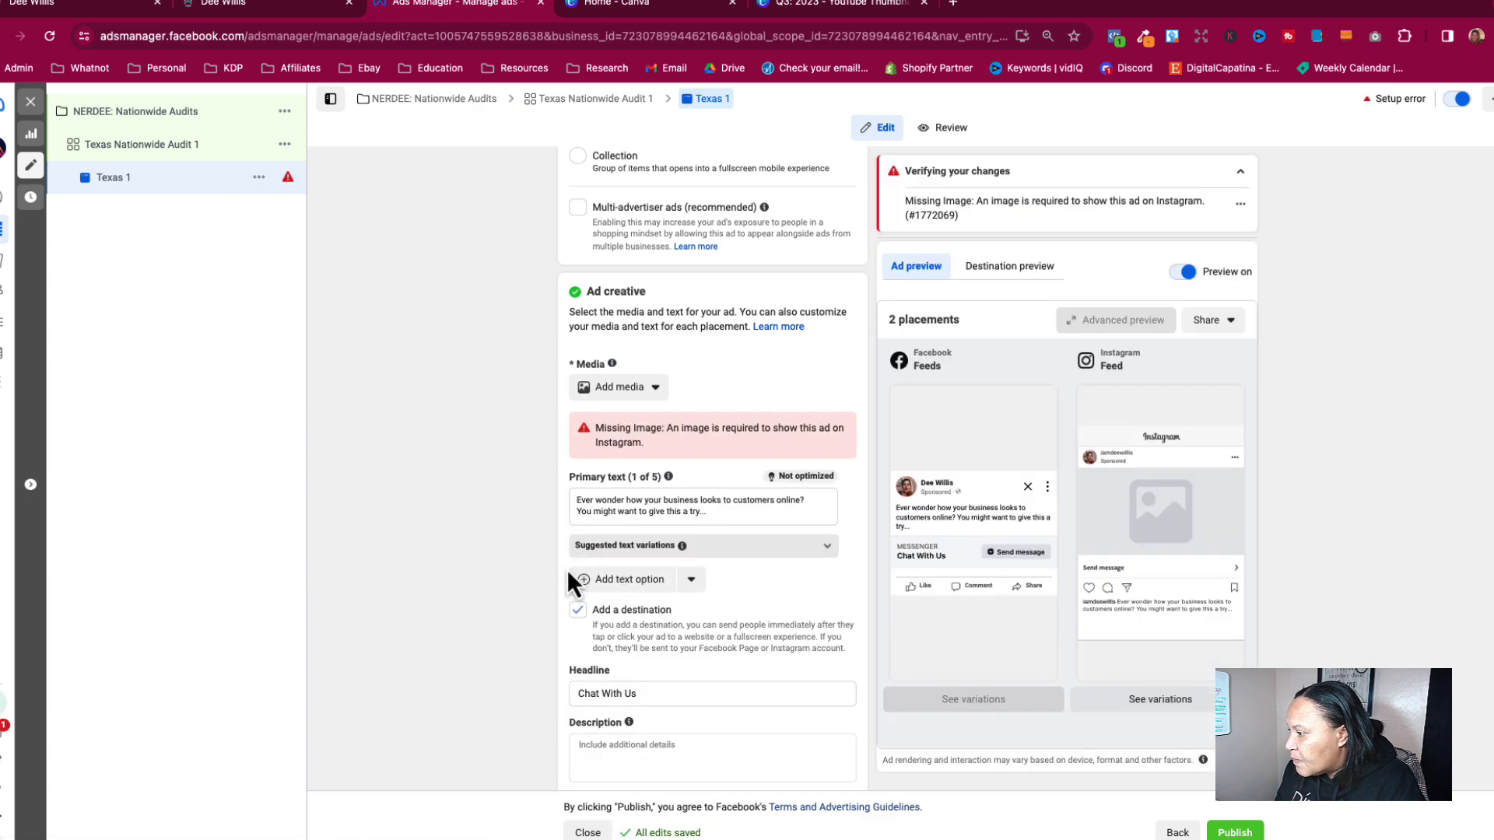
# Replace the ad's headline with "Free Audit".
pyautogui.scroll(-4, 540, 609)
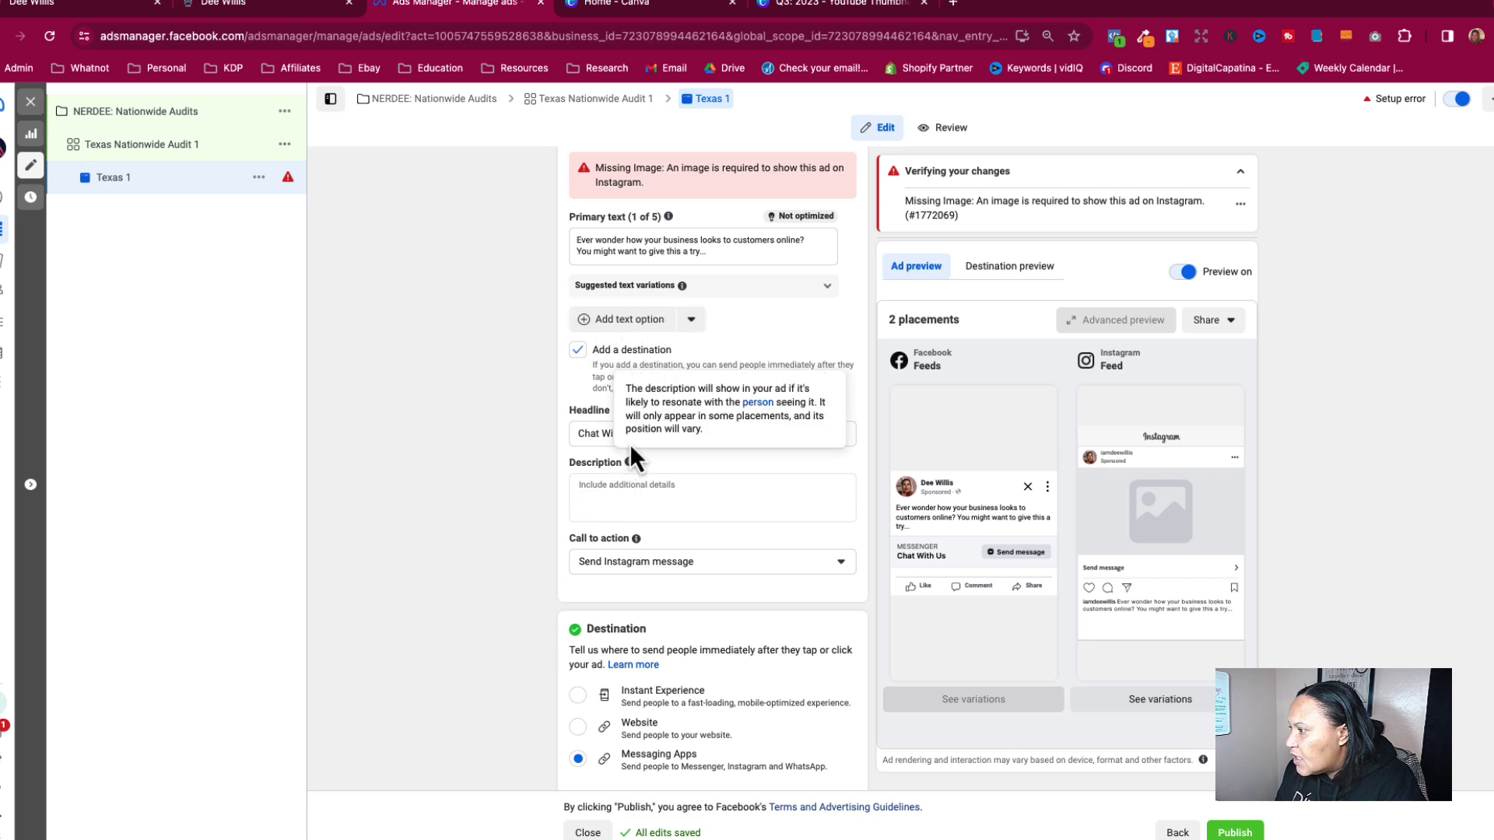
pyautogui.click(600, 432)
pyautogui.tripleClick(600, 432)
pyautogui.write('F')
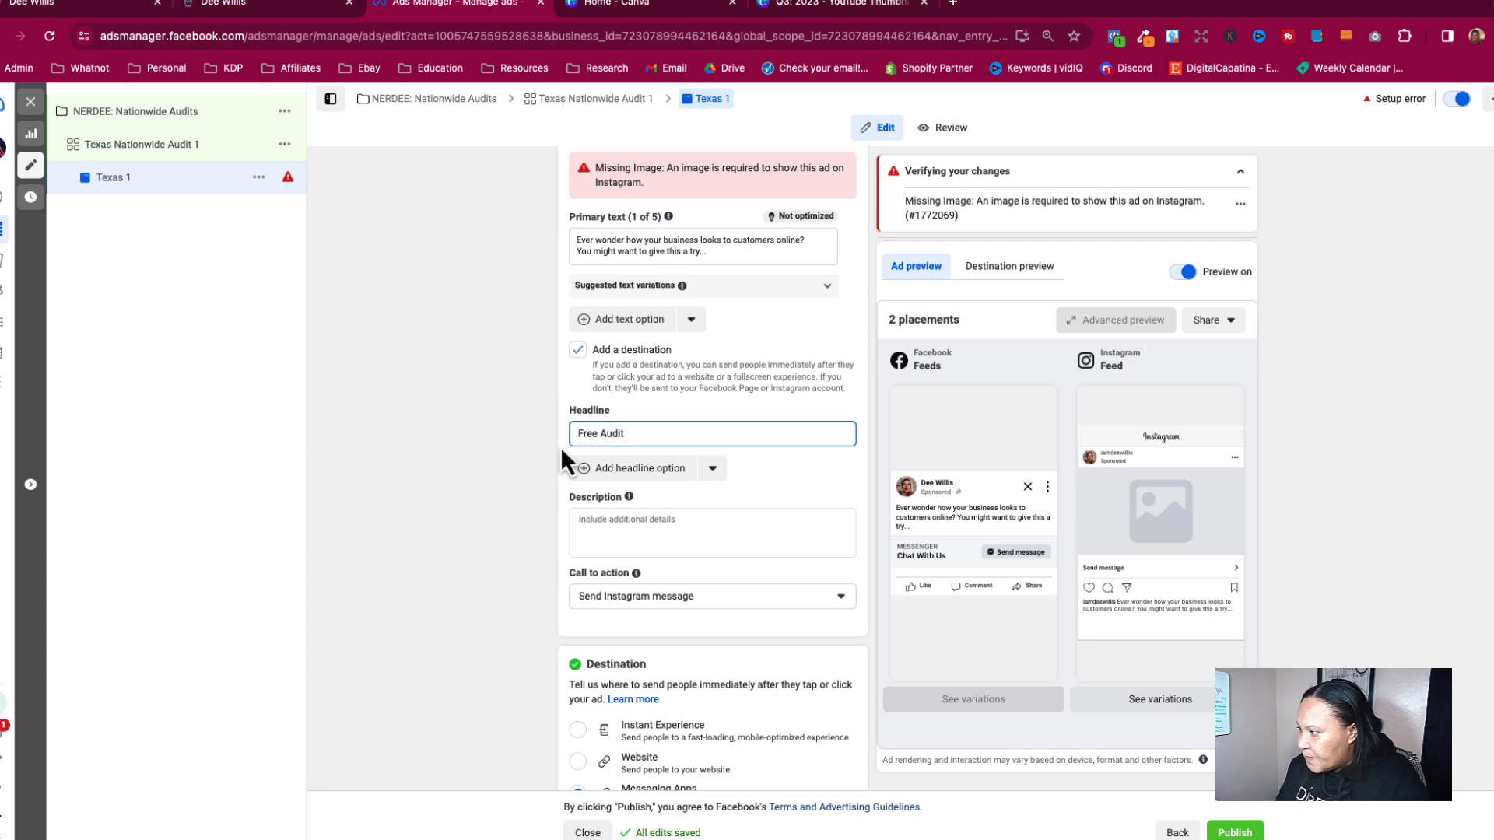
pyautogui.write('ree Audit')
pyautogui.scroll(-1, 506, 564)
# Set the ad's call to action to Learn more.
pyautogui.click(632, 526)
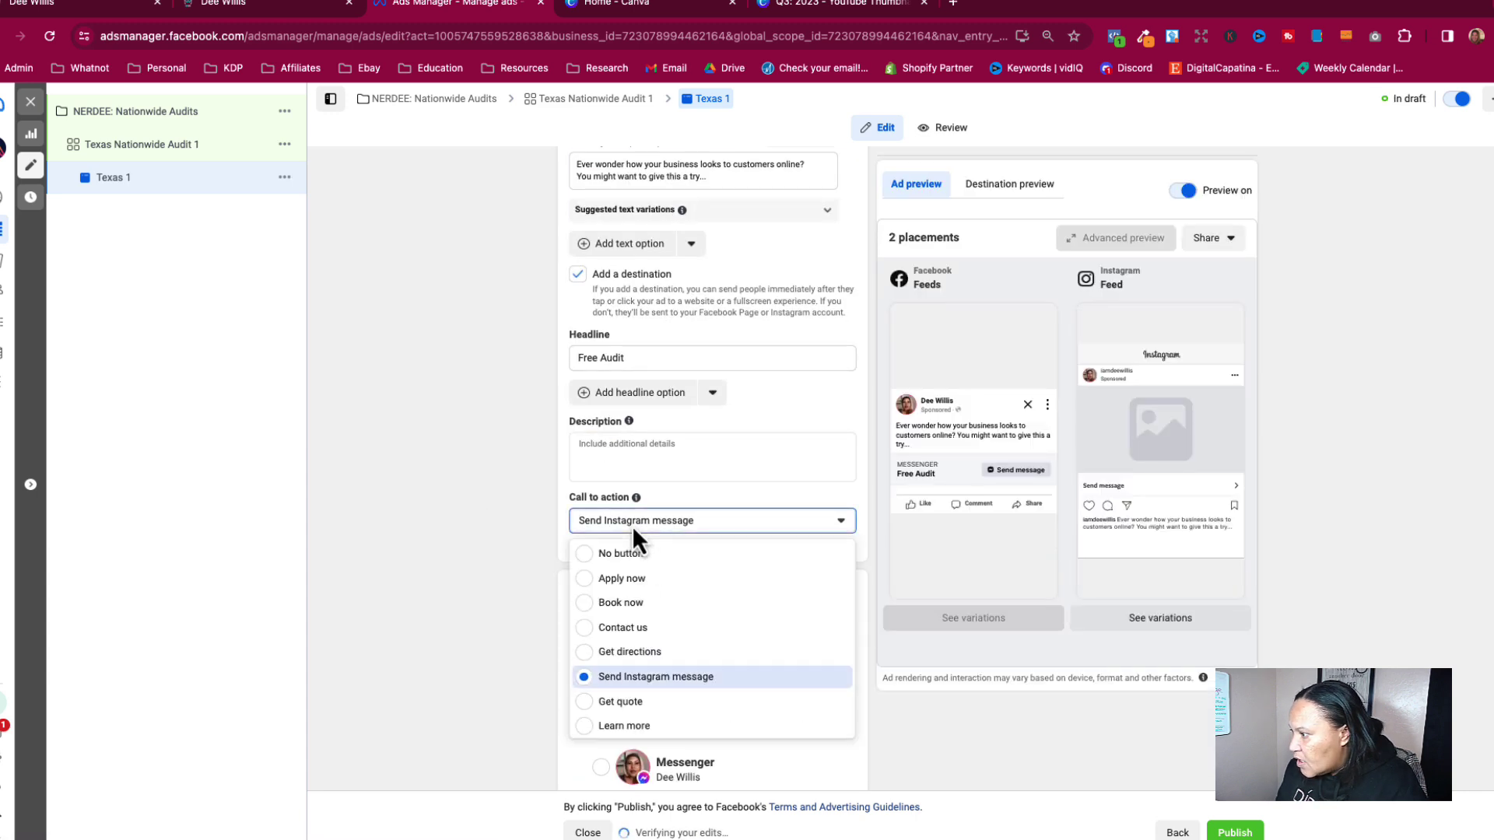
pyautogui.scroll(-2, 632, 632)
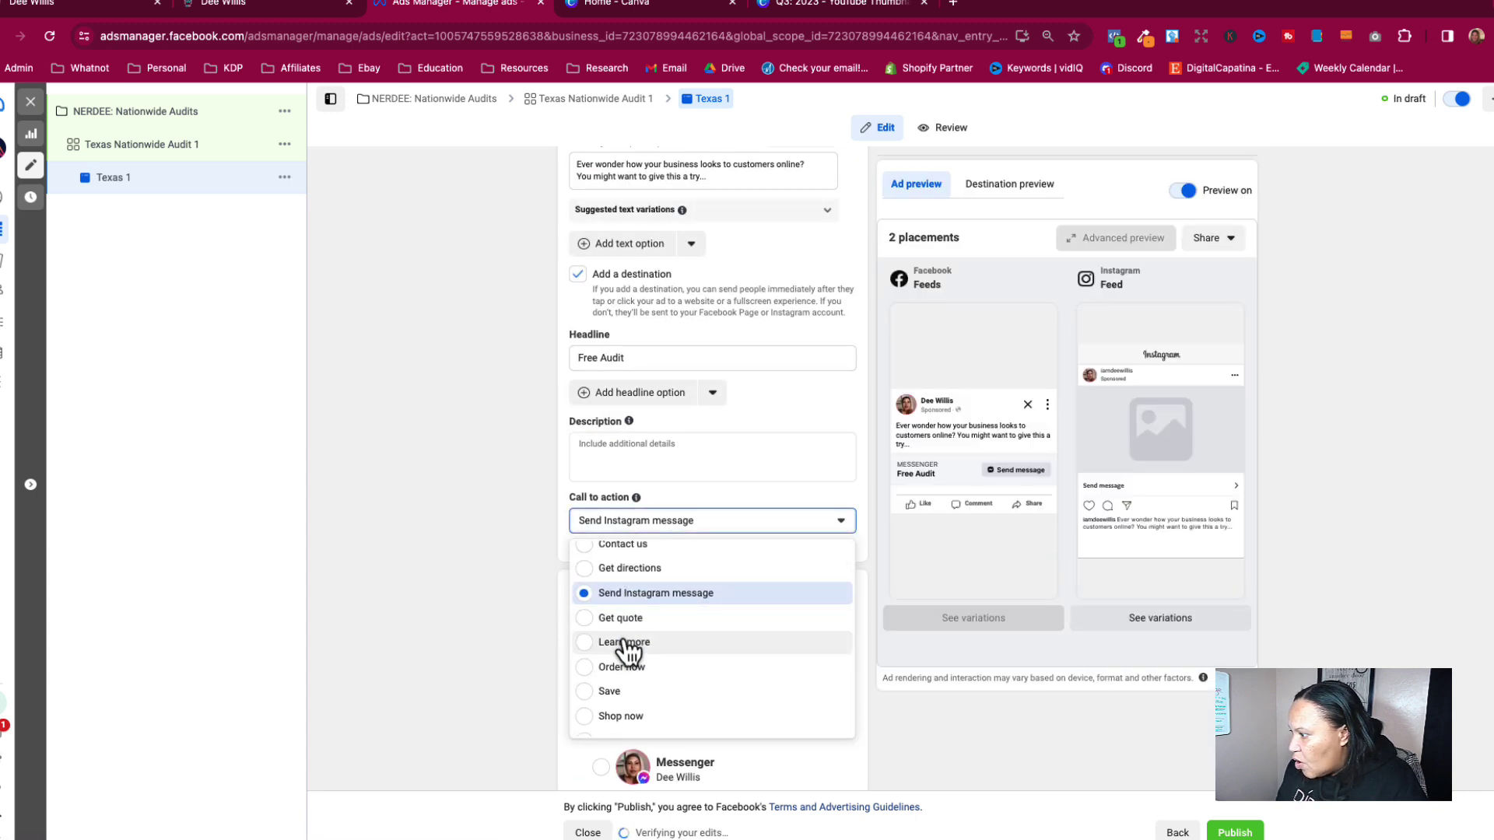
pyautogui.click(627, 642)
pyautogui.scroll(-2, 544, 580)
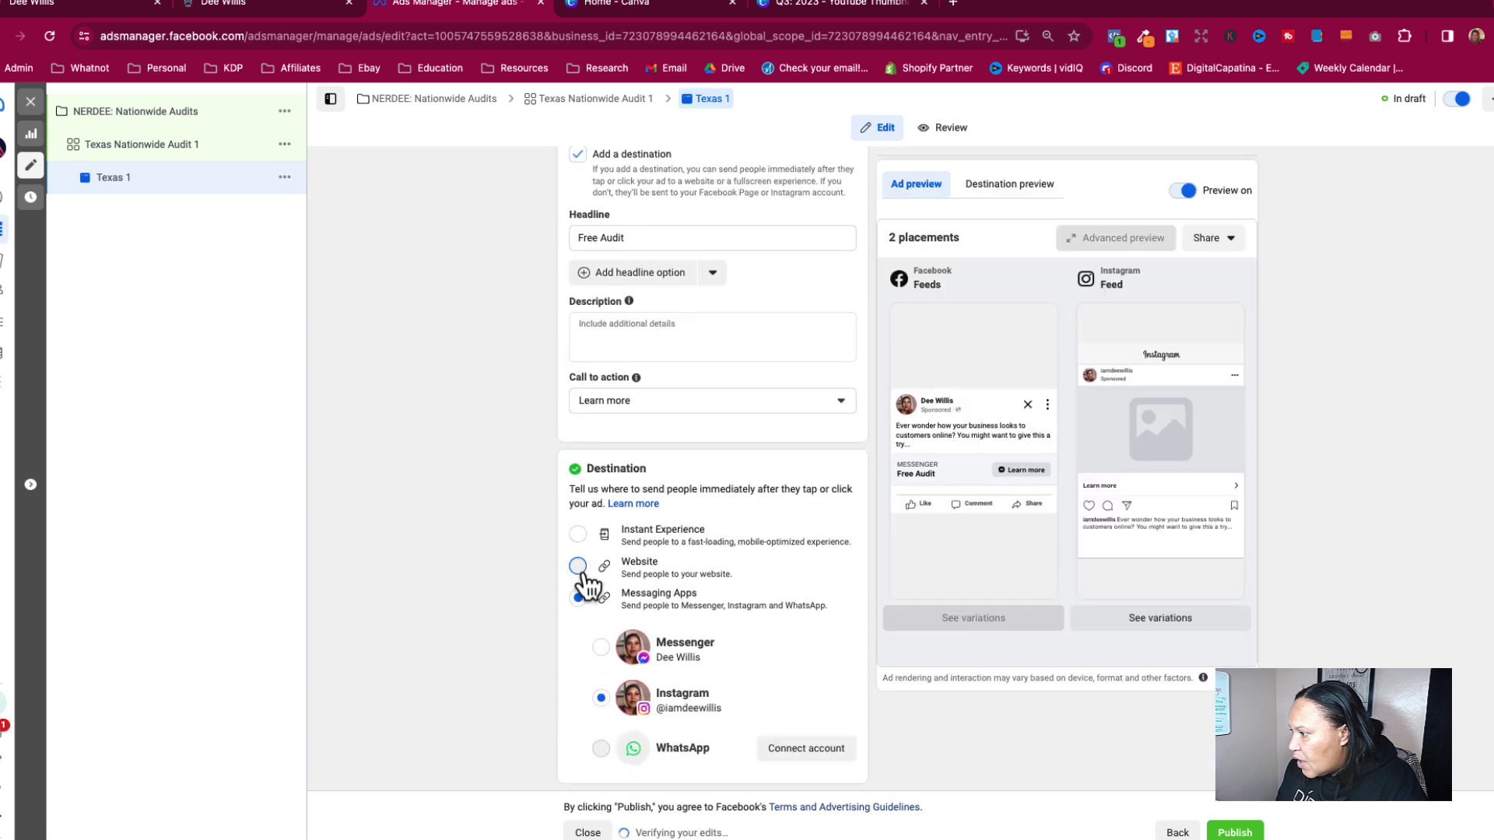
pyautogui.click(579, 571)
pyautogui.click(662, 615)
pyautogui.write('https://nerdeesolutions.com')
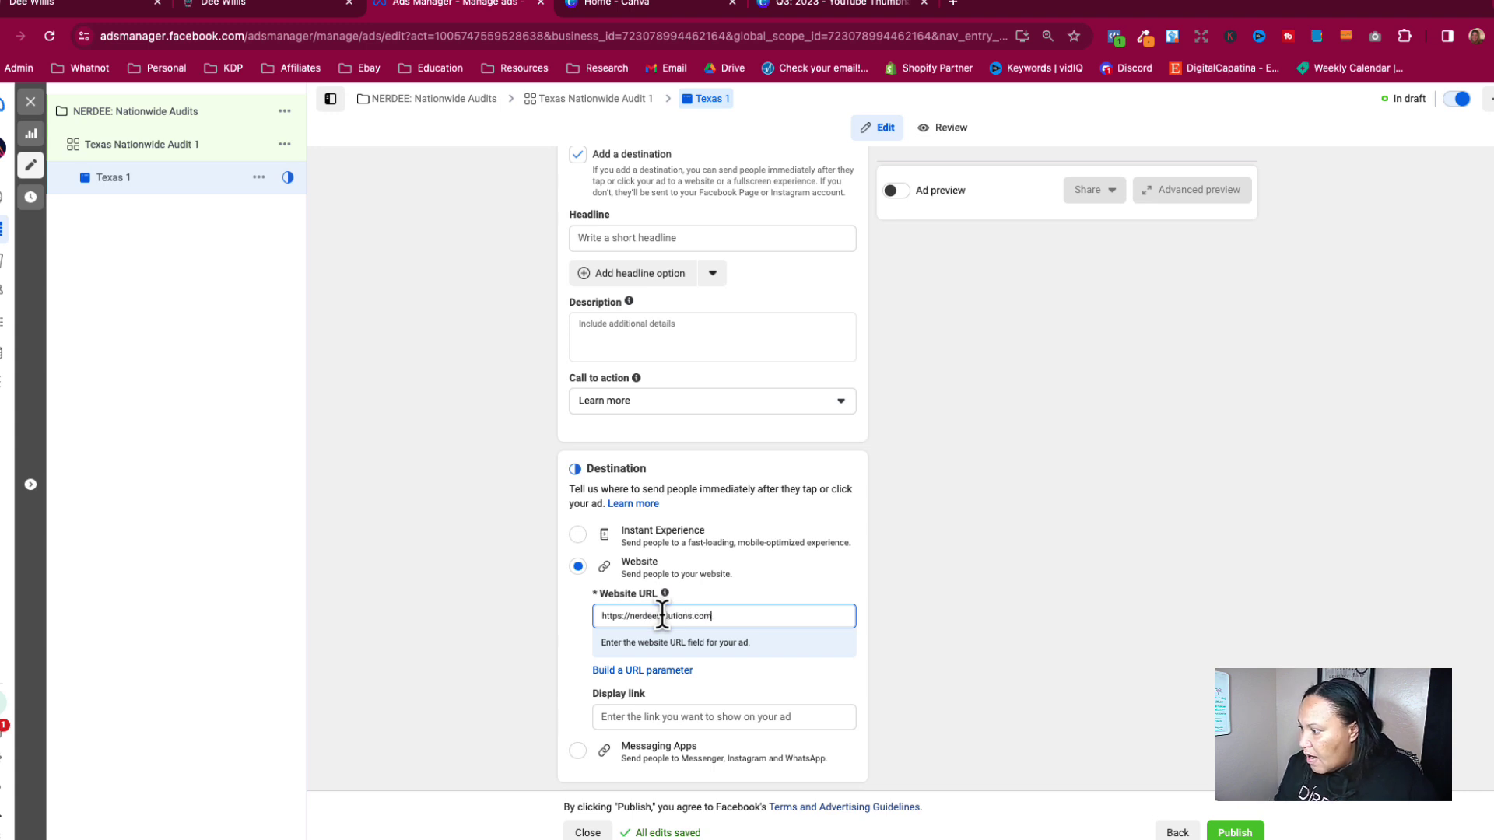
pyautogui.click(534, 647)
# Turn off Offline events in the ad's tracking settings.
pyautogui.scroll(2, 553, 670)
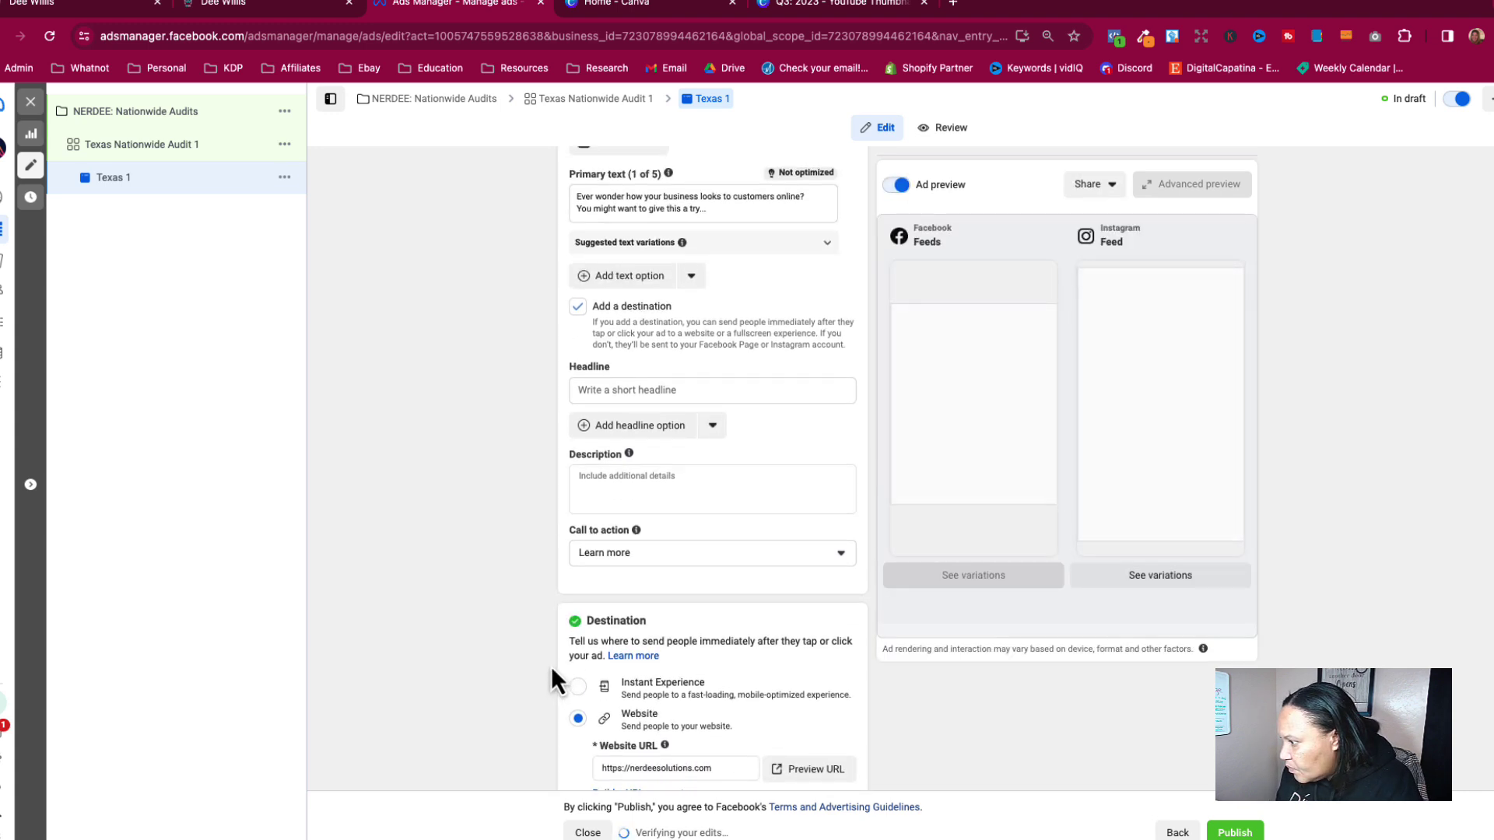
pyautogui.scroll(-5, 632, 679)
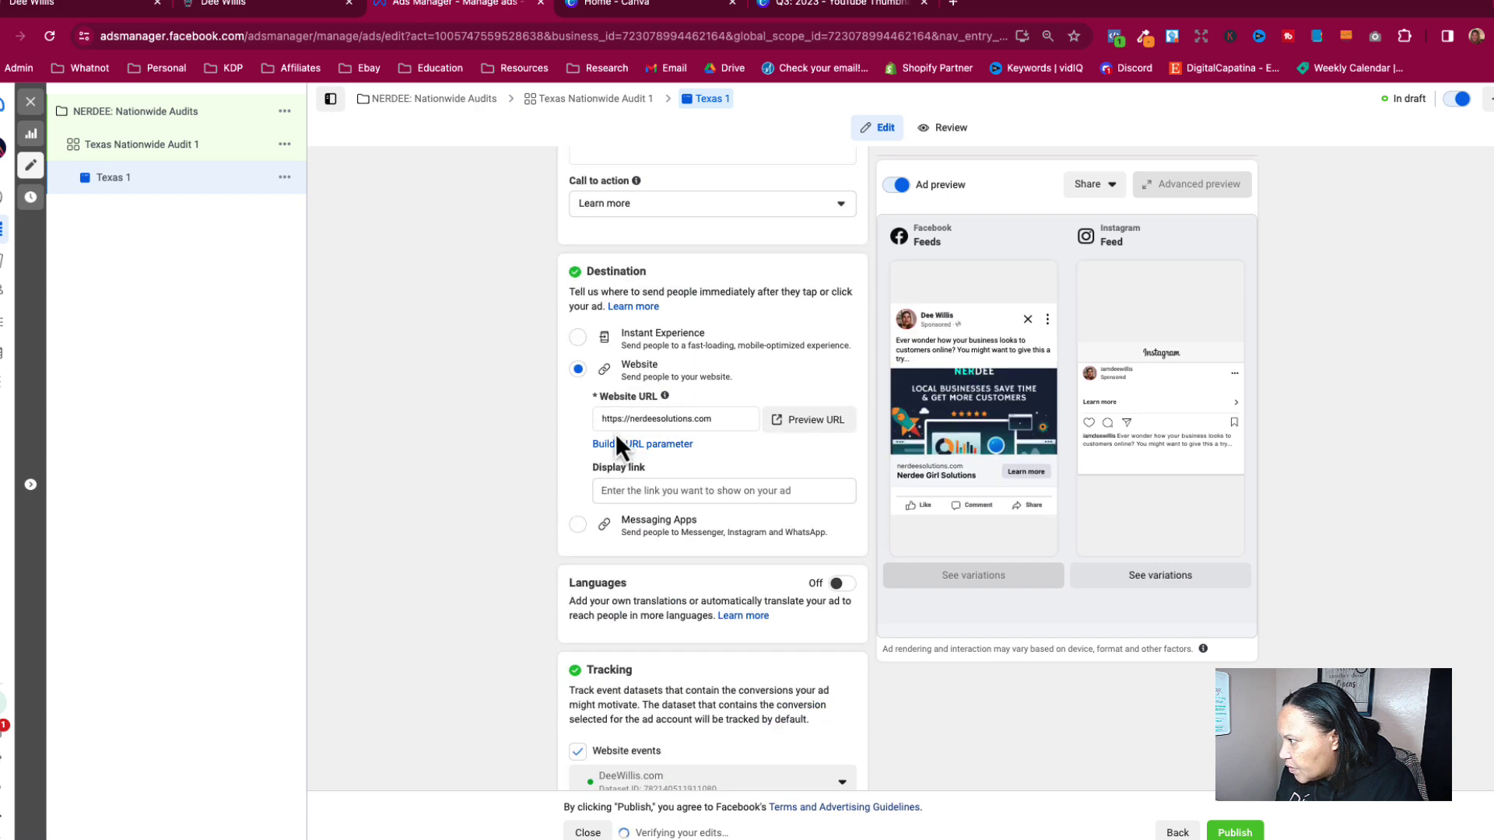
pyautogui.scroll(-2, 571, 553)
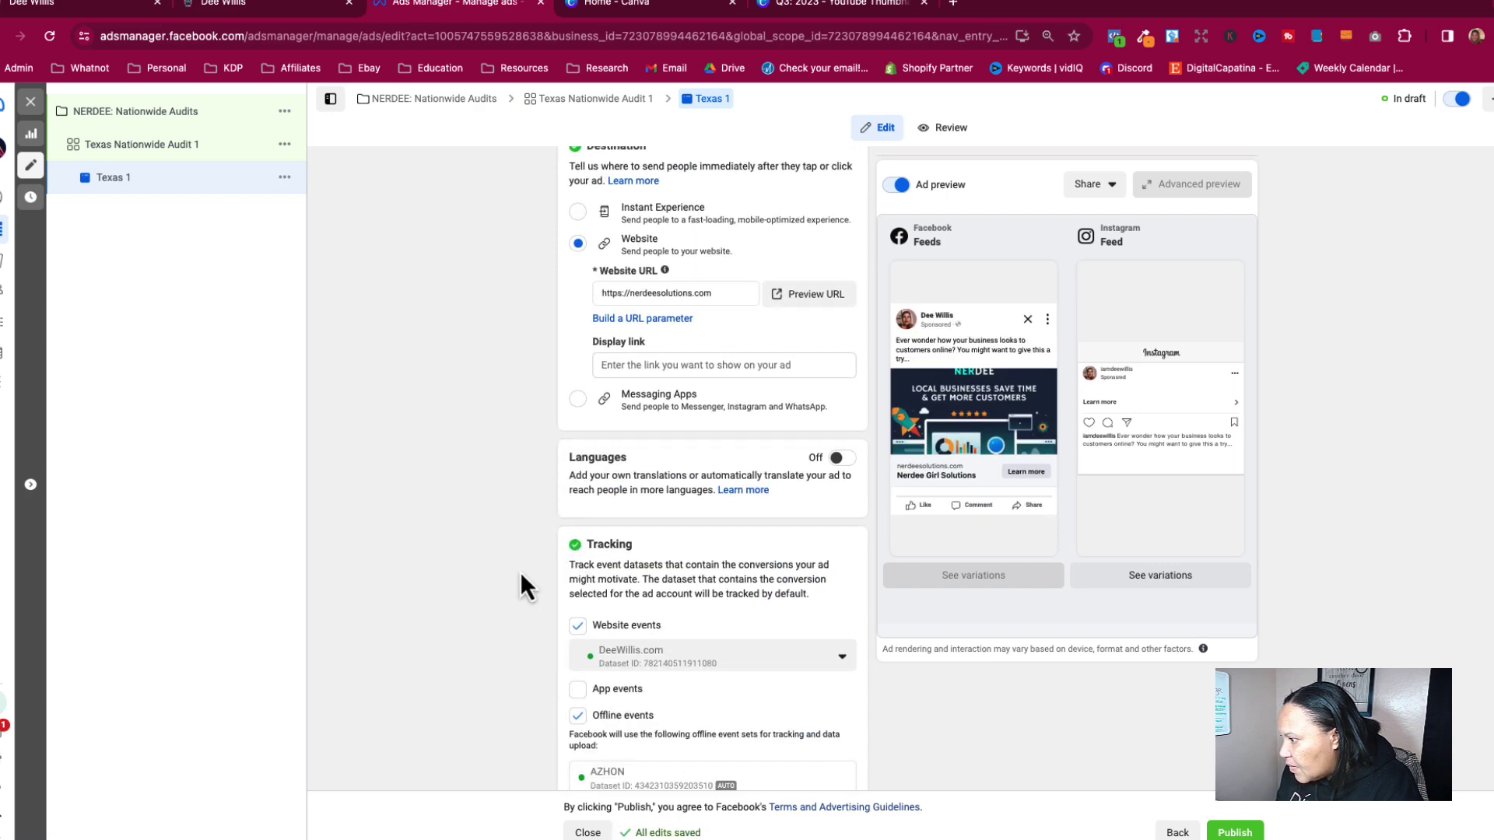
pyautogui.scroll(-1, 595, 695)
pyautogui.click(577, 689)
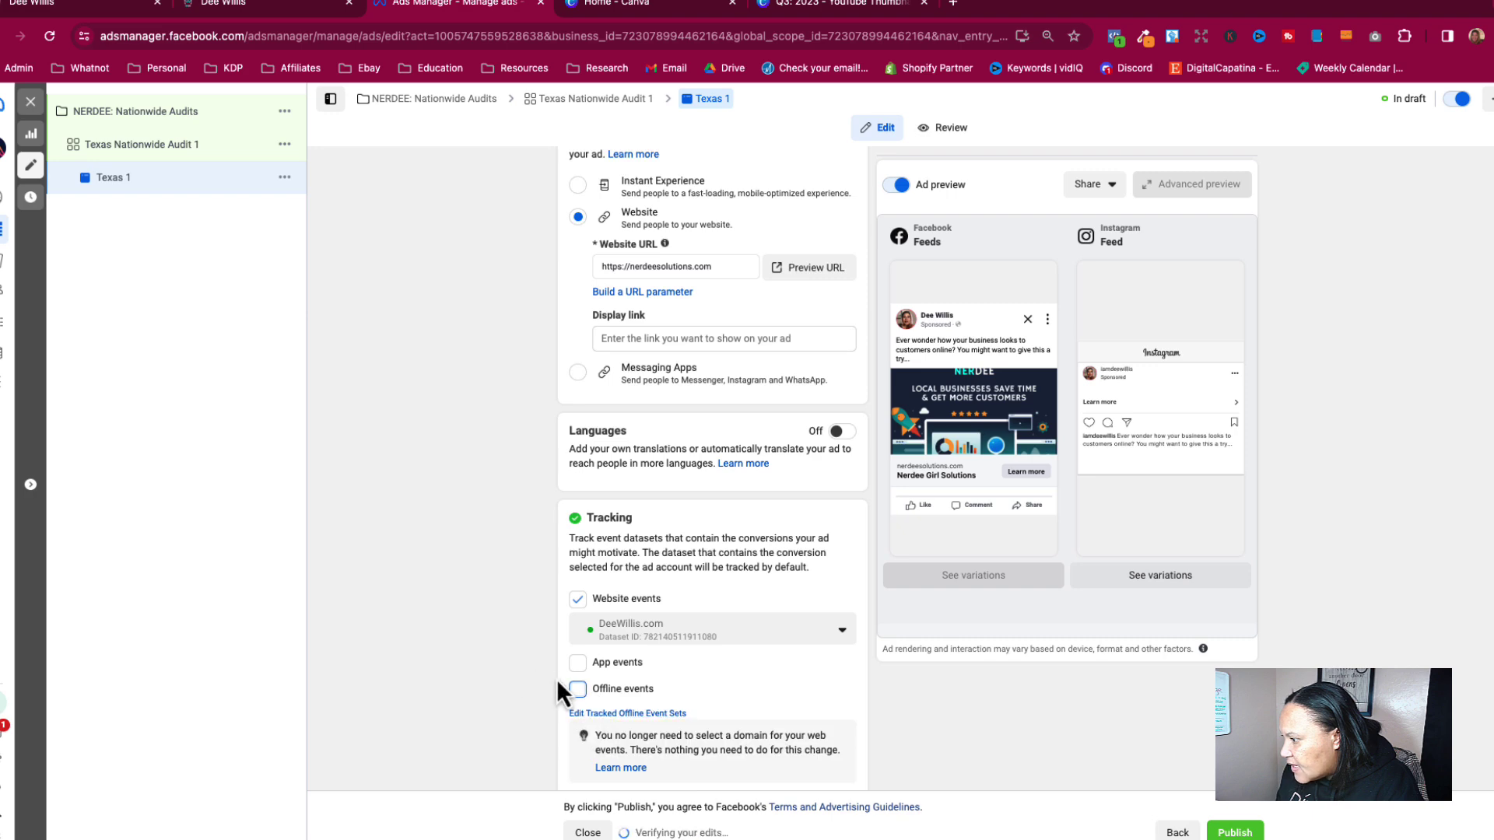
pyautogui.scroll(3, 557, 679)
pyautogui.scroll(10, 557, 679)
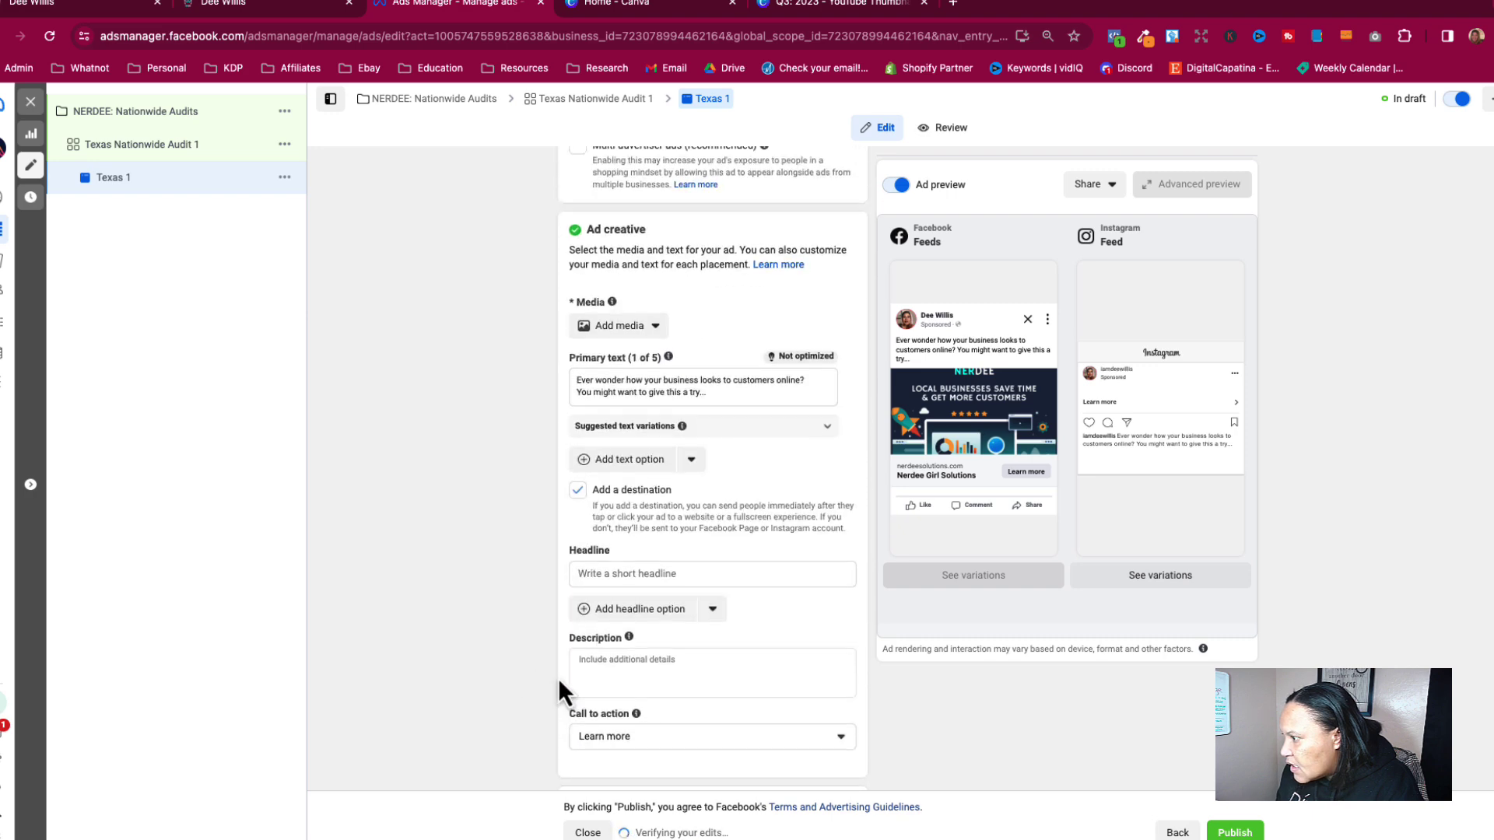
# Add the Nerdee Ad 1 image from the account images to the Texas 1 ad, keeping the original crop.
pyautogui.scroll(2, 562, 674)
pyautogui.click(627, 666)
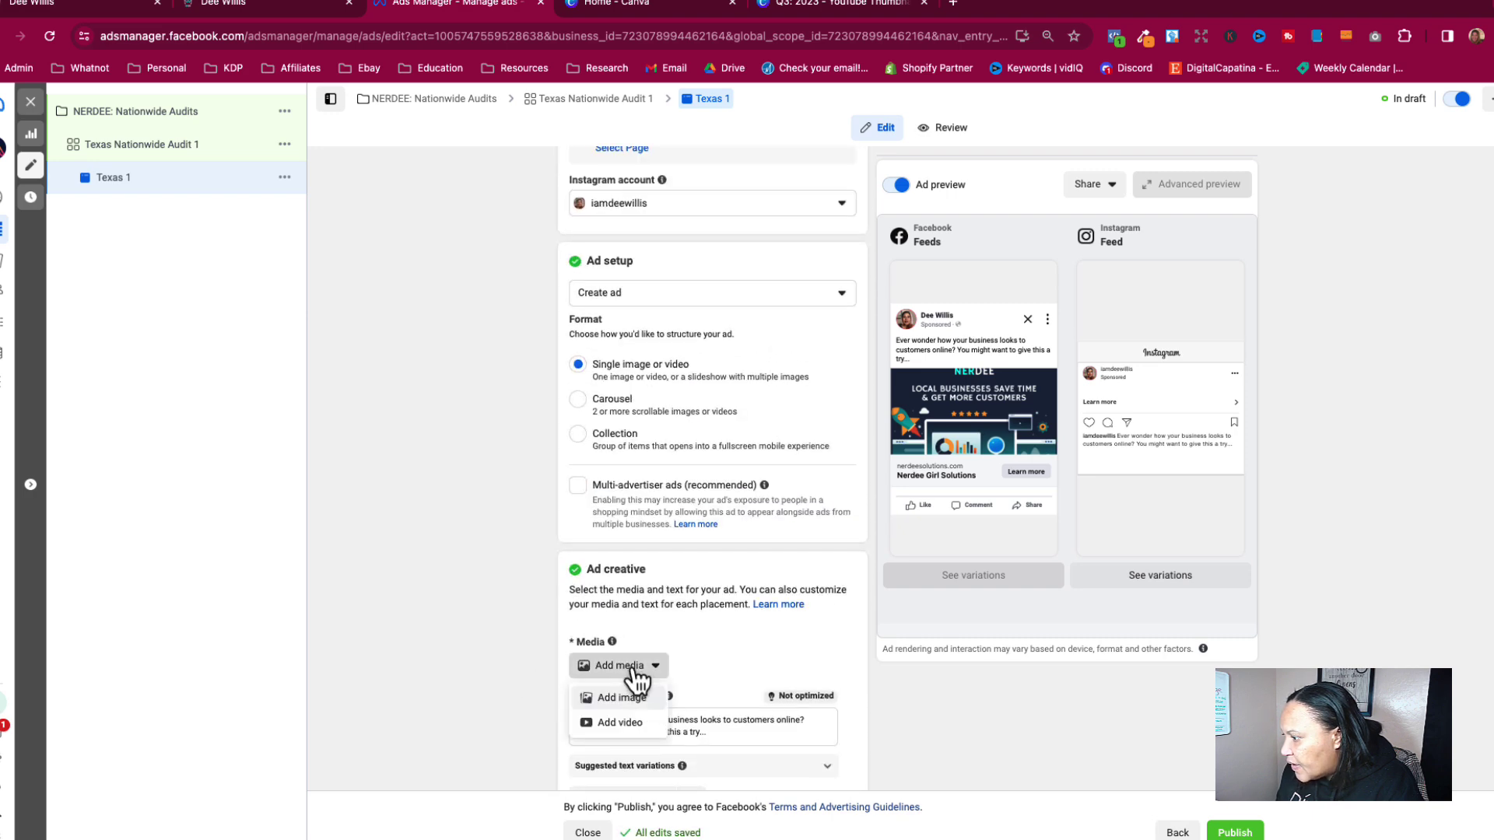
pyautogui.click(629, 698)
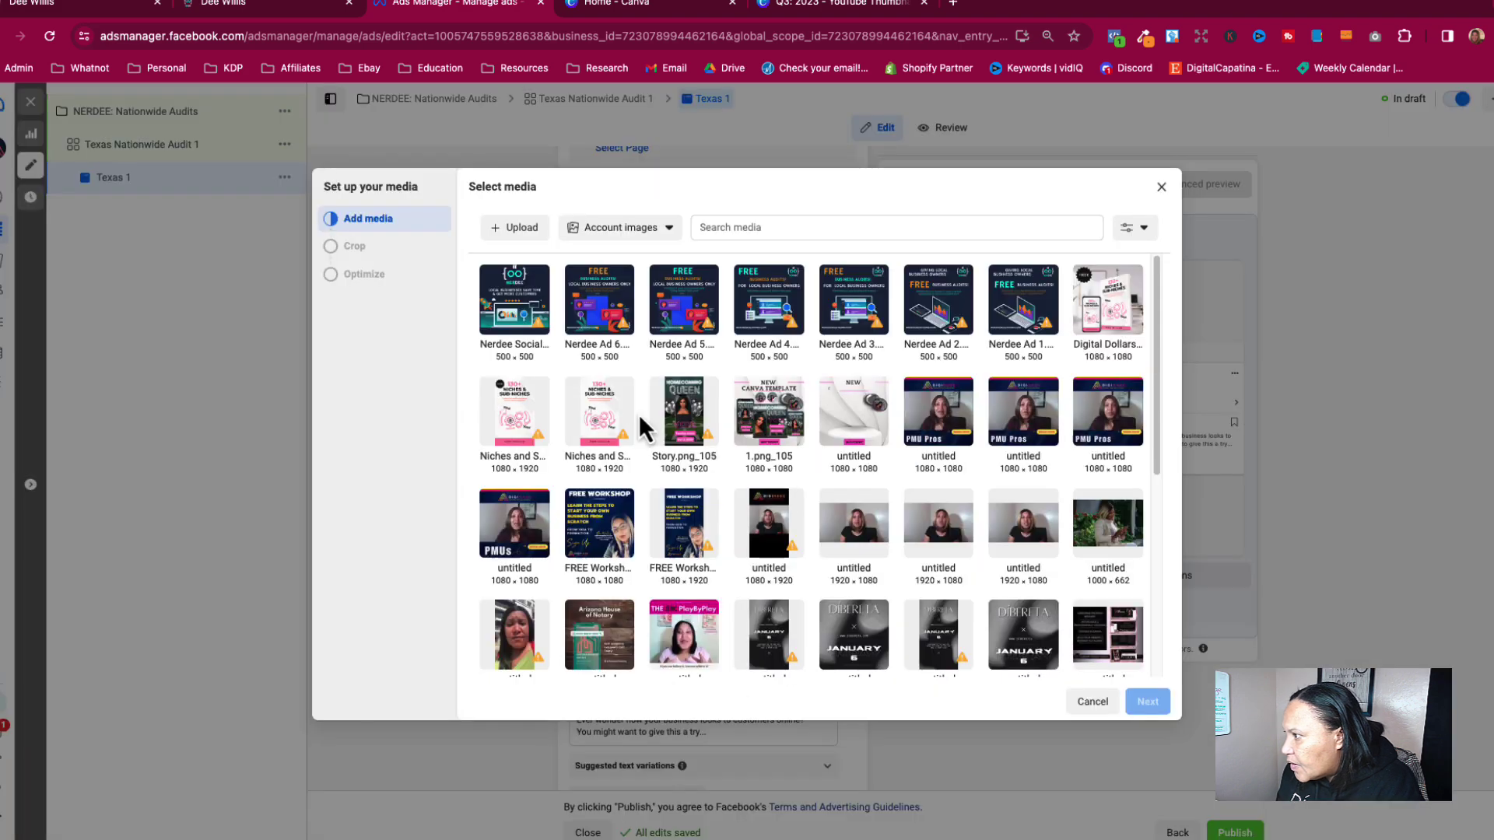
pyautogui.click(1011, 315)
pyautogui.click(1150, 703)
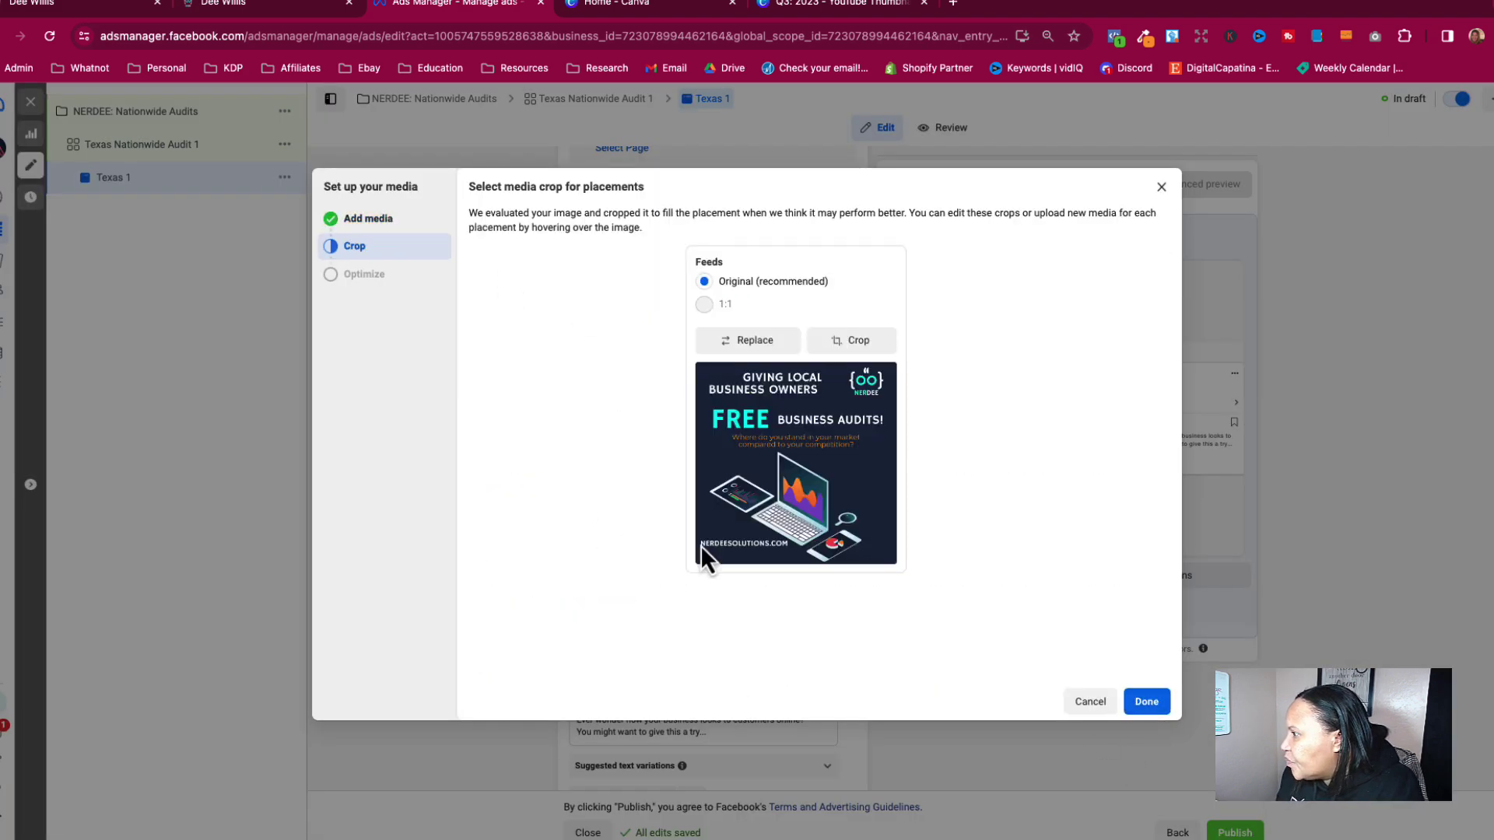
pyautogui.click(1083, 712)
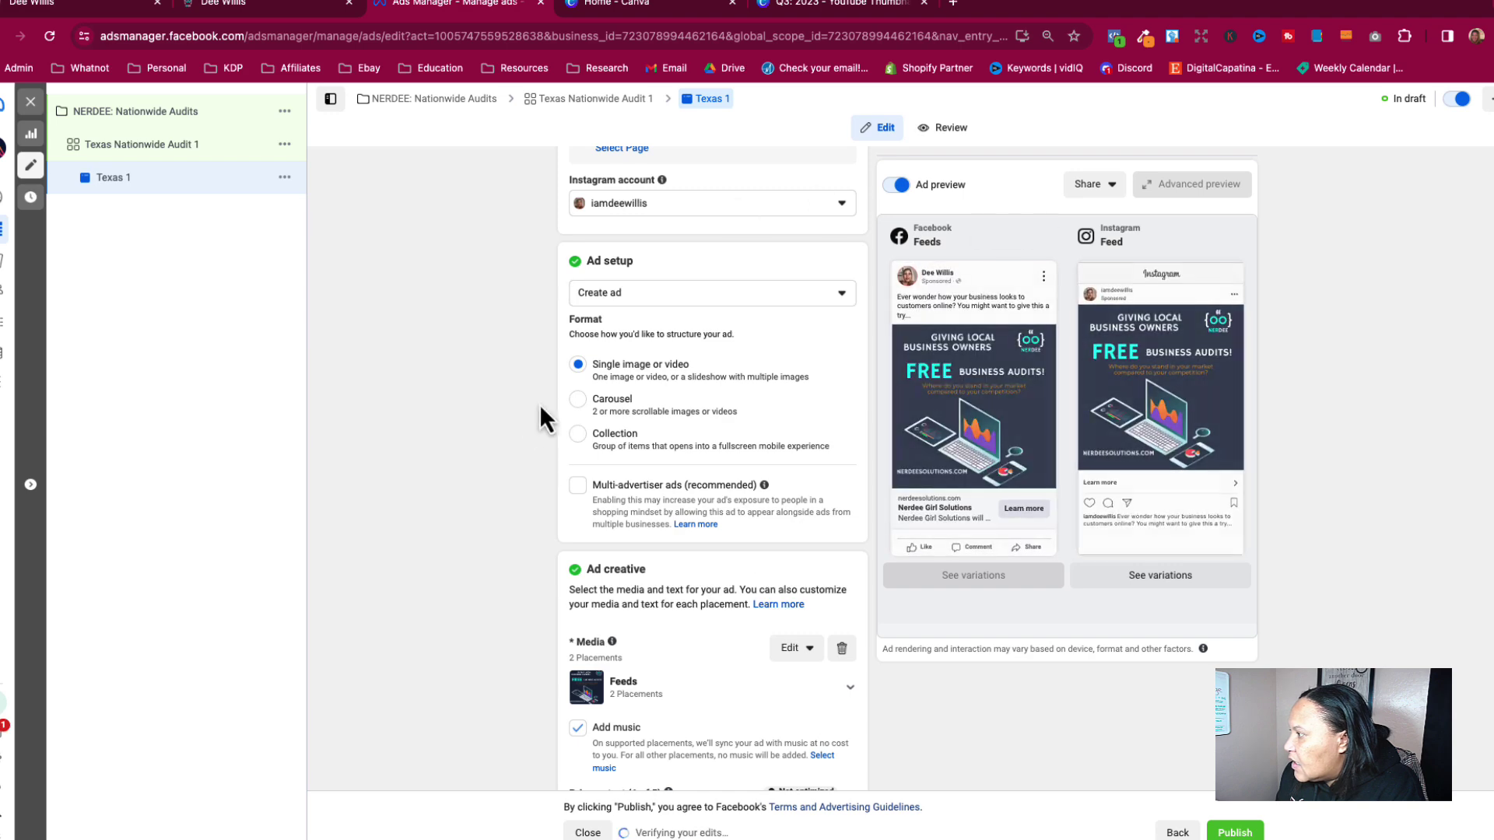
# Quickly duplicate the Texas 1 ad and rename the copy "Texas 2".
pyautogui.scroll(-15, 548, 467)
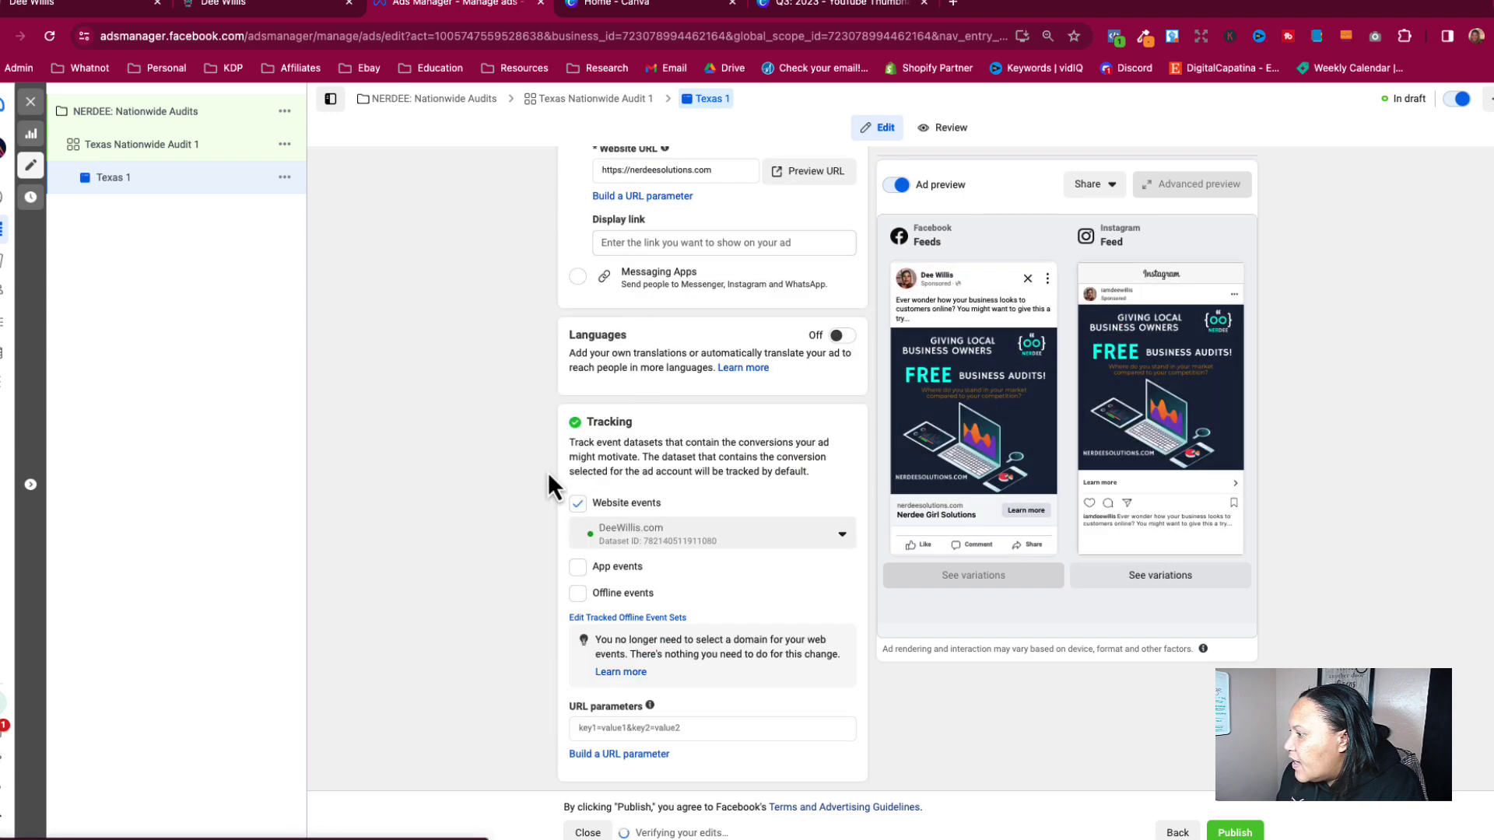
pyautogui.click(280, 184)
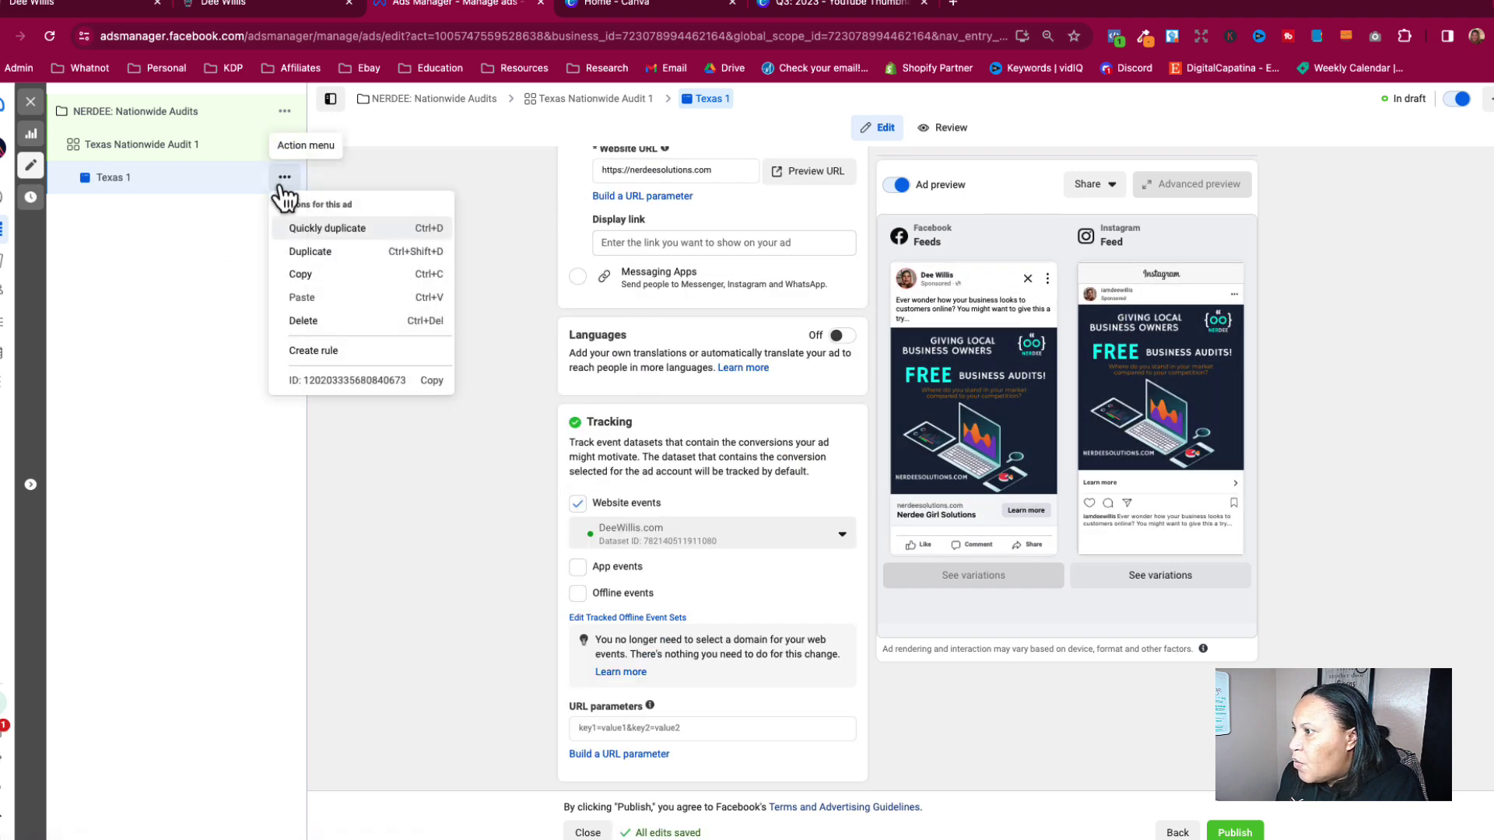
pyautogui.click(322, 230)
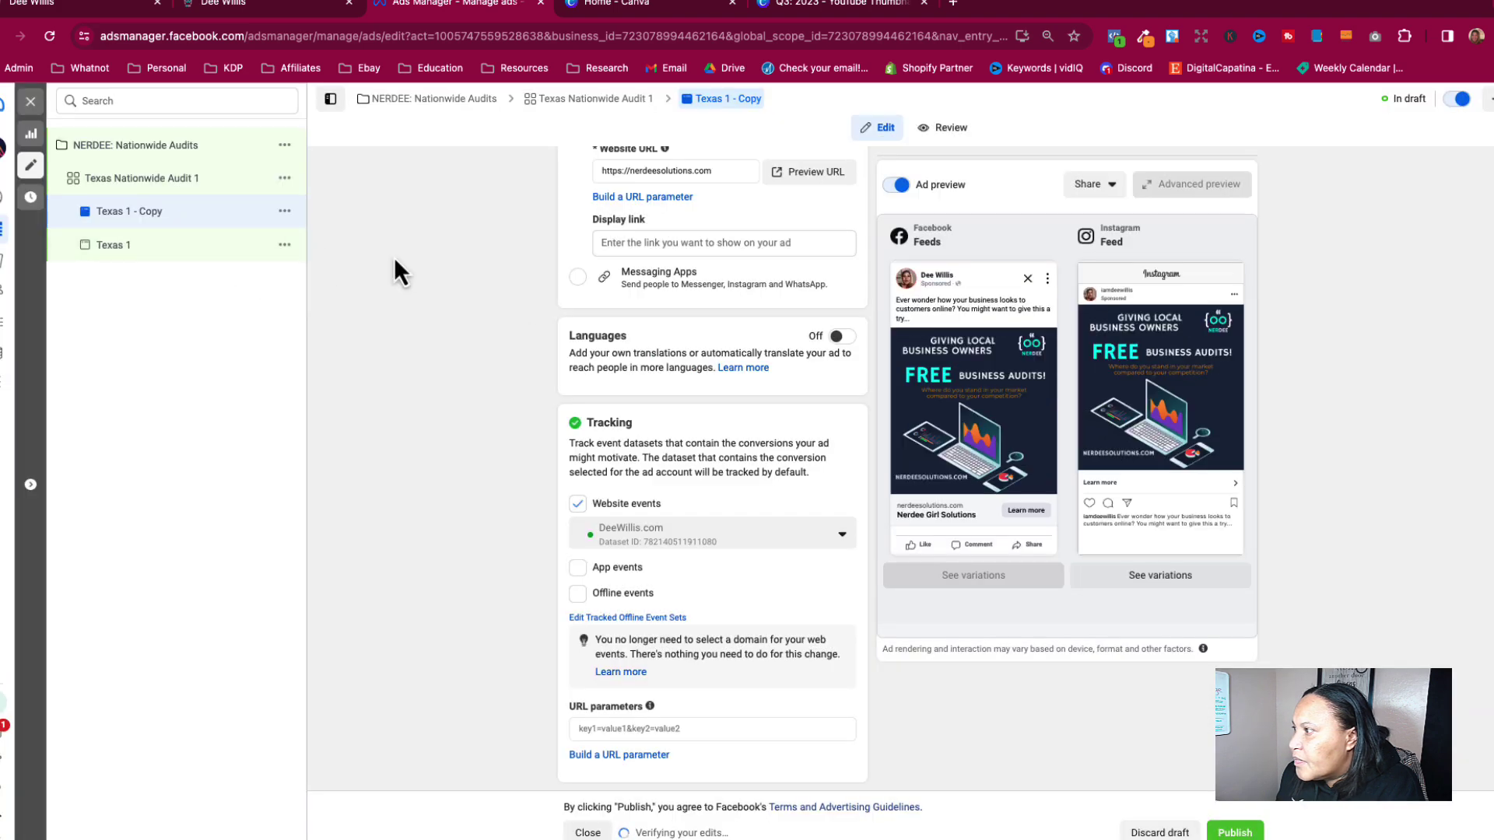
pyautogui.moveTo(646, 203); pyautogui.dragTo(613, 203)
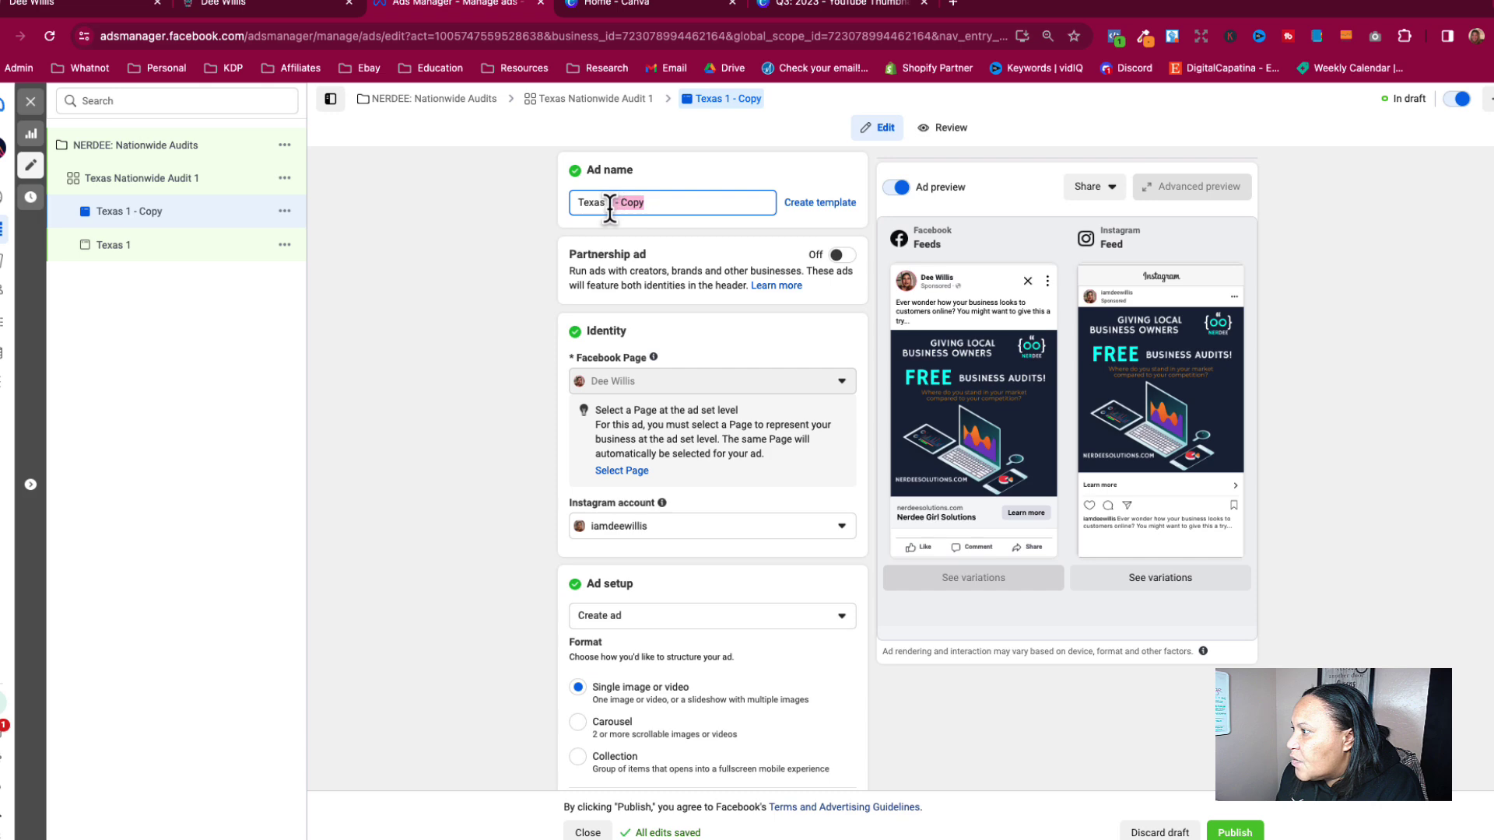
pyautogui.press('BackSpace')
pyautogui.write('2')
# Replace the Texas 2 ad's image with Nerdee Ad 2 from the account images and turn off its added music.
pyautogui.scroll(-7, 529, 340)
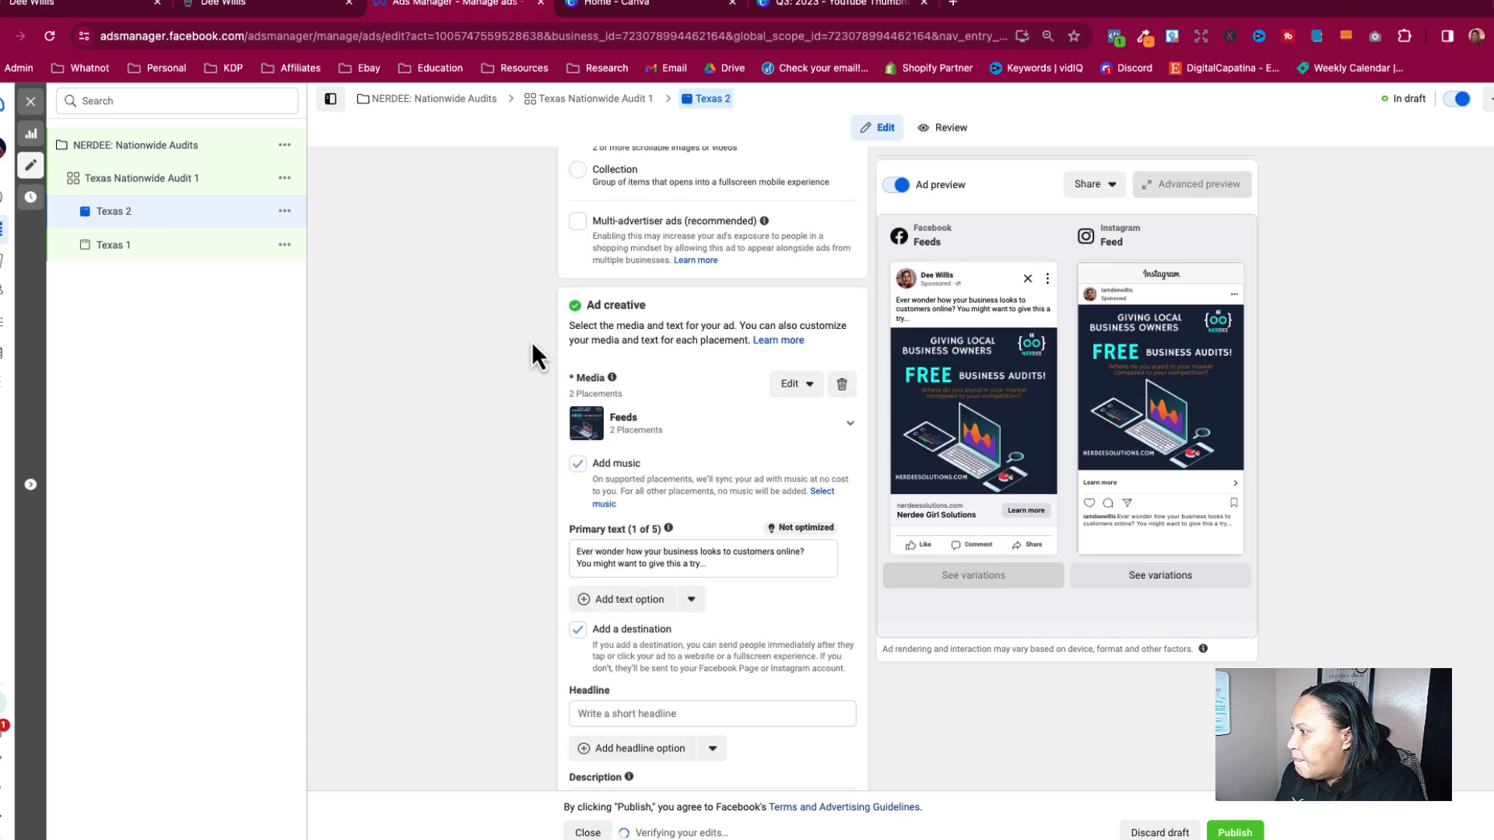
pyautogui.click(578, 463)
pyautogui.click(842, 385)
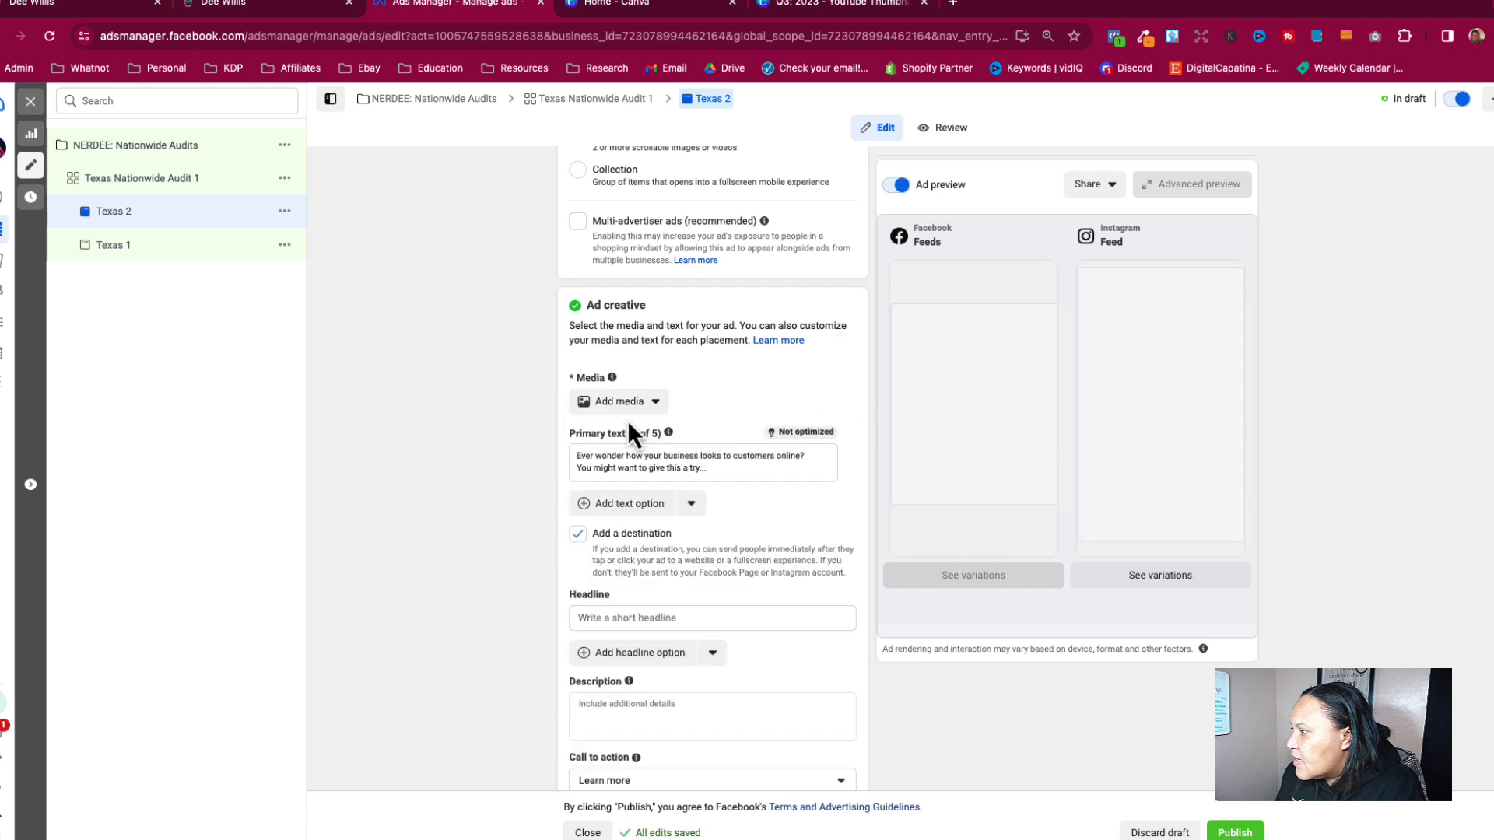
pyautogui.click(643, 404)
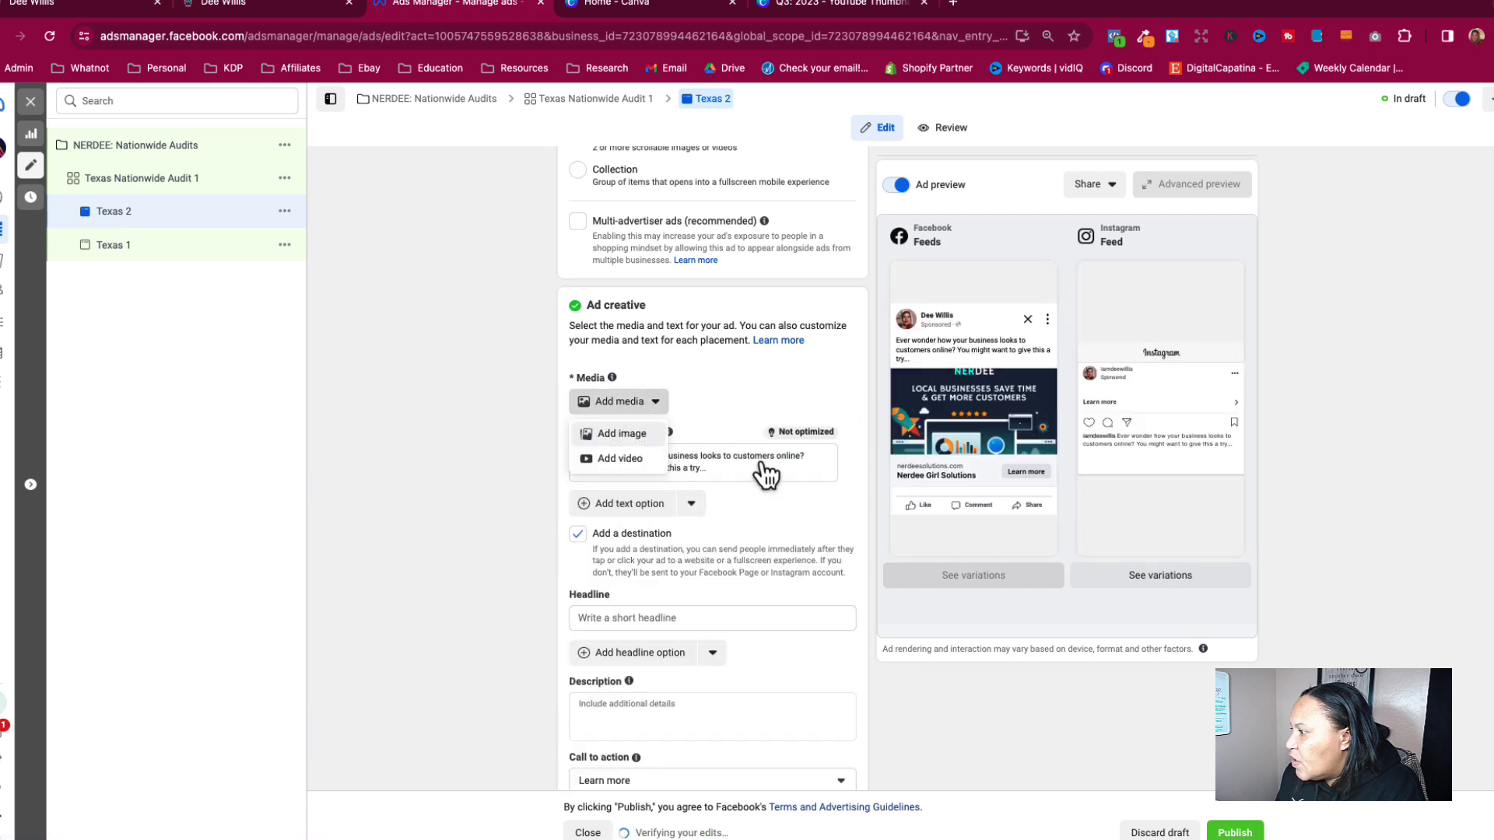
pyautogui.click(632, 434)
pyautogui.click(1150, 703)
pyautogui.click(1062, 696)
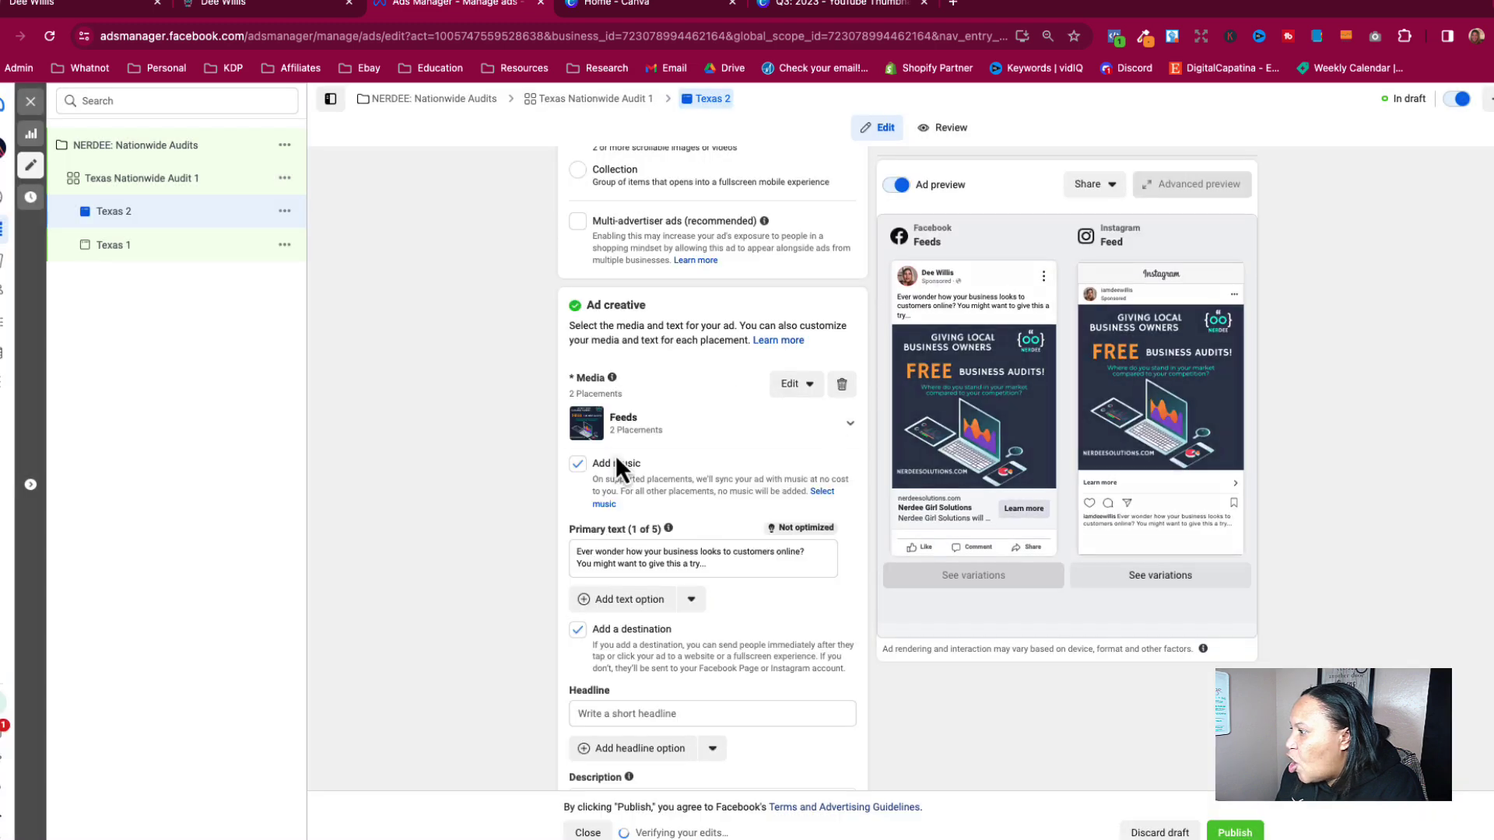
pyautogui.click(147, 251)
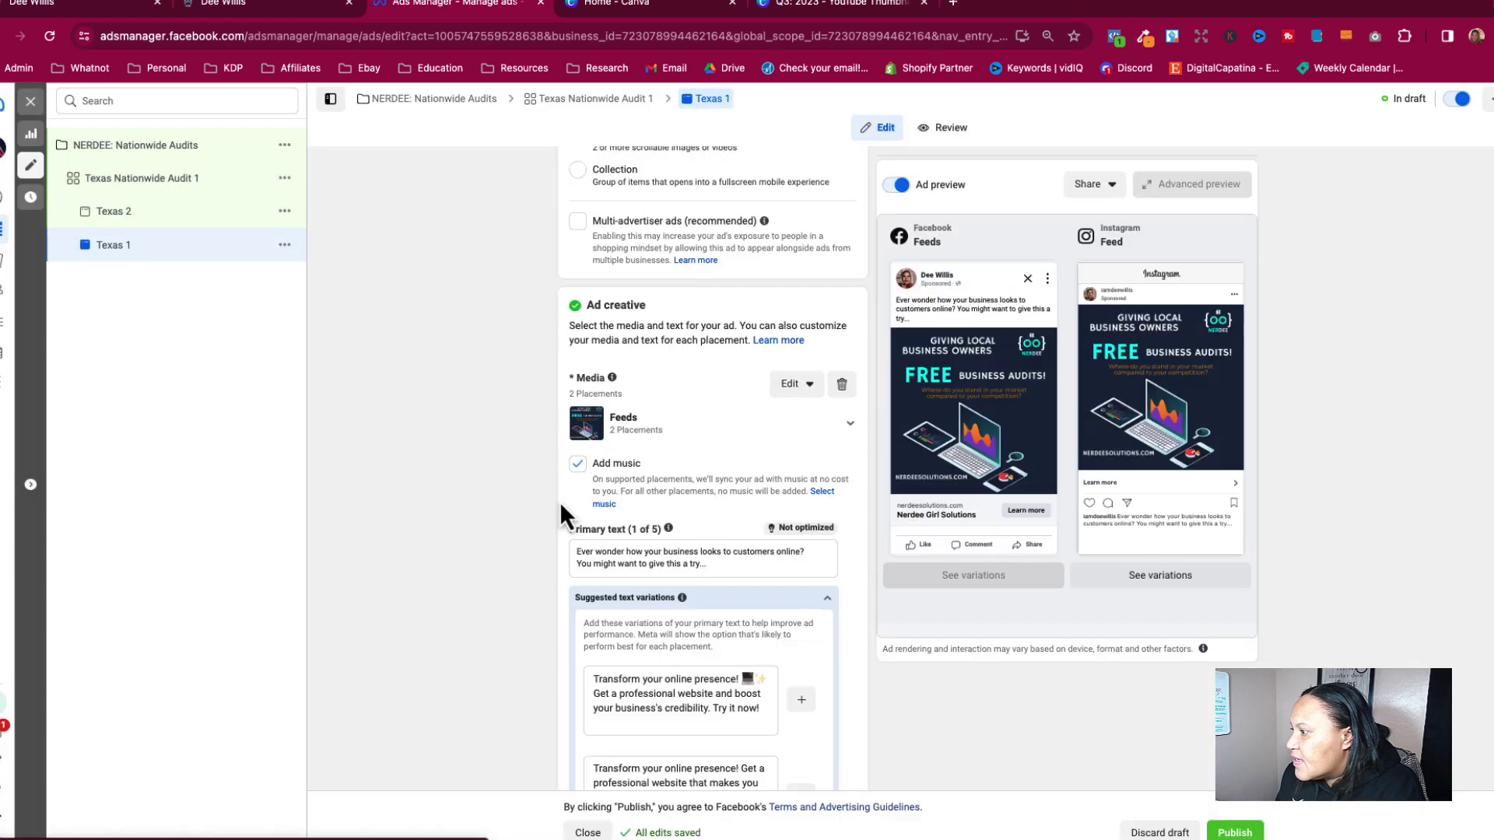
pyautogui.click(180, 221)
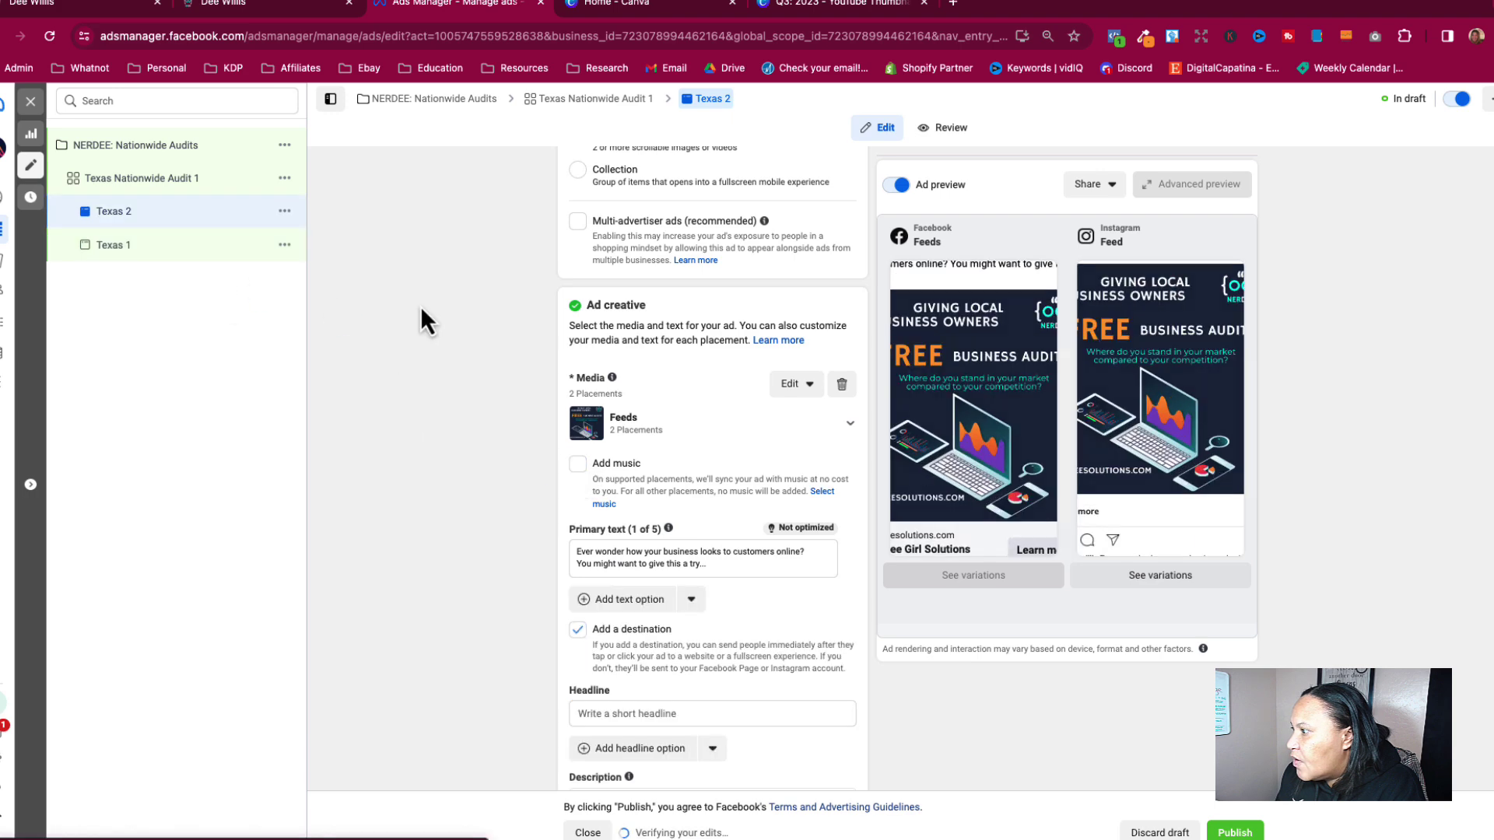
# Quickly duplicate the Texas 2 ad and rename the copy "Texas 3".
pyautogui.click(285, 211)
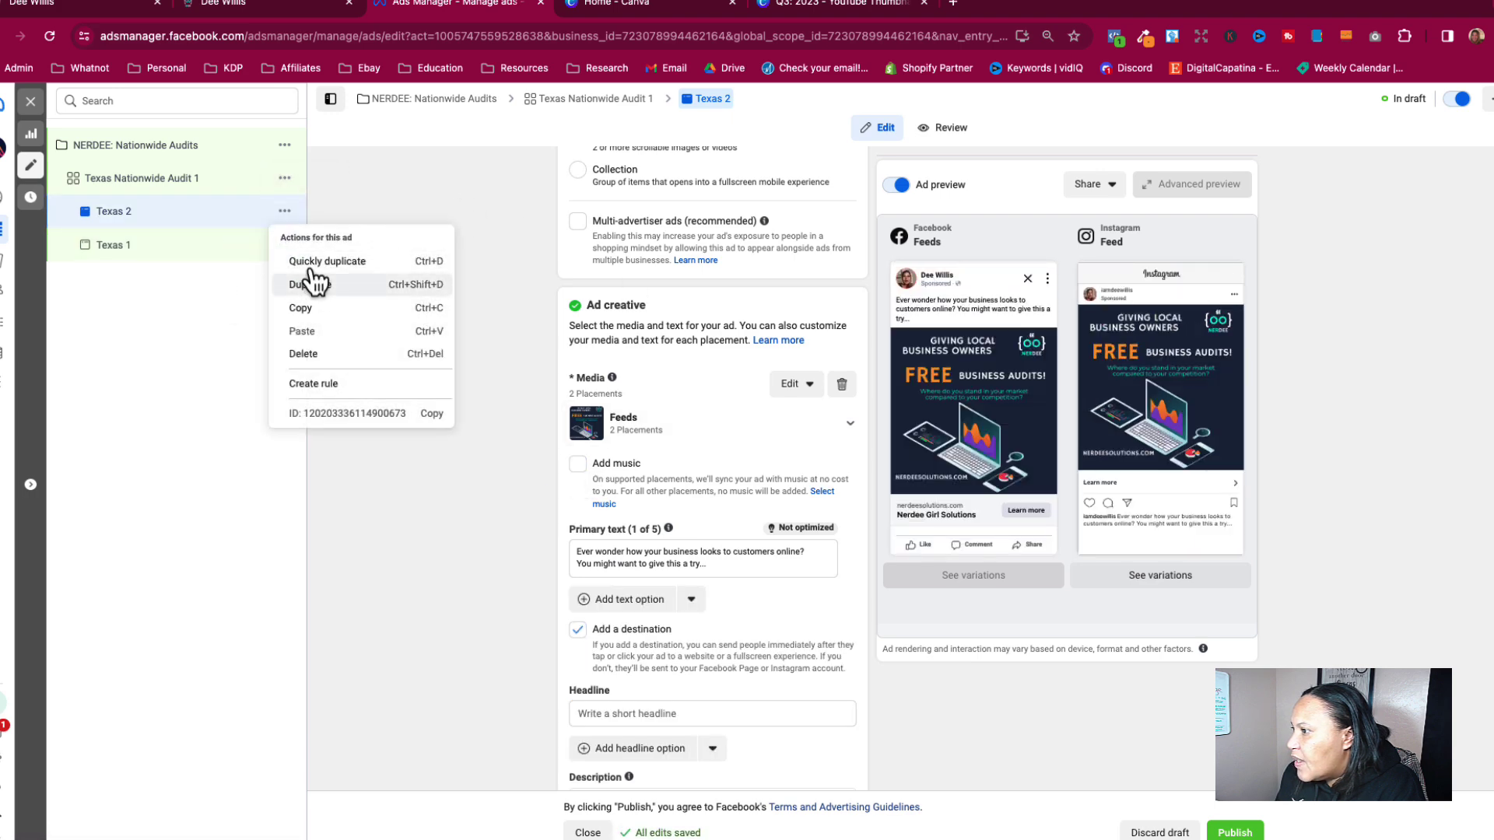
pyautogui.click(305, 262)
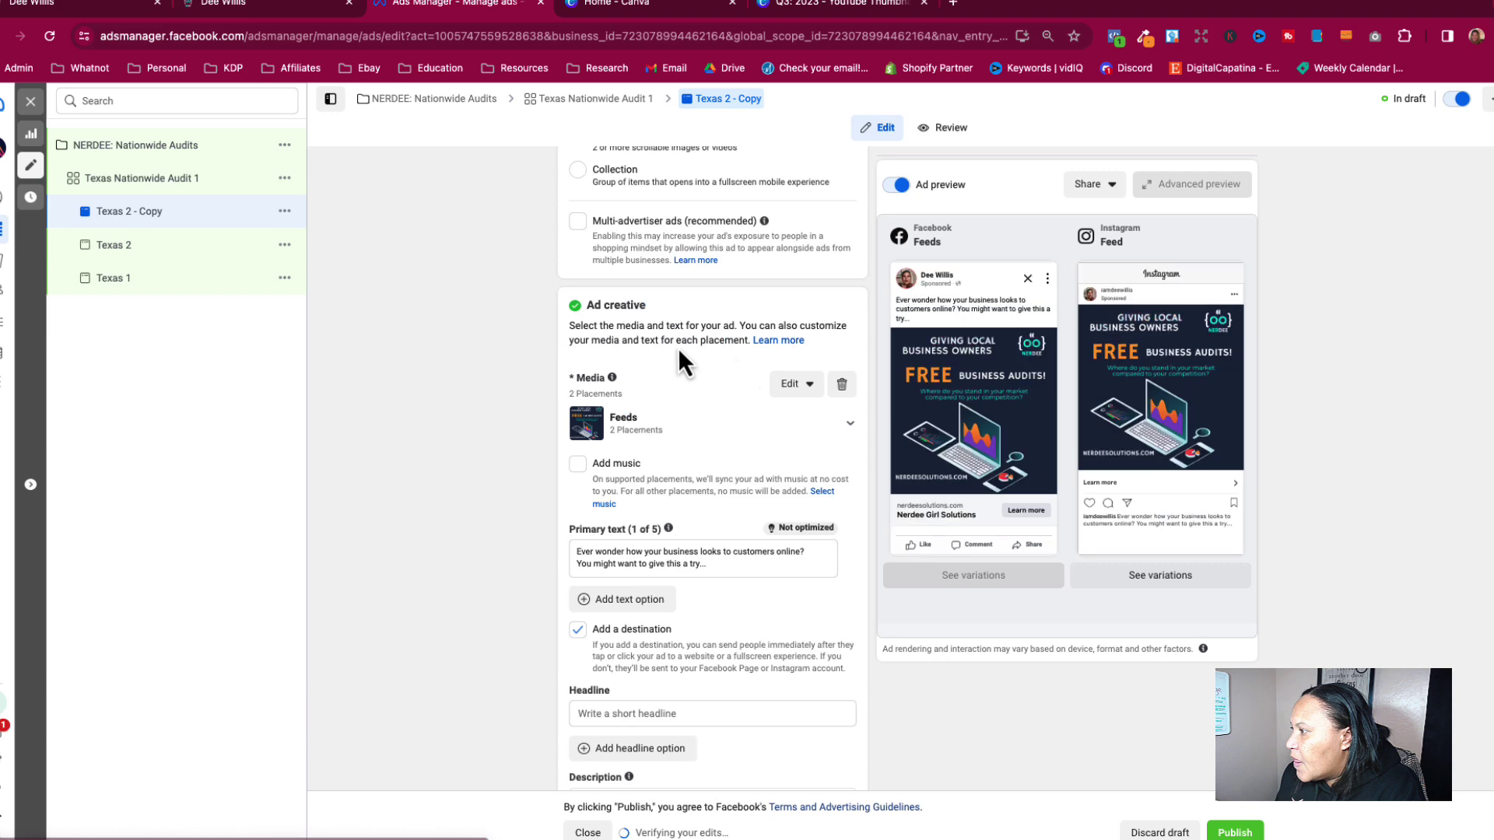
pyautogui.moveTo(650, 209); pyautogui.dragTo(605, 207)
pyautogui.press('BackSpace')
pyautogui.write('3')
# Replace the Texas 3 ad's image with Nerdee Ad 3 in its original crop and turn off added music.
pyautogui.scroll(-6, 502, 356)
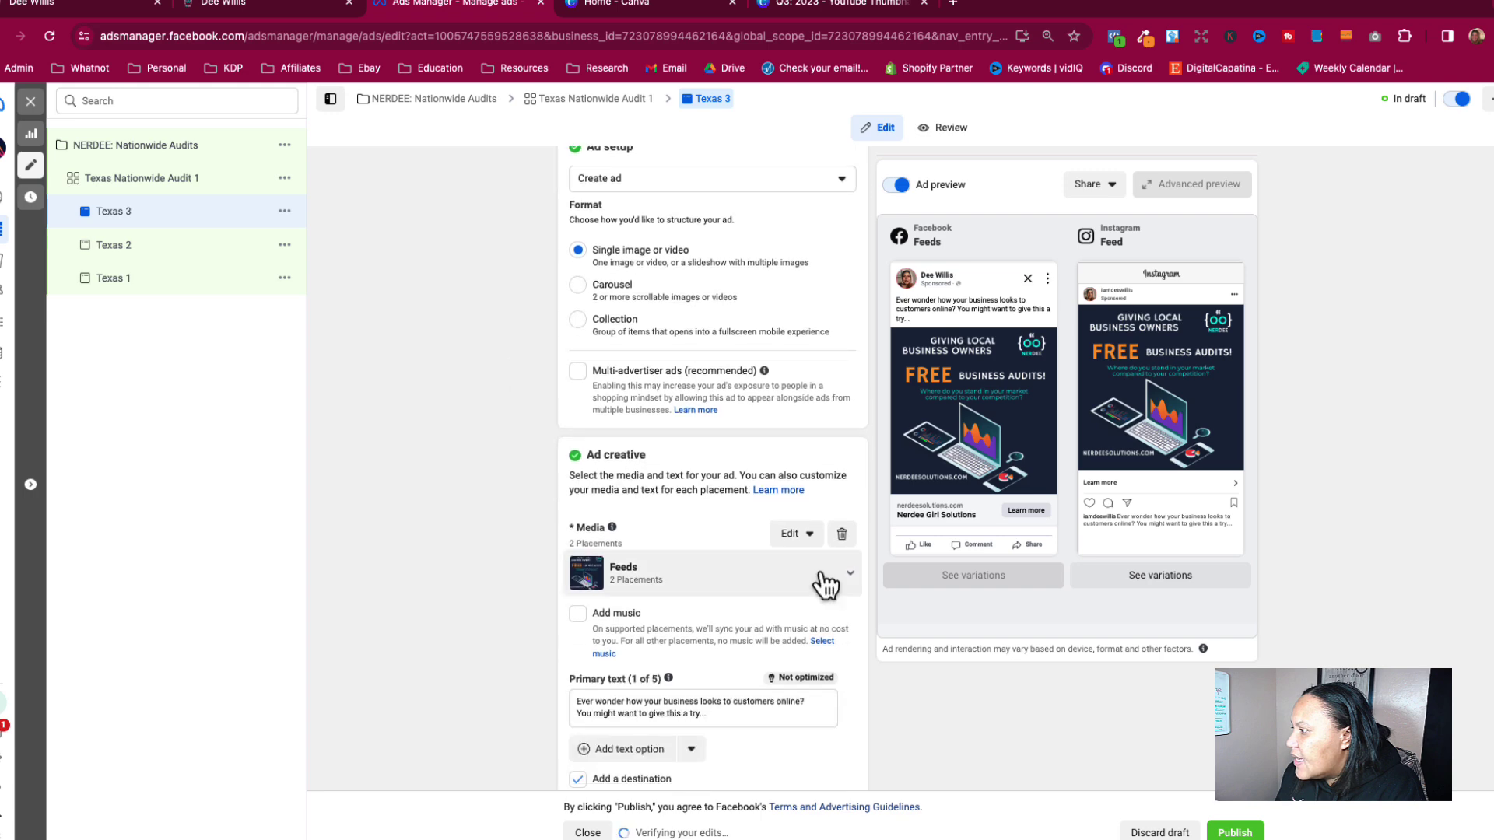
pyautogui.click(842, 534)
pyautogui.click(627, 553)
pyautogui.click(622, 585)
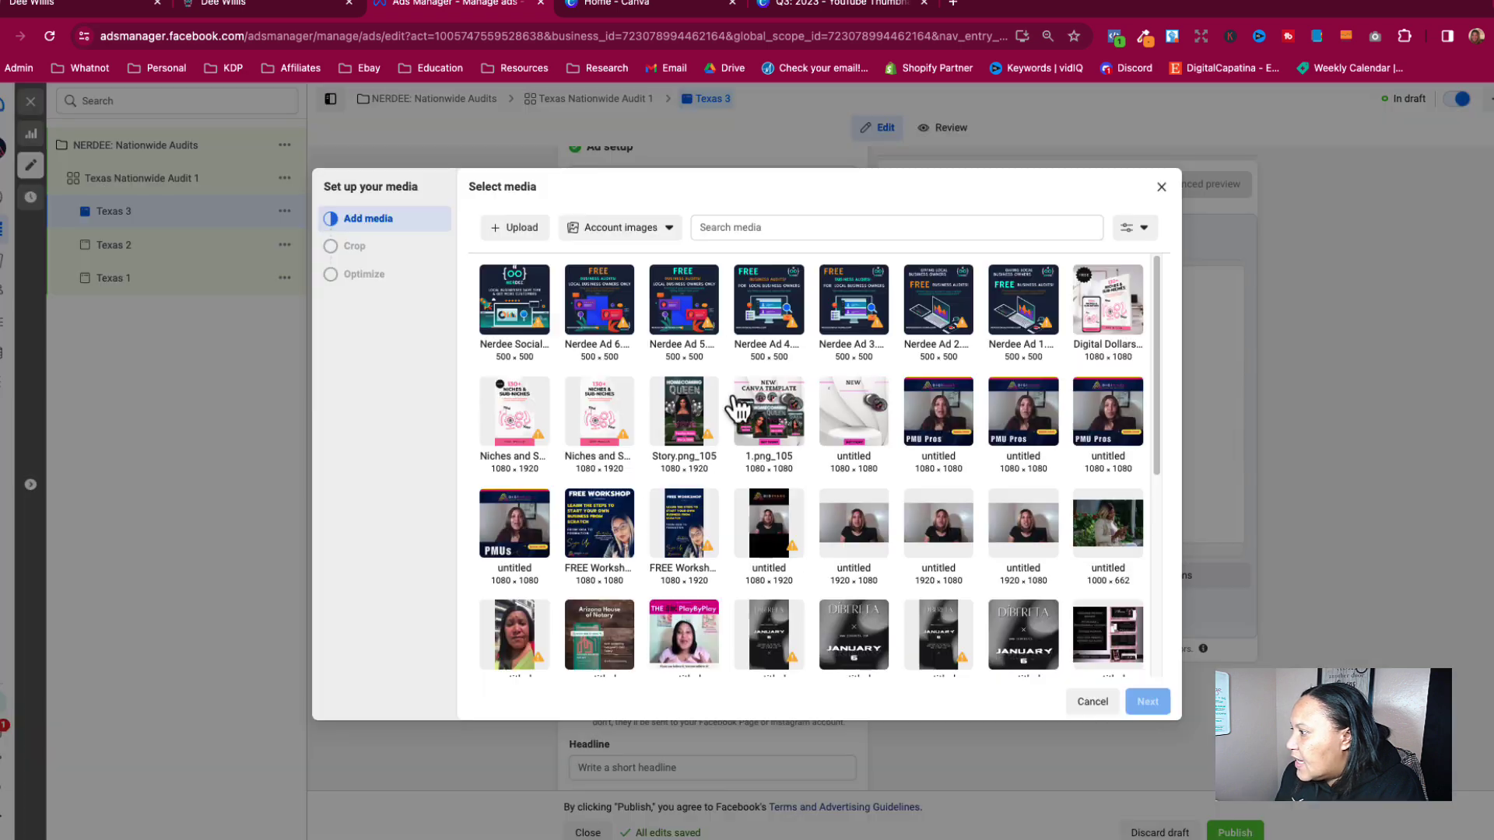
pyautogui.click(856, 315)
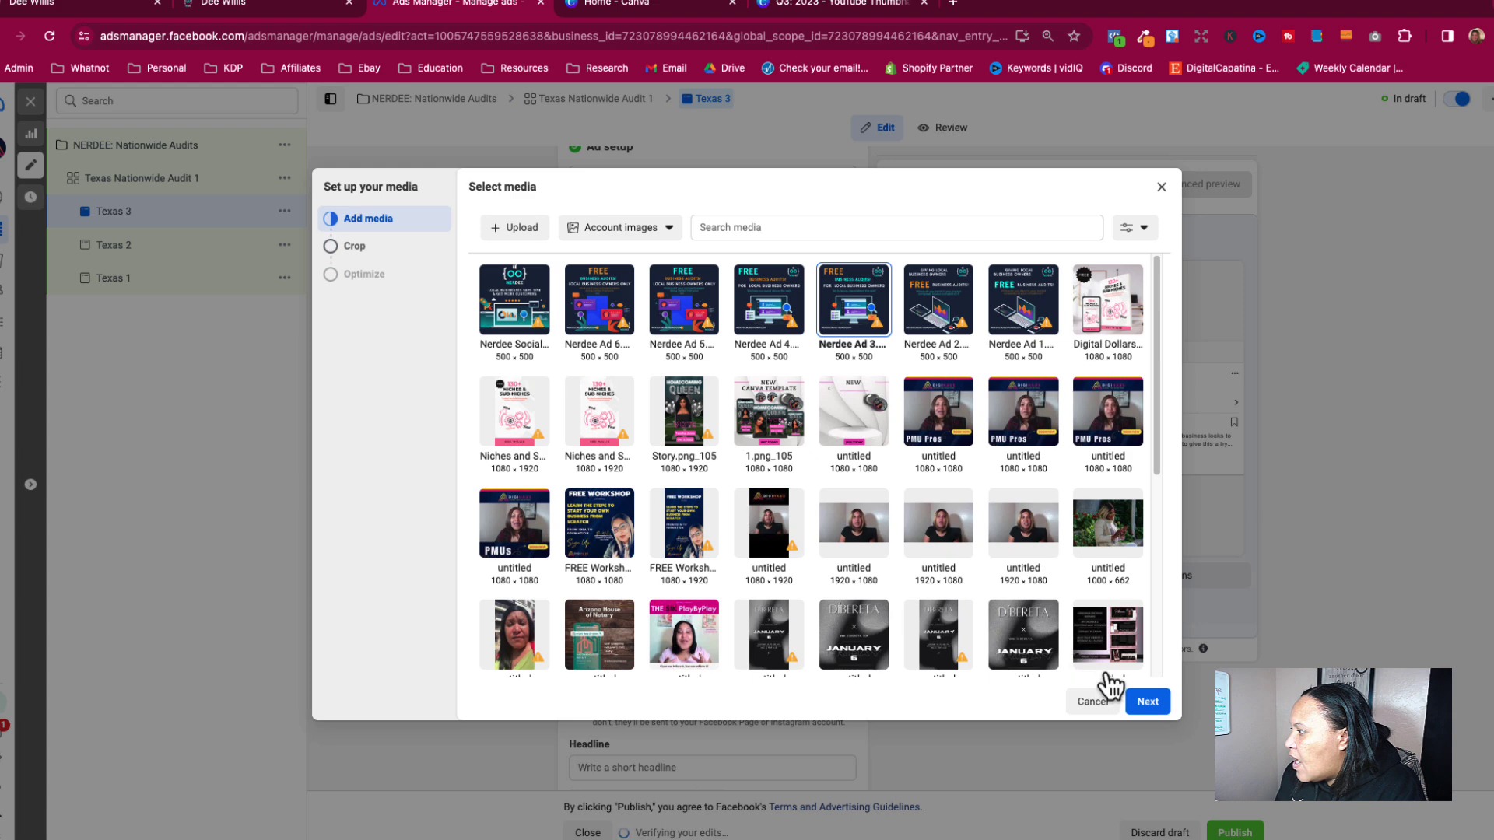
pyautogui.click(1149, 703)
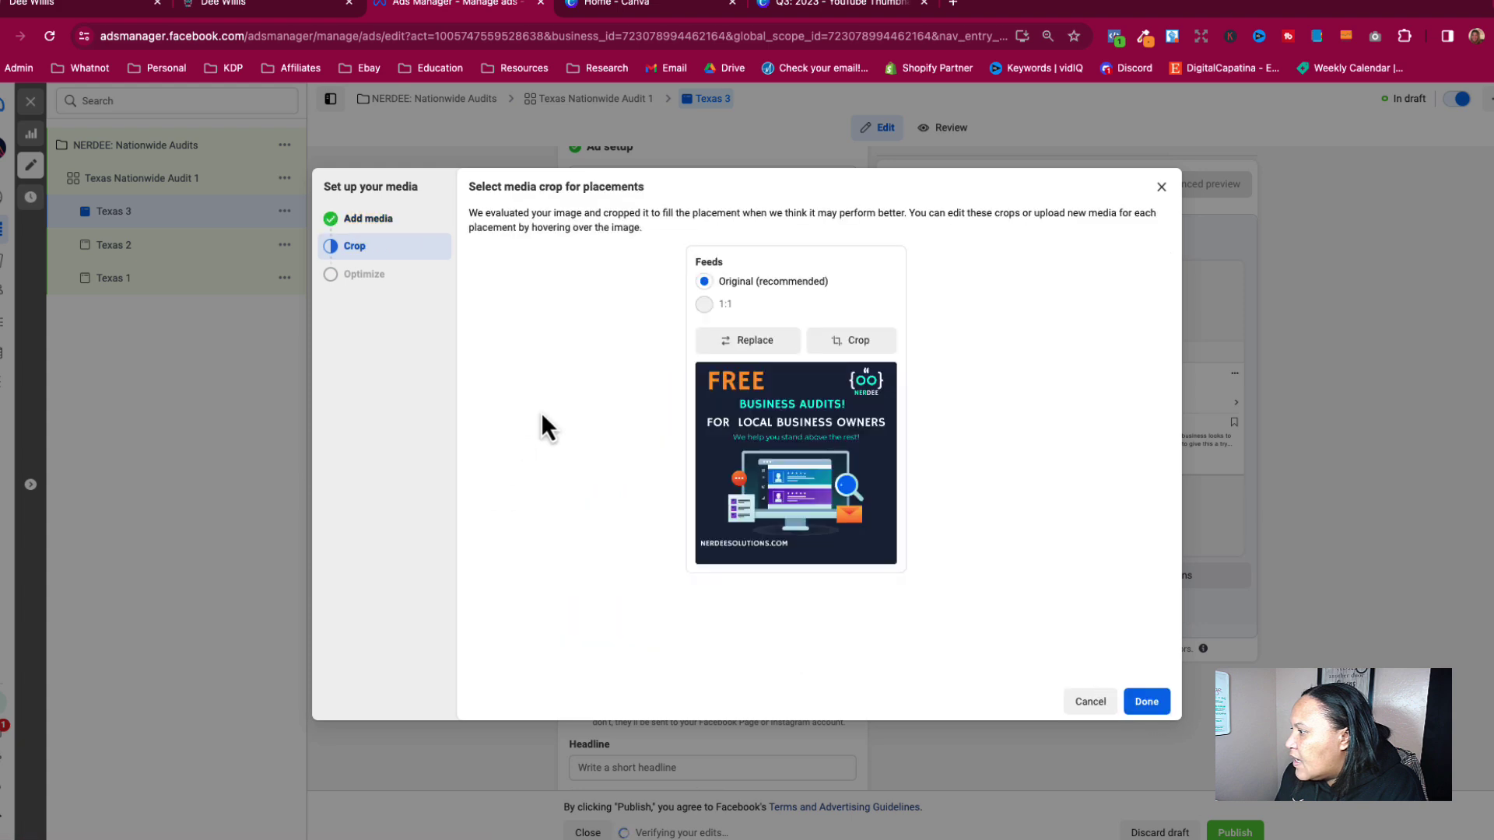
pyautogui.click(1152, 702)
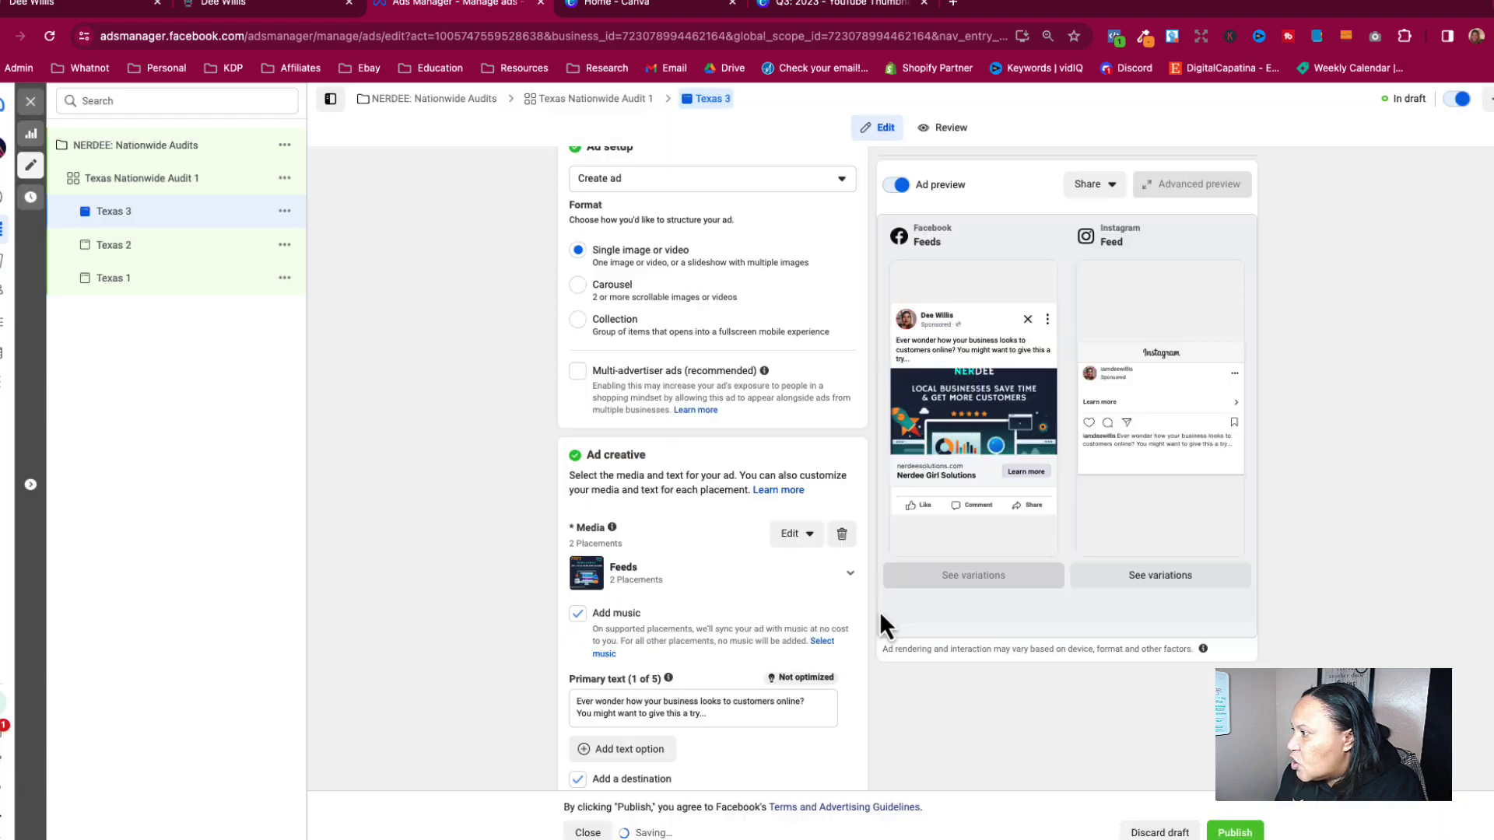
pyautogui.click(580, 613)
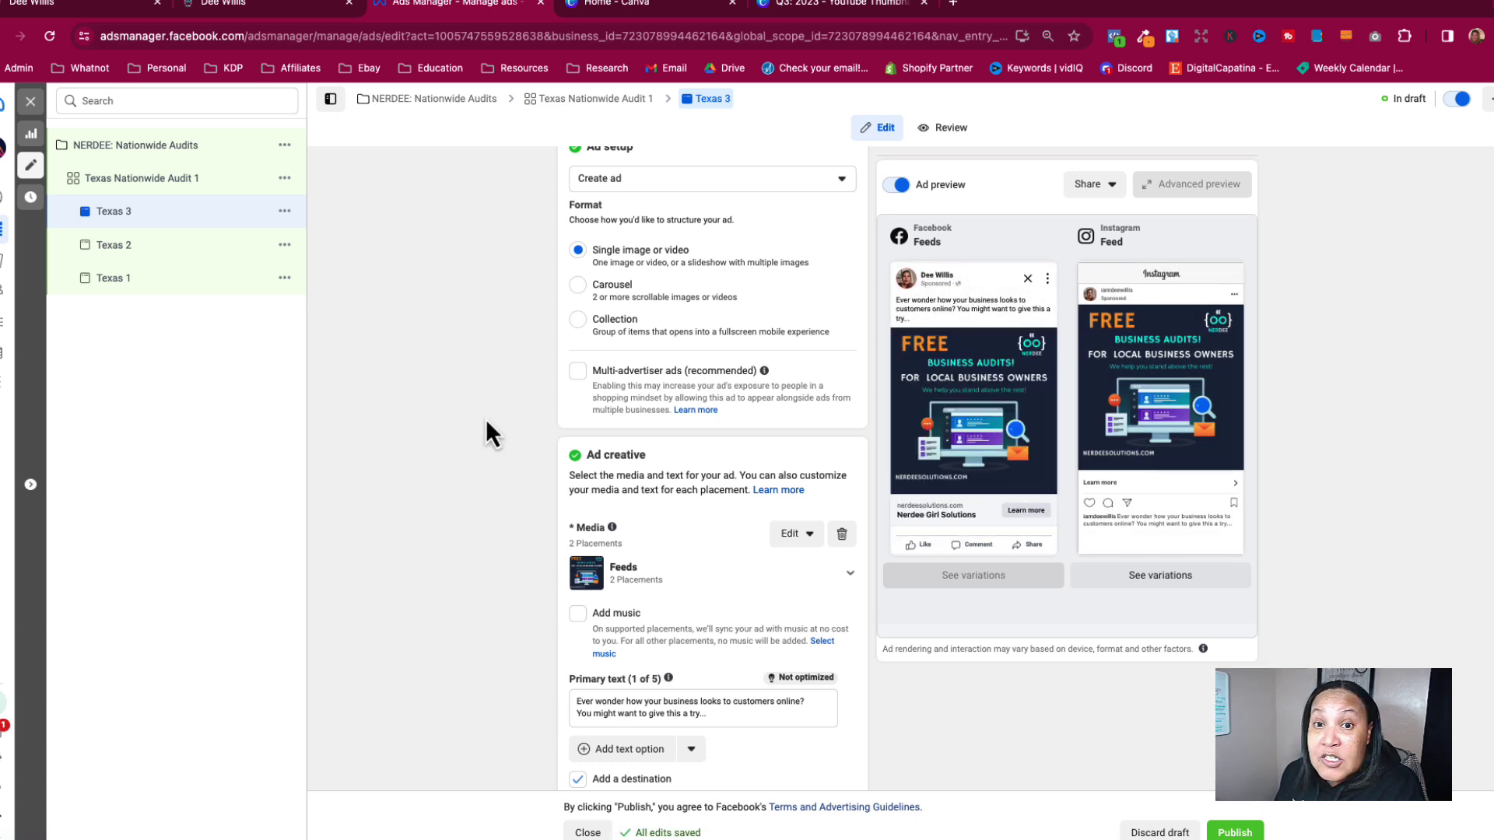
# Quickly duplicate the Texas 3 ad and rename the copy "Texas 4".
pyautogui.scroll(-2, 486, 419)
pyautogui.scroll(3, 488, 419)
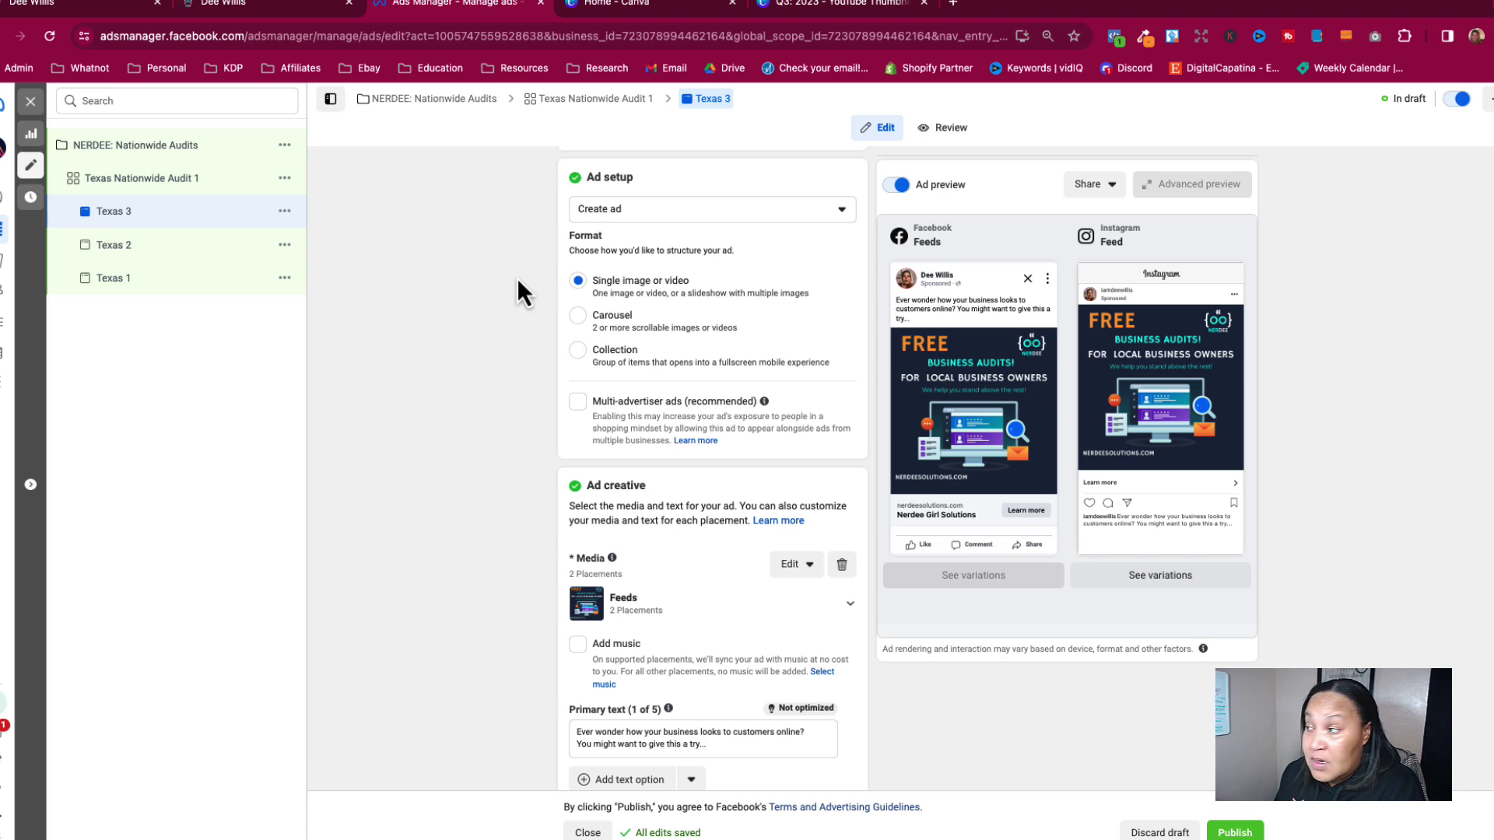
pyautogui.scroll(1, 545, 426)
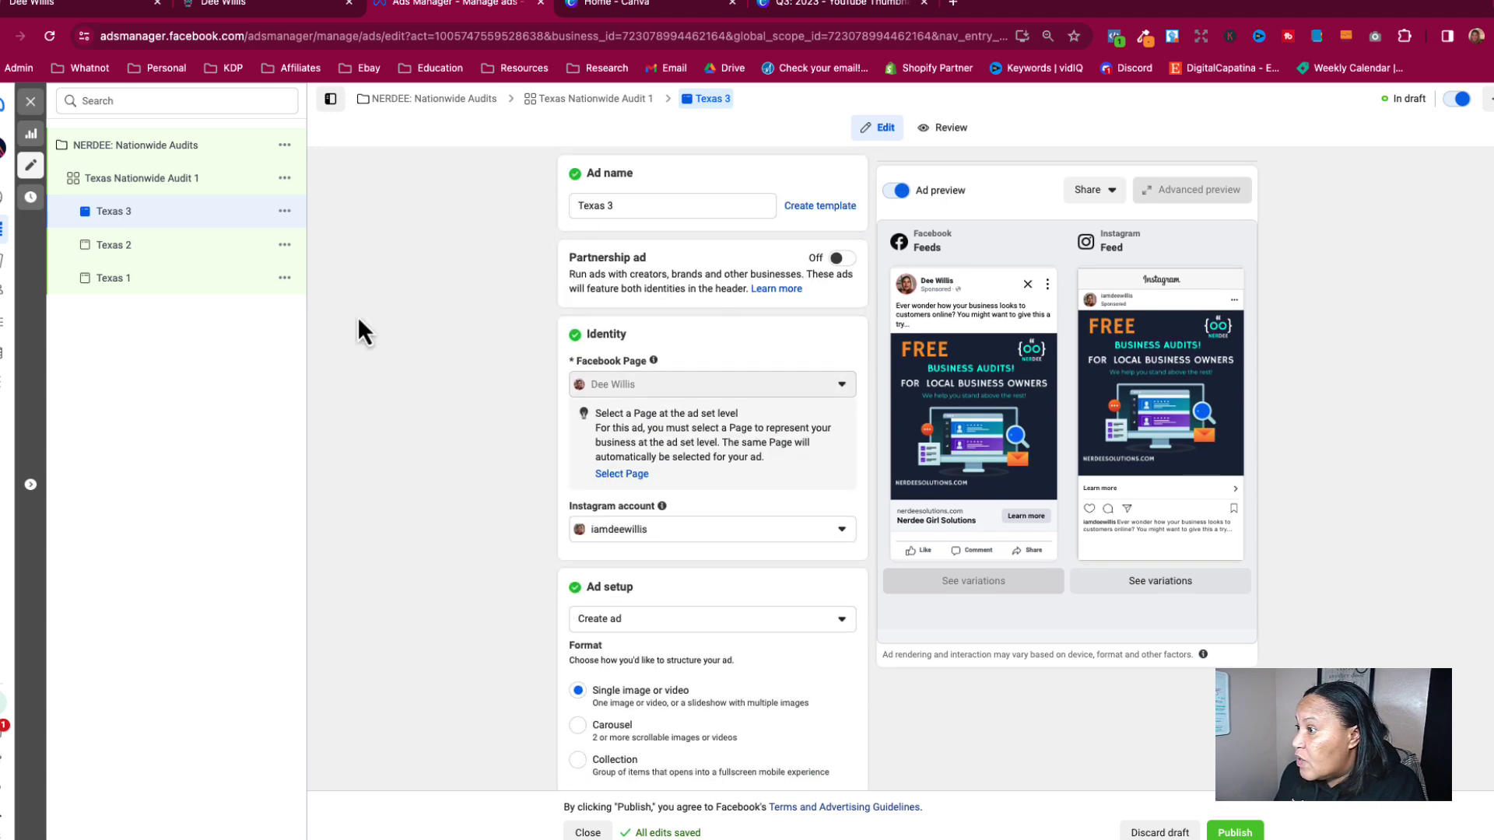
pyautogui.click(285, 211)
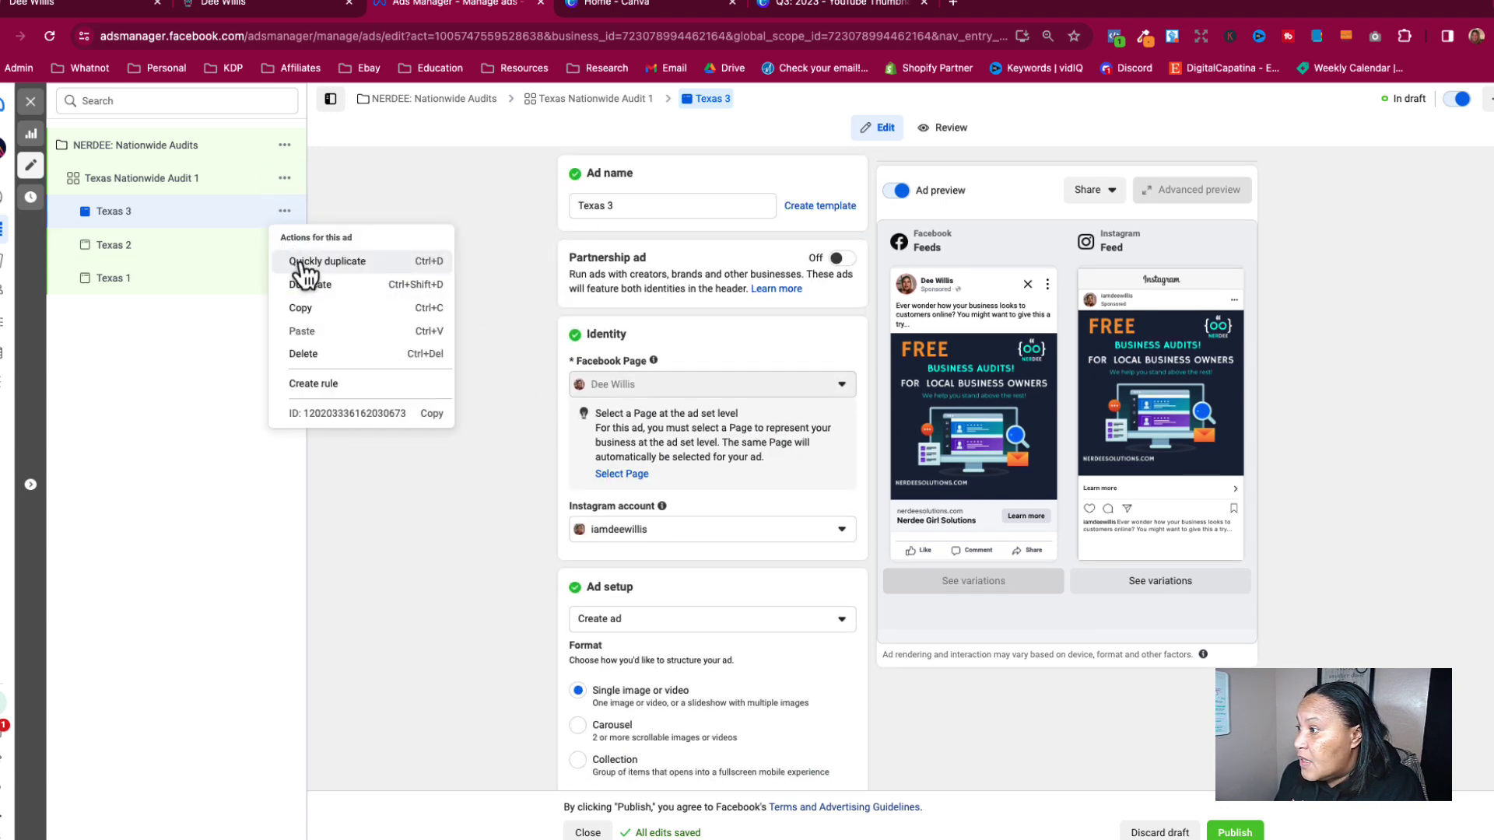
pyautogui.click(305, 265)
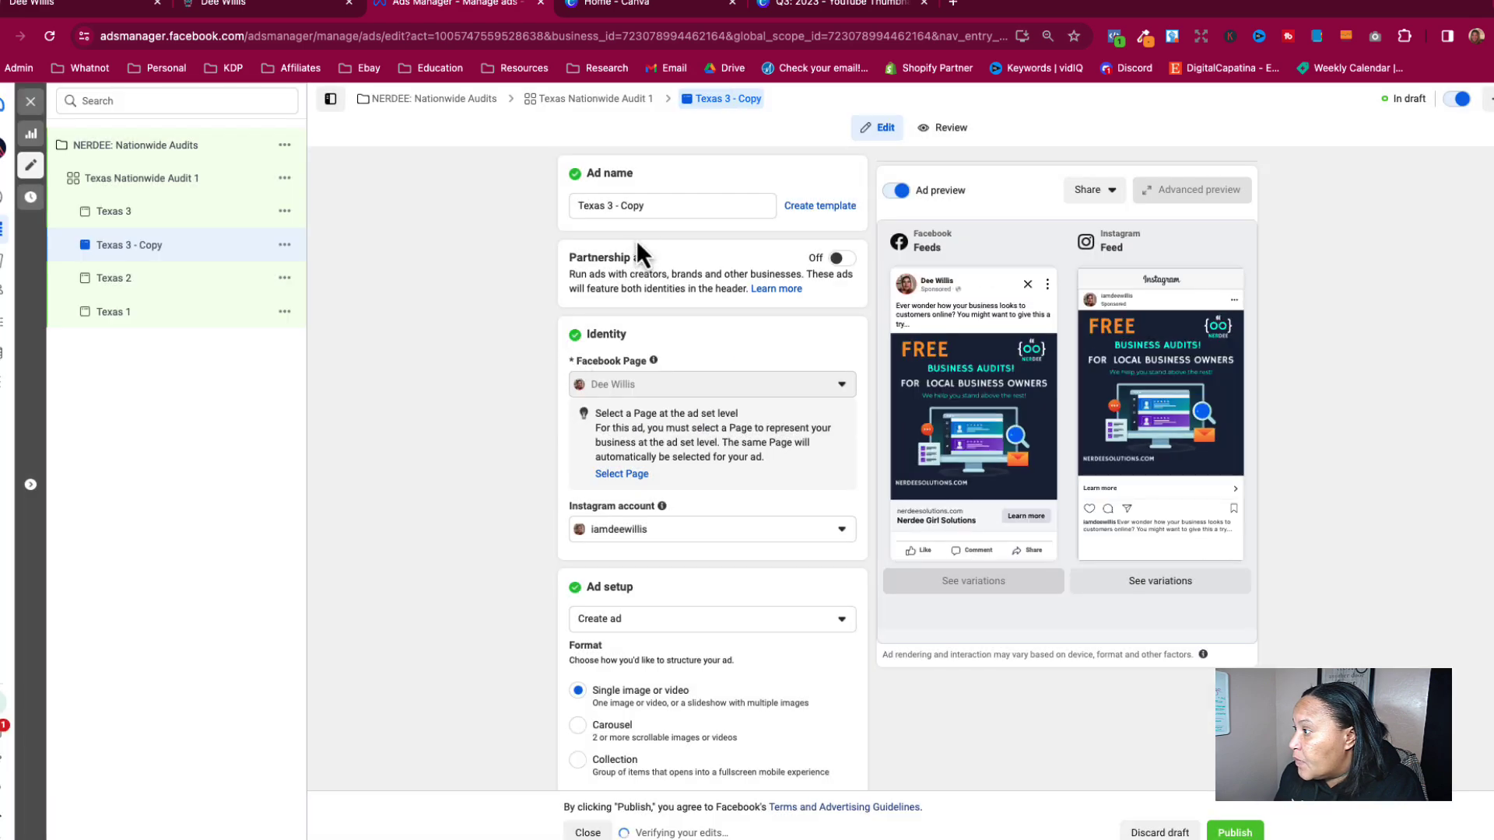
pyautogui.moveTo(646, 206); pyautogui.dragTo(614, 208)
pyautogui.click(536, 278)
# Replace the Texas 4 ad's image with Nerdee Ad 4 in its original crop and turn off added music.
pyautogui.scroll(-3, 525, 393)
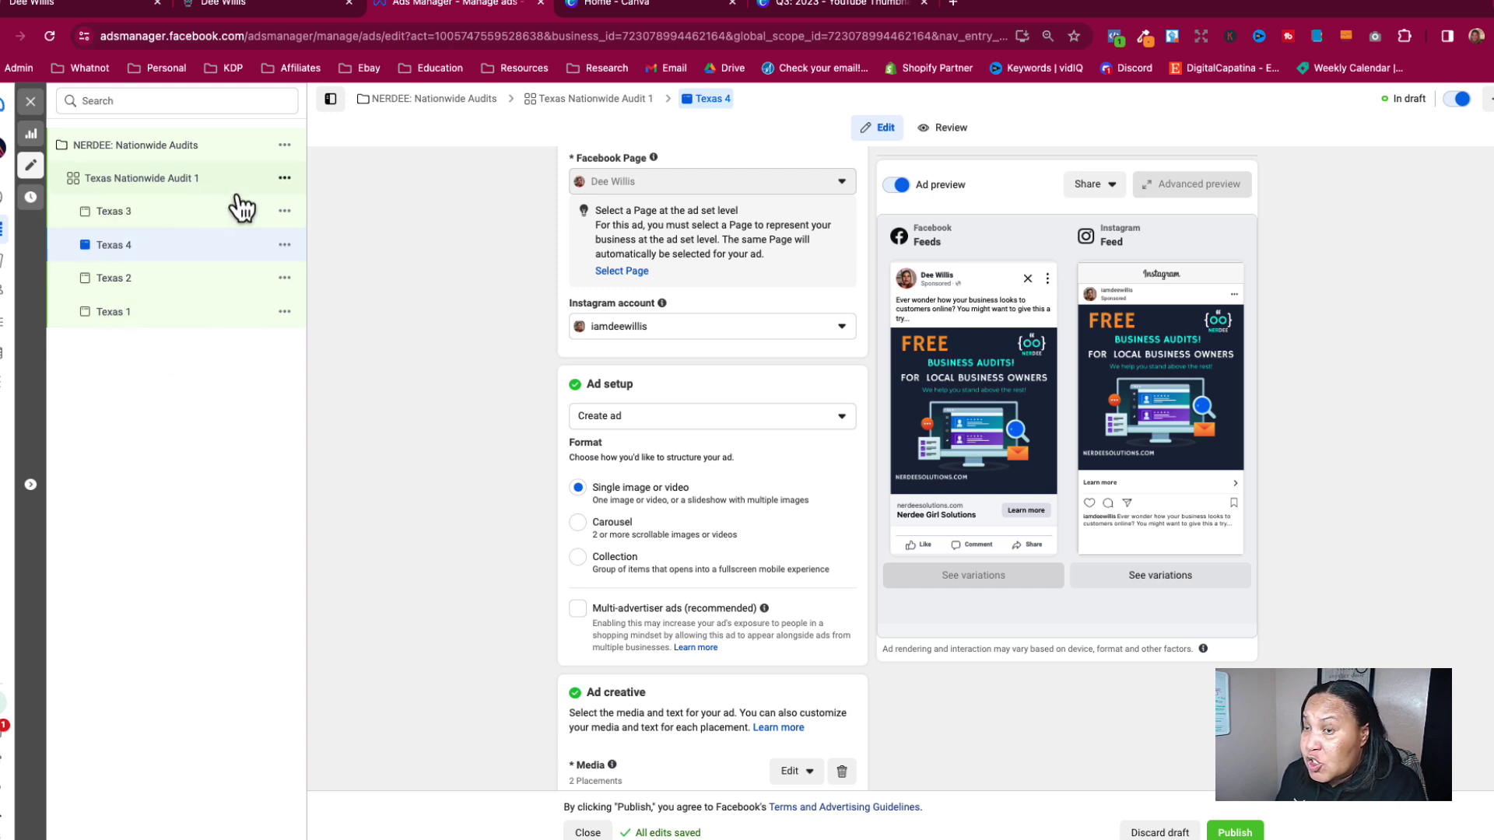
pyautogui.scroll(1, 503, 512)
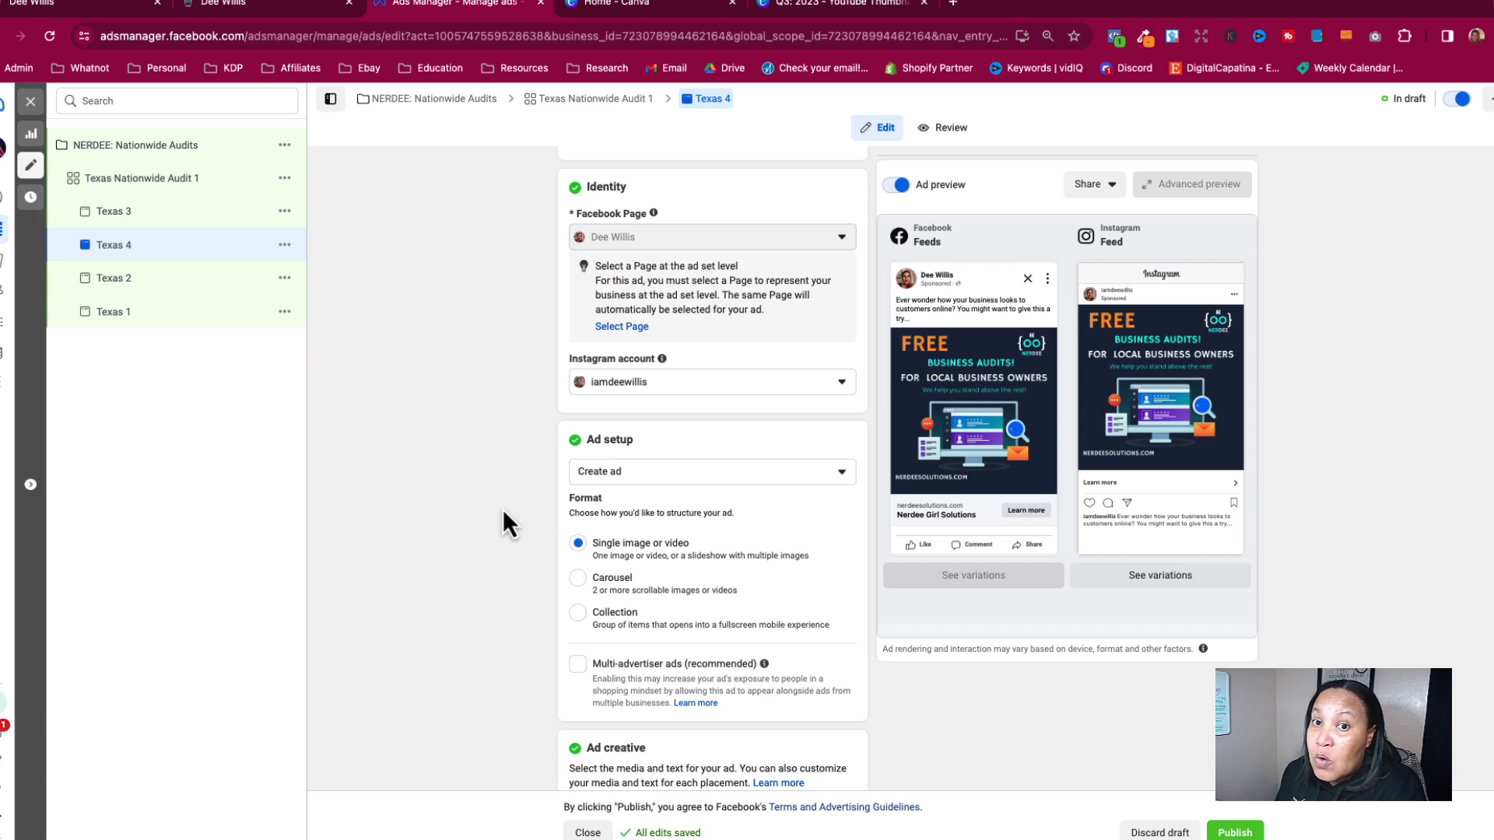
pyautogui.scroll(-5, 502, 511)
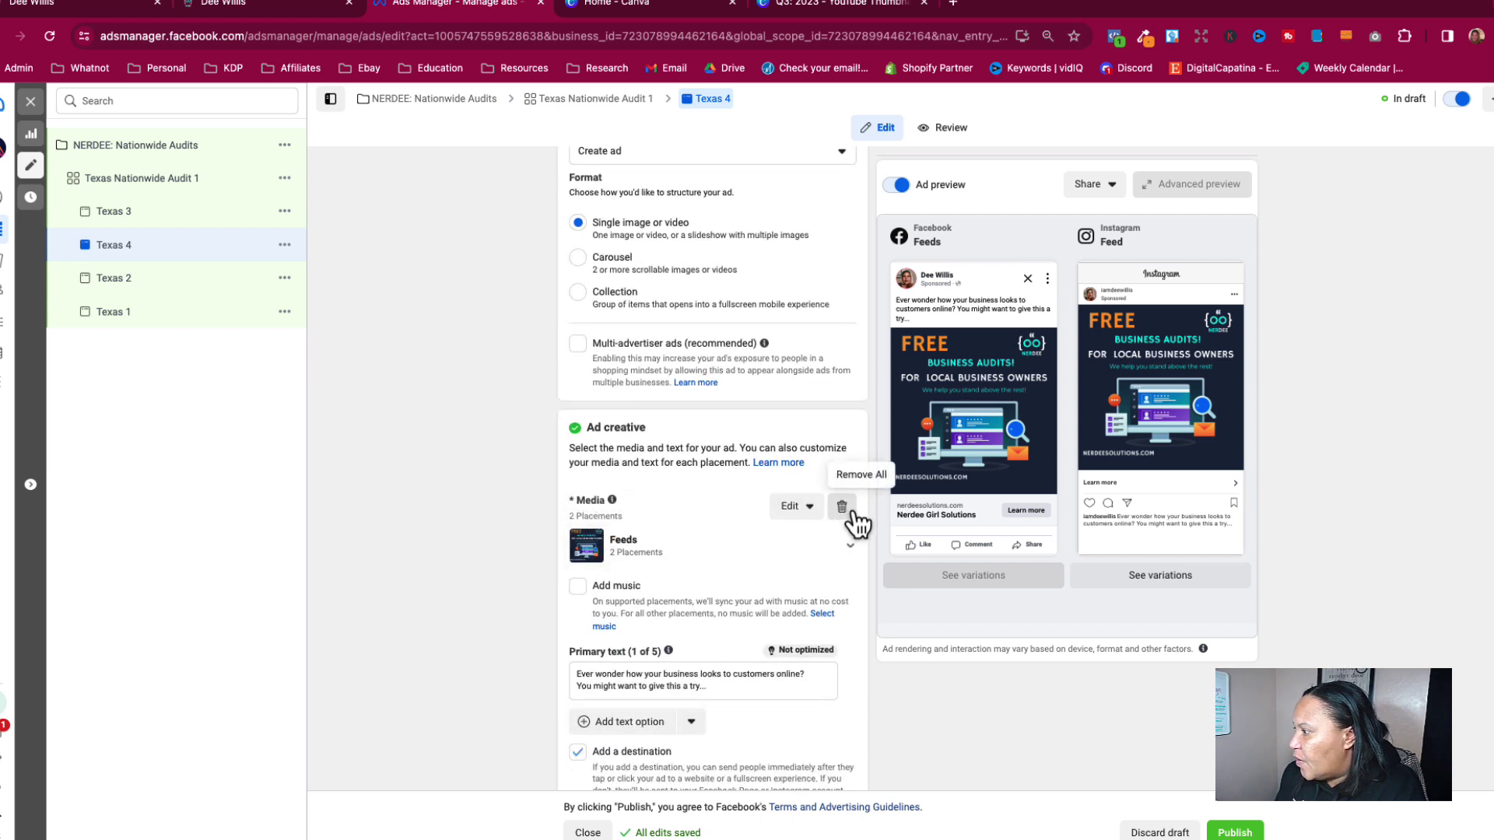
pyautogui.click(842, 514)
pyautogui.click(650, 526)
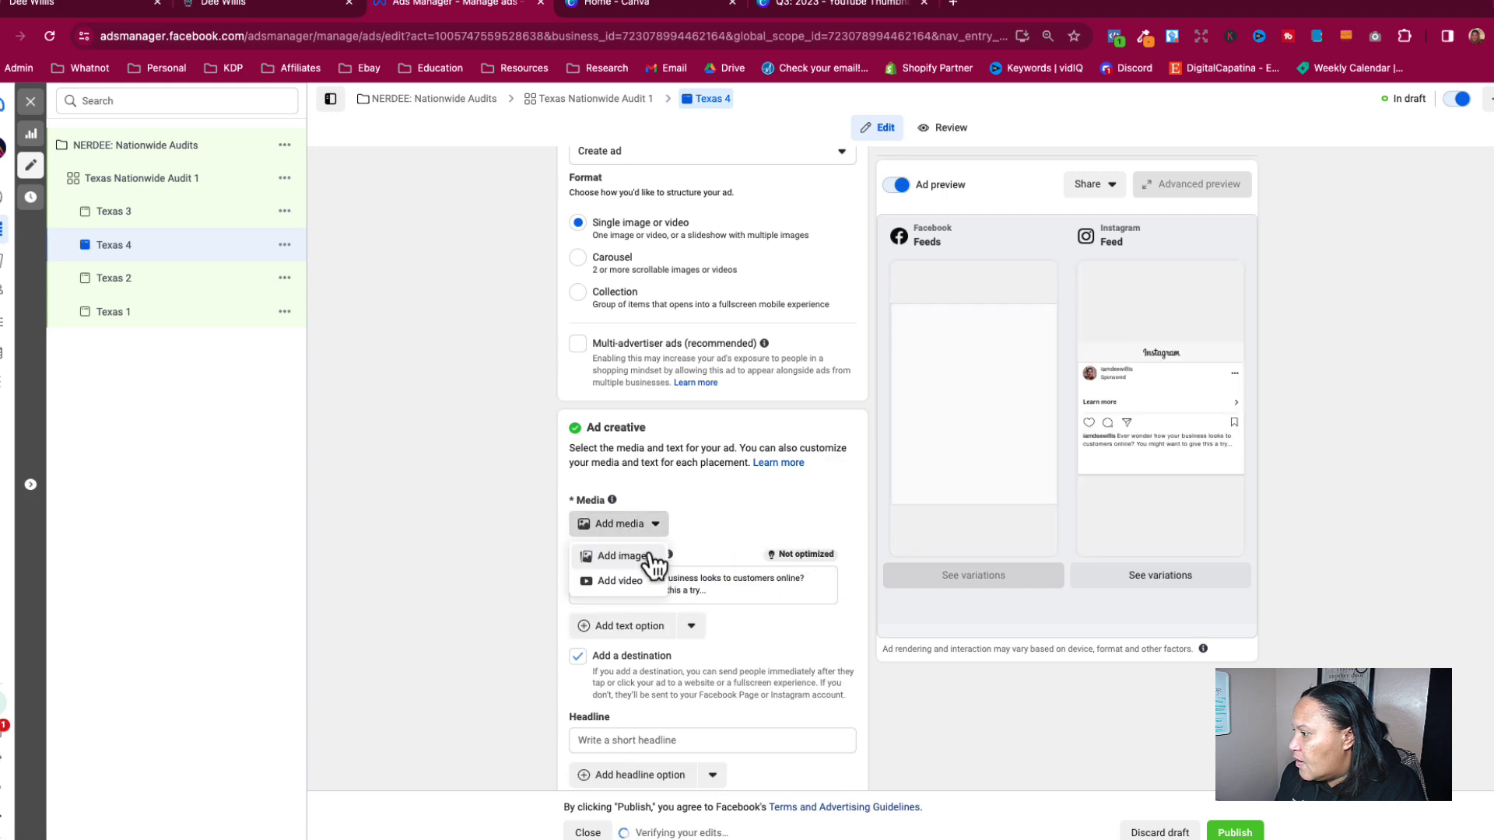
pyautogui.click(622, 556)
pyautogui.click(764, 300)
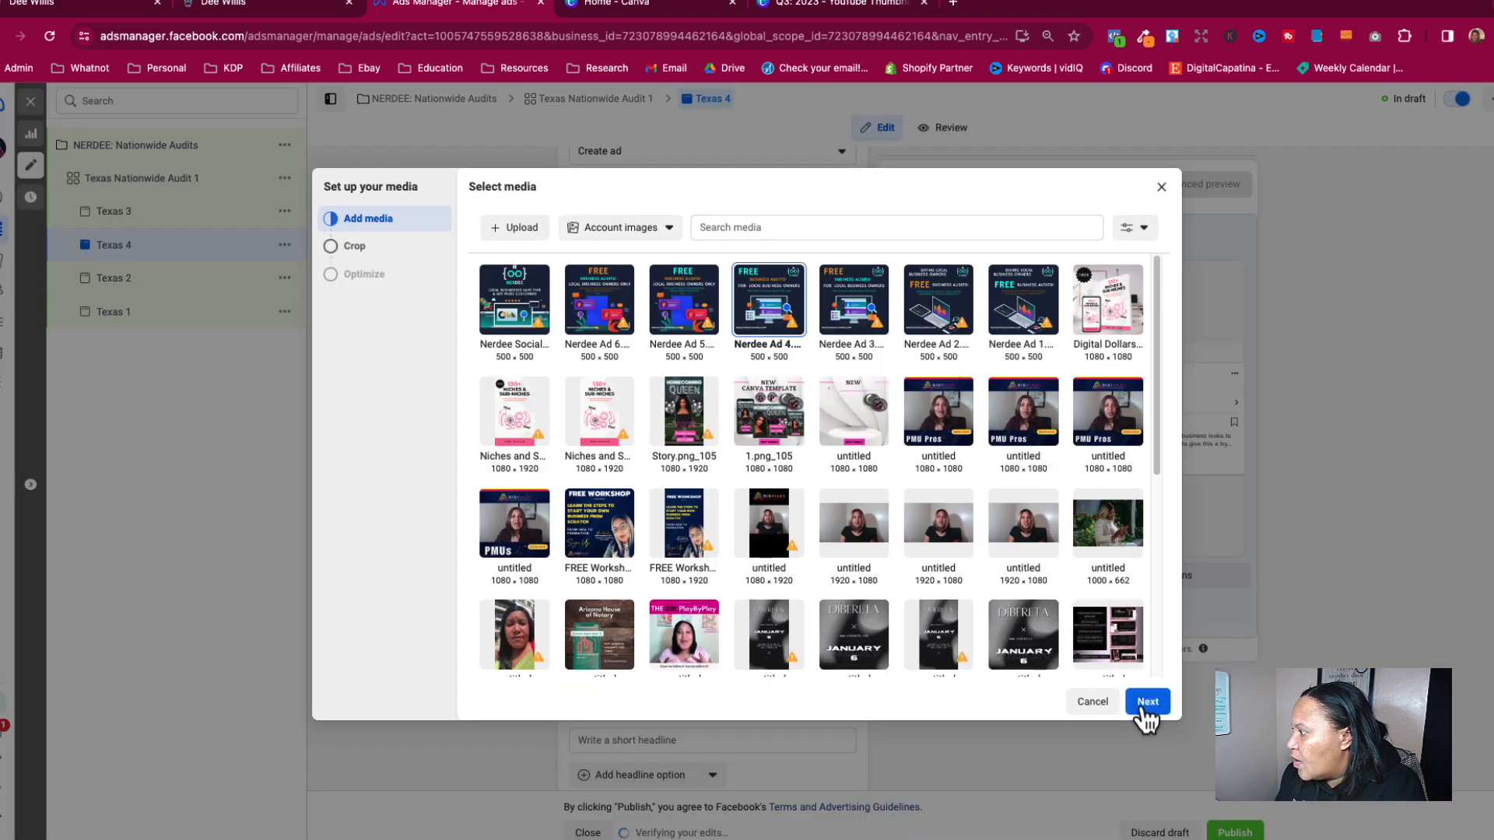
pyautogui.click(1130, 698)
pyautogui.click(1148, 701)
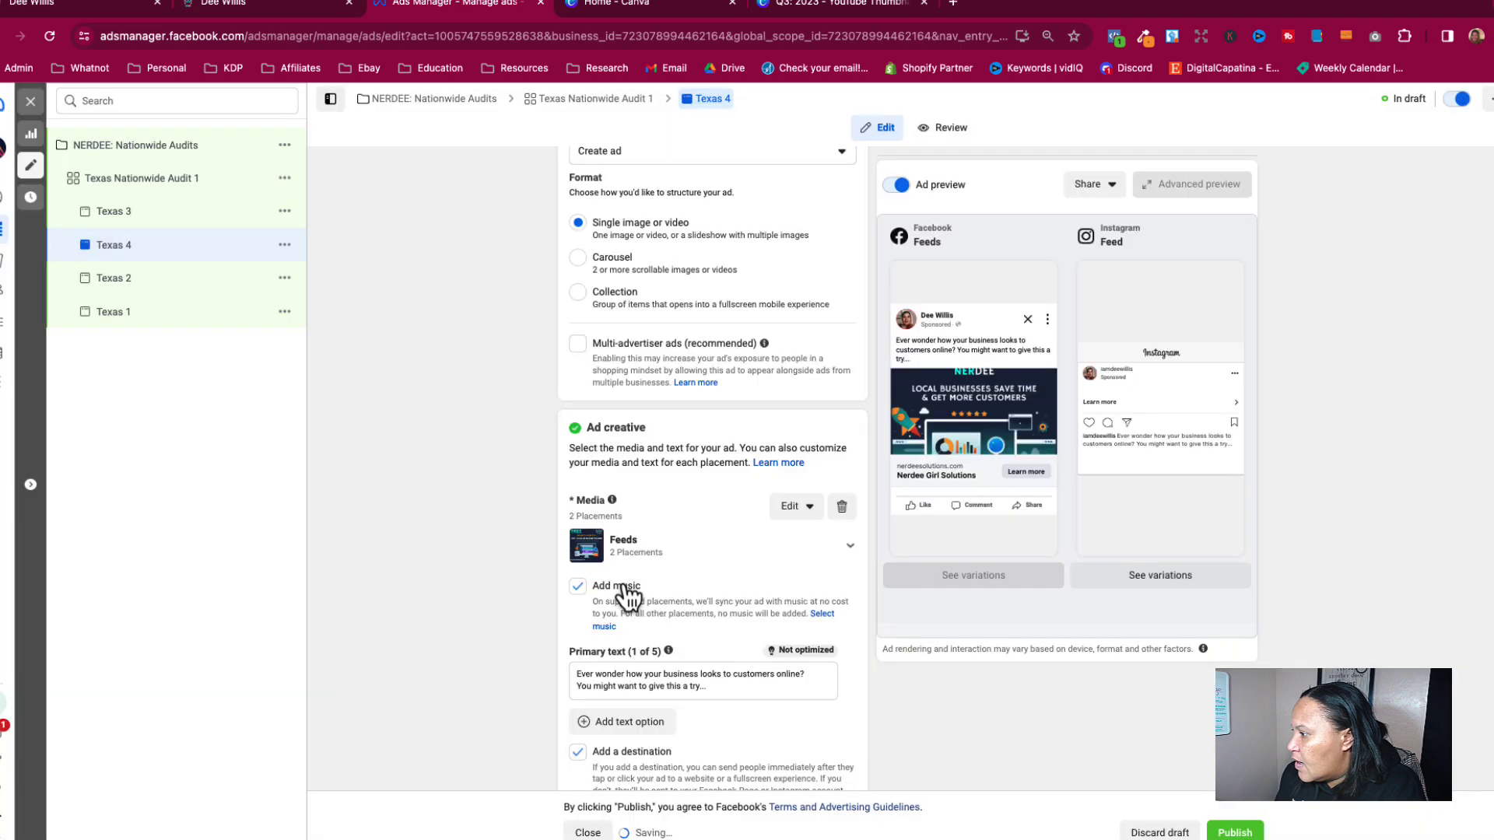
pyautogui.click(578, 586)
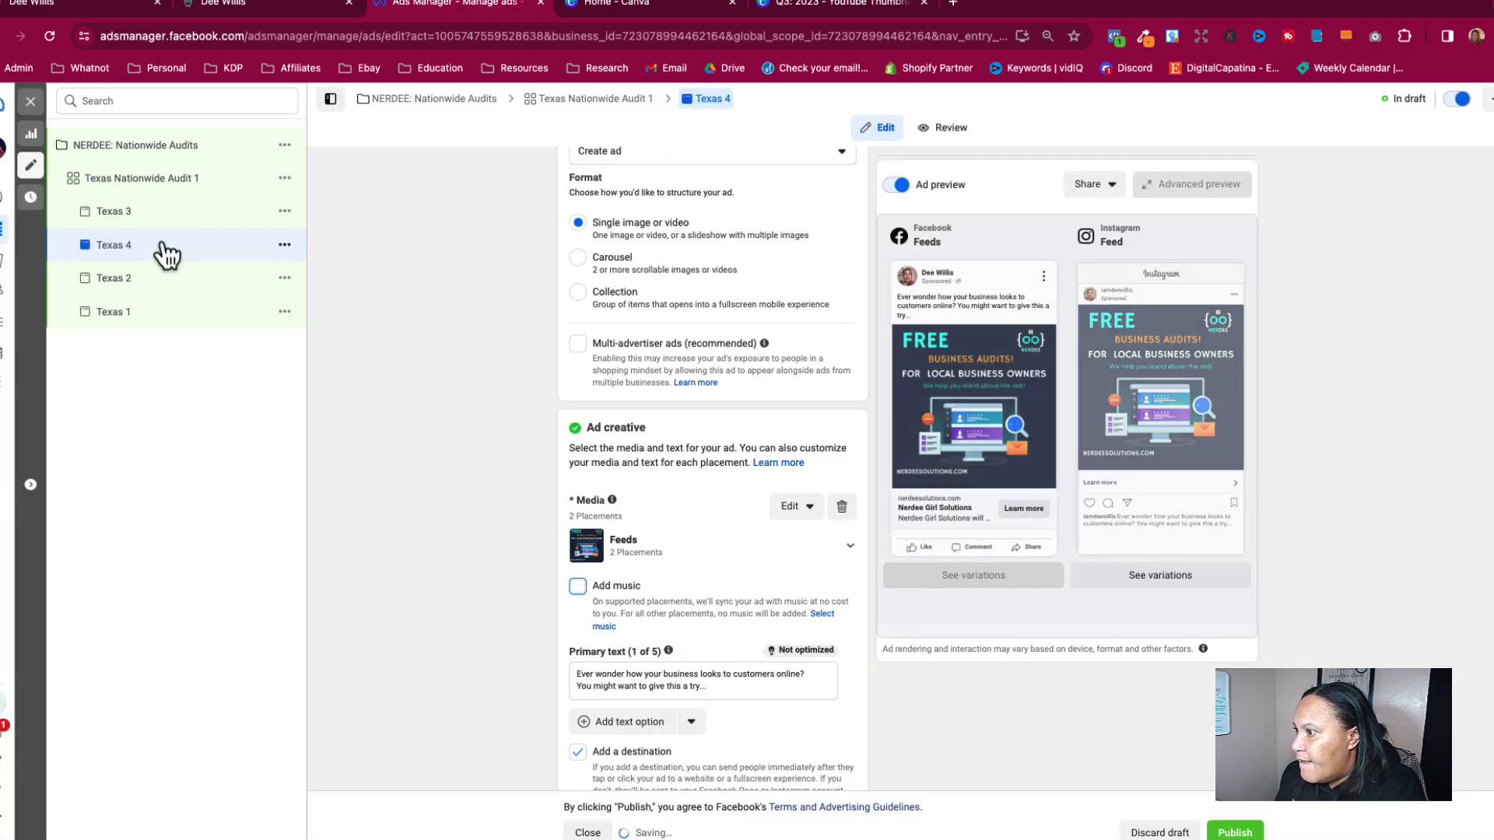
# Quickly duplicate the Texas 4 ad and rename the copy "Texas 5".
pyautogui.click(285, 245)
pyautogui.click(302, 295)
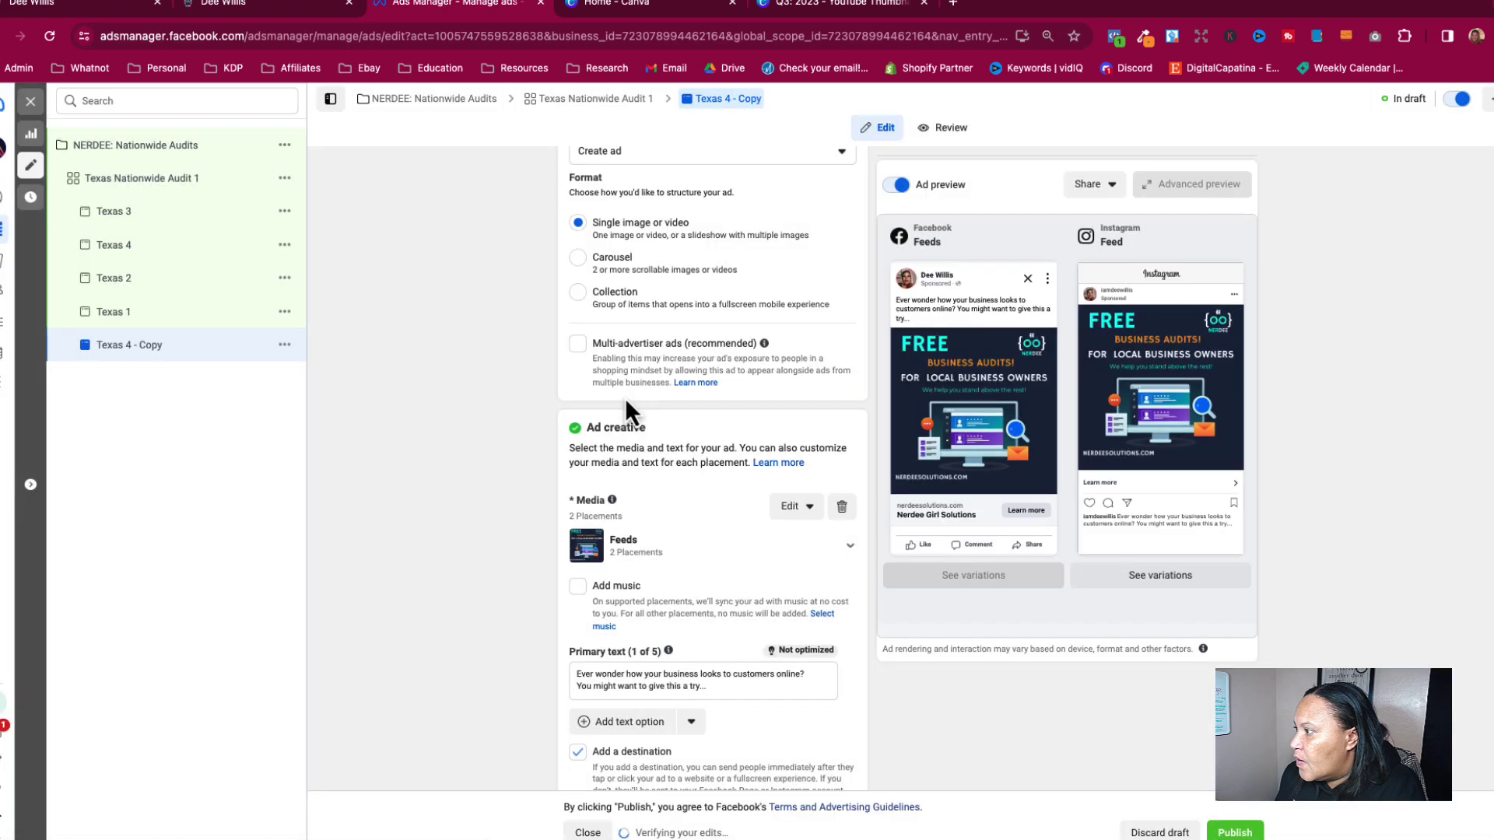
pyautogui.scroll(6, 624, 399)
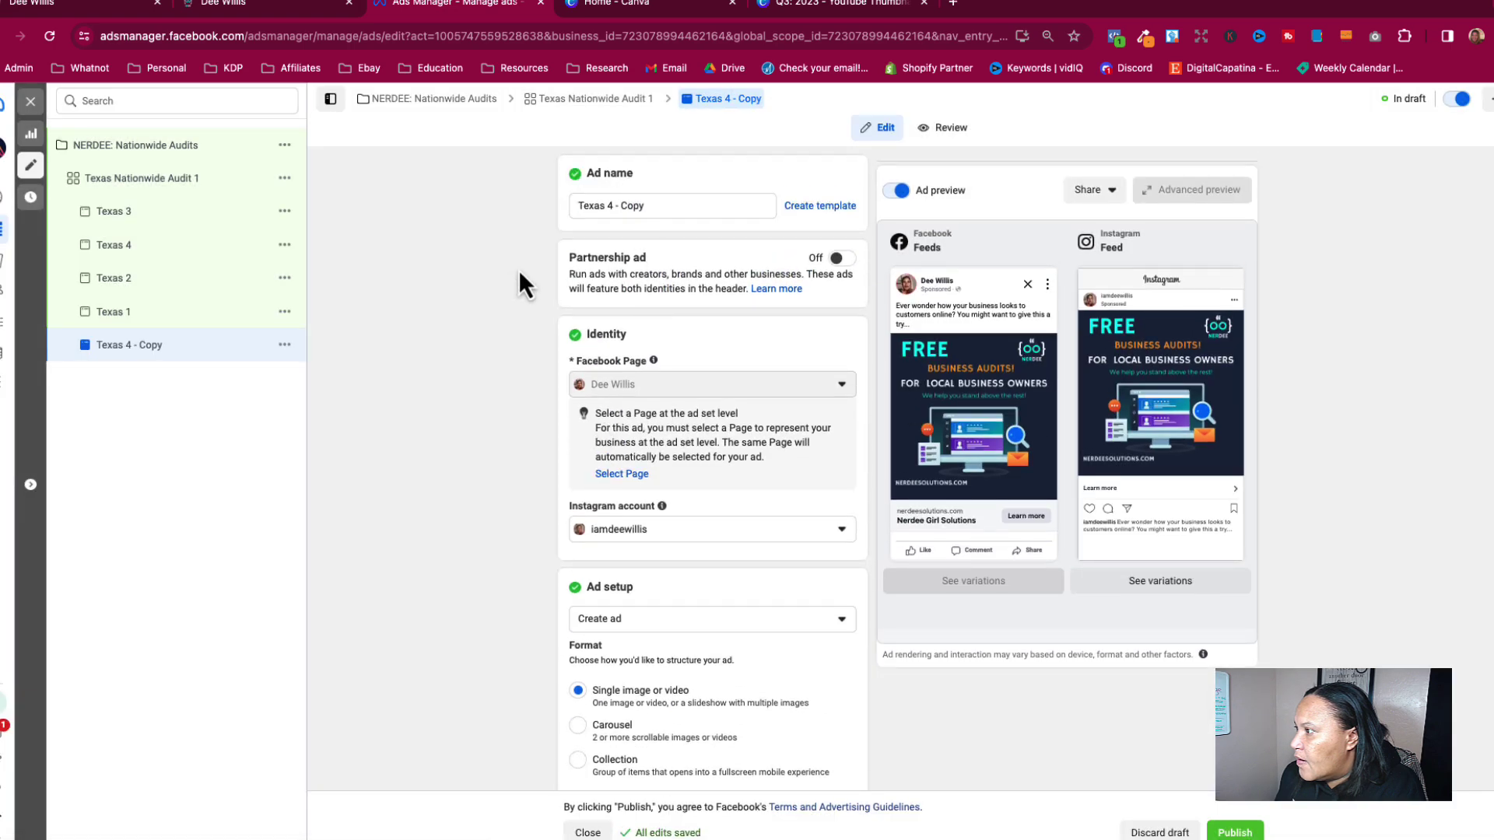
pyautogui.moveTo(645, 206); pyautogui.dragTo(621, 205)
pyautogui.press('BackSpace')
pyautogui.click(497, 296)
# Replace the Texas 5 ad's image with Nerdee Ad 5 in its original crop and turn off added music.
pyautogui.scroll(-9, 516, 441)
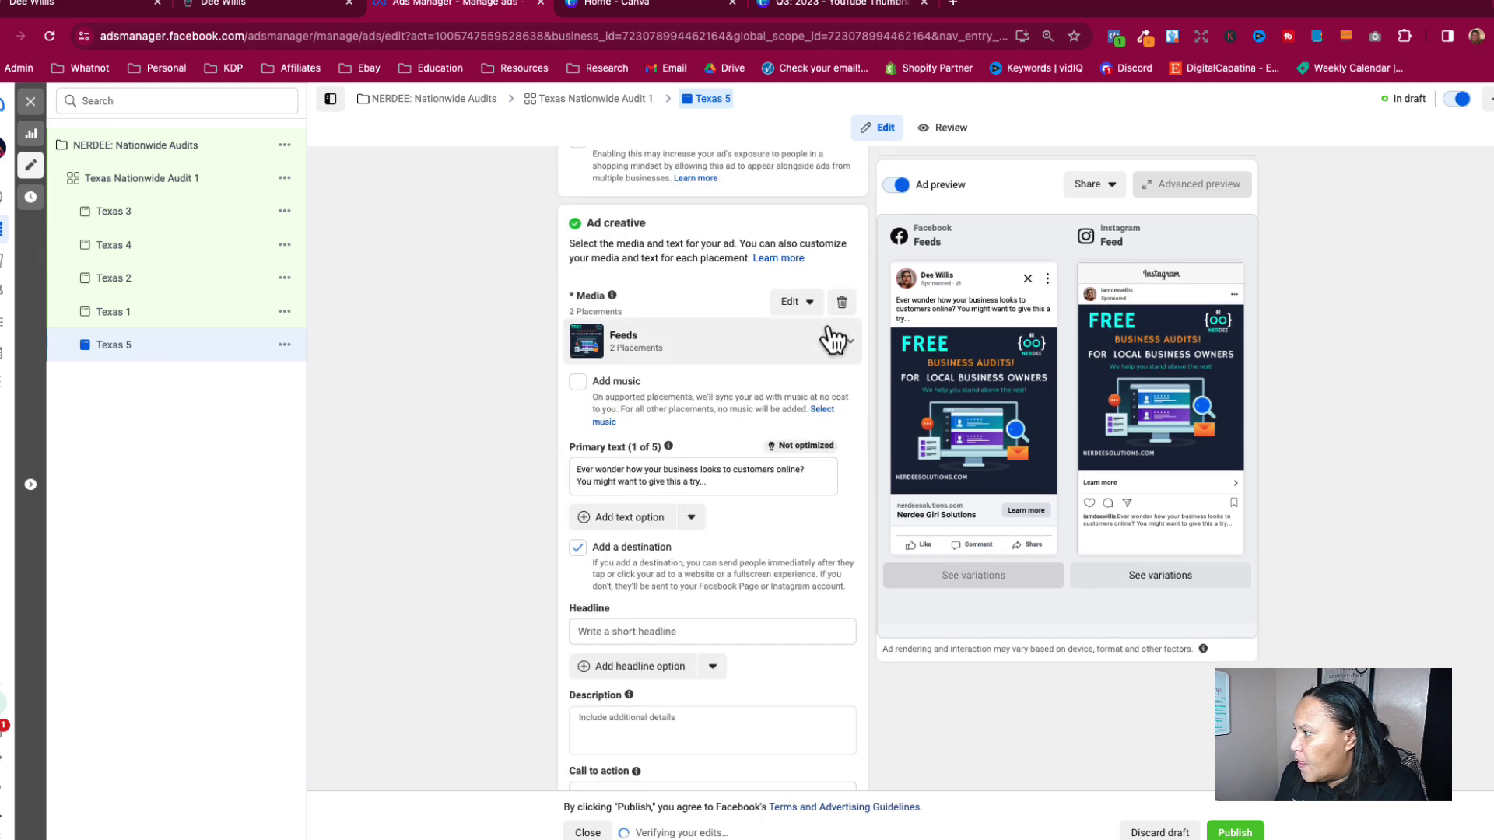
pyautogui.moveTo(661, 355)
pyautogui.click(635, 319)
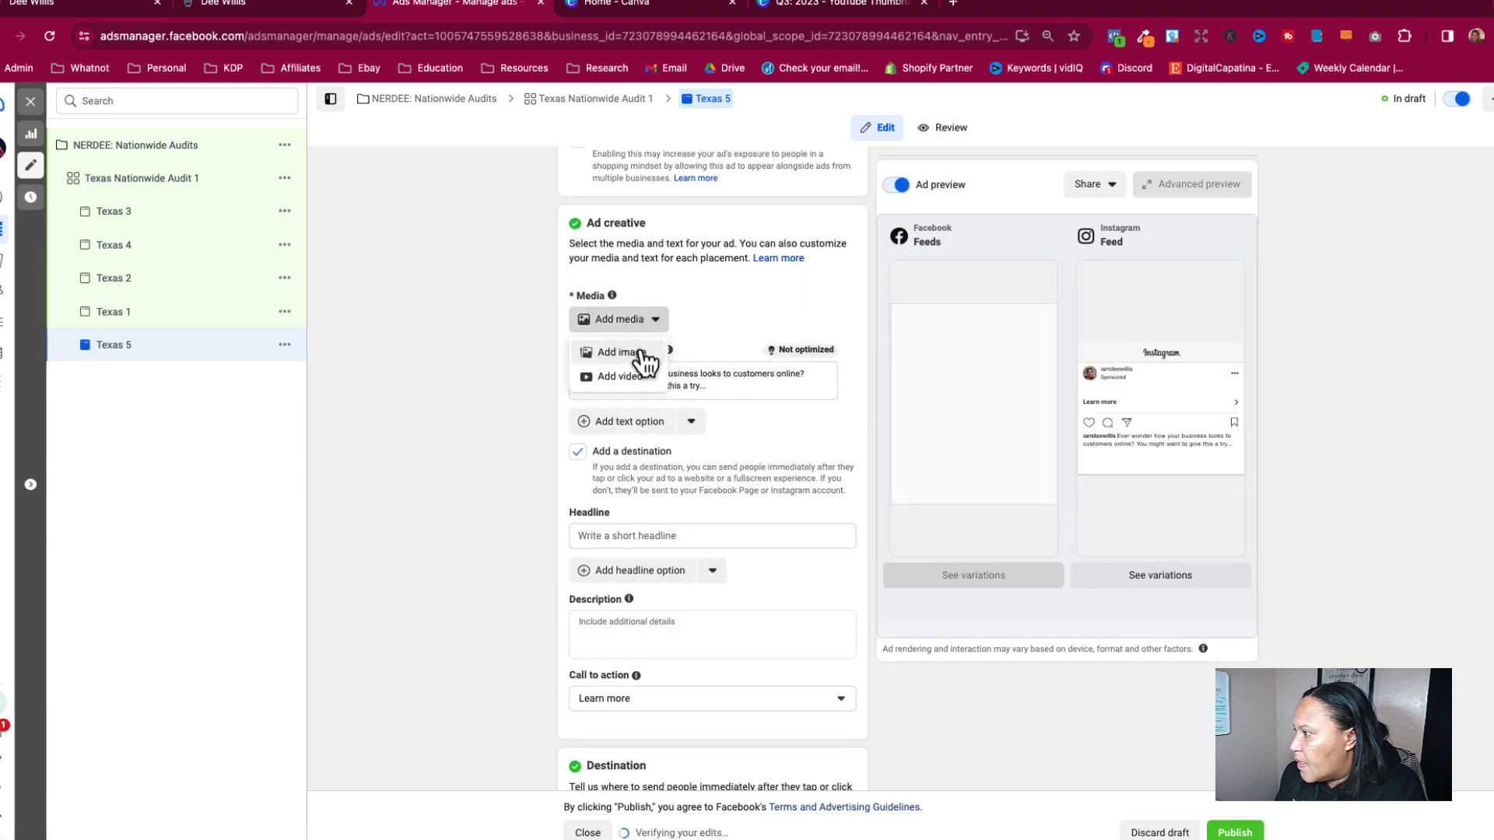
pyautogui.click(635, 348)
pyautogui.click(710, 314)
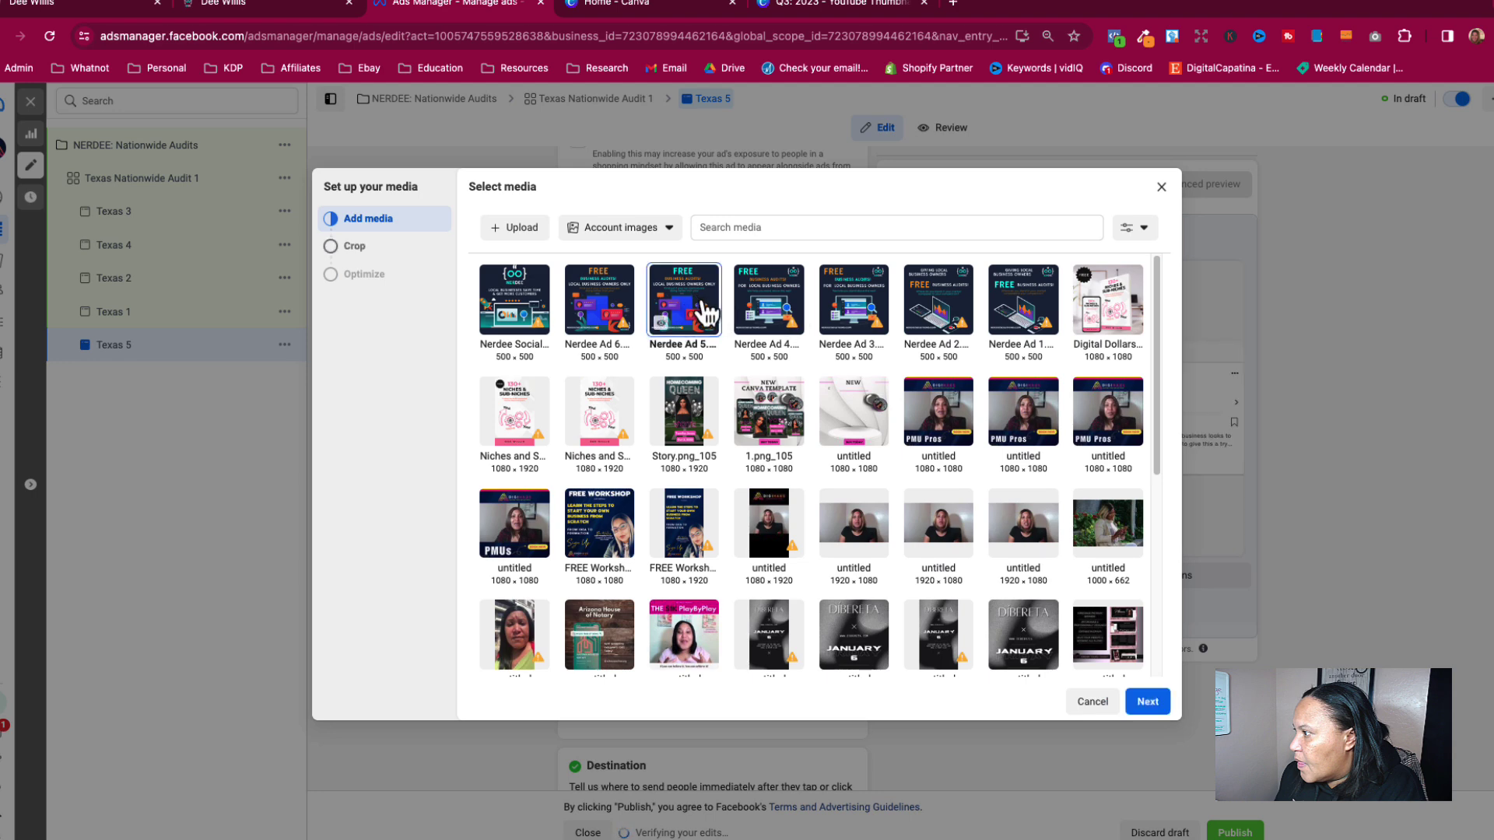
pyautogui.click(1118, 693)
pyautogui.click(1146, 701)
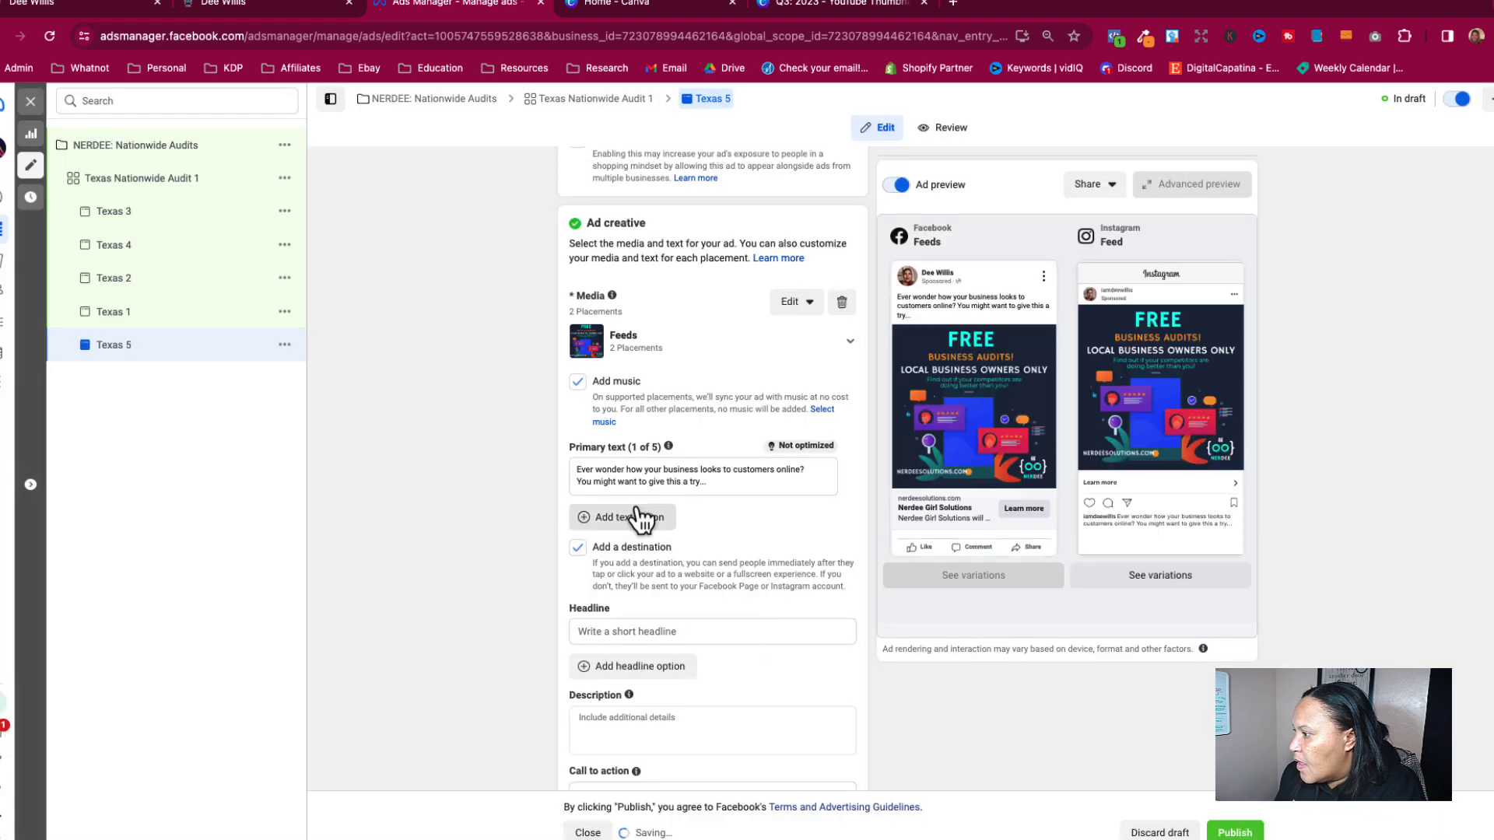
# Quickly duplicate the Texas 5 ad and rename the copy "Texas 6".
pyautogui.click(285, 345)
pyautogui.click(300, 395)
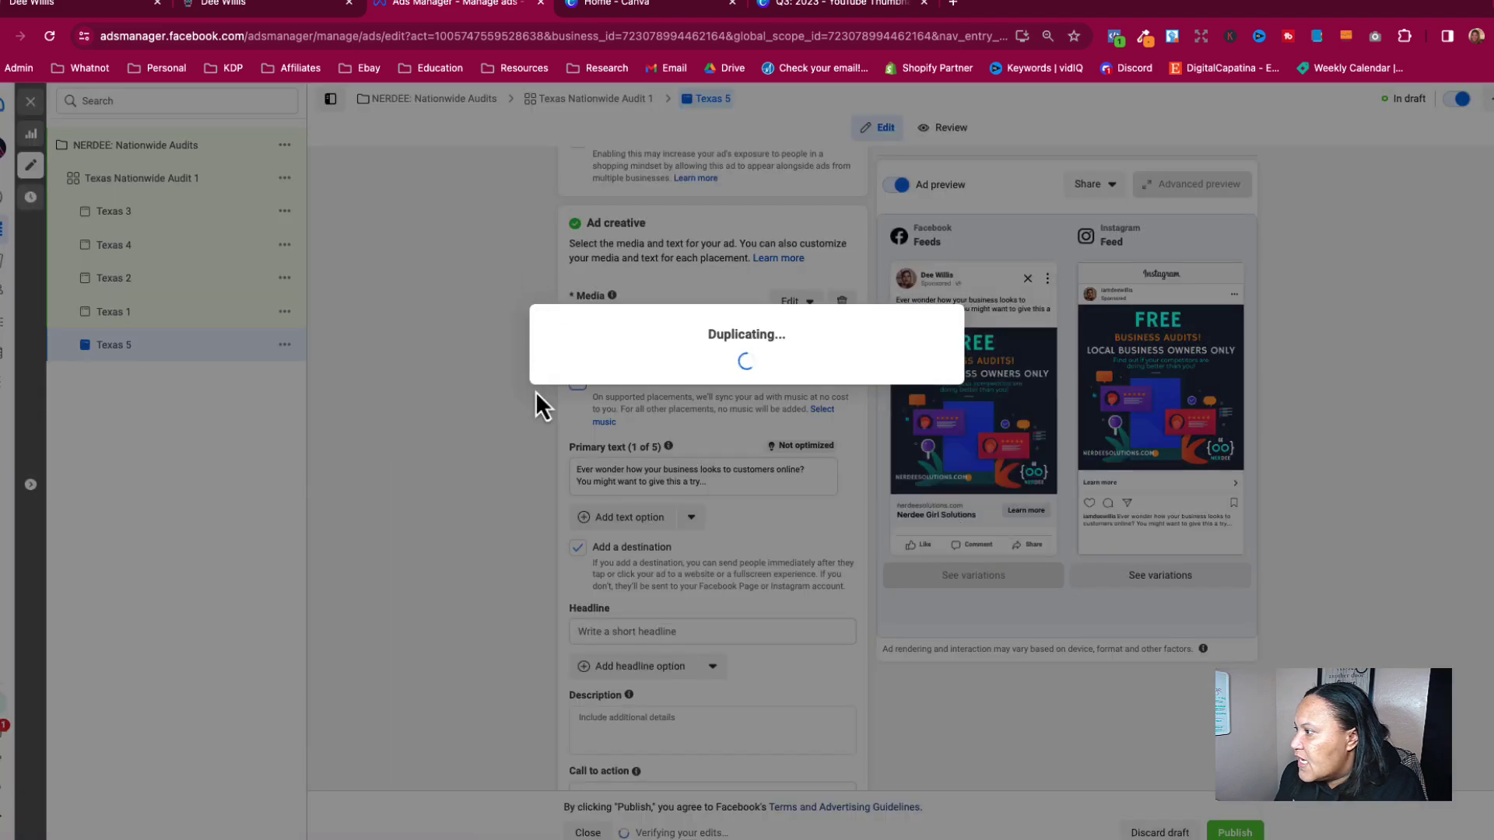
pyautogui.scroll(1, 580, 337)
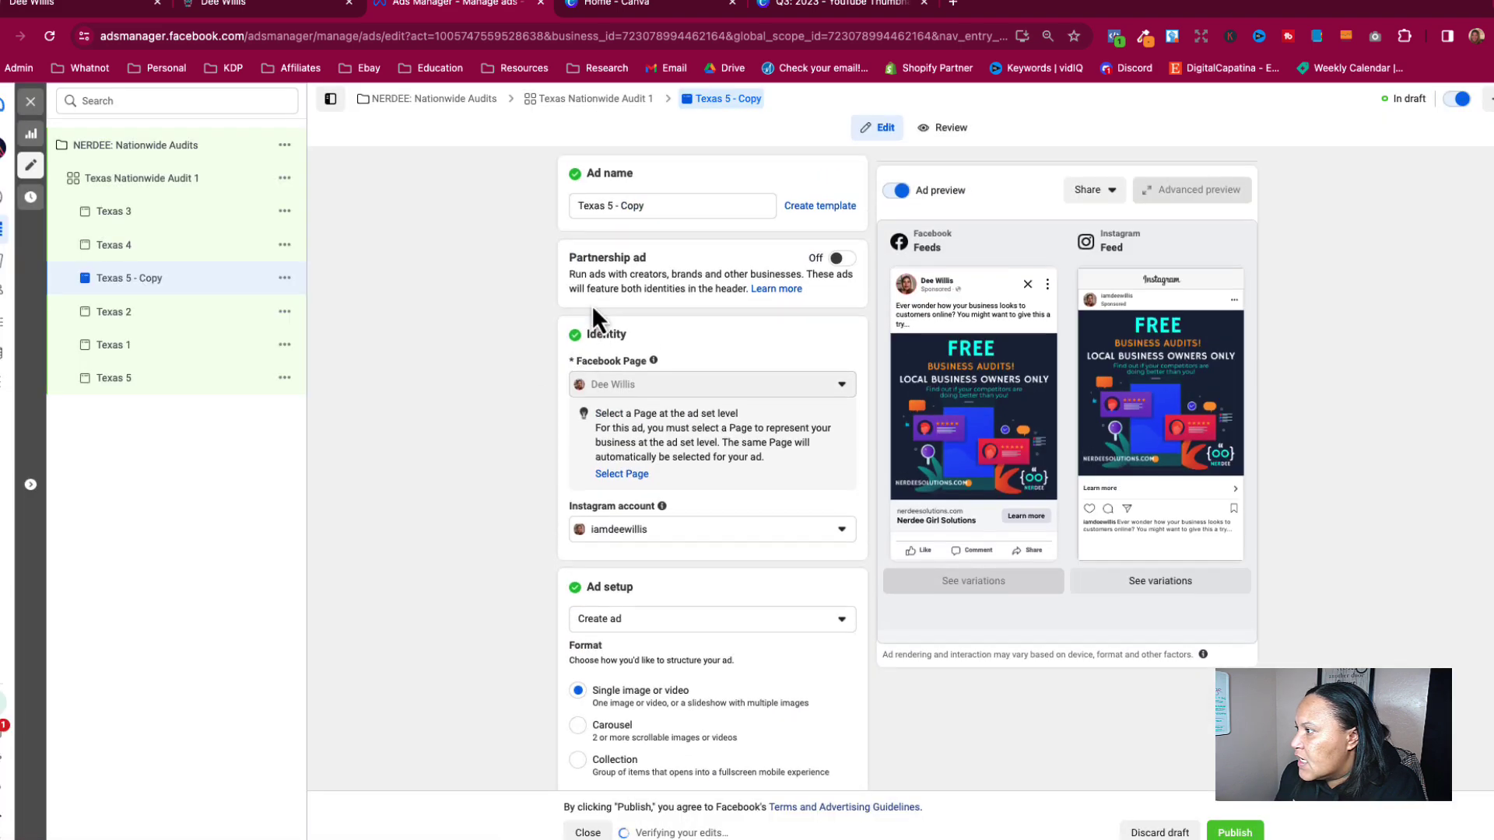
pyautogui.moveTo(656, 207); pyautogui.dragTo(611, 203)
pyautogui.press('BackSpace')
pyautogui.write('6')
# Replace the Texas 6 ad's image with Nerdee Ad 6 in its original crop and turn off added music.
pyautogui.scroll(-10, 534, 373)
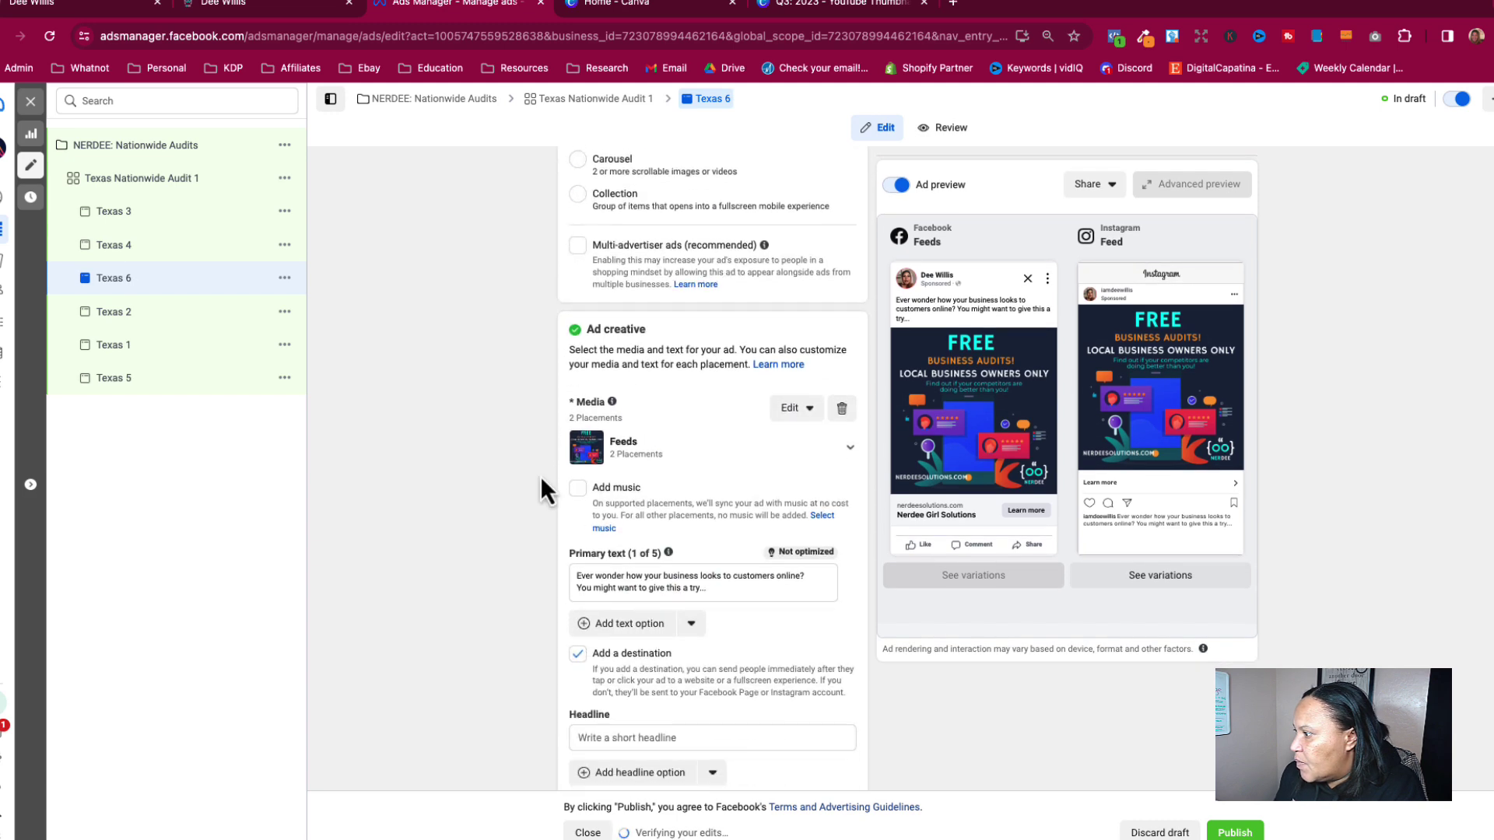
pyautogui.scroll(1, 543, 434)
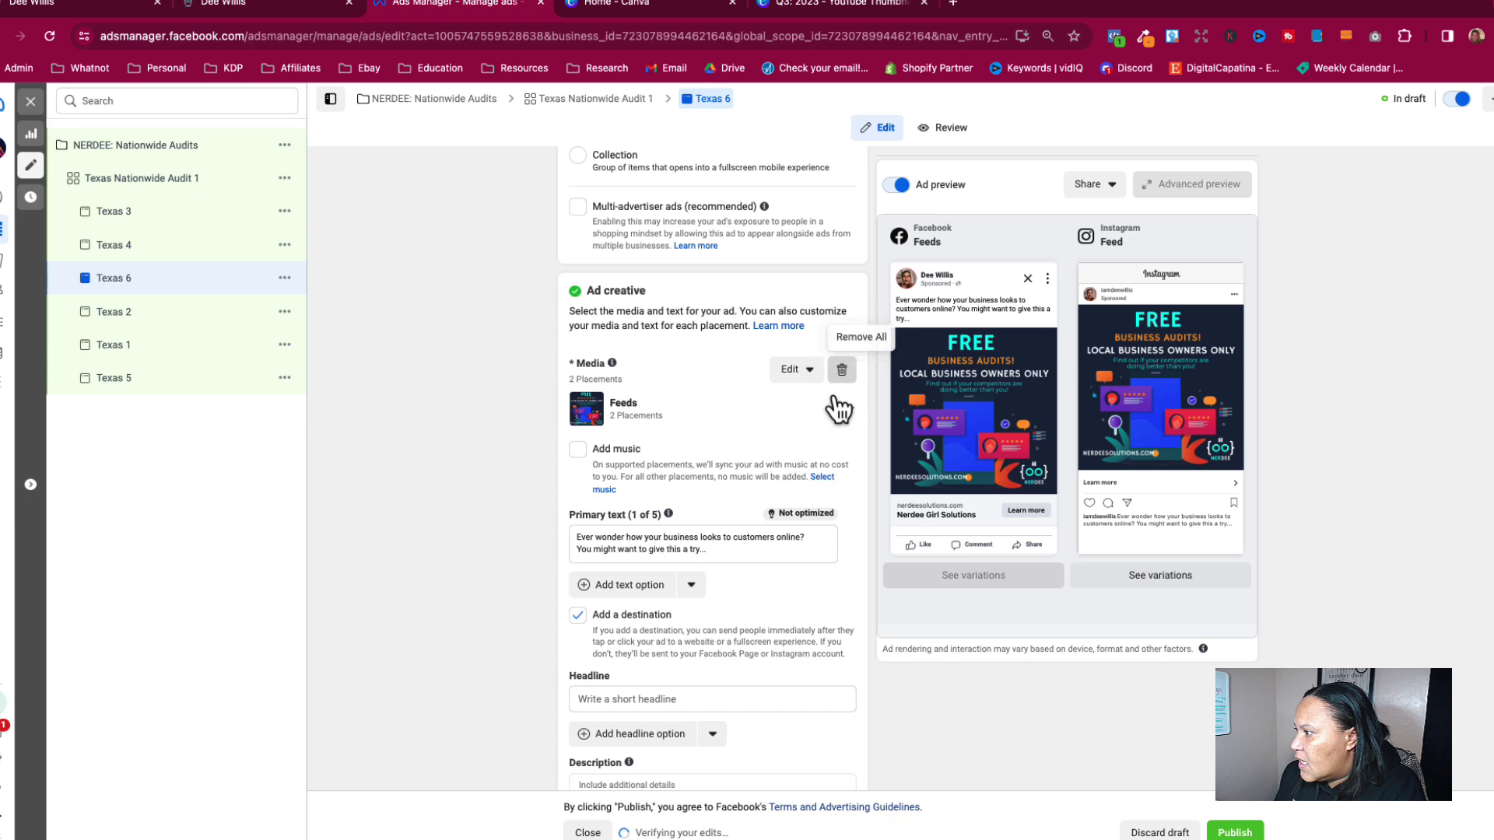
pyautogui.click(841, 370)
pyautogui.click(632, 387)
pyautogui.click(636, 420)
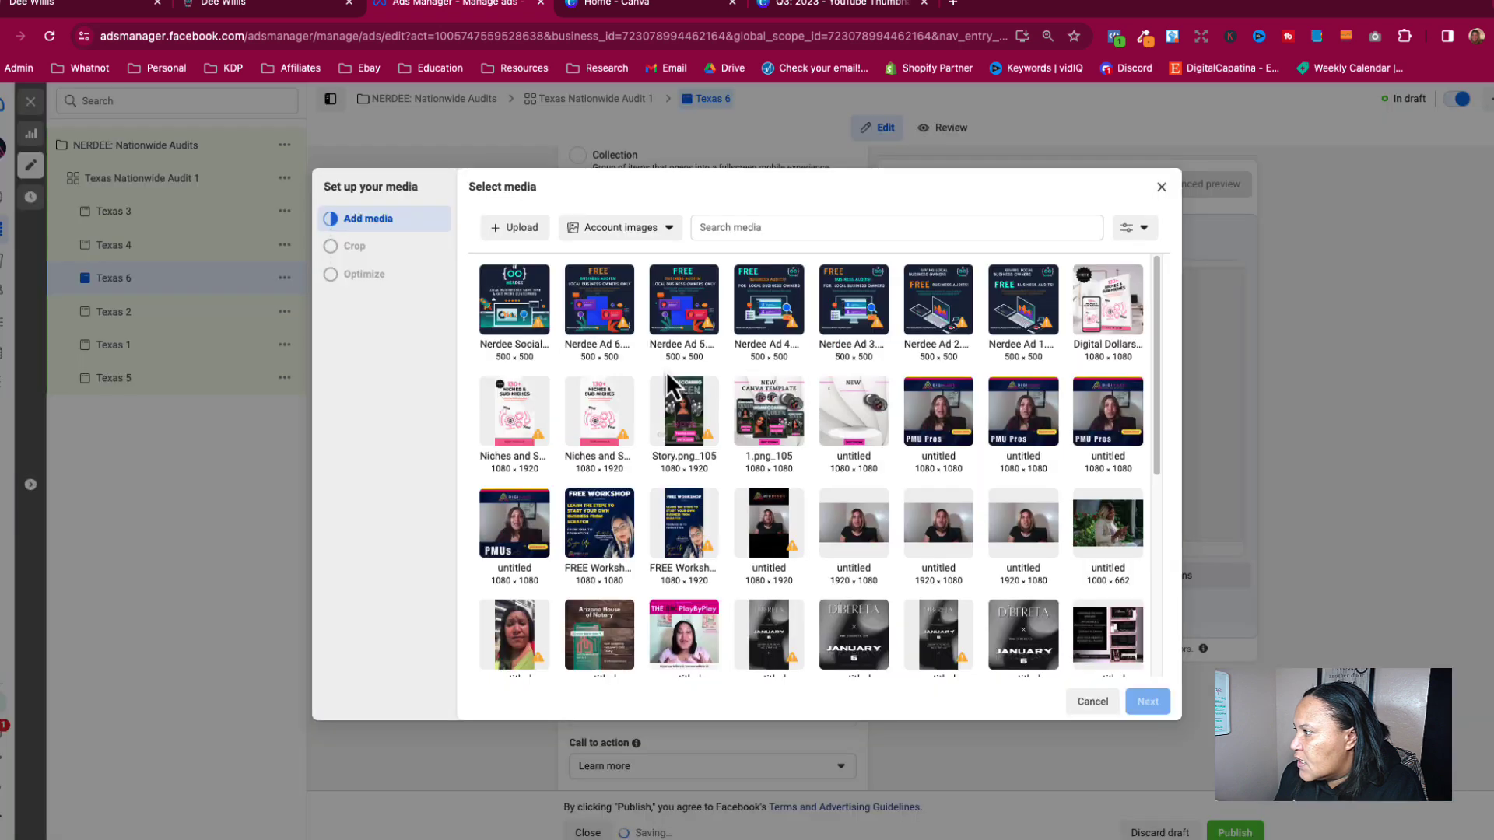
pyautogui.click(640, 304)
pyautogui.click(1141, 705)
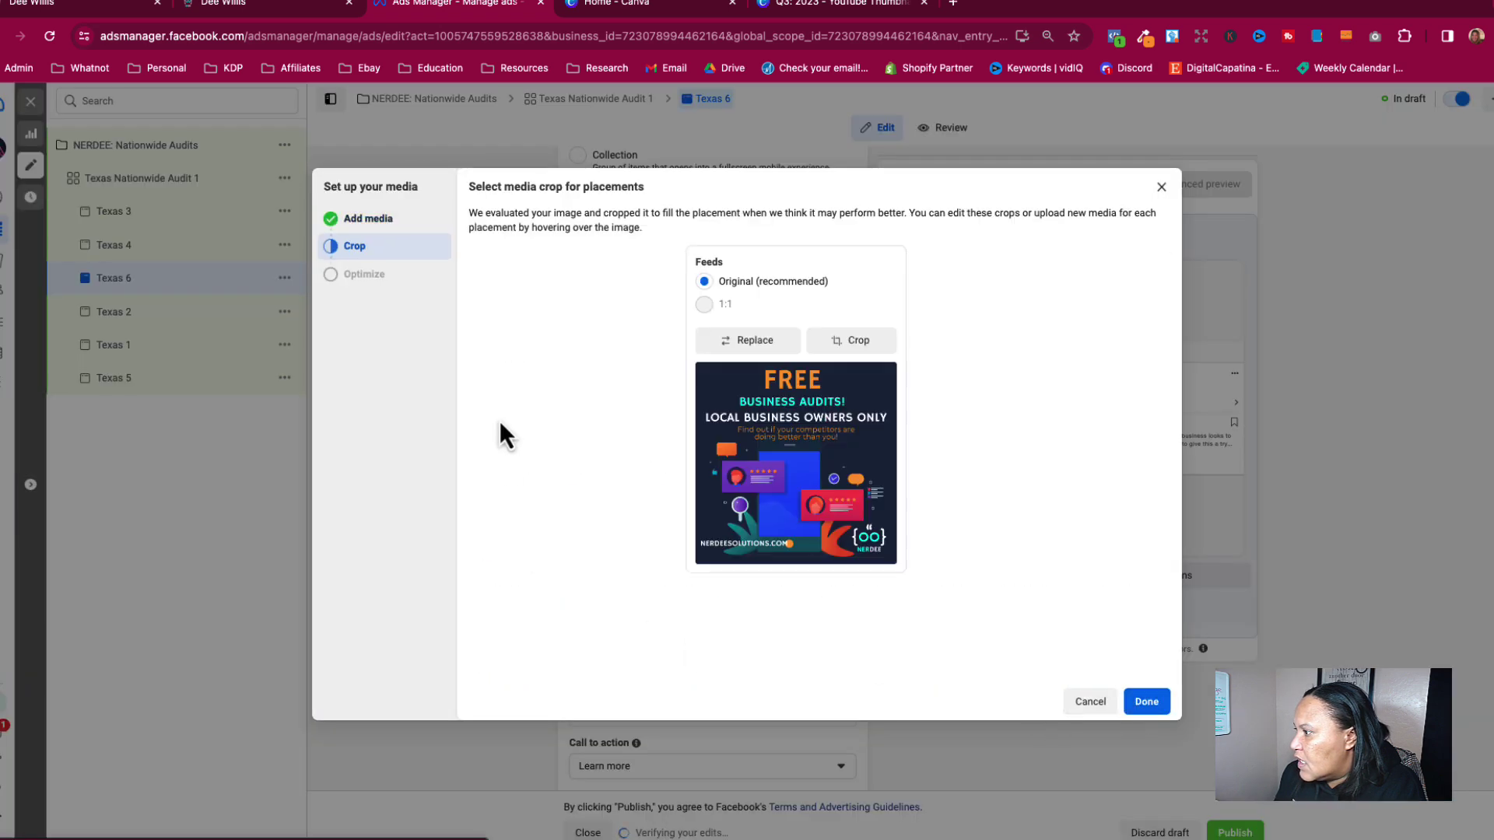
pyautogui.click(1126, 705)
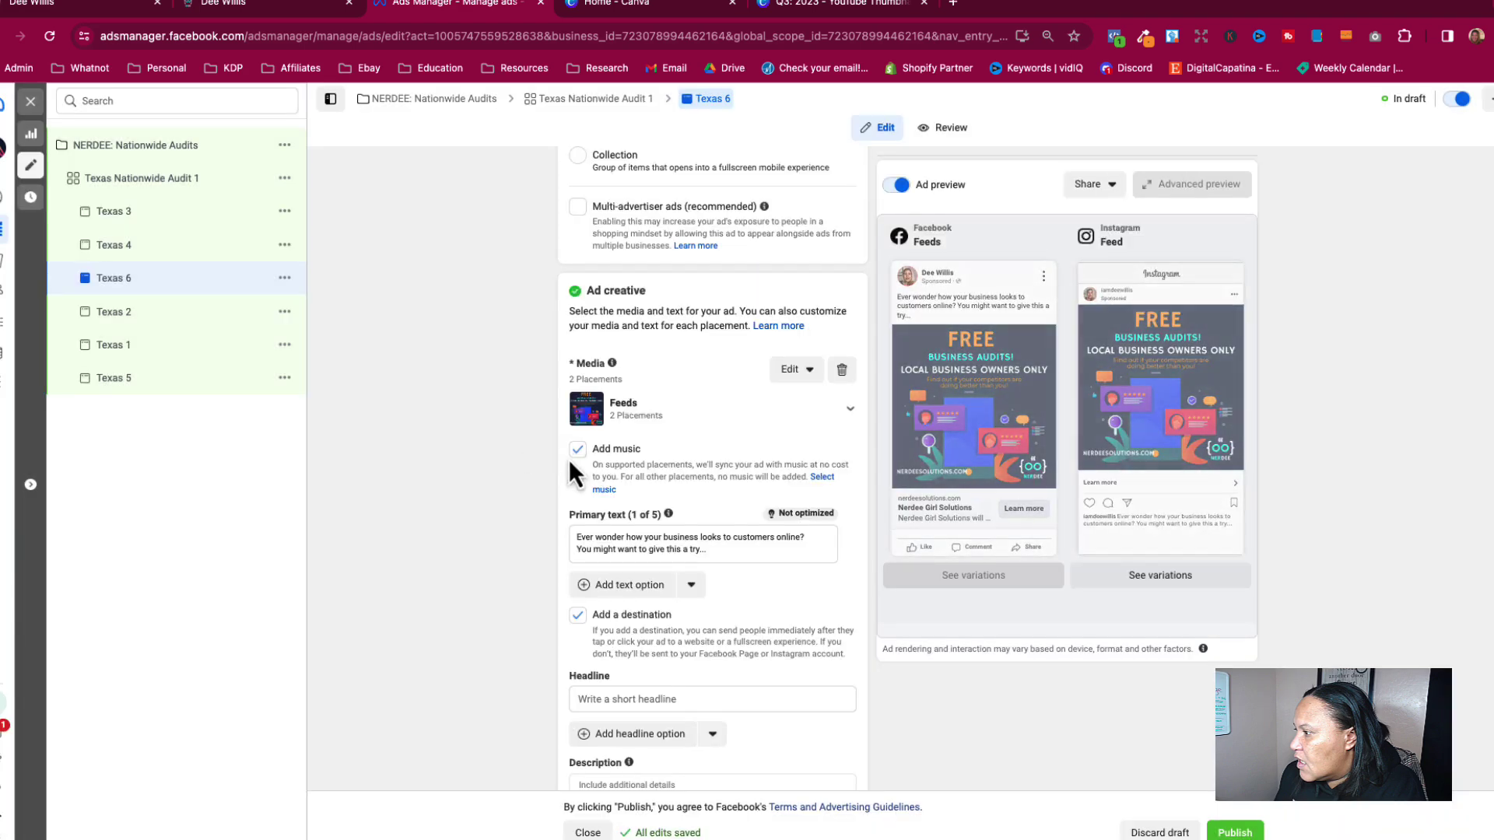
# Quickly duplicate the Texas 6 ad and rename the copy "Texas 7".
pyautogui.click(284, 280)
pyautogui.click(315, 330)
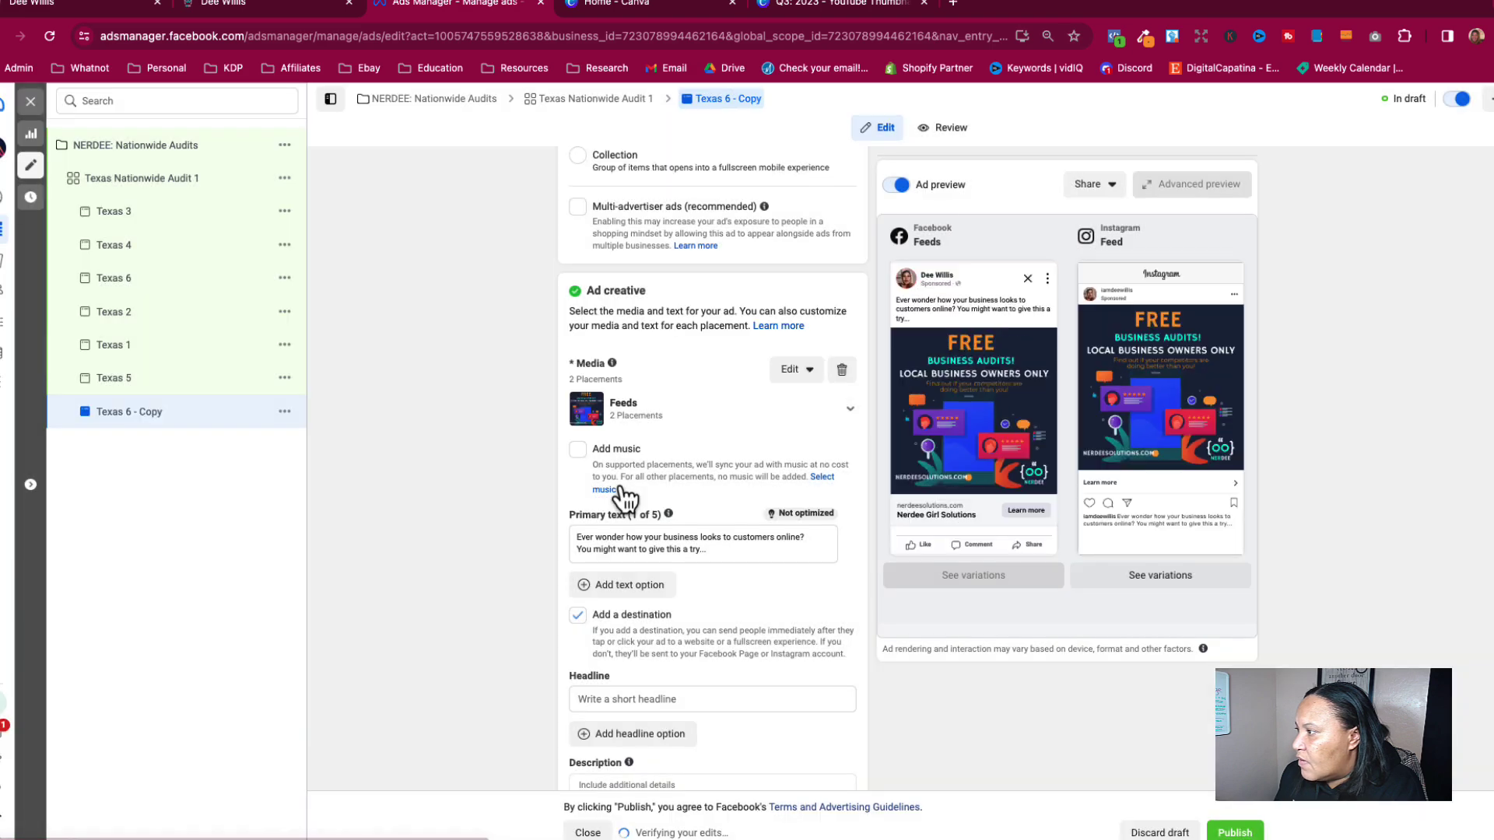
pyautogui.scroll(8, 623, 495)
pyautogui.moveTo(646, 205); pyautogui.dragTo(612, 205)
pyautogui.write('7')
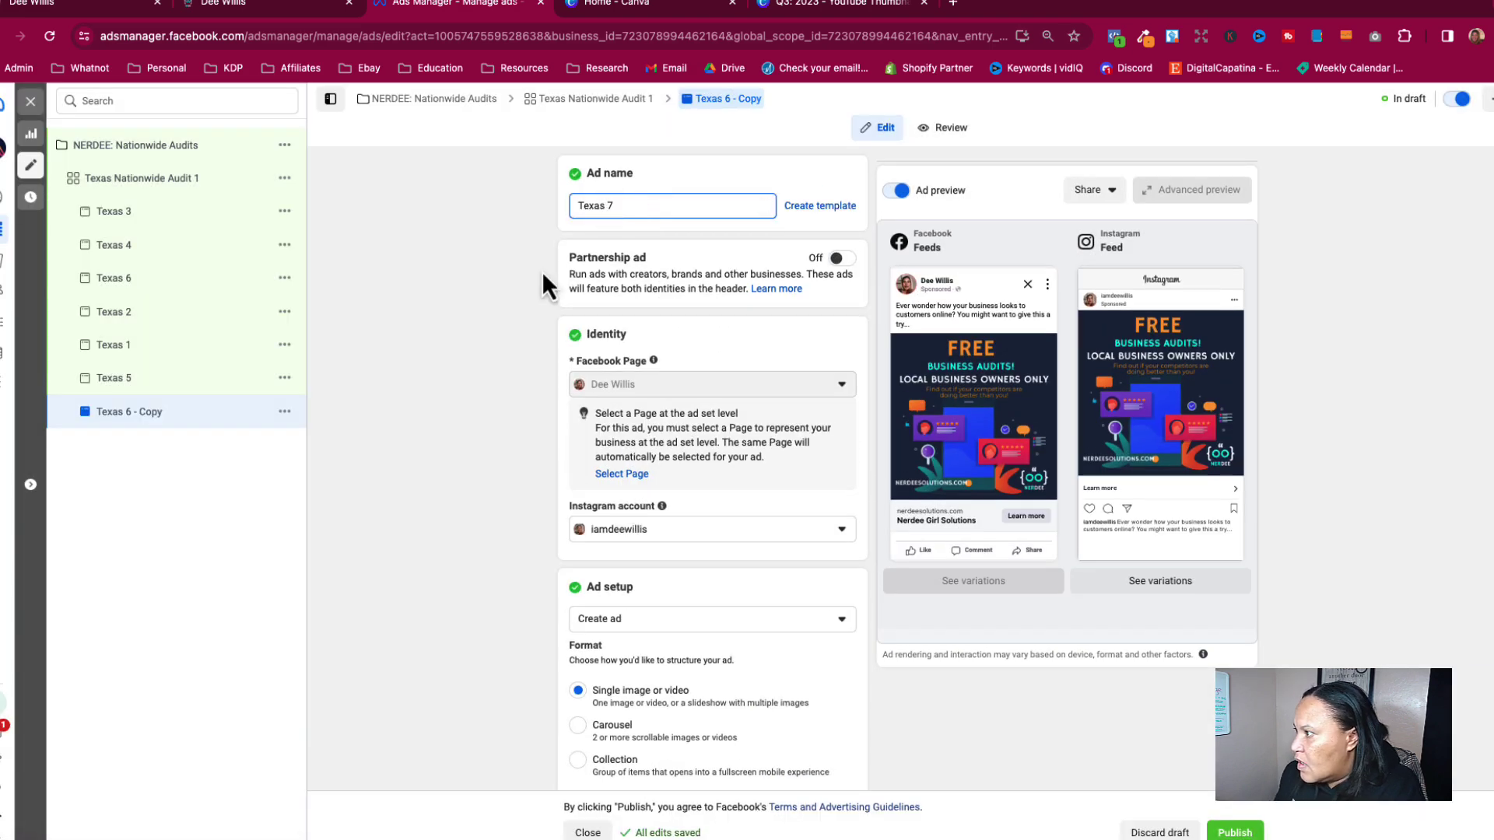
# Replace the Texas 7 ad's image with the Nerdee Social image in its original crop and turn off added music.
pyautogui.scroll(-6, 529, 404)
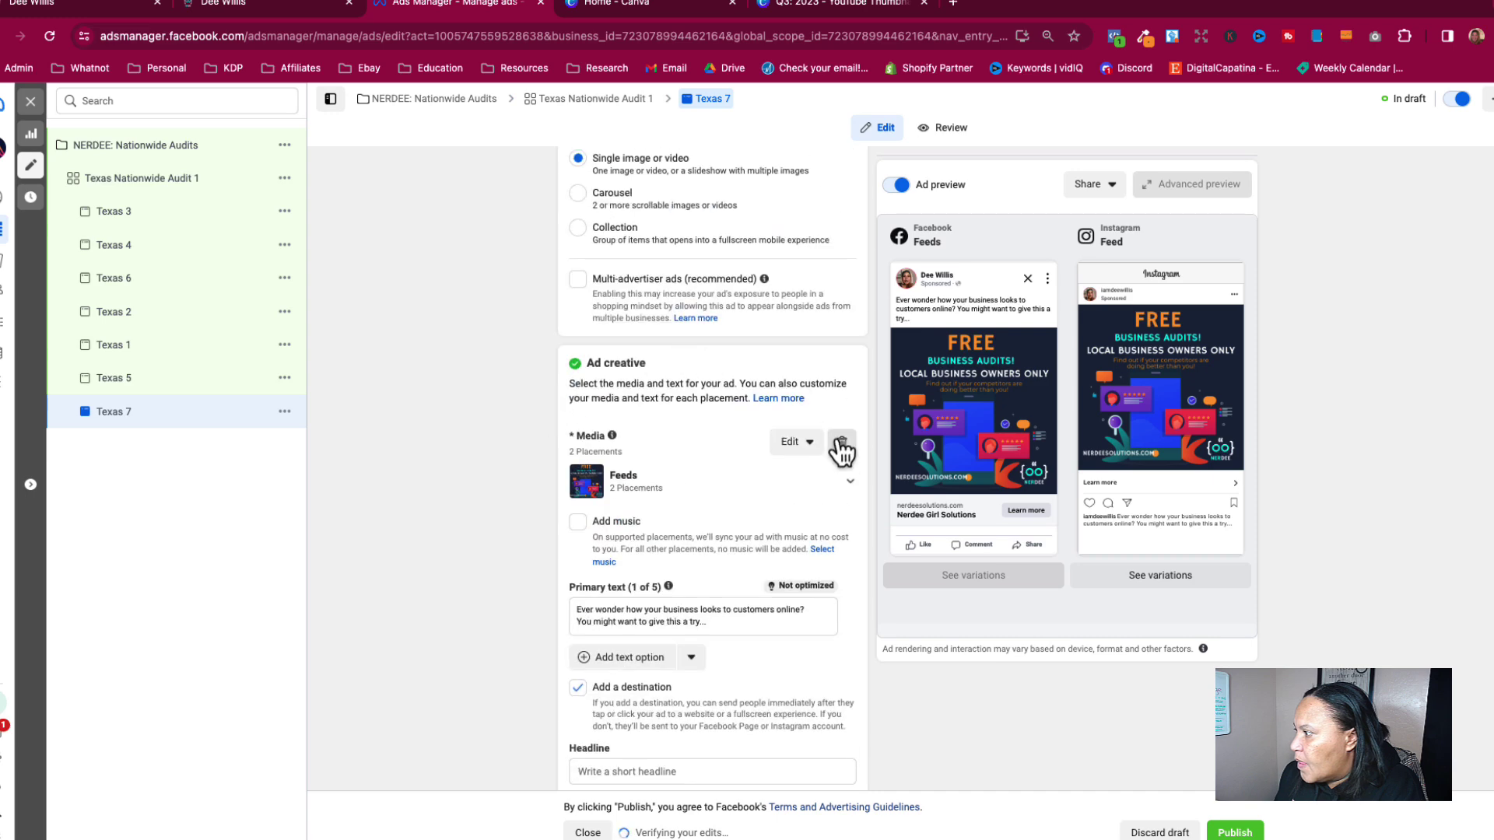
pyautogui.click(839, 442)
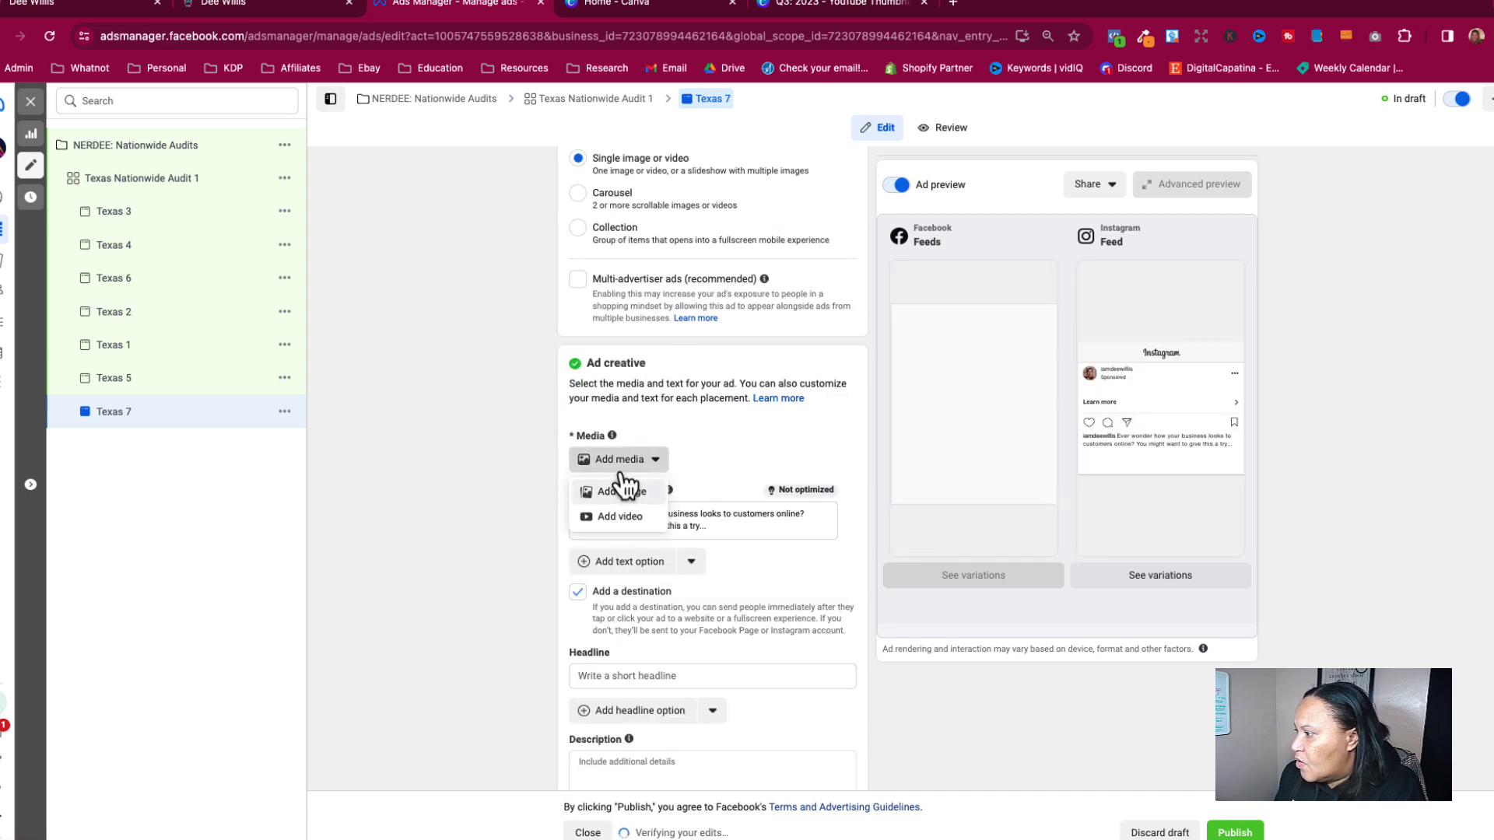
pyautogui.click(627, 498)
pyautogui.click(523, 296)
pyautogui.click(1147, 701)
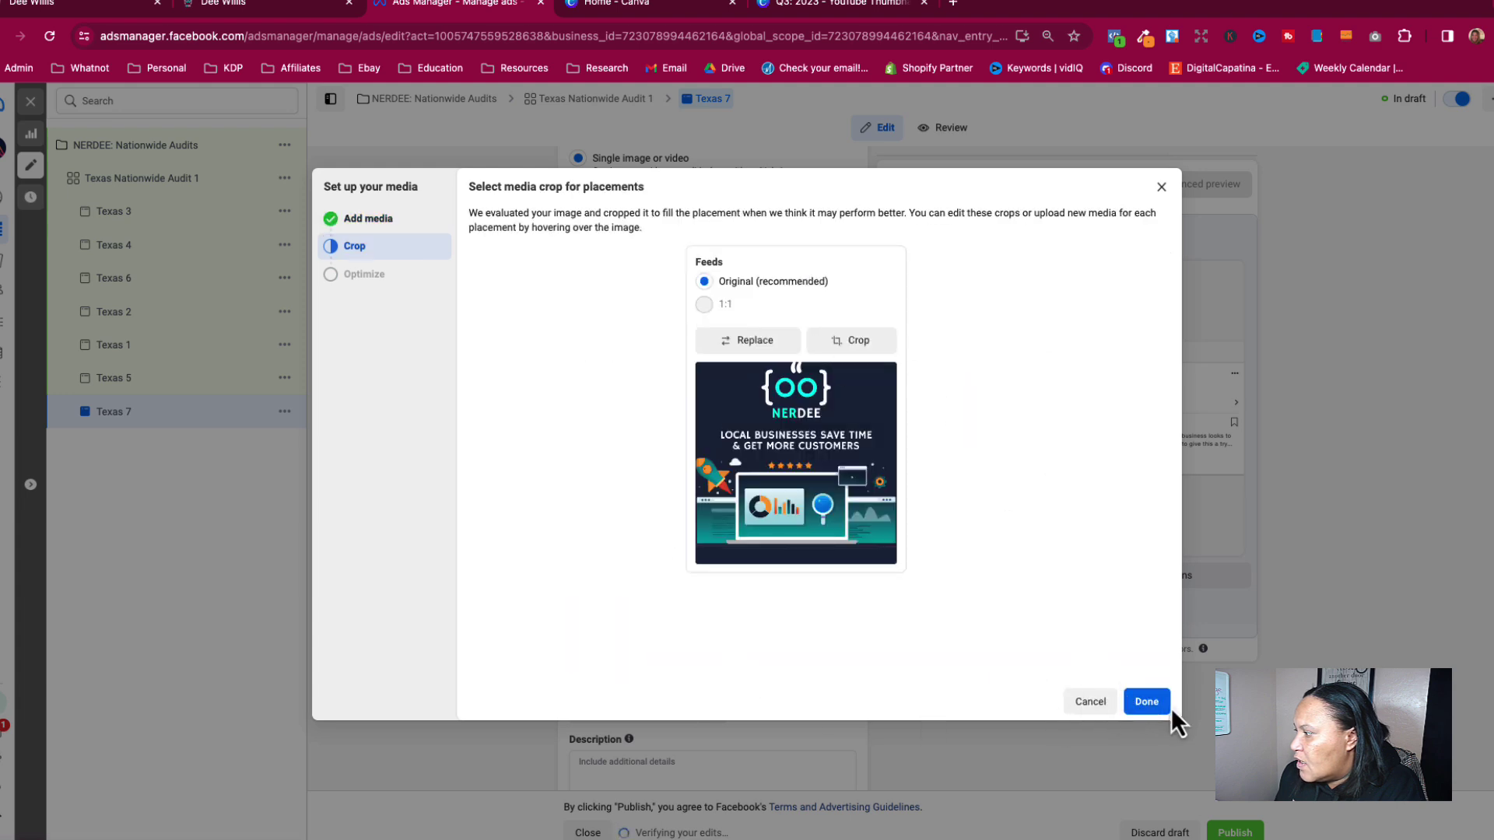
pyautogui.click(1147, 703)
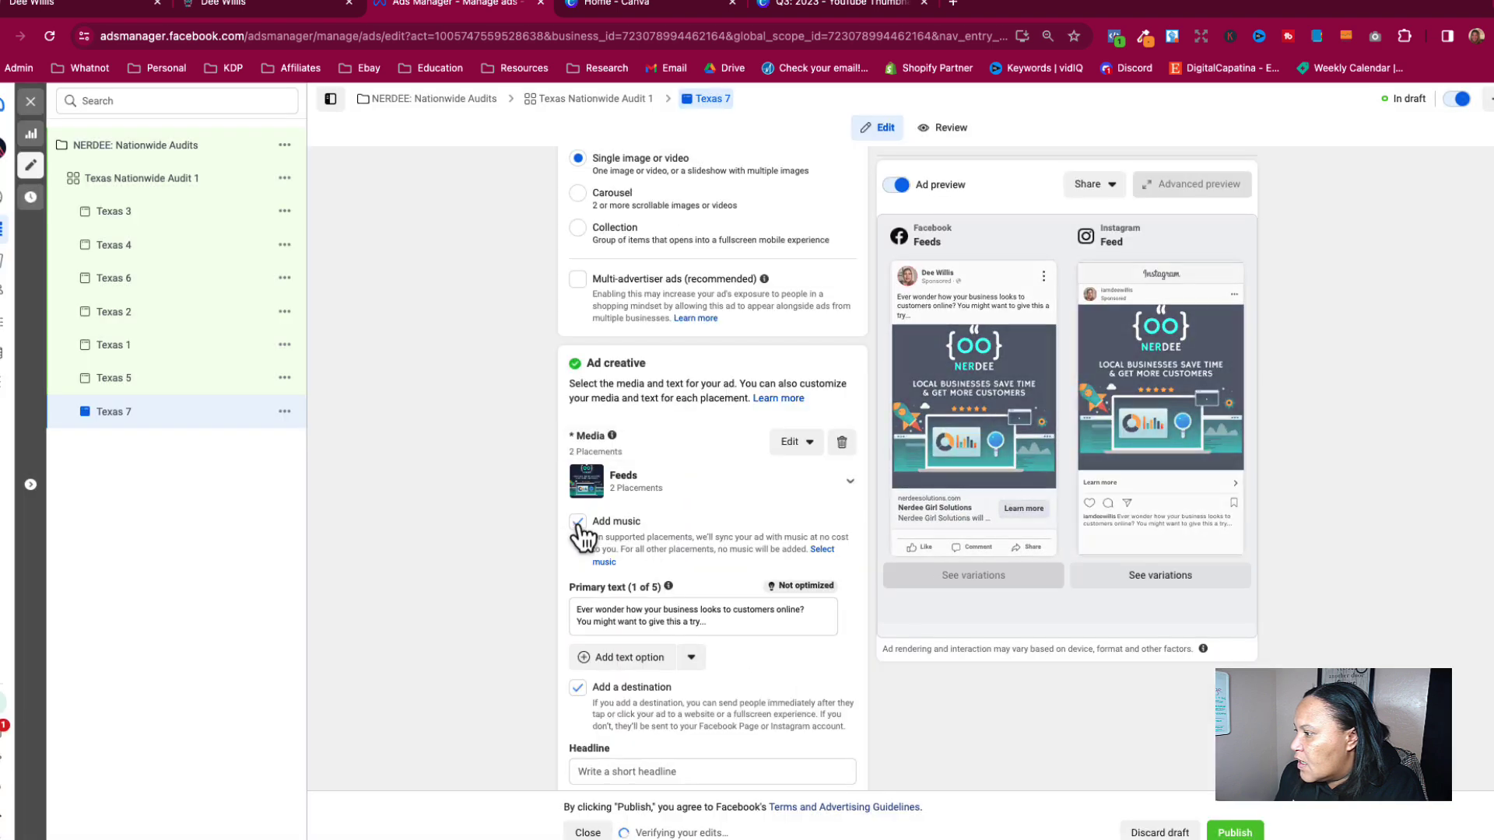
# Look through the previews of the other Texas ads and publish the Texas 3 ad.
pyautogui.click(144, 348)
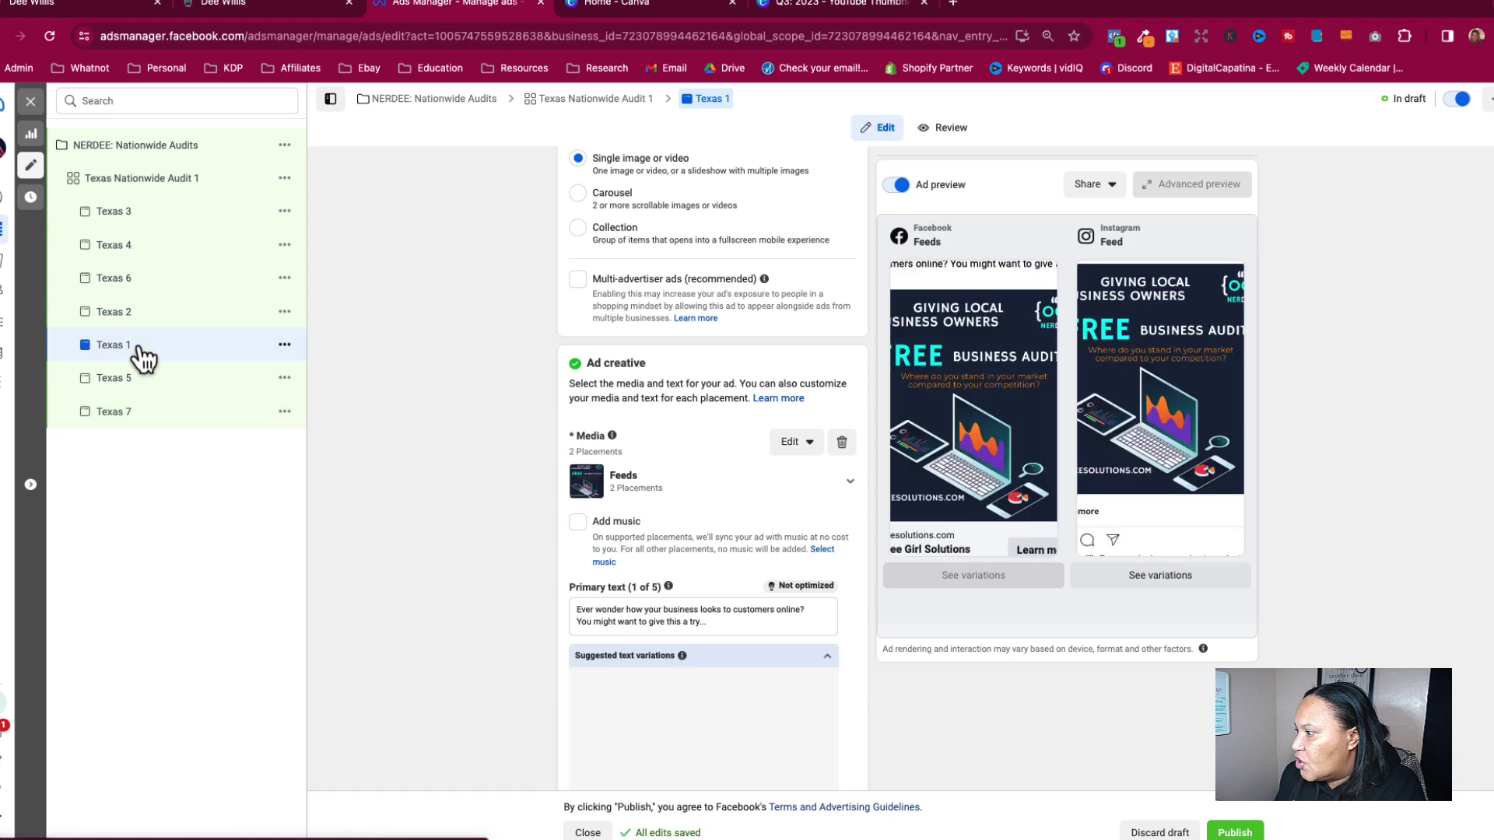
pyautogui.click(142, 313)
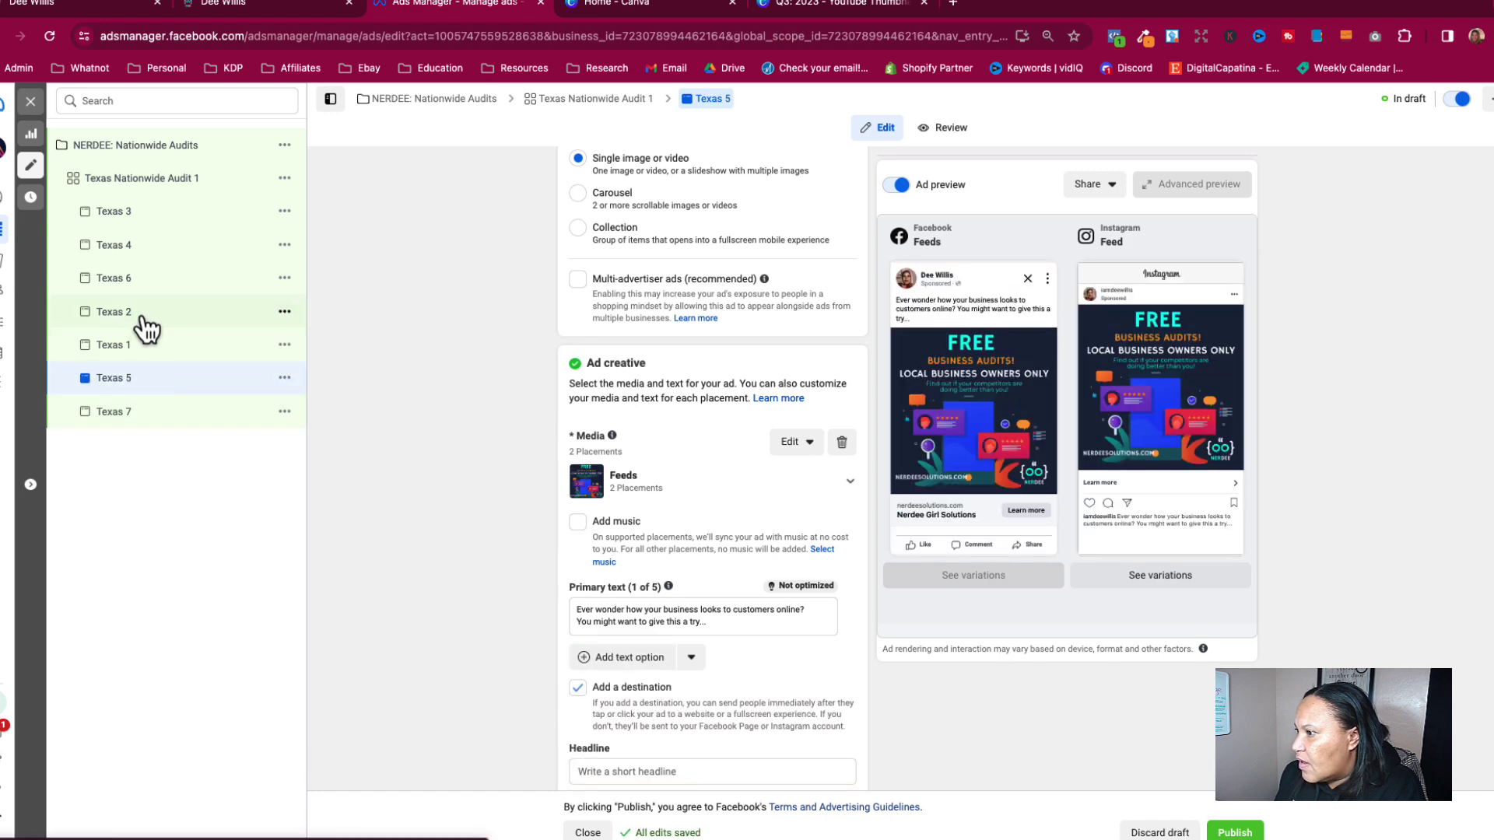
pyautogui.click(145, 278)
pyautogui.click(142, 246)
pyautogui.click(144, 223)
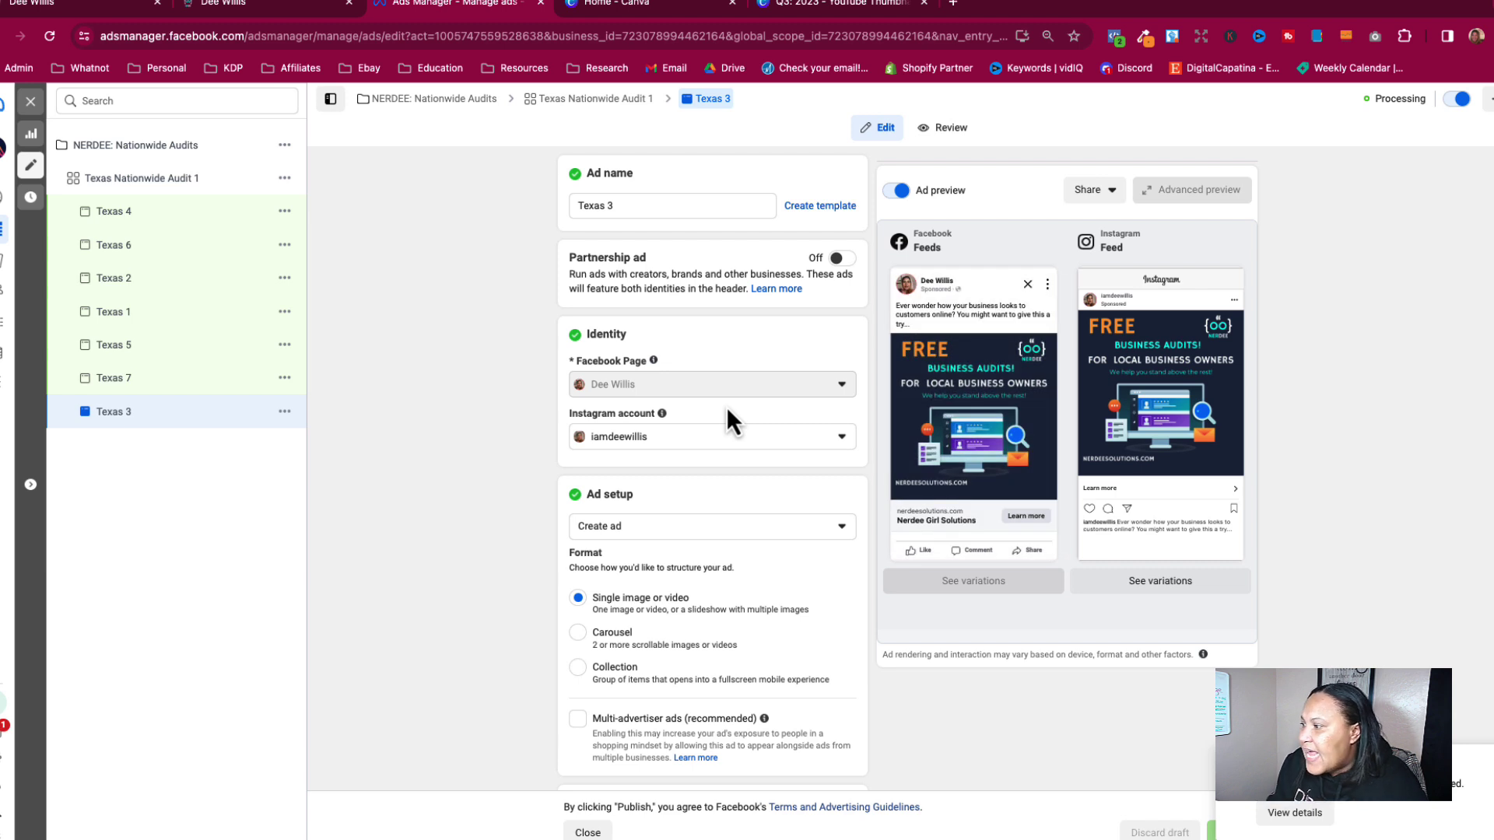
# Publish the Texas 4 ad, try to publish Texas 6, and publish the Texas 2 ad.
pyautogui.click(134, 212)
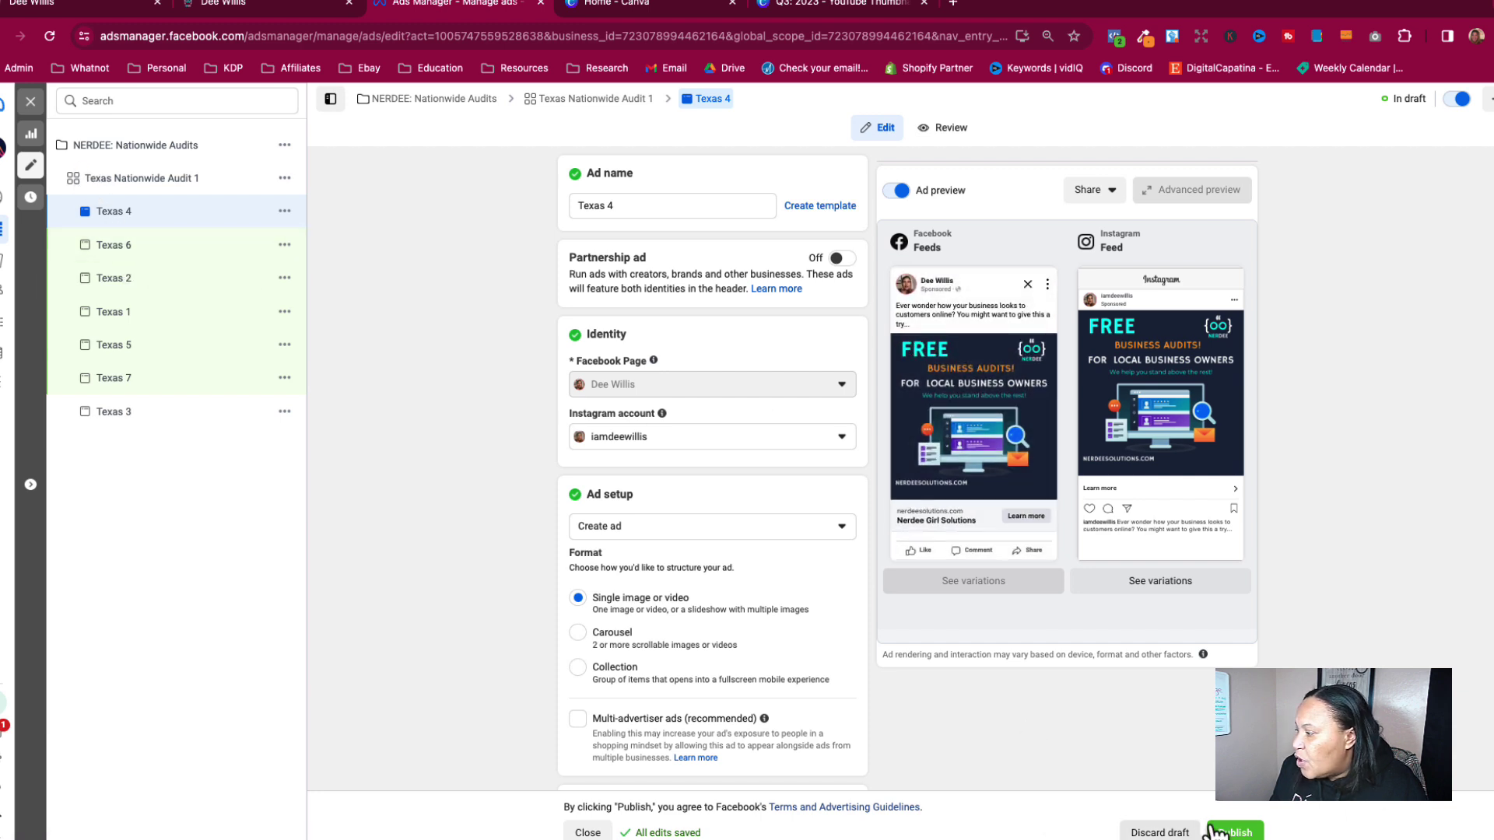
pyautogui.click(1219, 833)
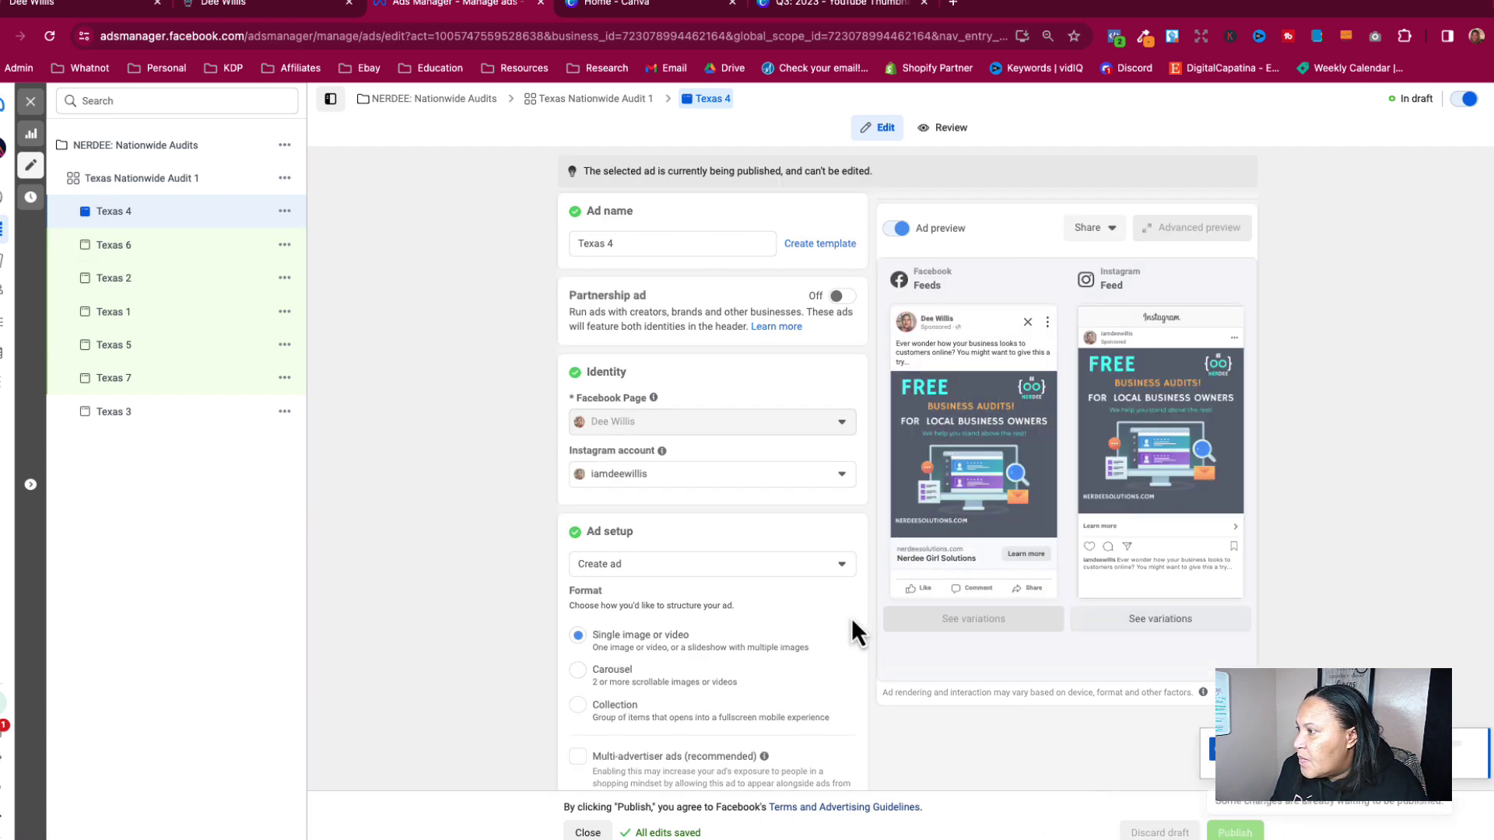
pyautogui.click(161, 246)
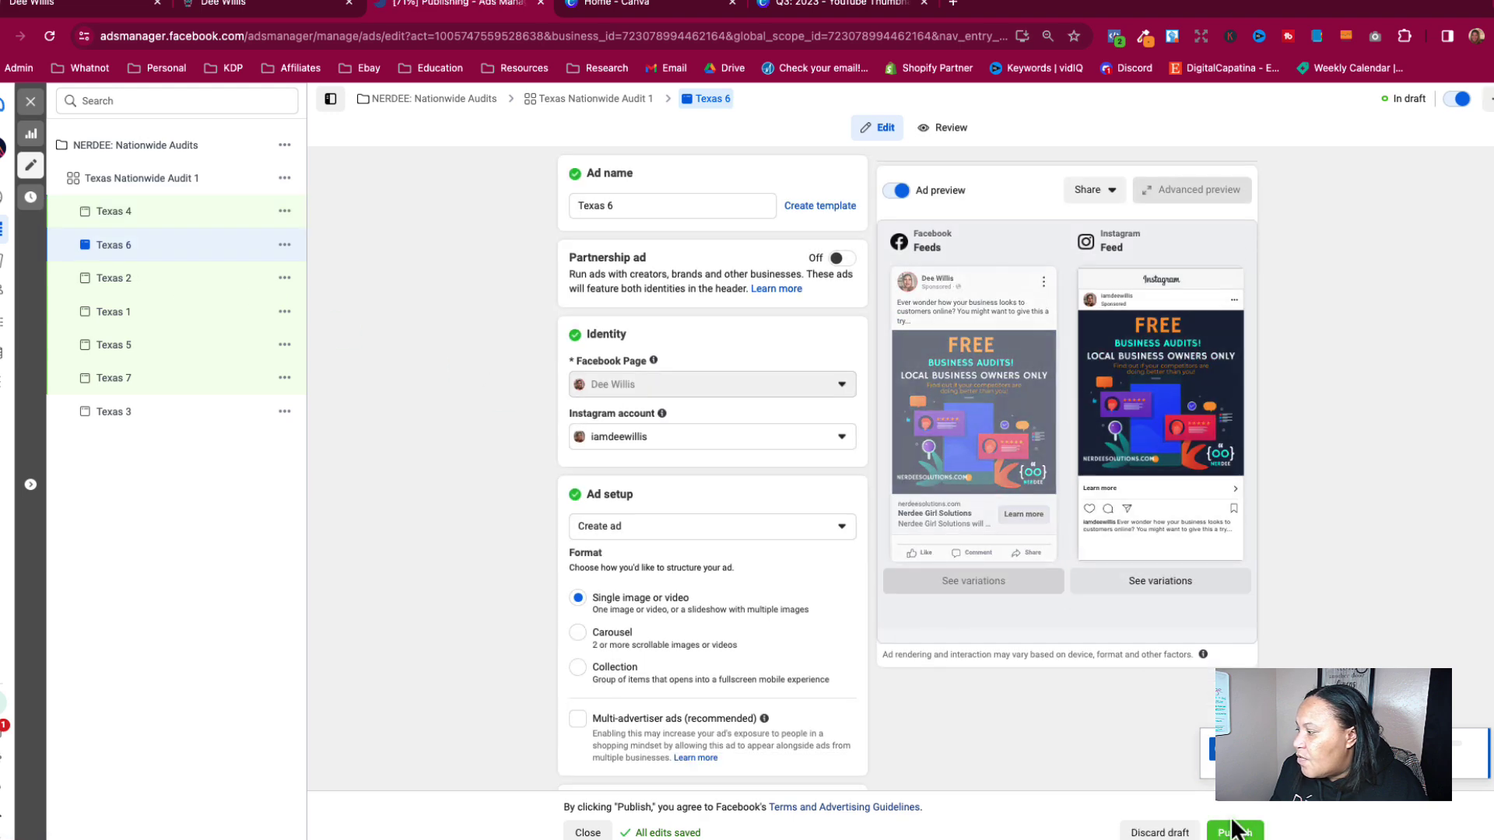
pyautogui.click(1234, 829)
pyautogui.click(154, 248)
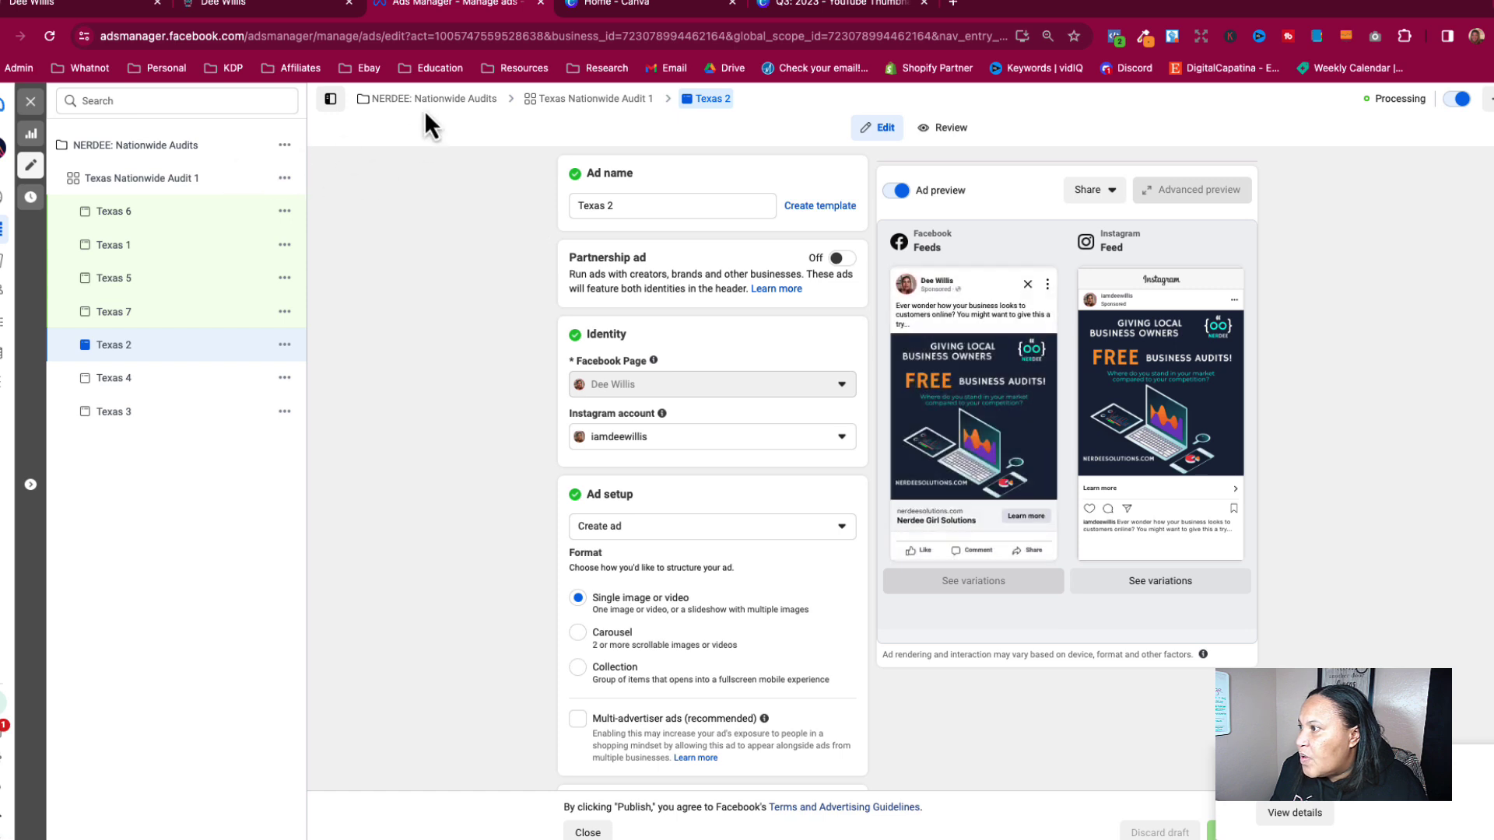
# Publish the Texas 7 and Texas 5 ads, dismissing the notifications that cover the controls.
pyautogui.click(149, 316)
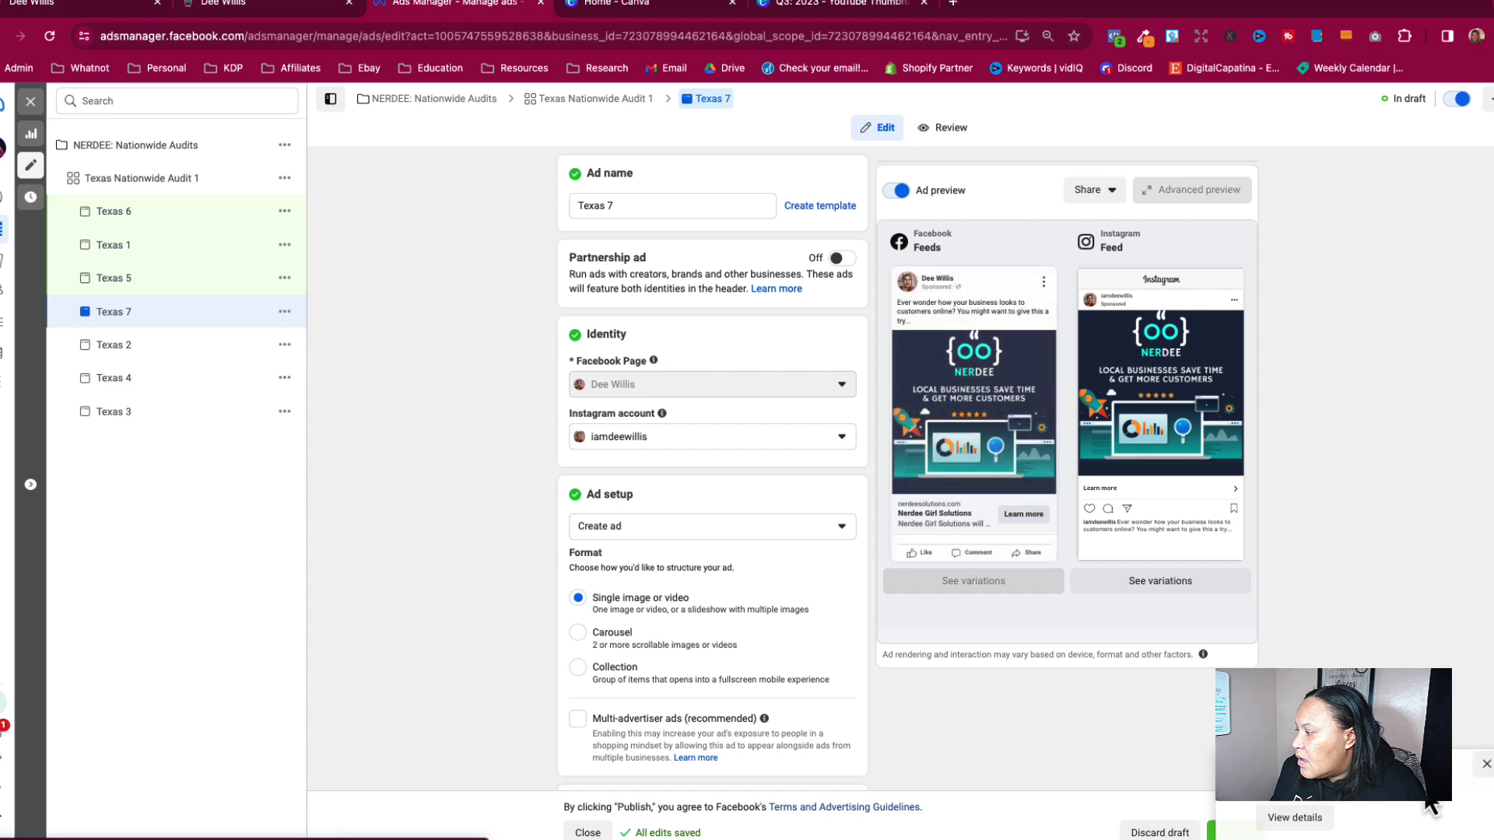
pyautogui.click(1485, 760)
pyautogui.click(1235, 831)
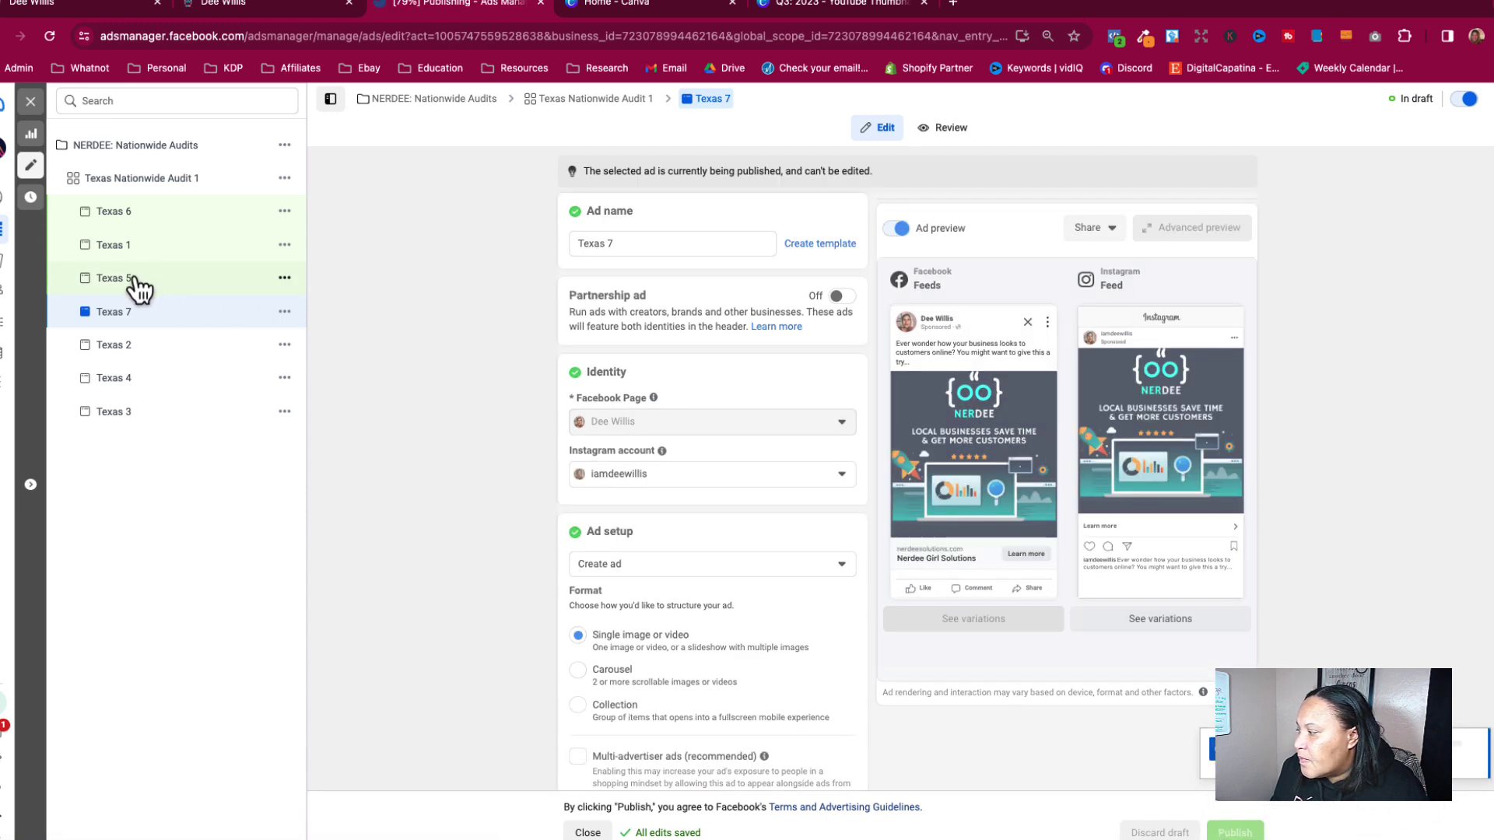
pyautogui.click(134, 280)
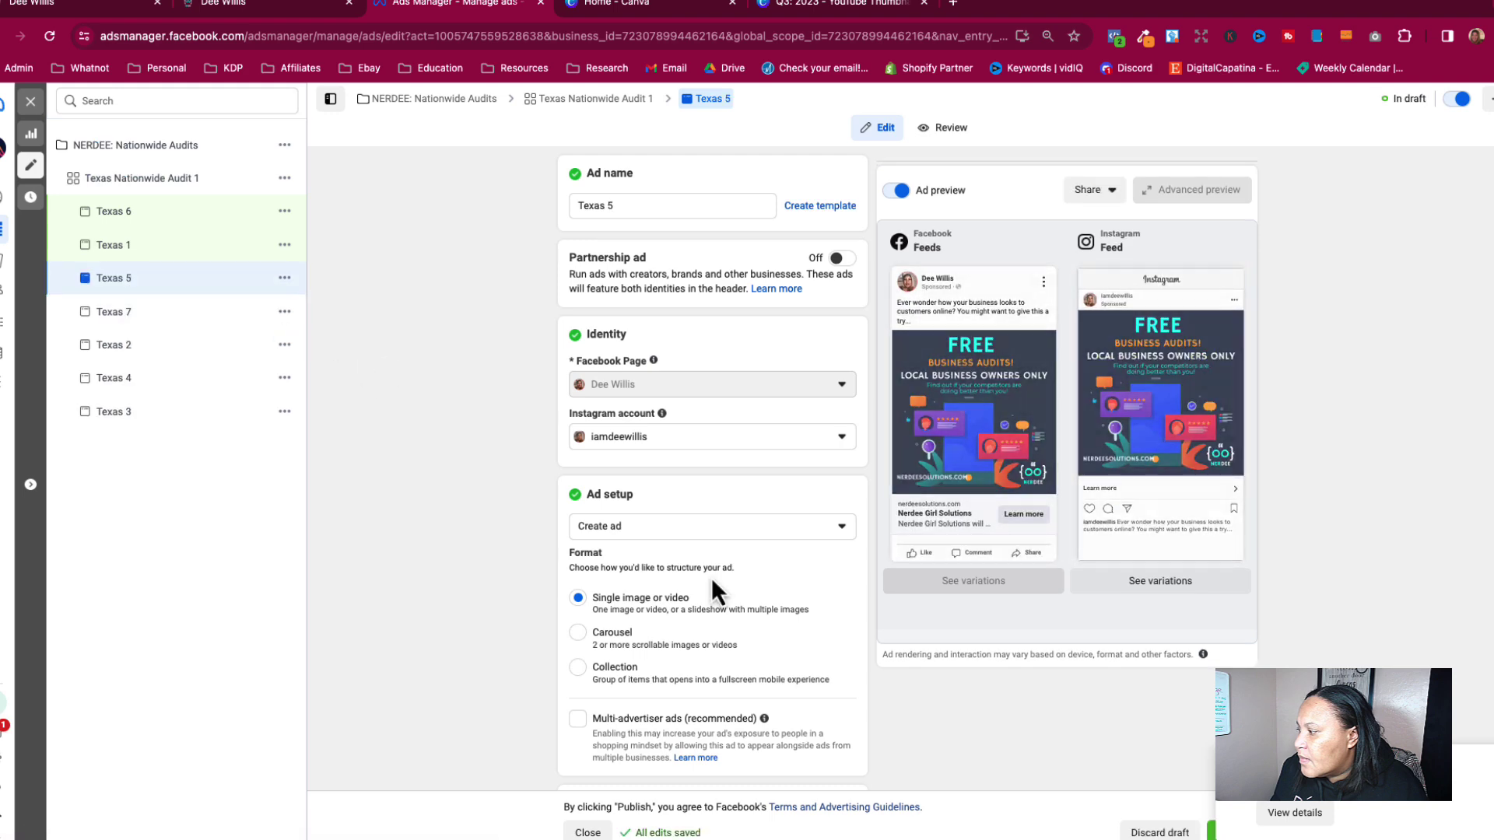
pyautogui.click(1486, 760)
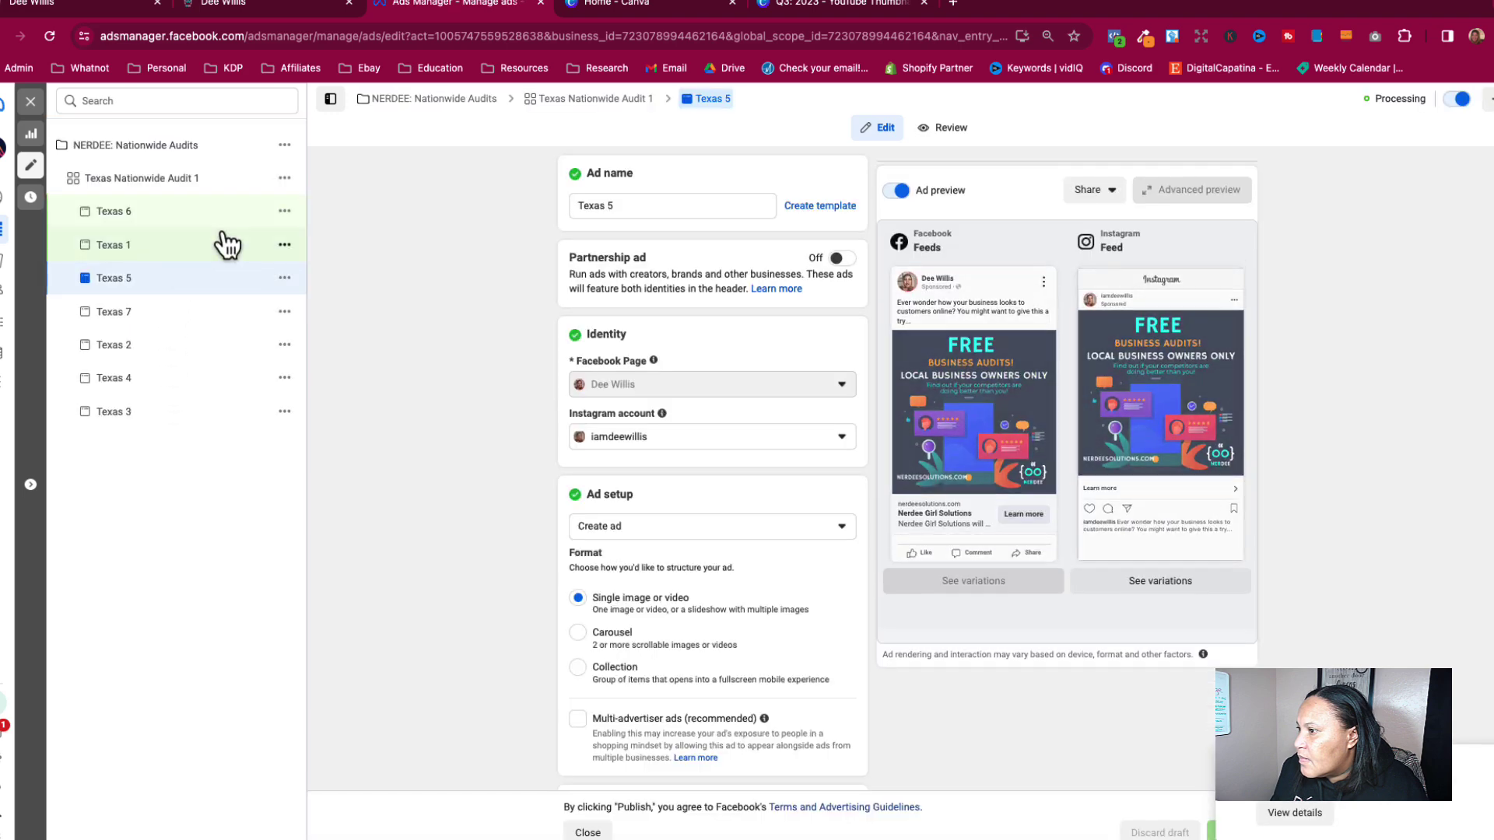
# Publish the two remaining draft ads, Texas 1 and Texas 6.
pyautogui.click(150, 248)
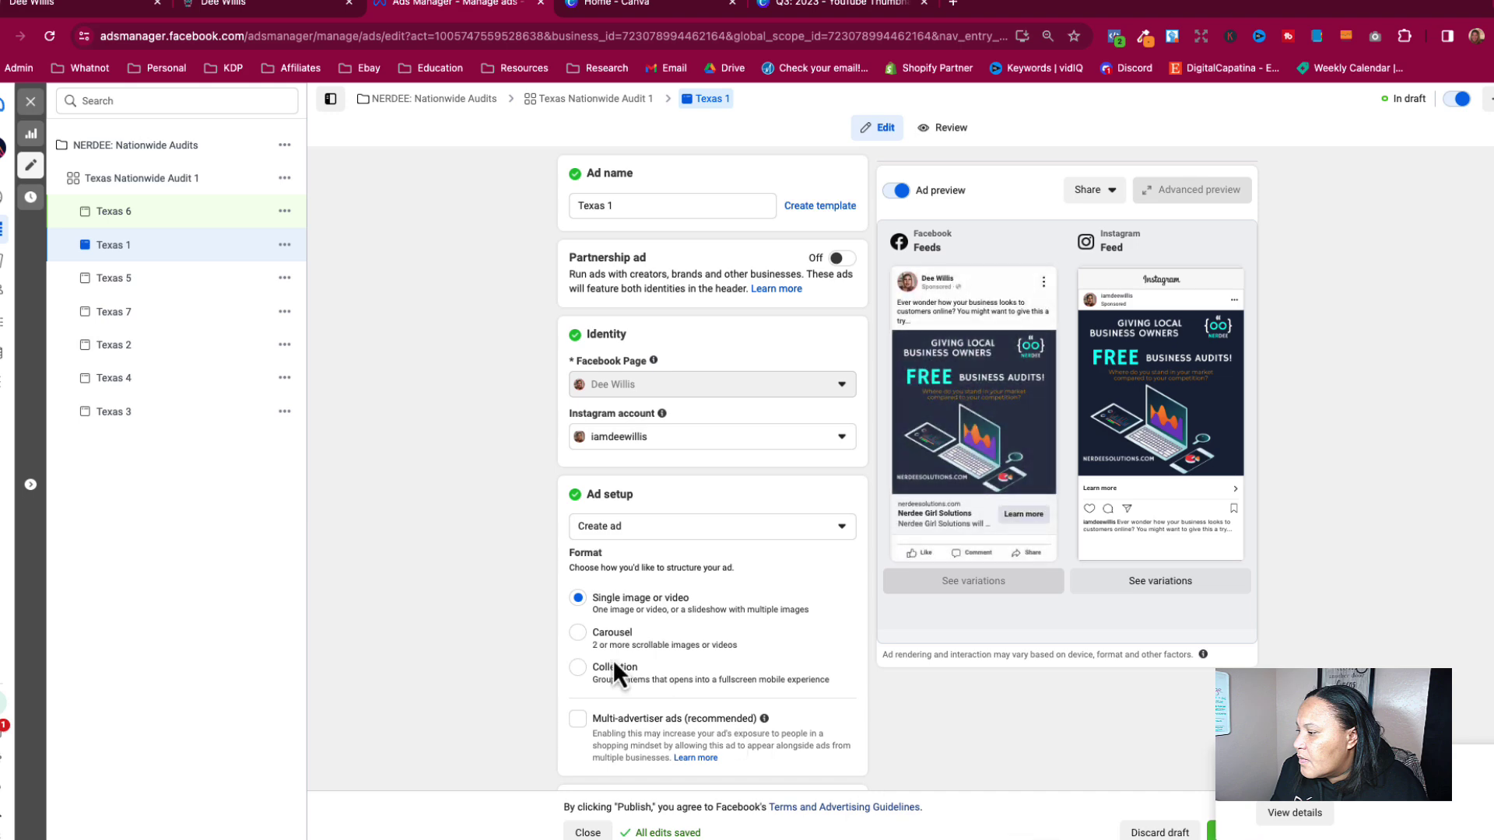
pyautogui.click(158, 225)
pyautogui.click(1228, 833)
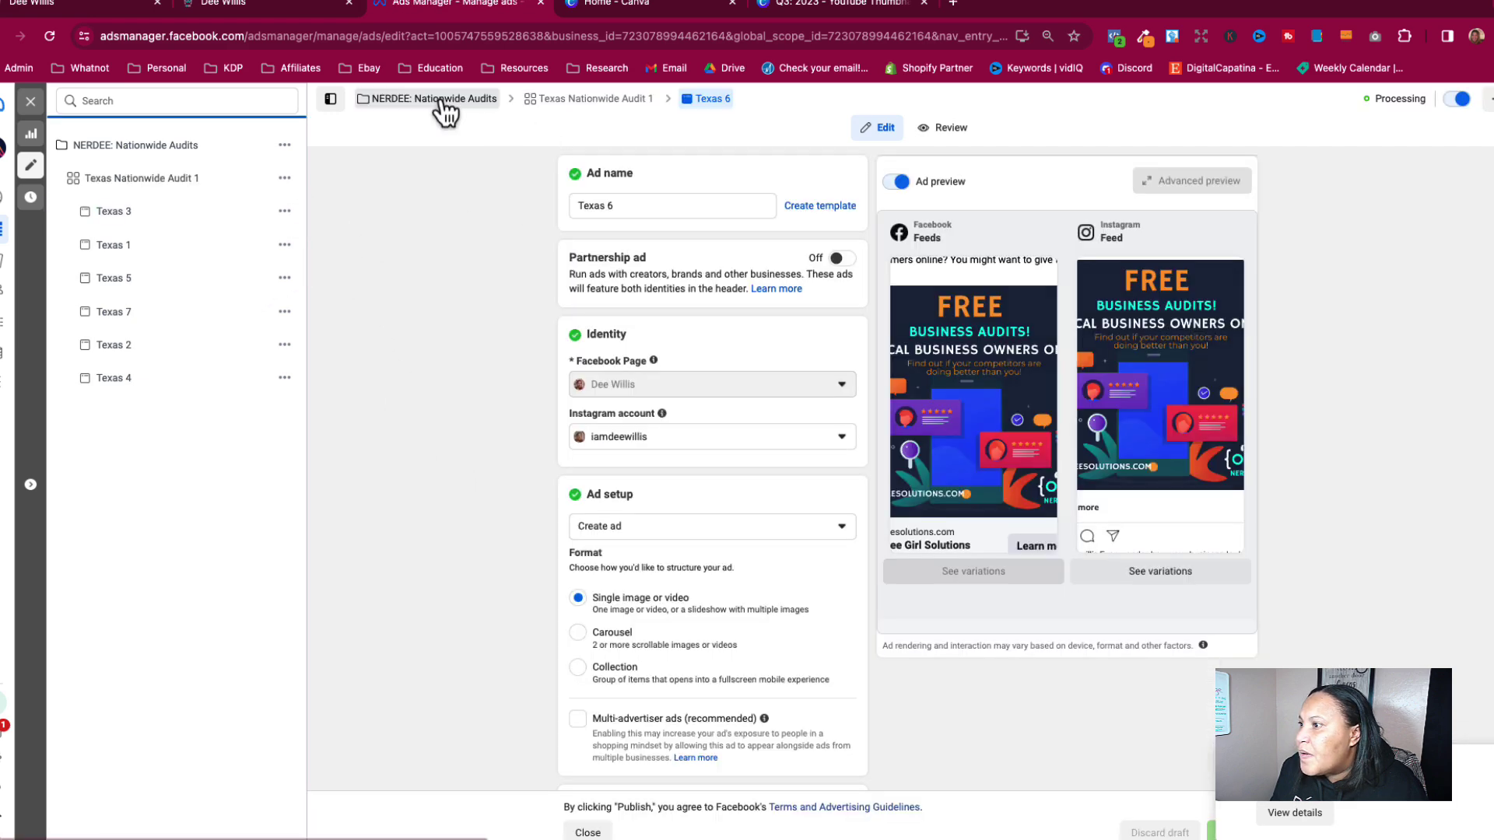
# Return to the campaign level, close the editor and remove the active-delivery filter from the campaigns list.
pyautogui.click(441, 100)
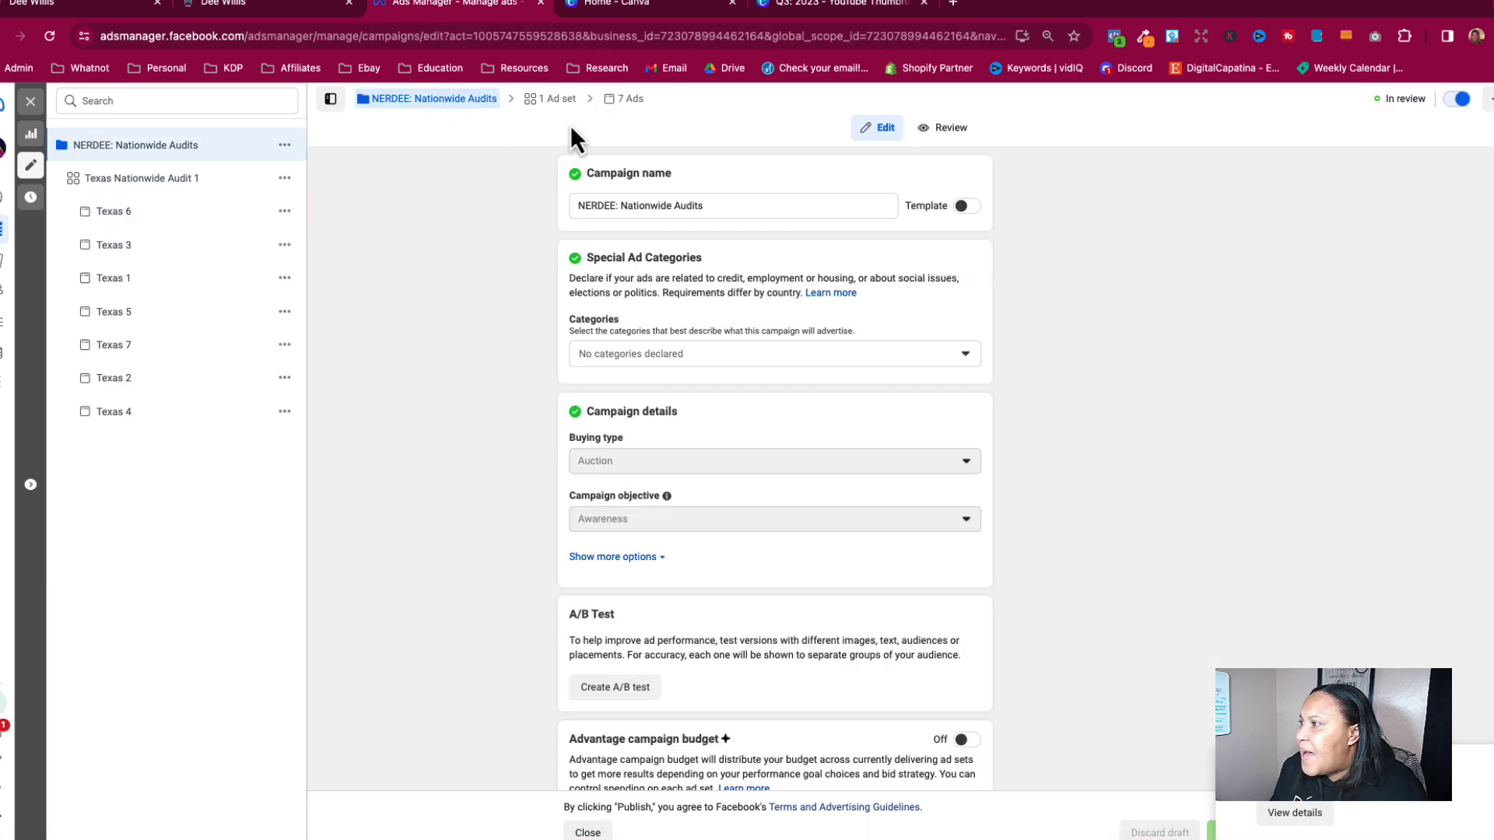
pyautogui.click(42, 106)
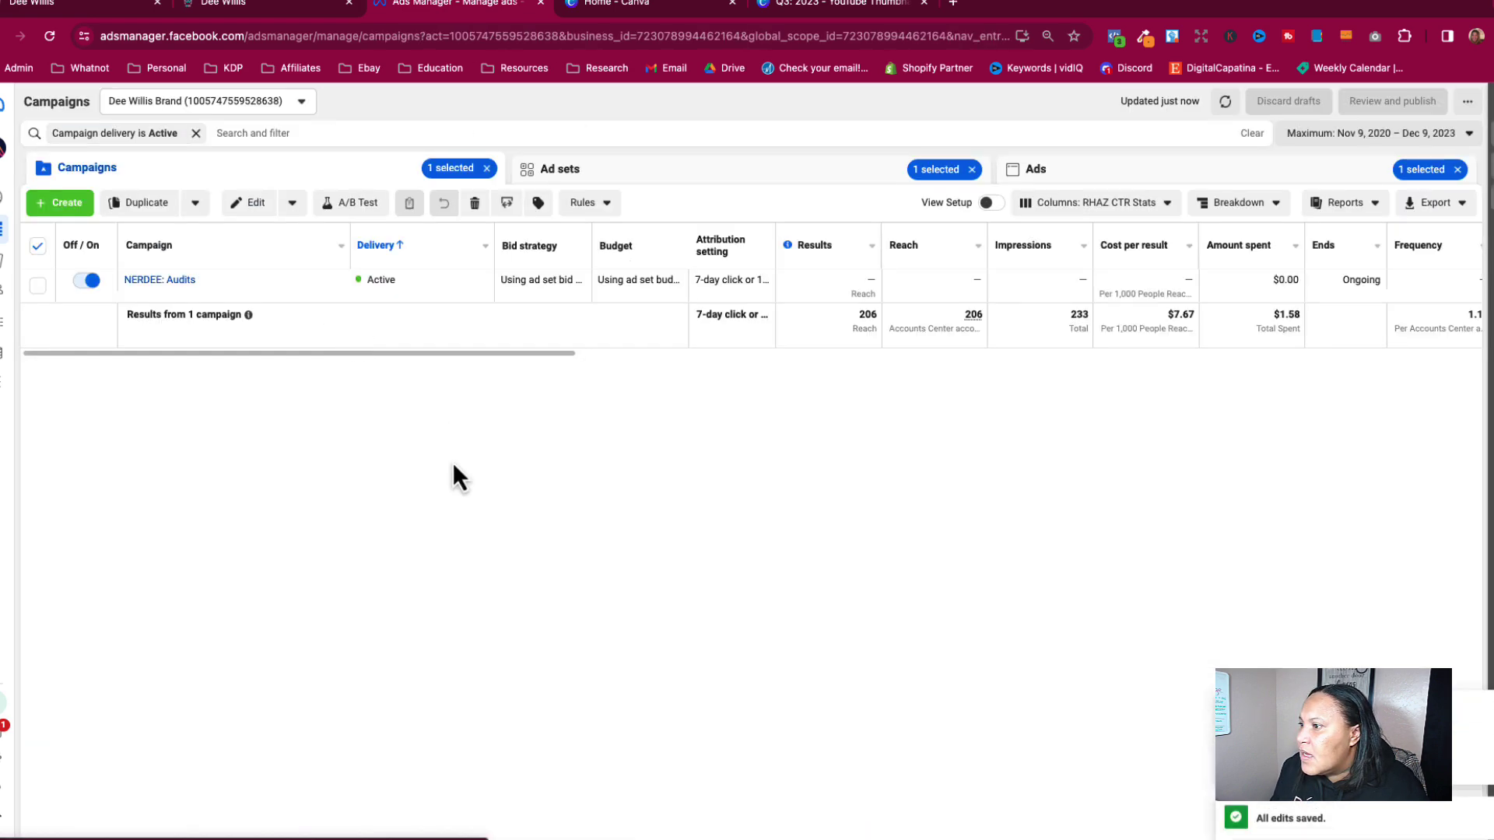
pyautogui.click(196, 134)
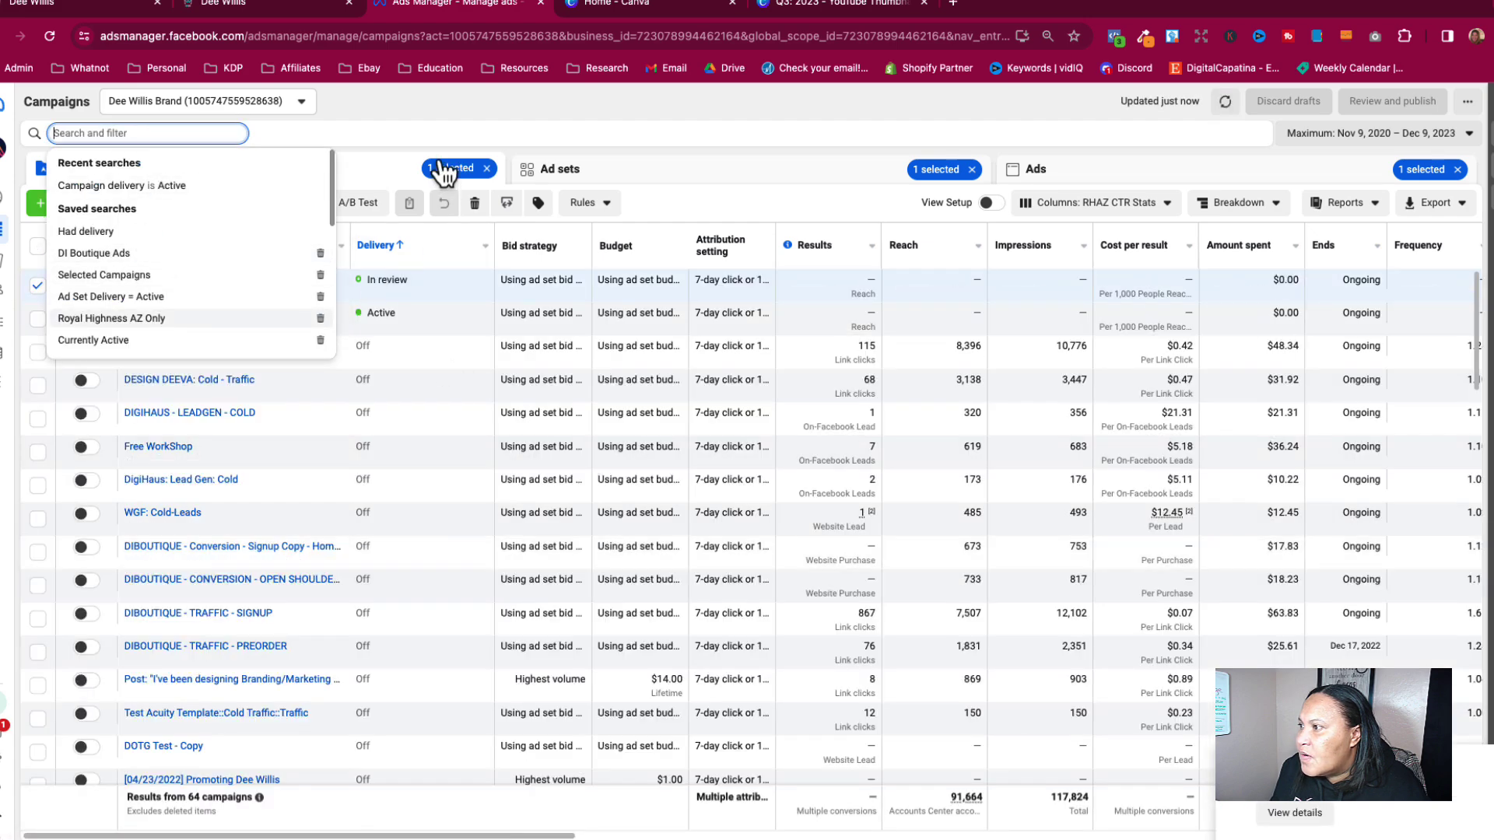
# Filter the campaigns by name containing "nerdee" and keep only NERDEE: Nationwide Audits selected.
pyautogui.click(37, 319)
pyautogui.click(146, 135)
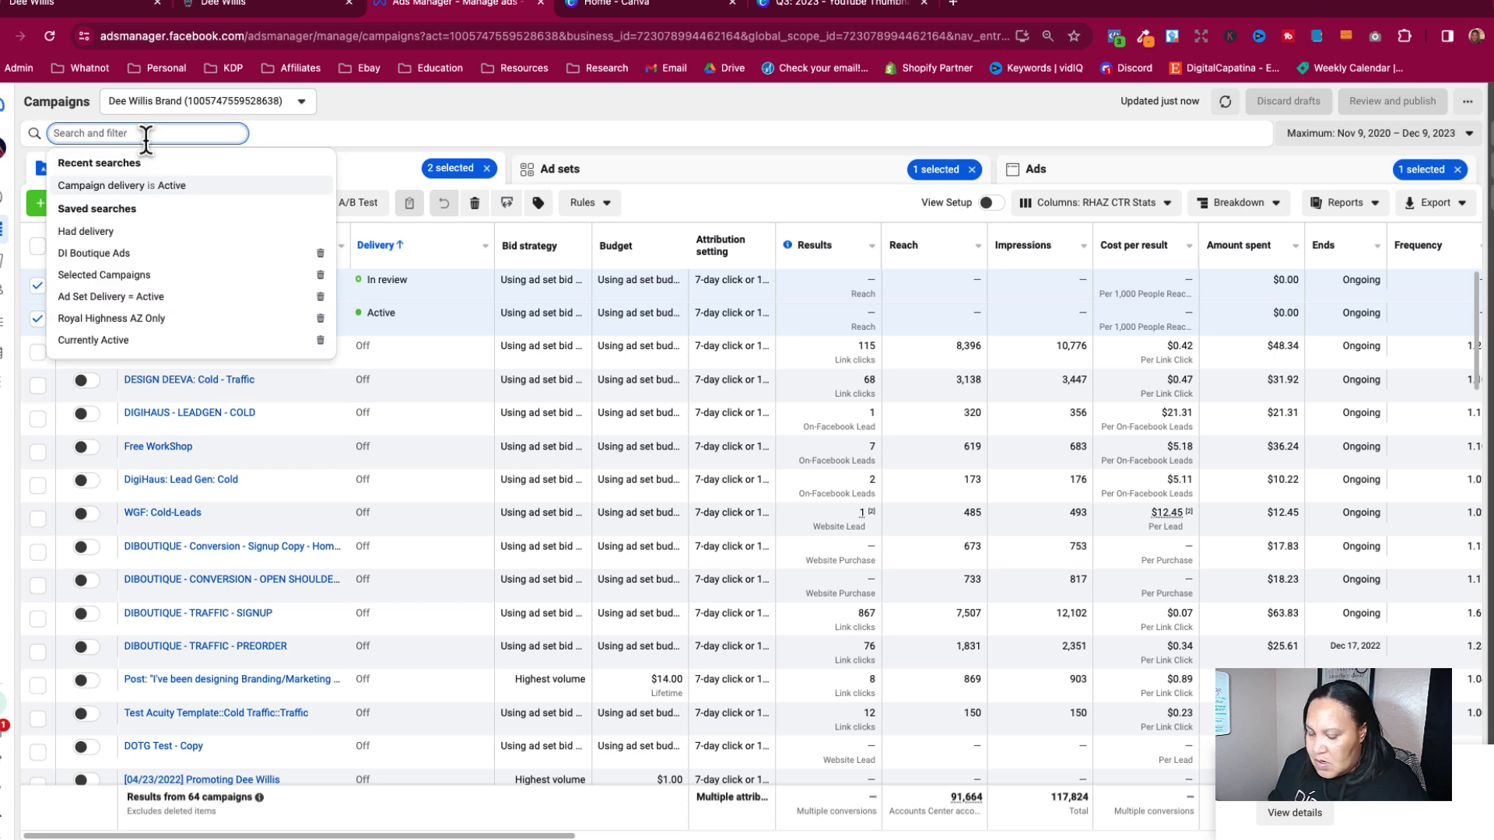
pyautogui.write('nerde')
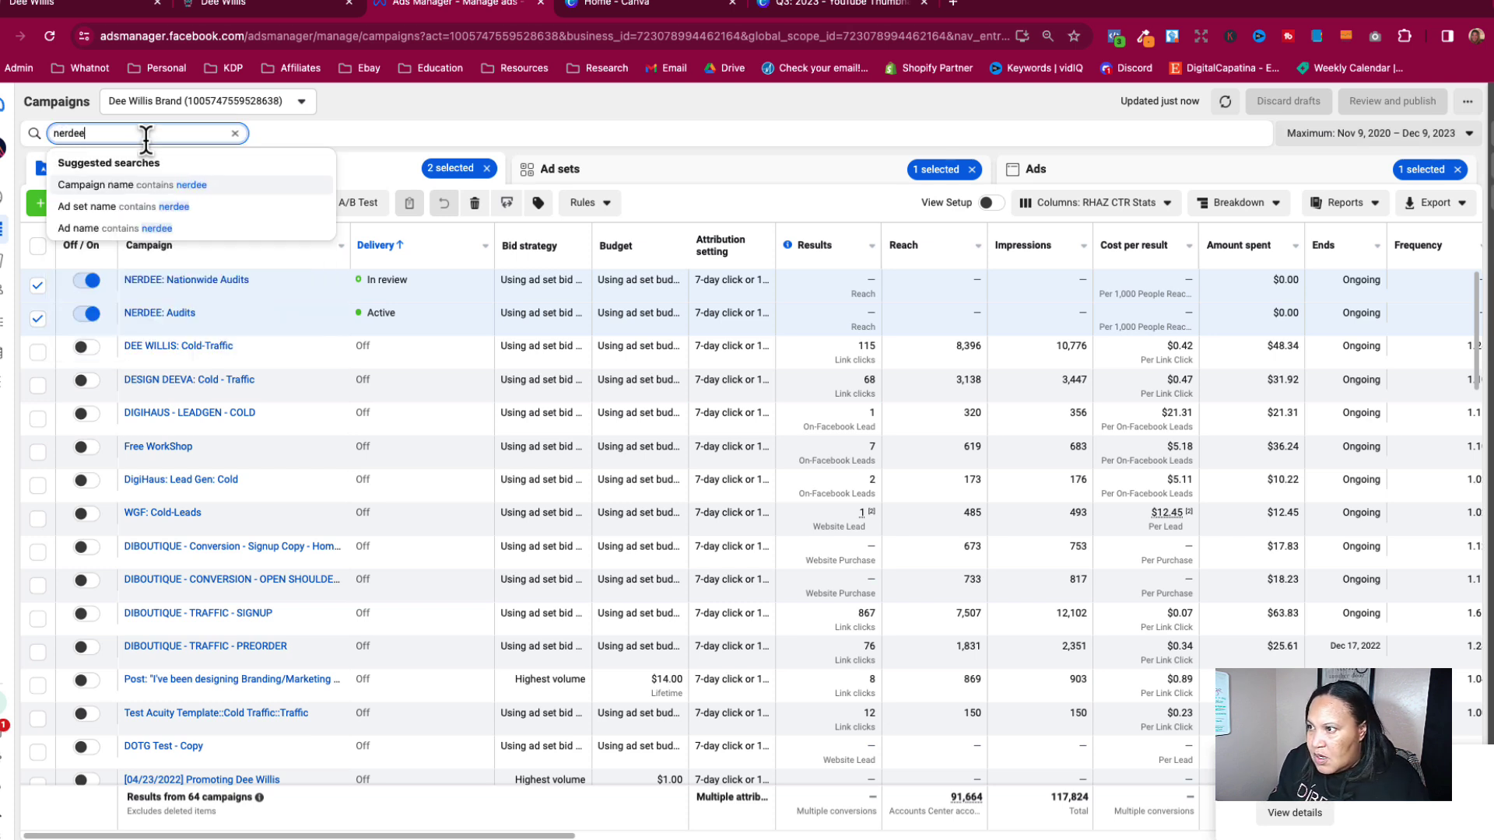
pyautogui.write('e')
pyautogui.press('Return')
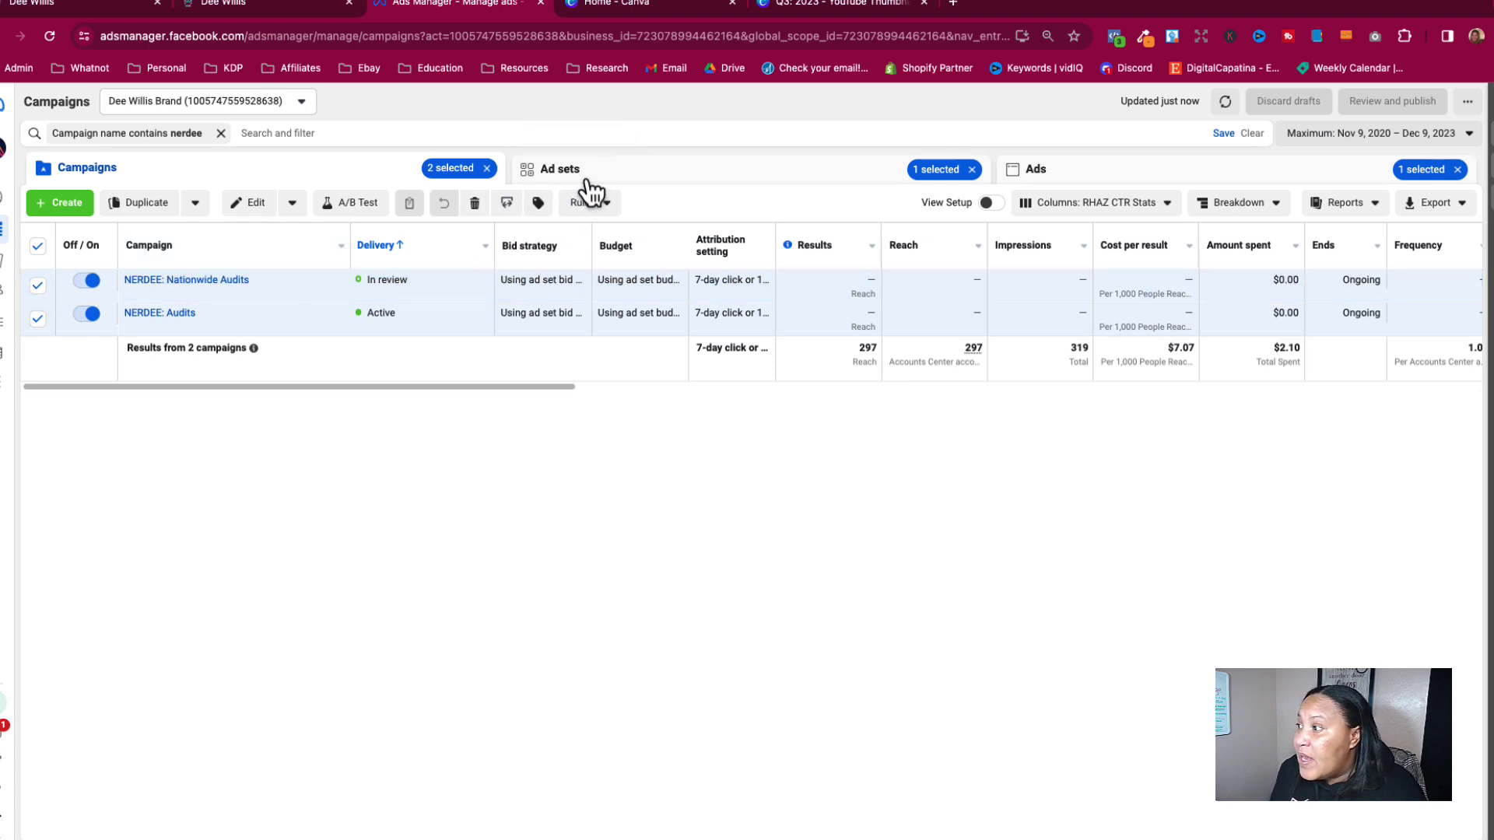
pyautogui.click(37, 319)
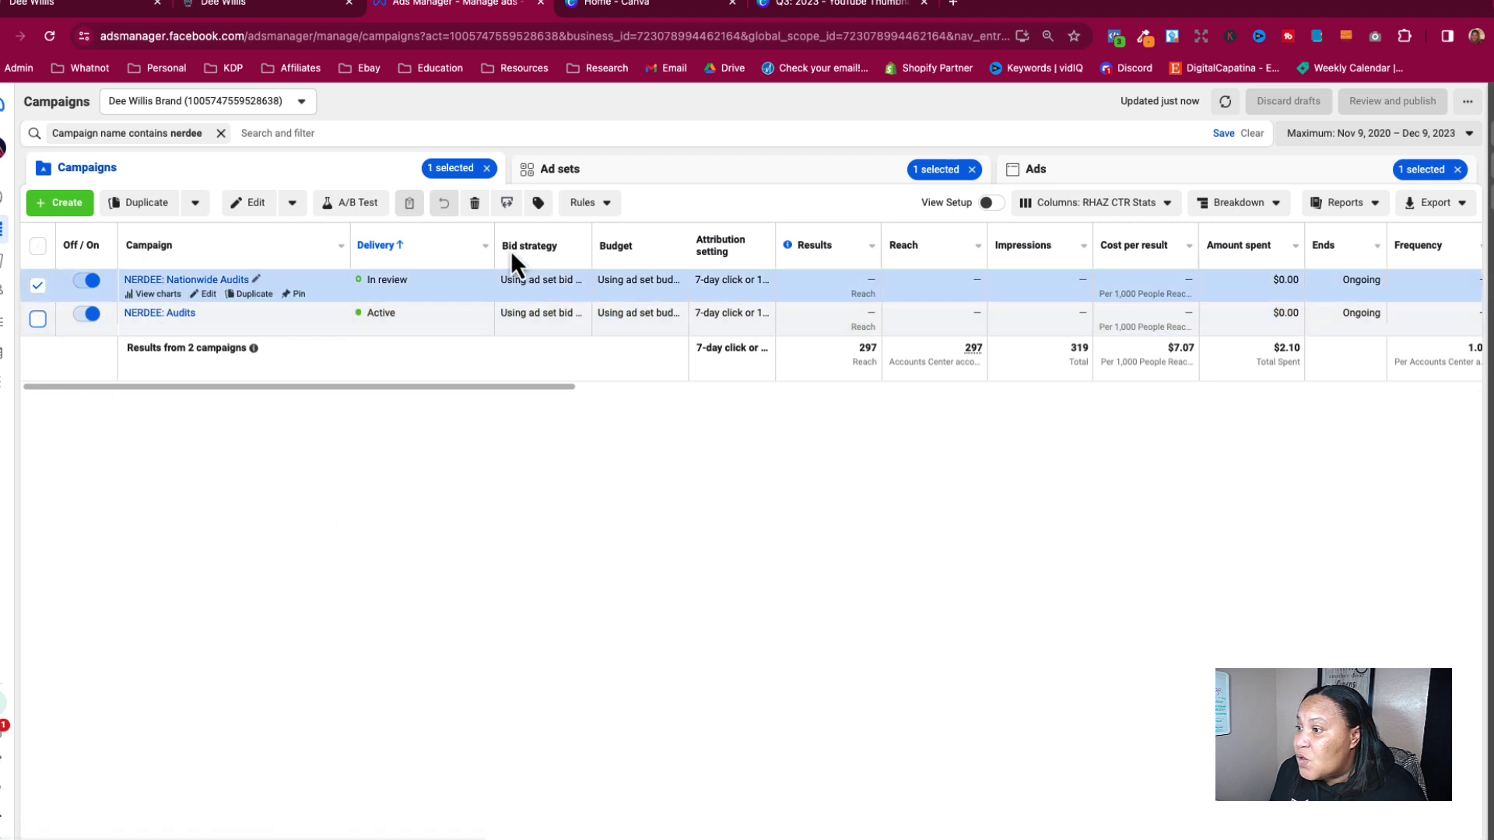
# Quick-duplicate the Texas Nationwide Audit 1 ad set together with its seven ads.
pyautogui.click(599, 187)
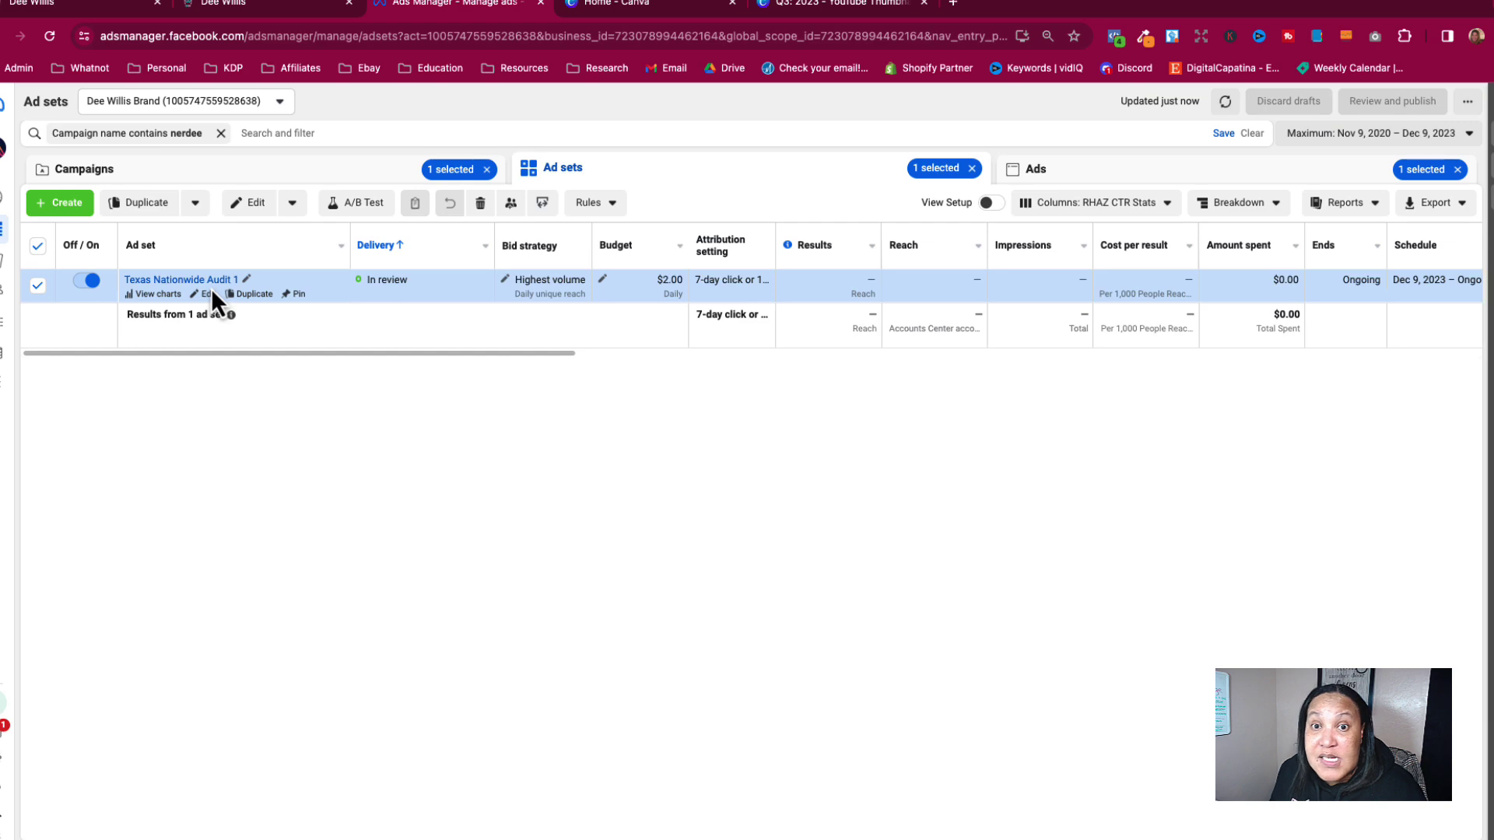
pyautogui.click(196, 204)
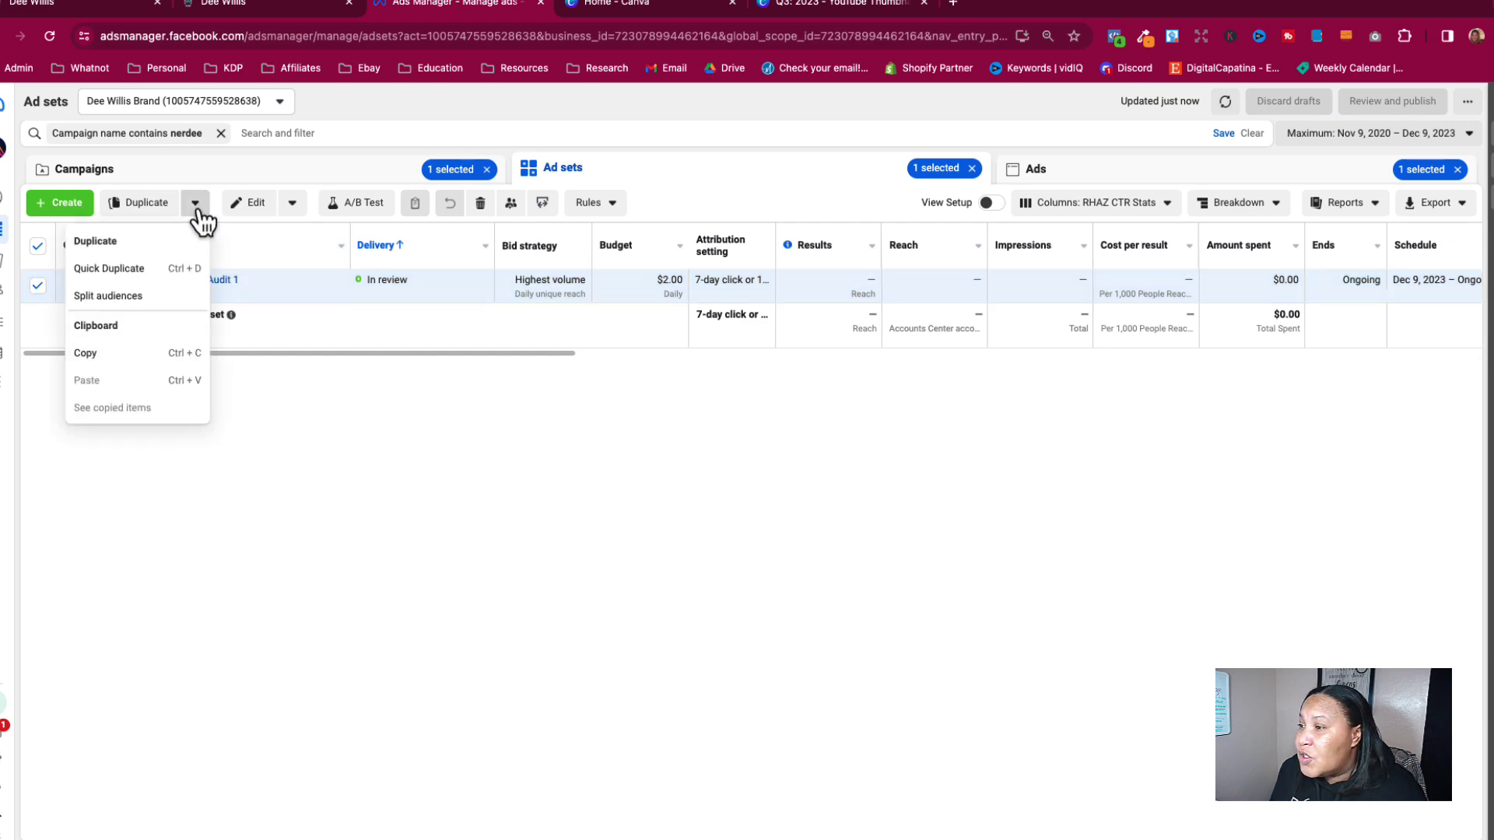
pyautogui.click(117, 269)
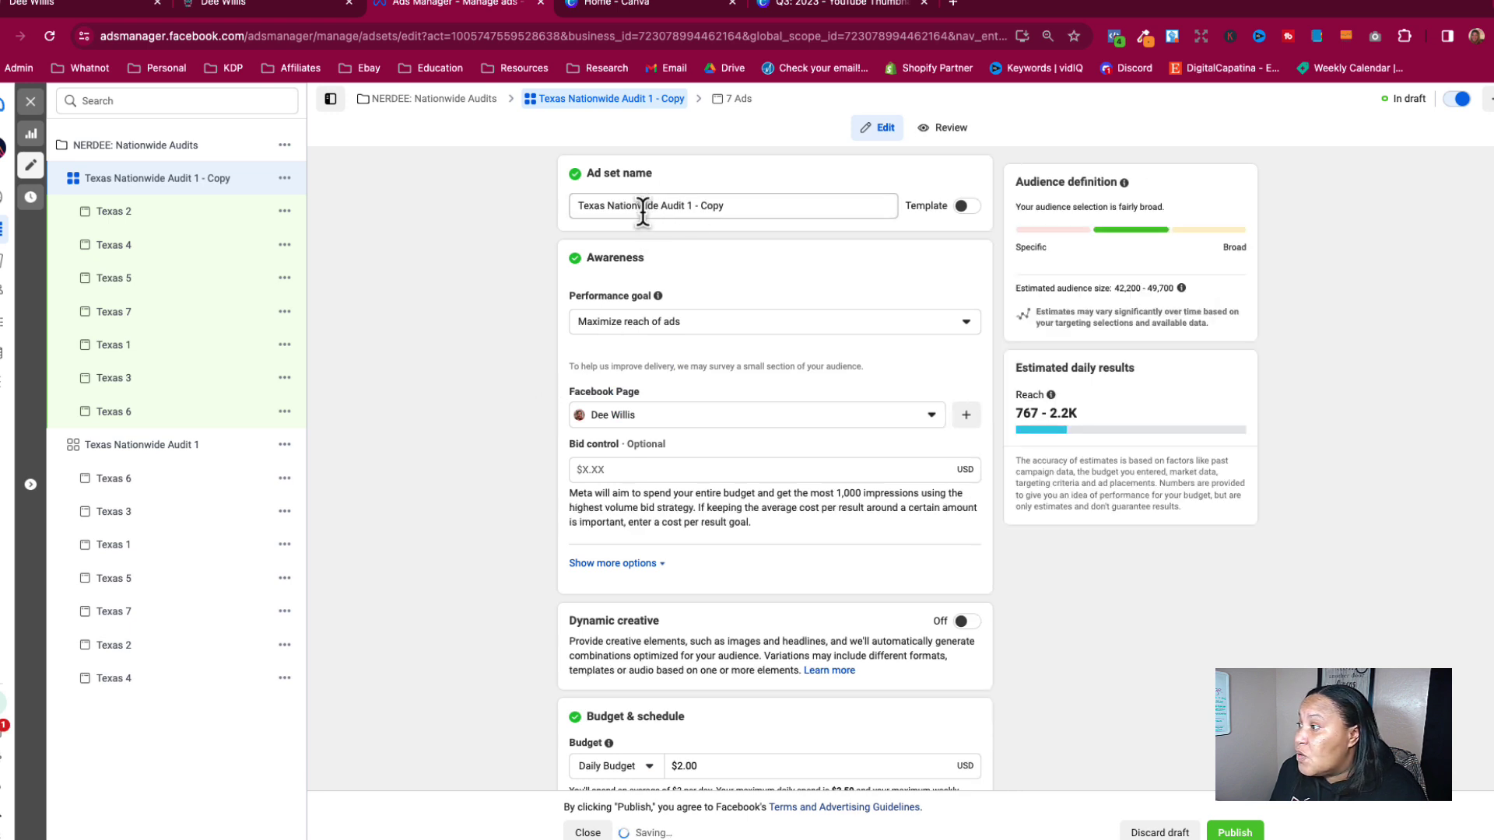
# Rename the duplicated ad set as "Virginia Nationwide Audit 1".
pyautogui.moveTo(604, 210); pyautogui.dragTo(568, 215)
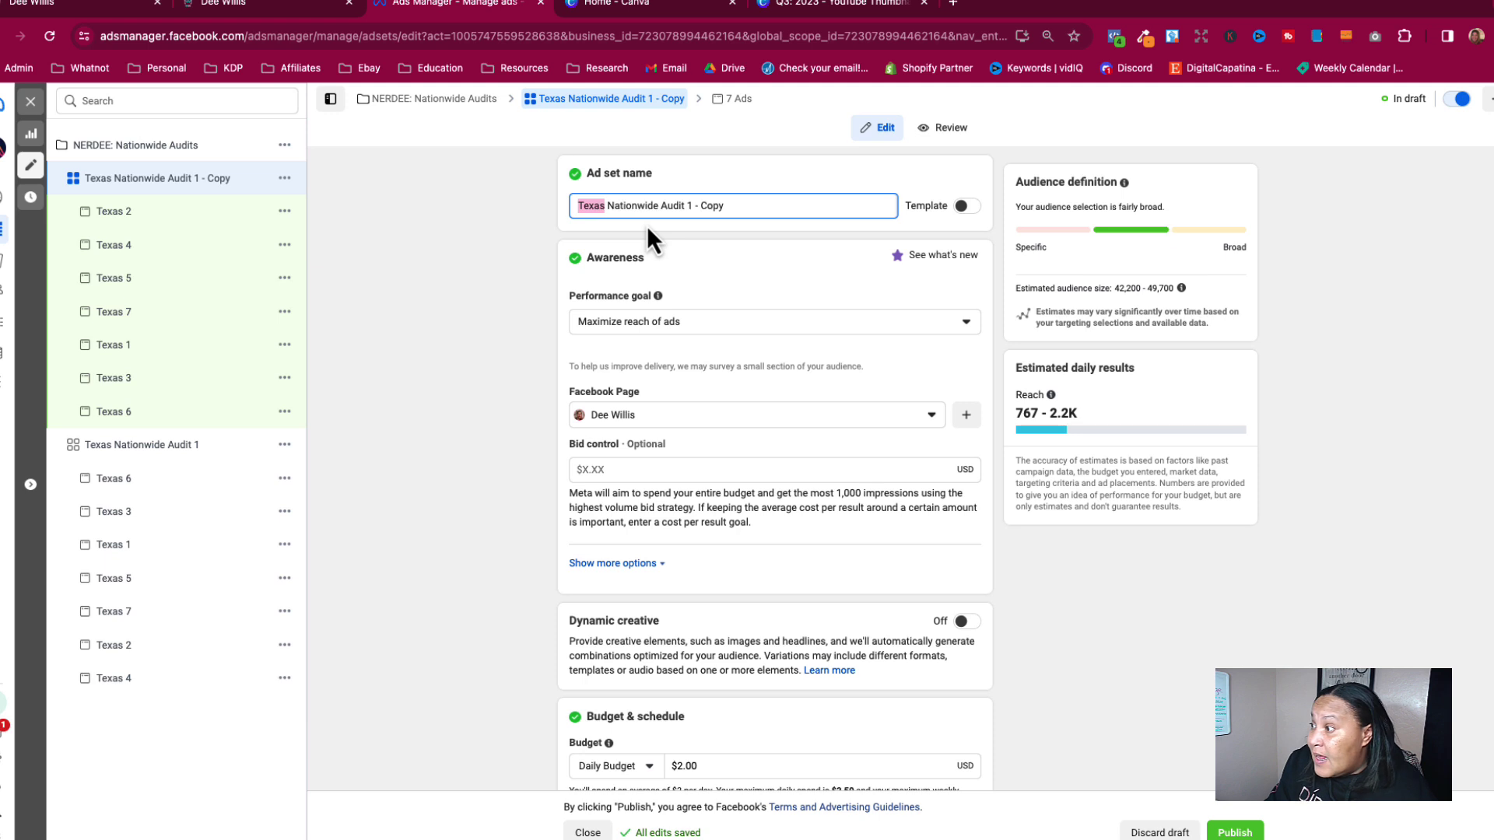
pyautogui.write('Virginia Na')
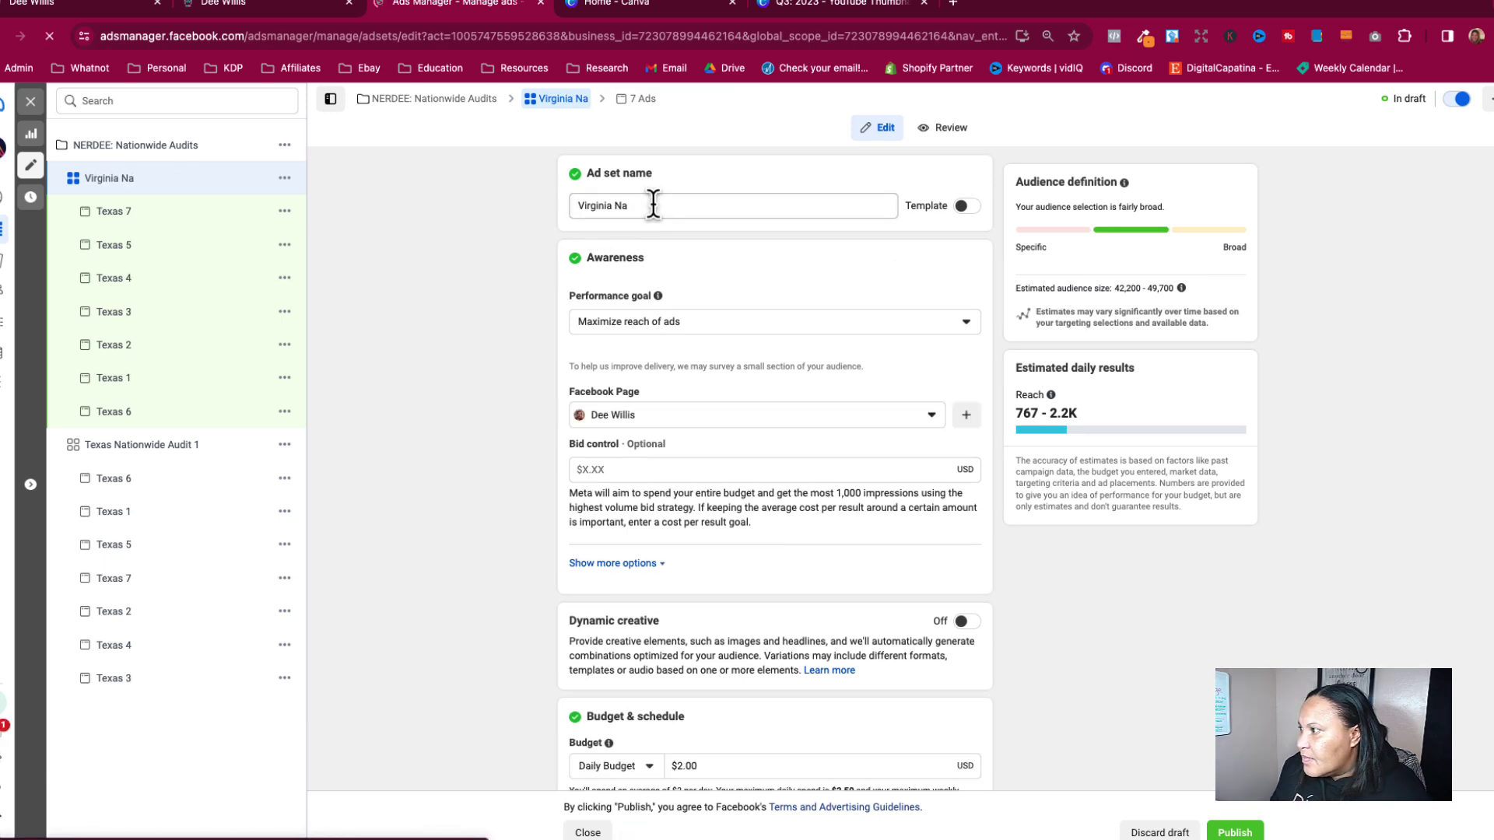
pyautogui.click(652, 205)
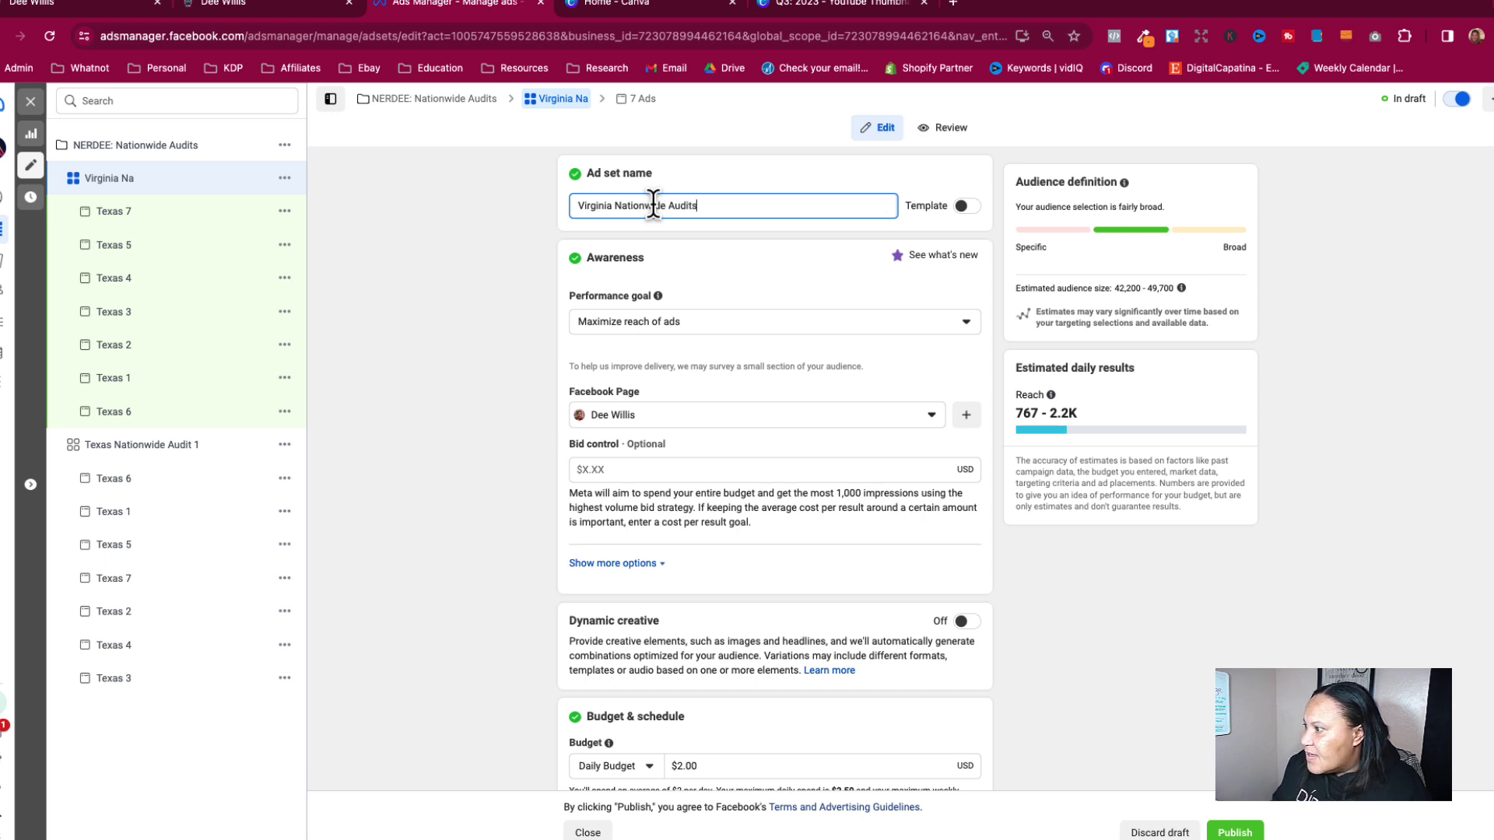
pyautogui.press('BackSpace')
pyautogui.write('1')
pyautogui.click(385, 277)
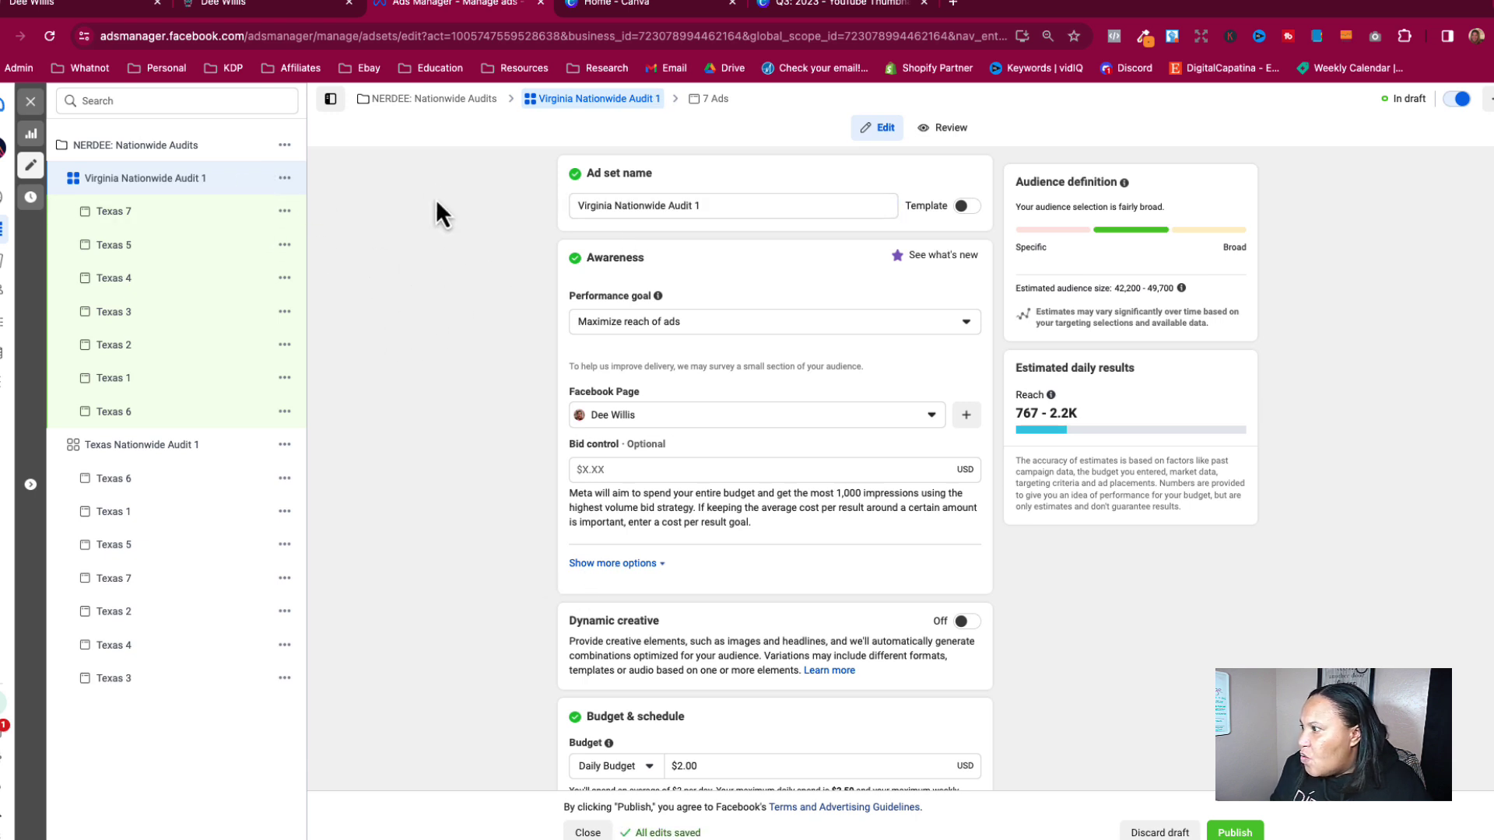
# Rename the Texas 7 ad in the Virginia ad set as "Virginia 7" and copy the word "Virginia" from its name.
pyautogui.click(119, 212)
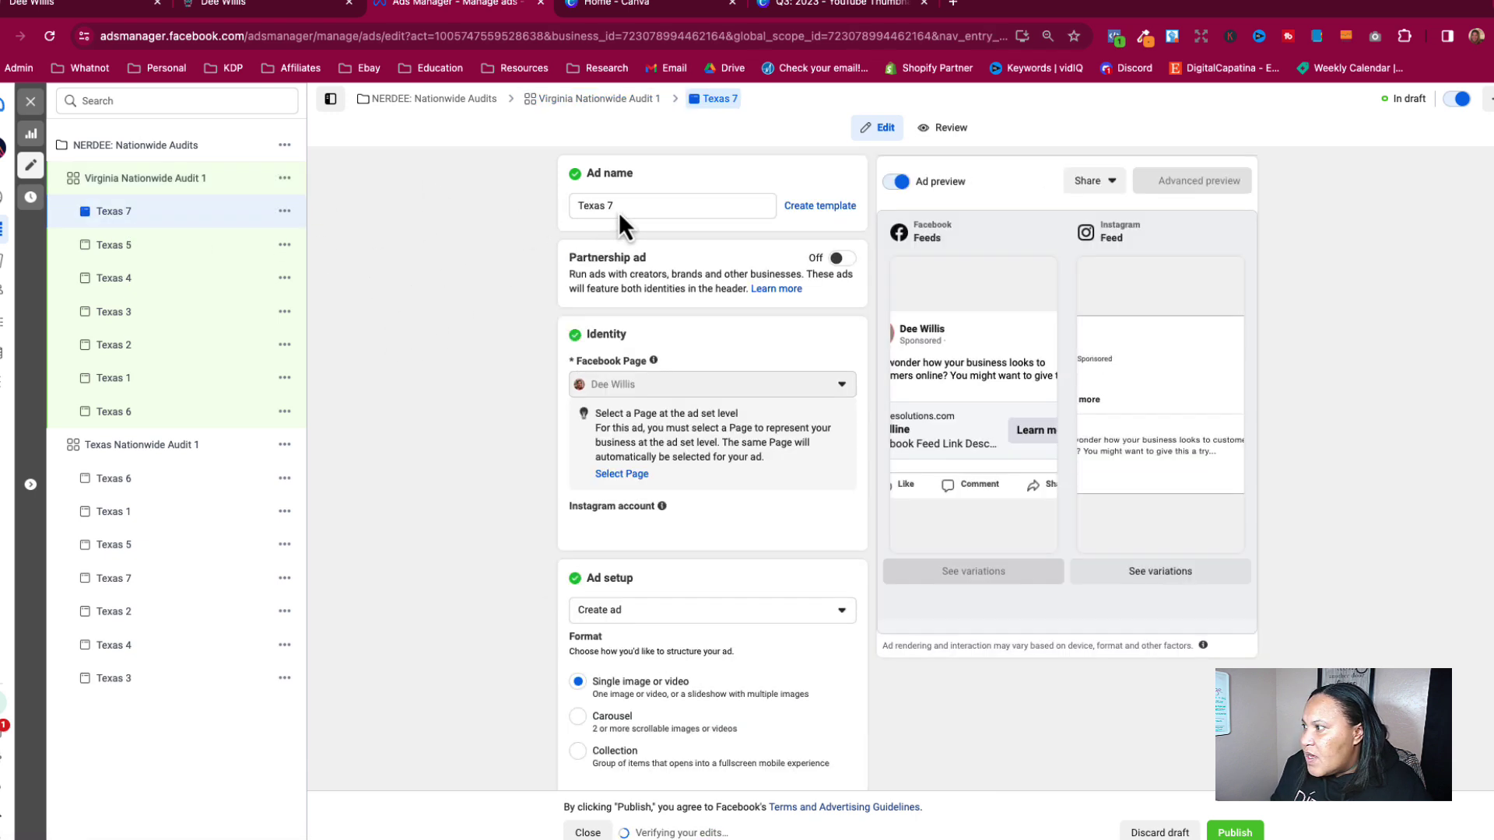
pyautogui.moveTo(608, 212); pyautogui.dragTo(569, 210)
pyautogui.write('Viriginia')
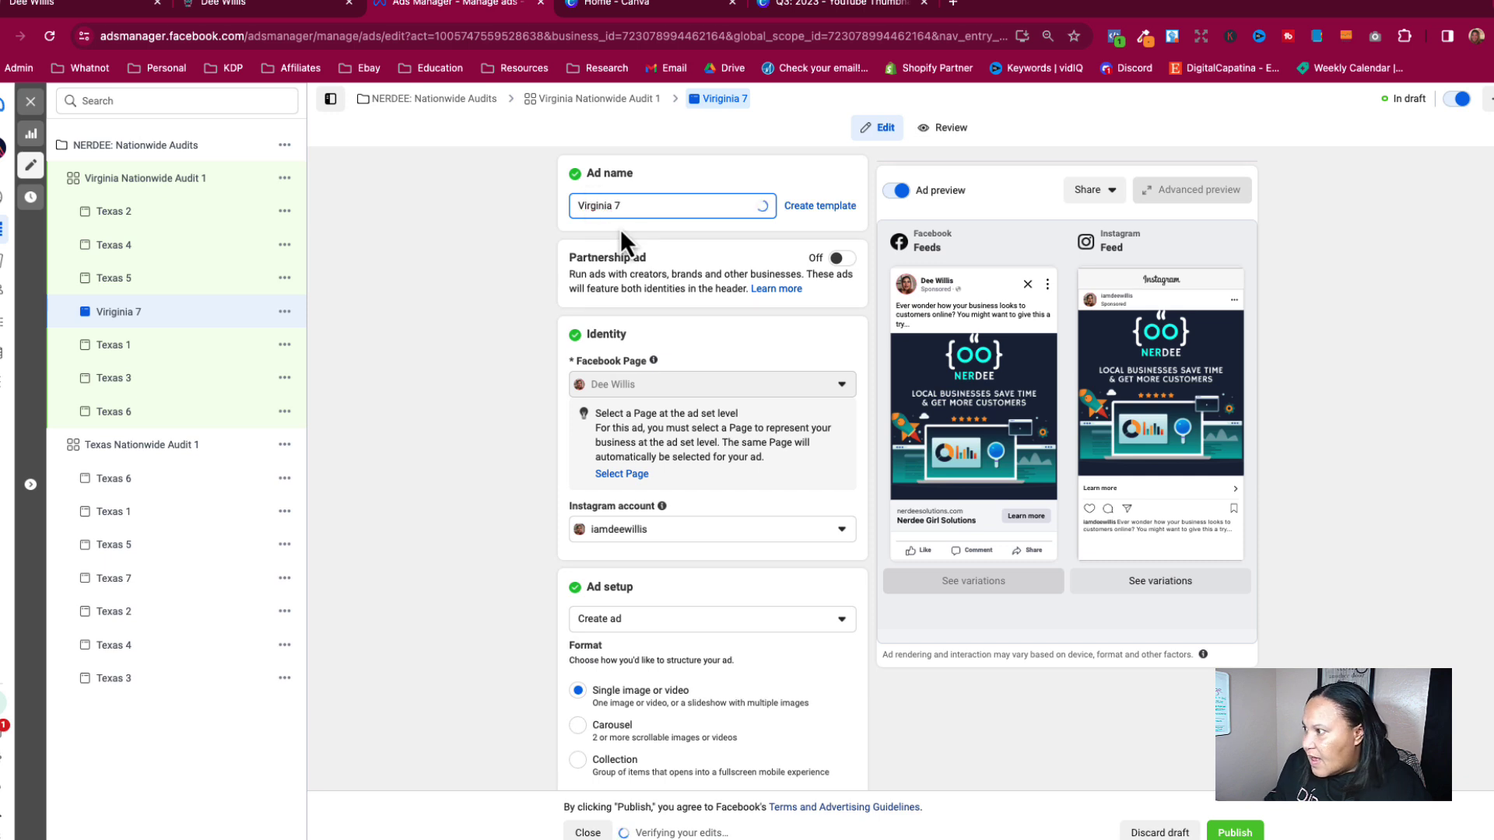
pyautogui.click(591, 208)
pyautogui.press('BackSpace')
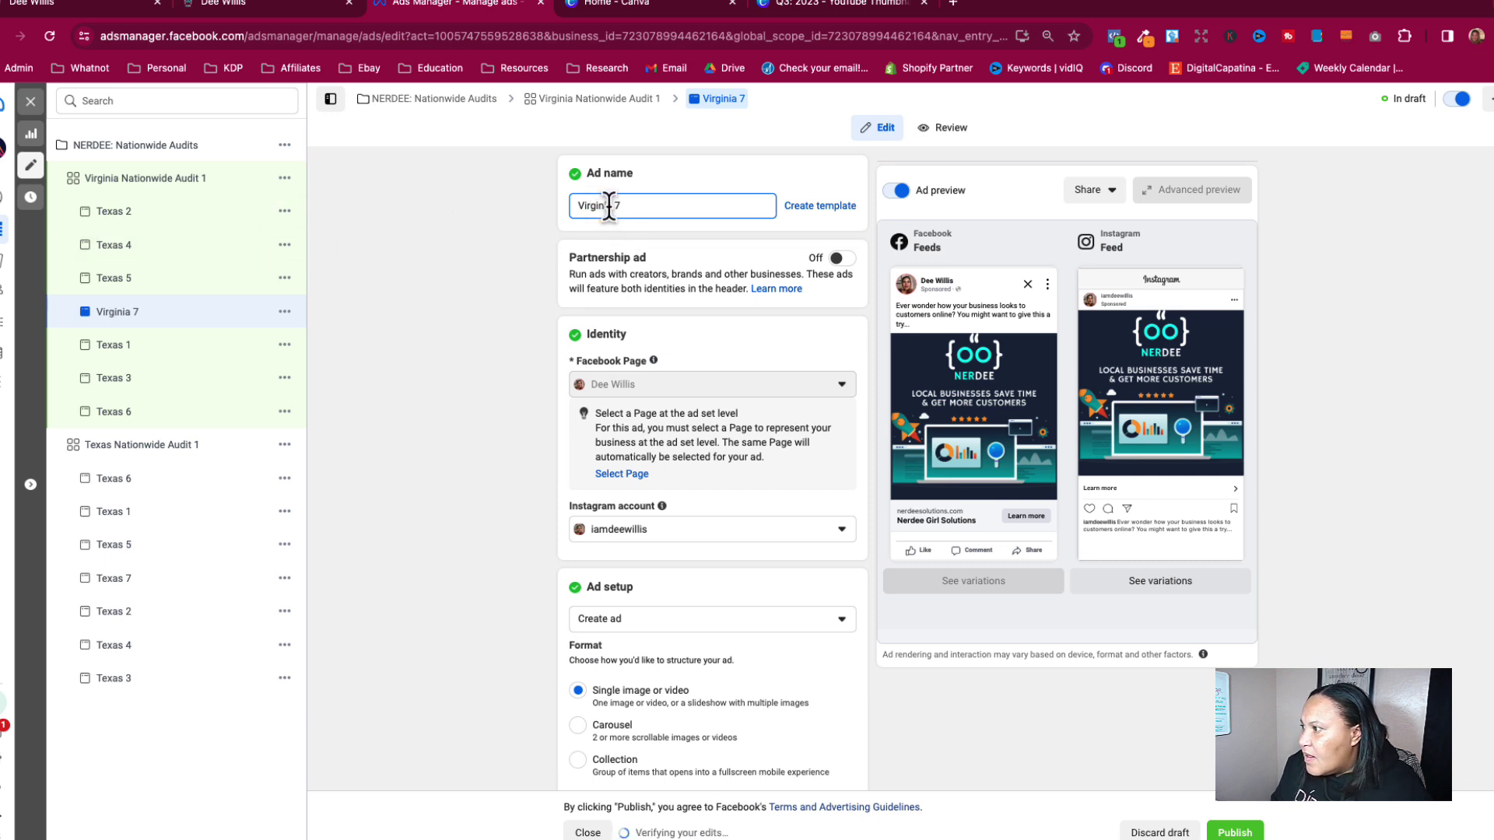
pyautogui.doubleClick(611, 207)
pyautogui.rightClick(586, 209)
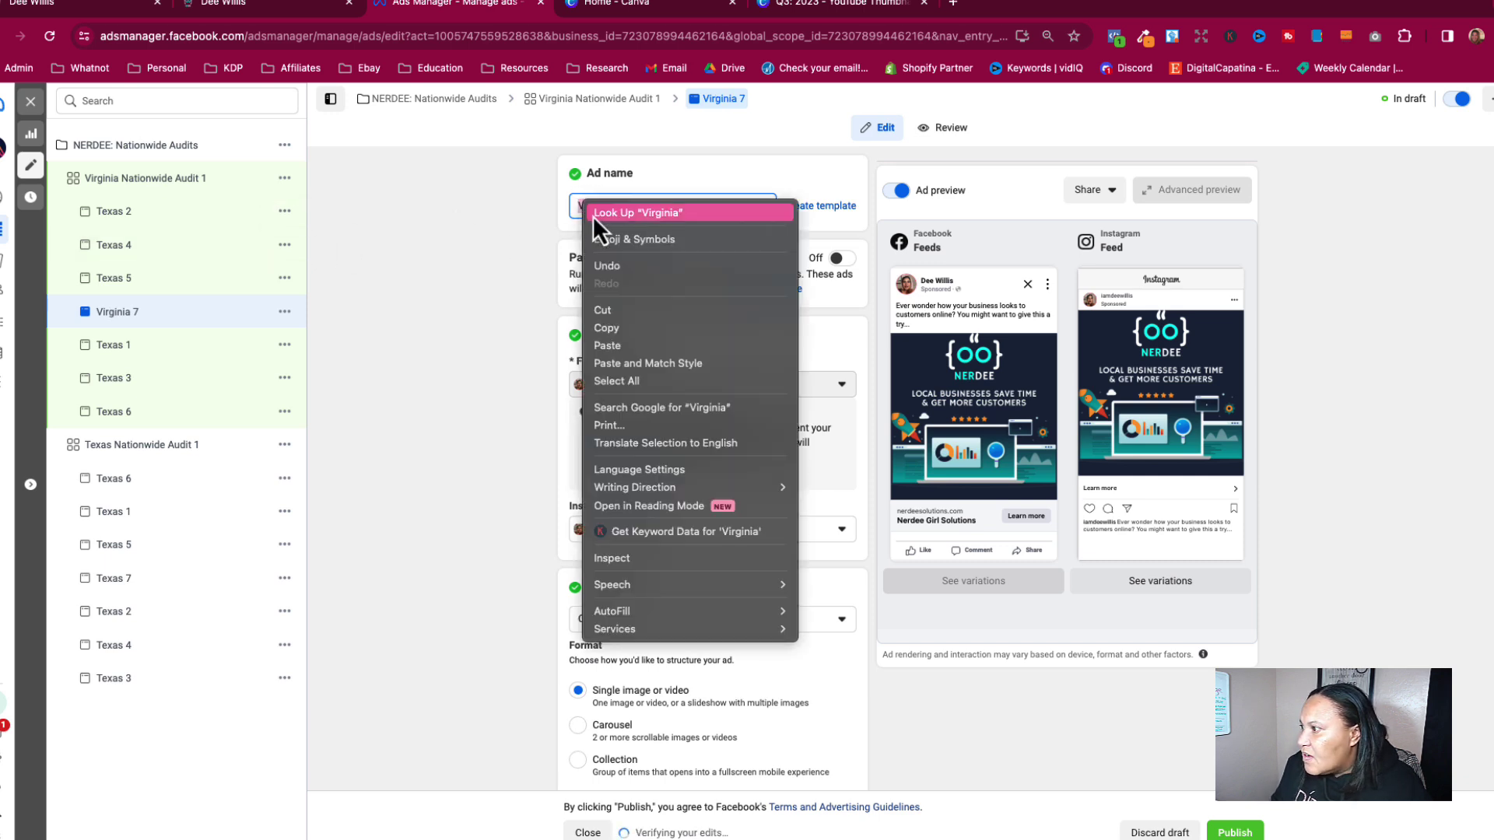
pyautogui.click(610, 326)
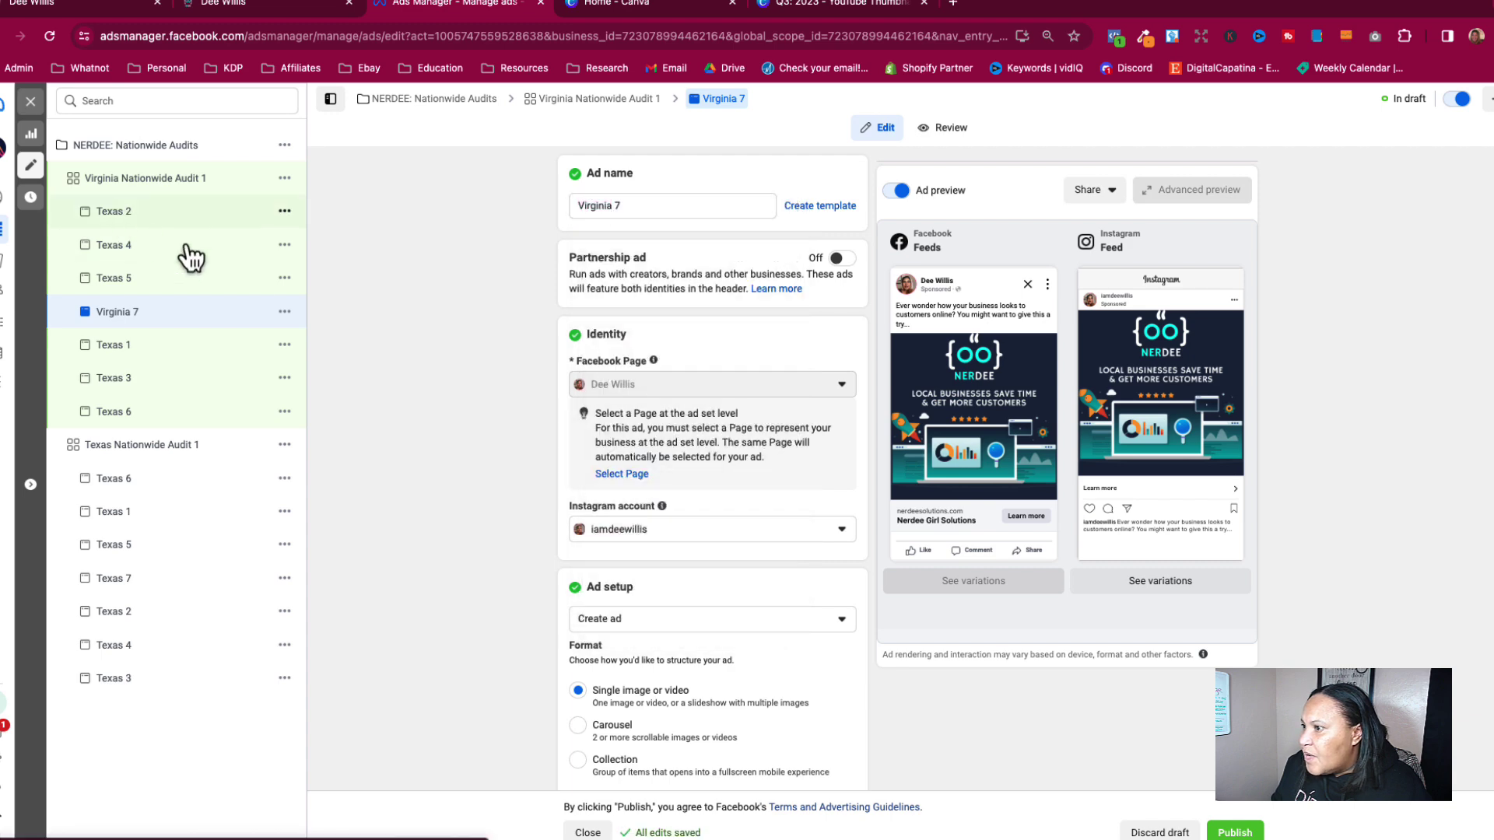
# Rename the Texas 2 and Texas 4 ads in the Virginia ad set as "Virginia 2" and "Virginia 4".
pyautogui.click(137, 216)
pyautogui.doubleClick(603, 207)
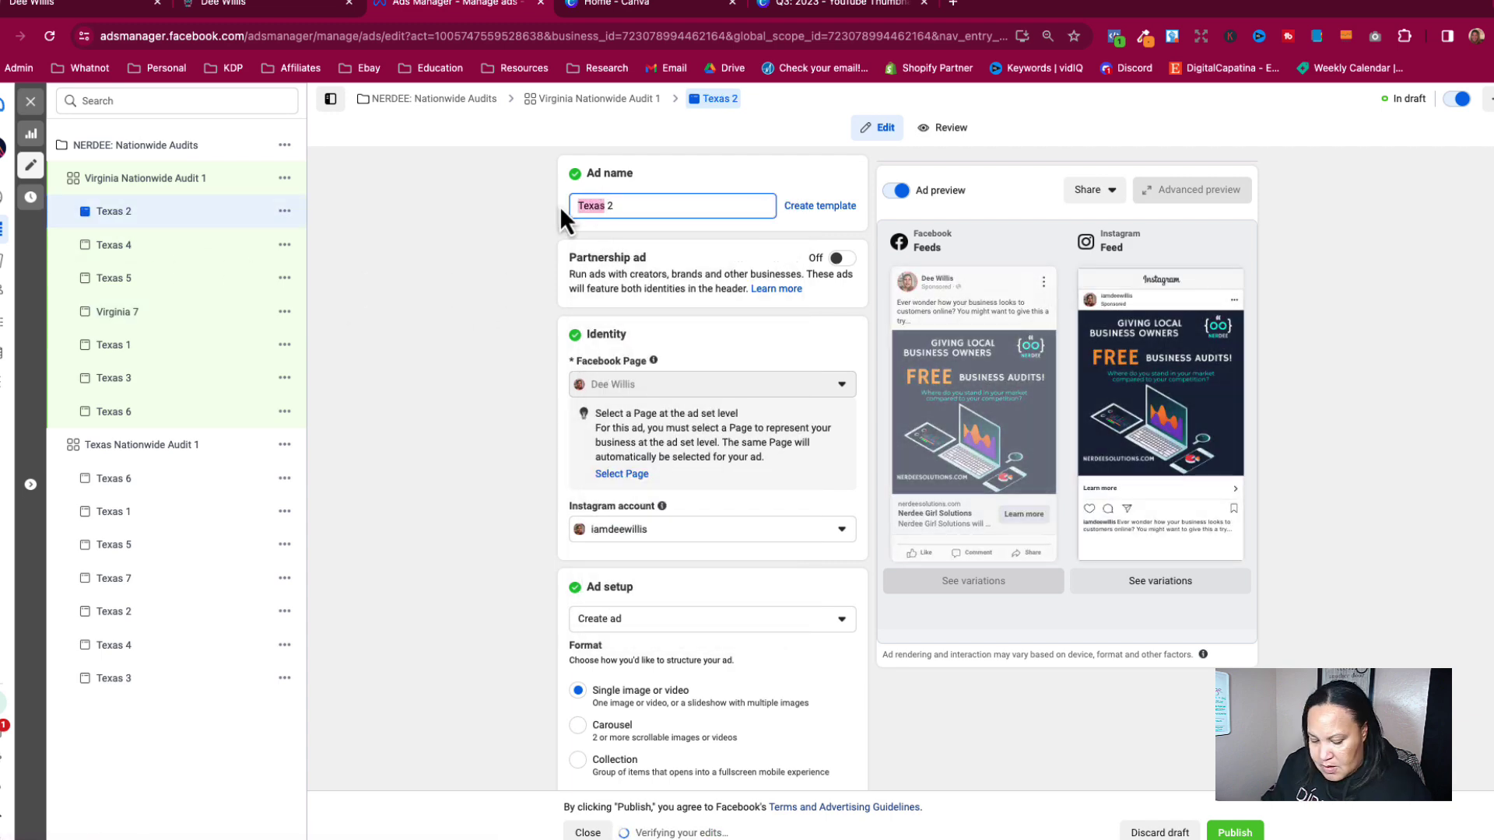
pyautogui.hotkey('ctrl', 'v')
pyautogui.click(109, 248)
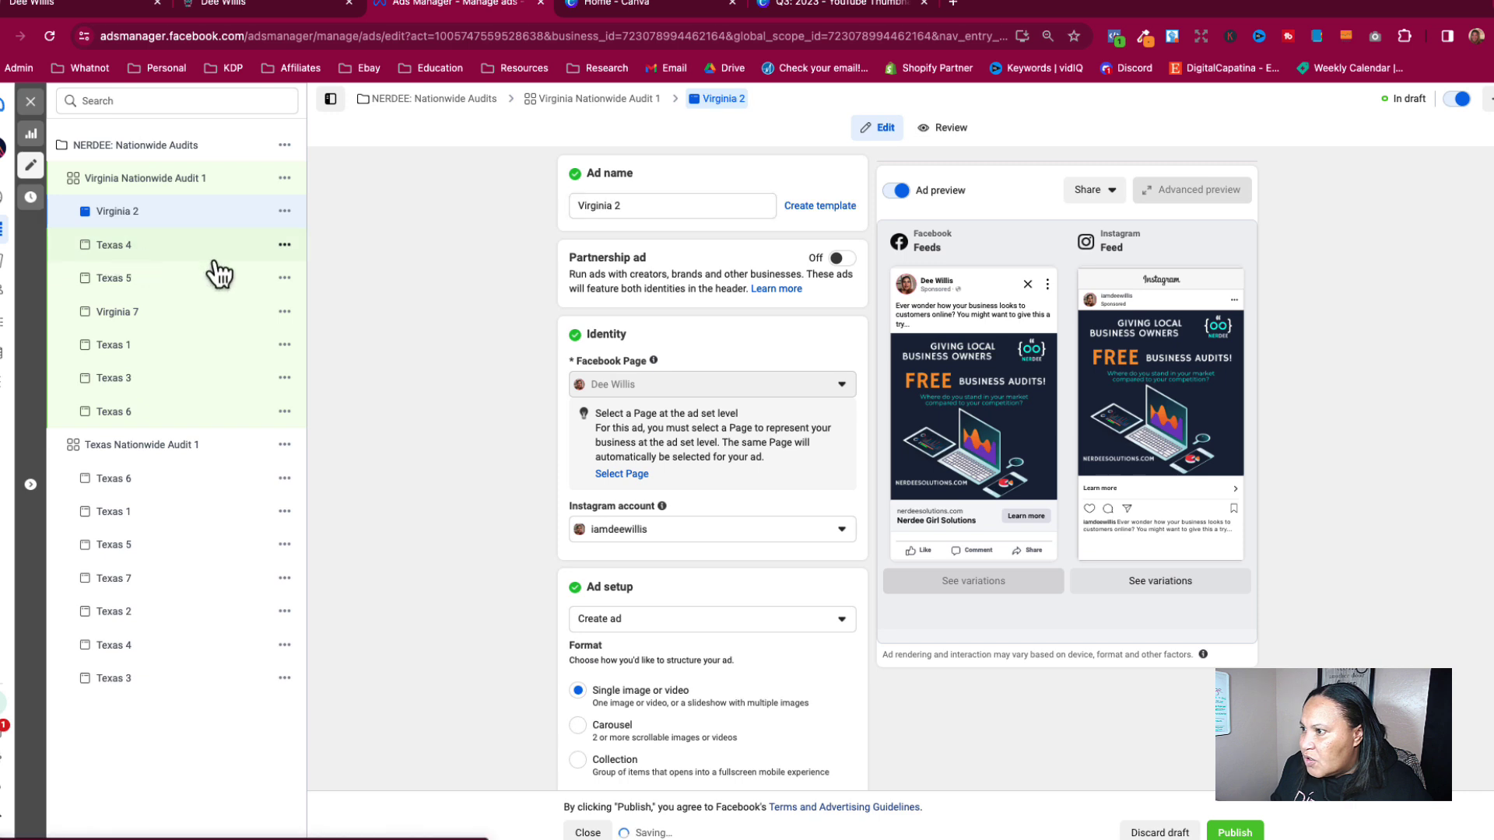
pyautogui.doubleClick(588, 207)
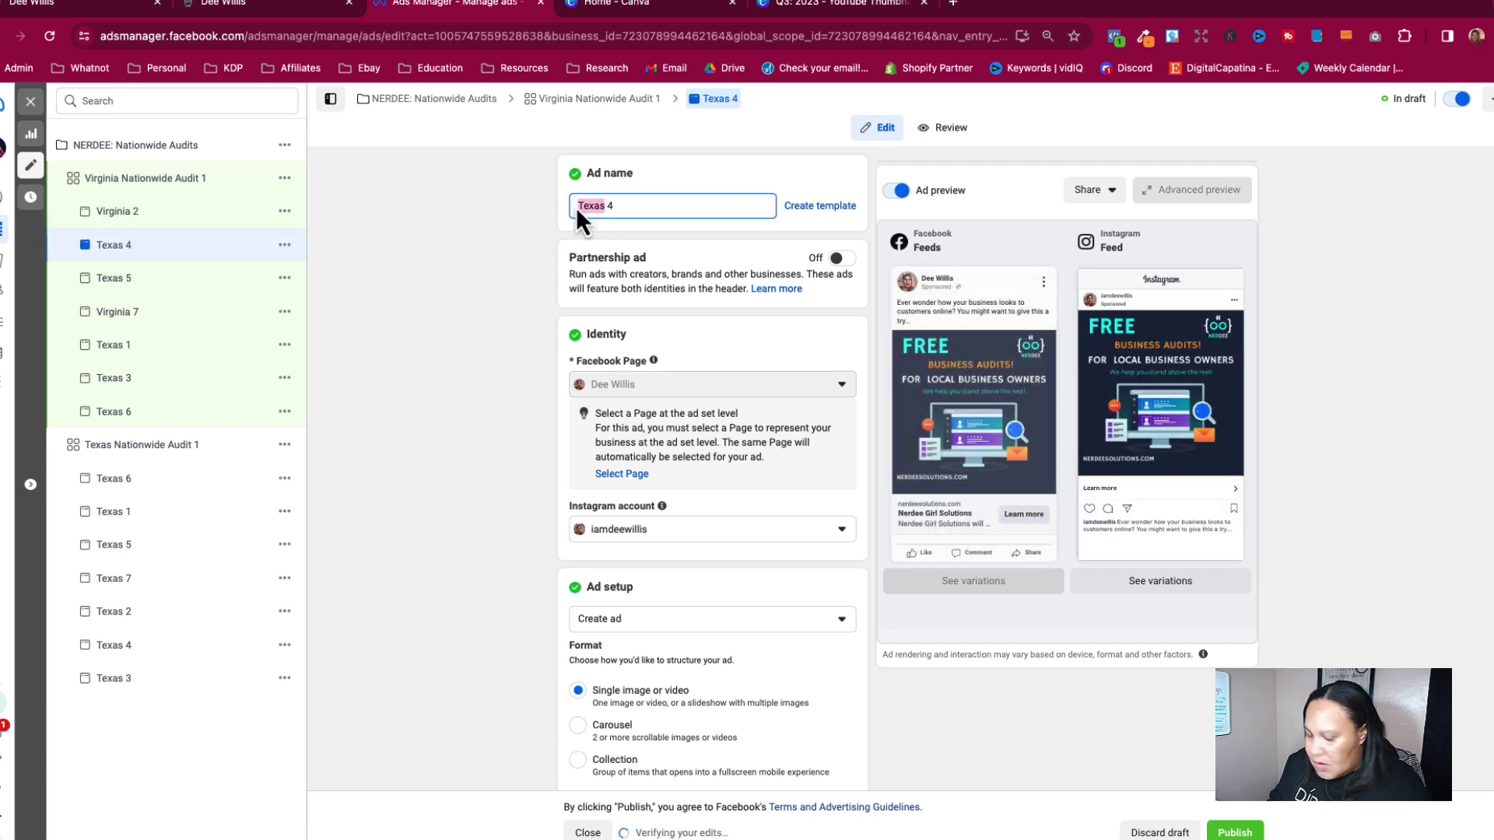
pyautogui.hotkey('ctrl', 'v')
# Rename the Texas 5 and Texas 1 ads in the Virginia ad set as "Virginia 5" and "Virginia 1".
pyautogui.click(116, 280)
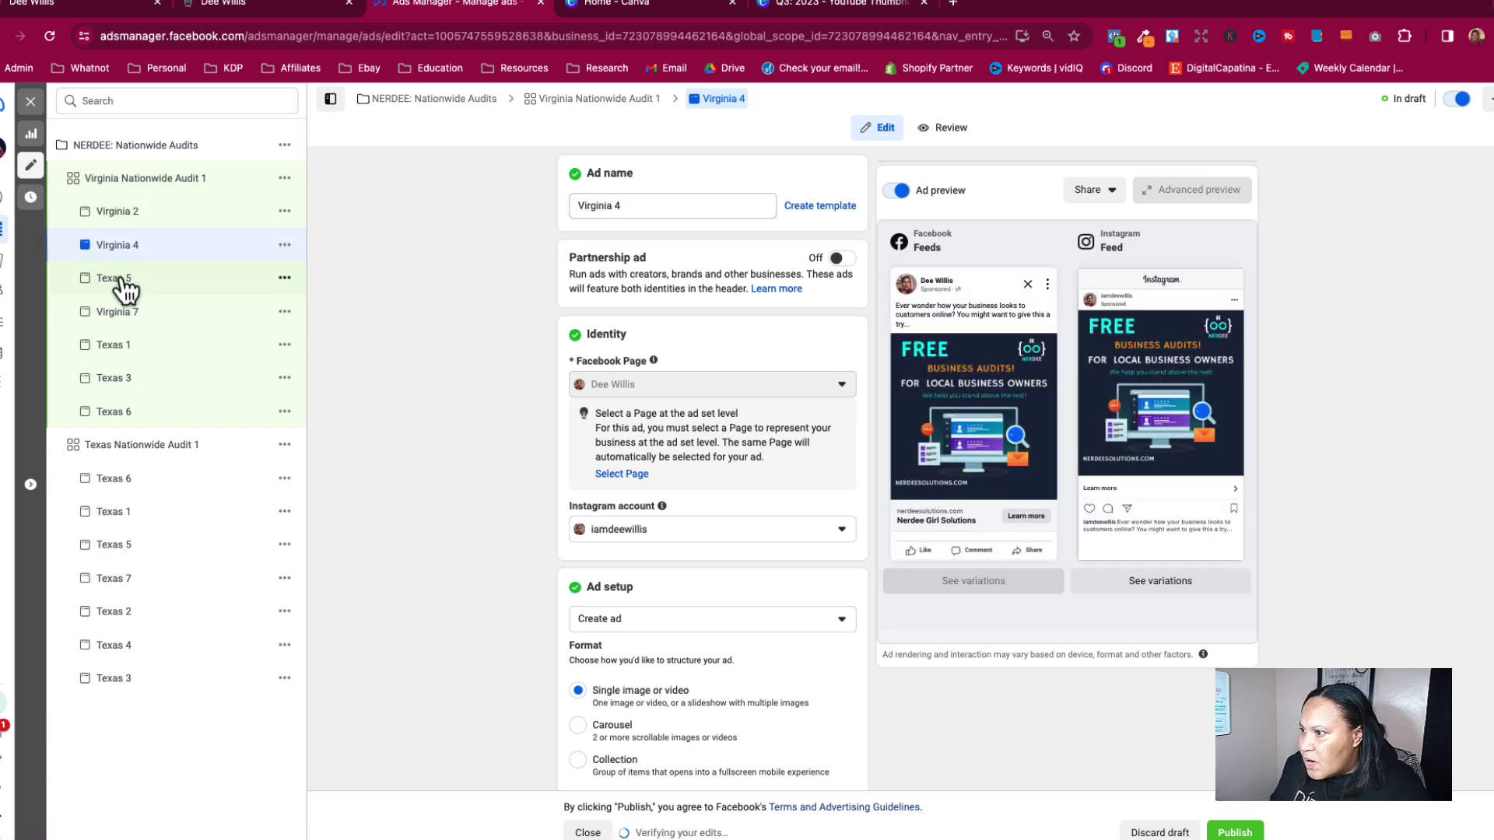
pyautogui.doubleClick(599, 206)
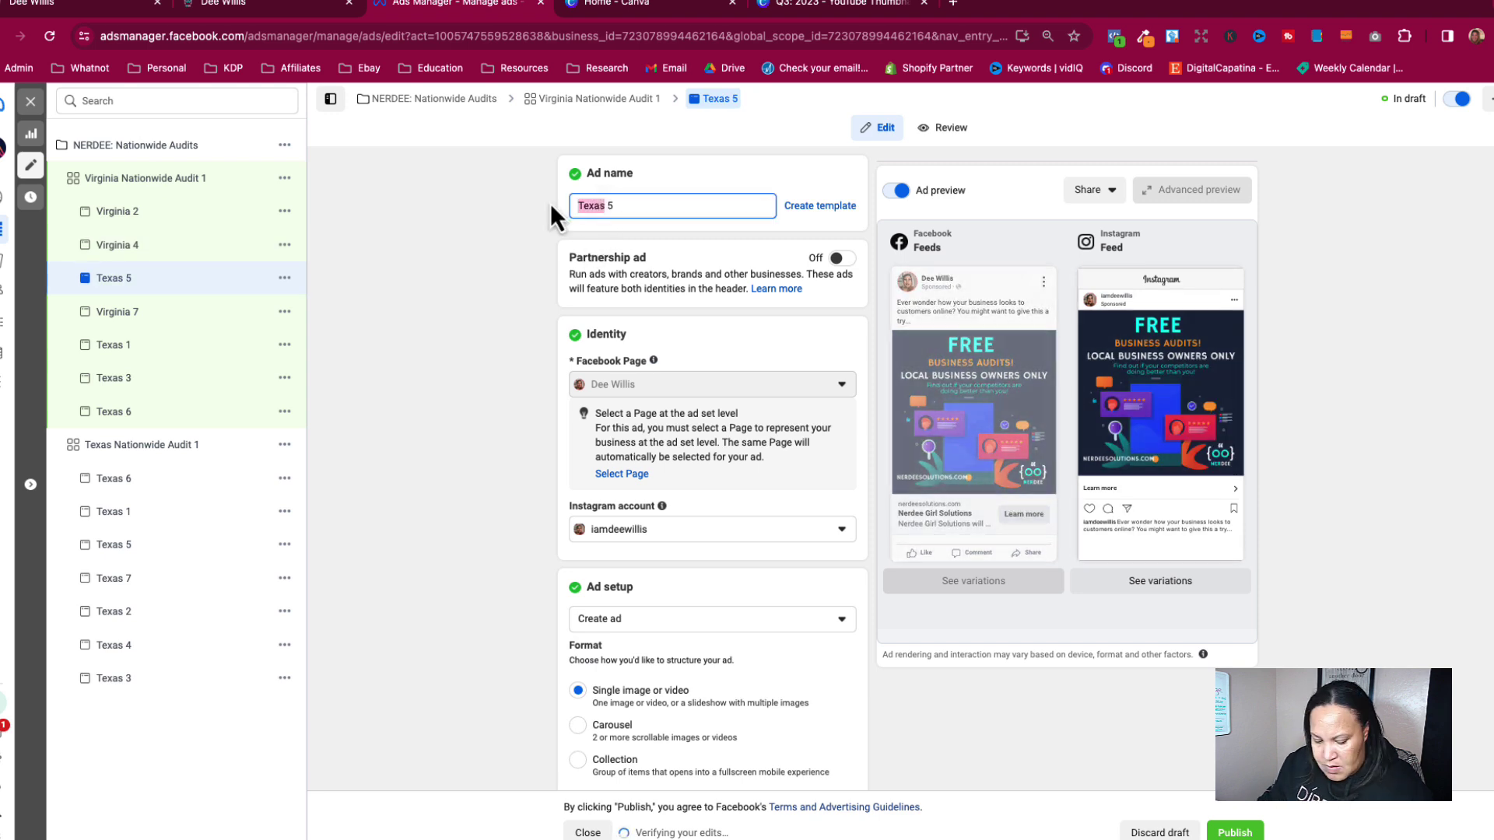
pyautogui.hotkey('ctrl', 'v')
pyautogui.click(141, 351)
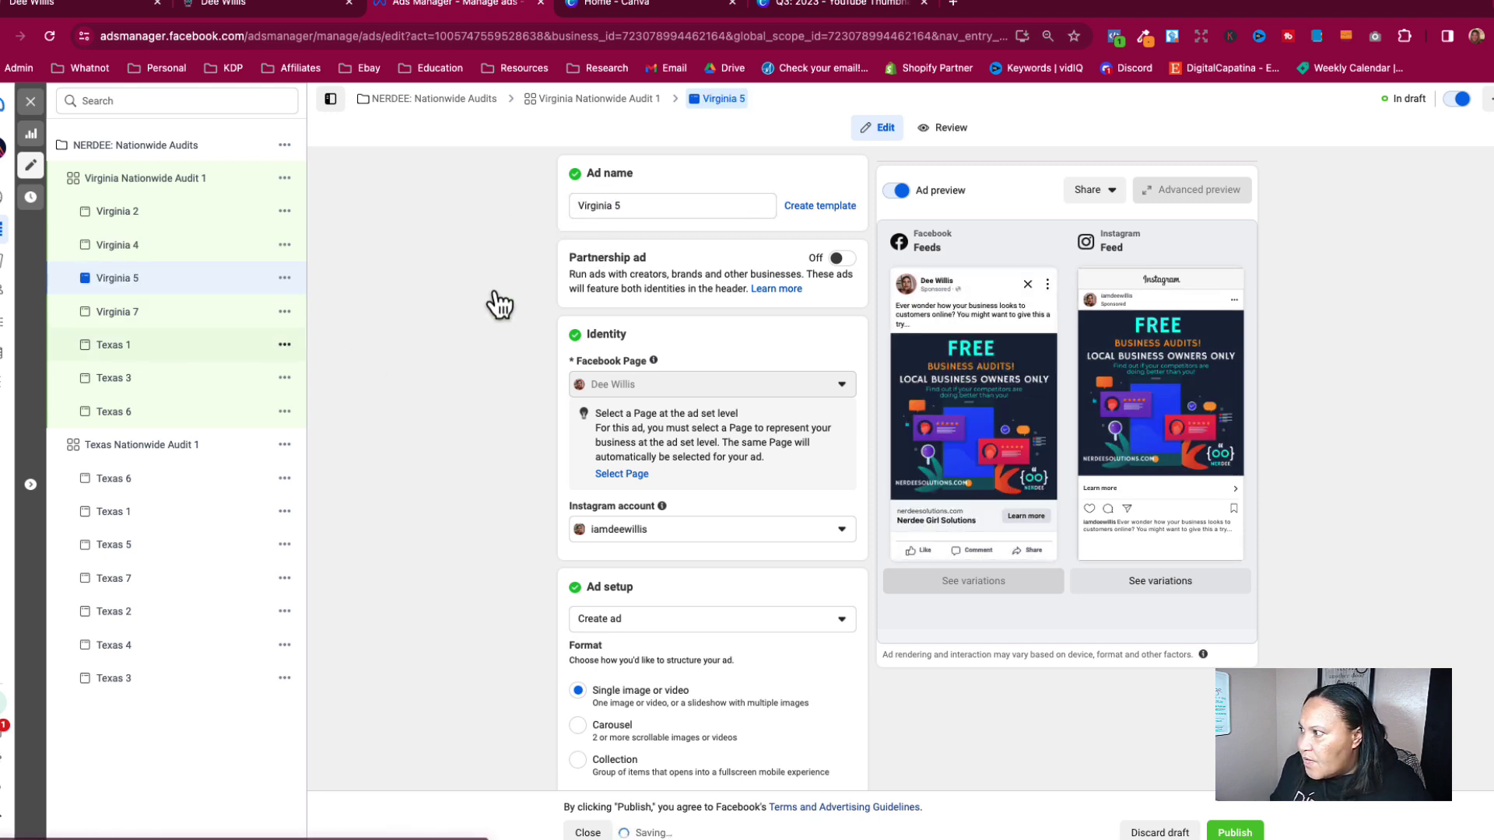
pyautogui.doubleClick(600, 207)
pyautogui.hotkey('ctrl', 'v')
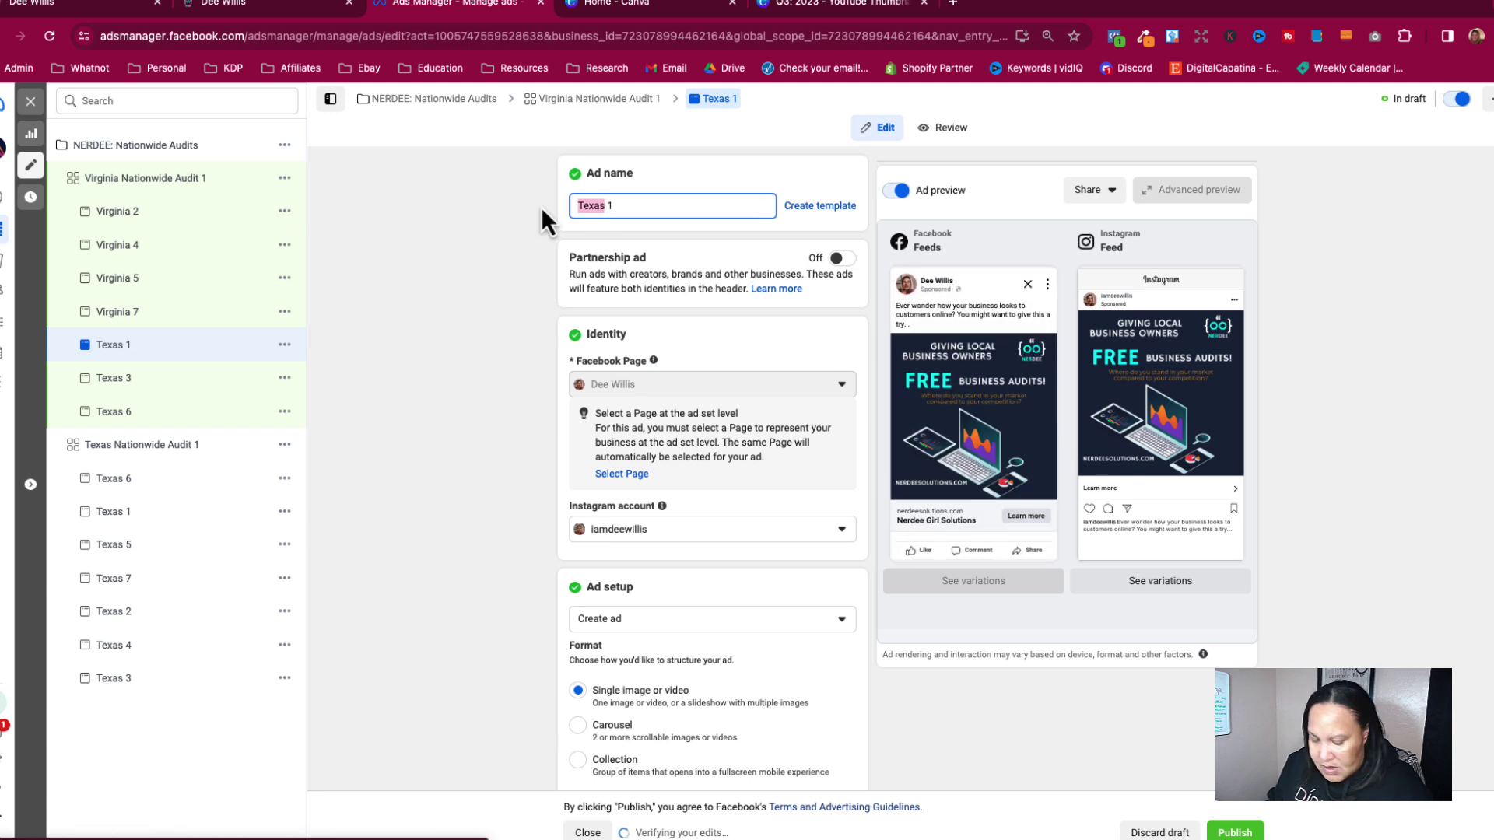
# Rename the ad set's Texas 3 and Texas 6 ads as "Virginia 3" and "Virginia 6", then return to the Virginia ad set.
pyautogui.click(117, 379)
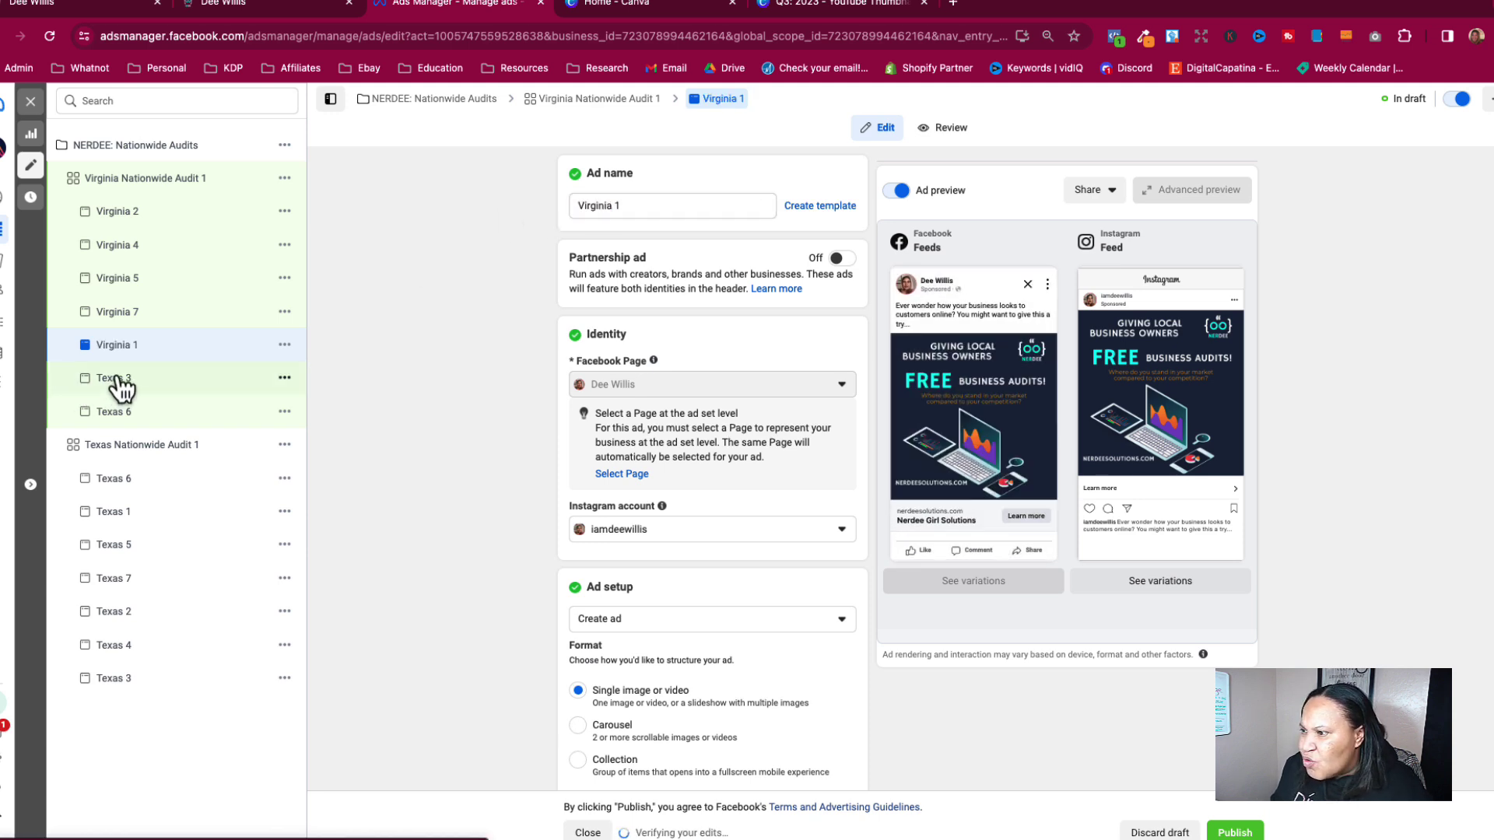
pyautogui.doubleClick(600, 206)
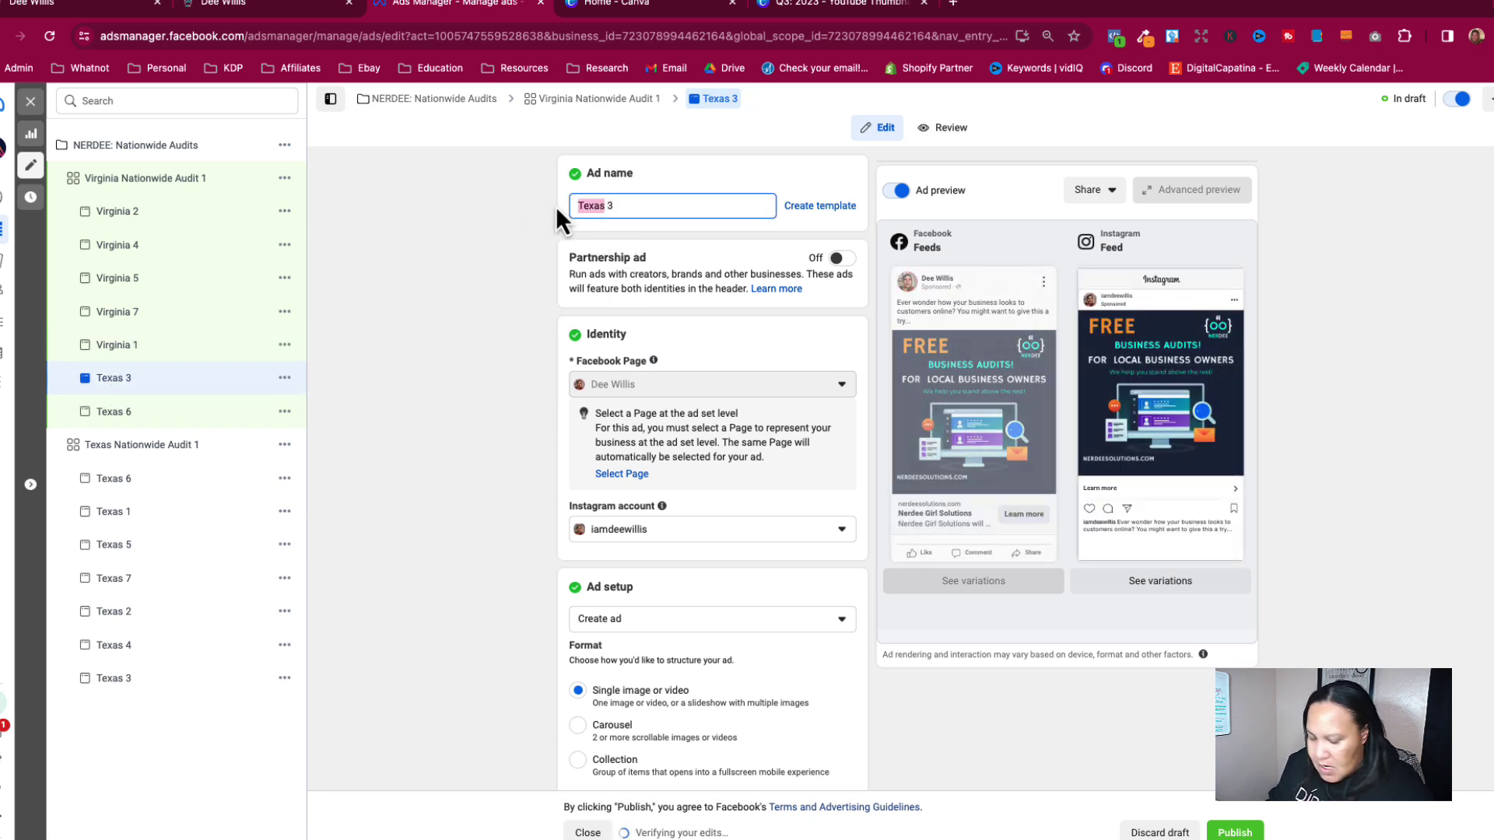
pyautogui.hotkey('ctrl', 'v')
pyautogui.click(117, 413)
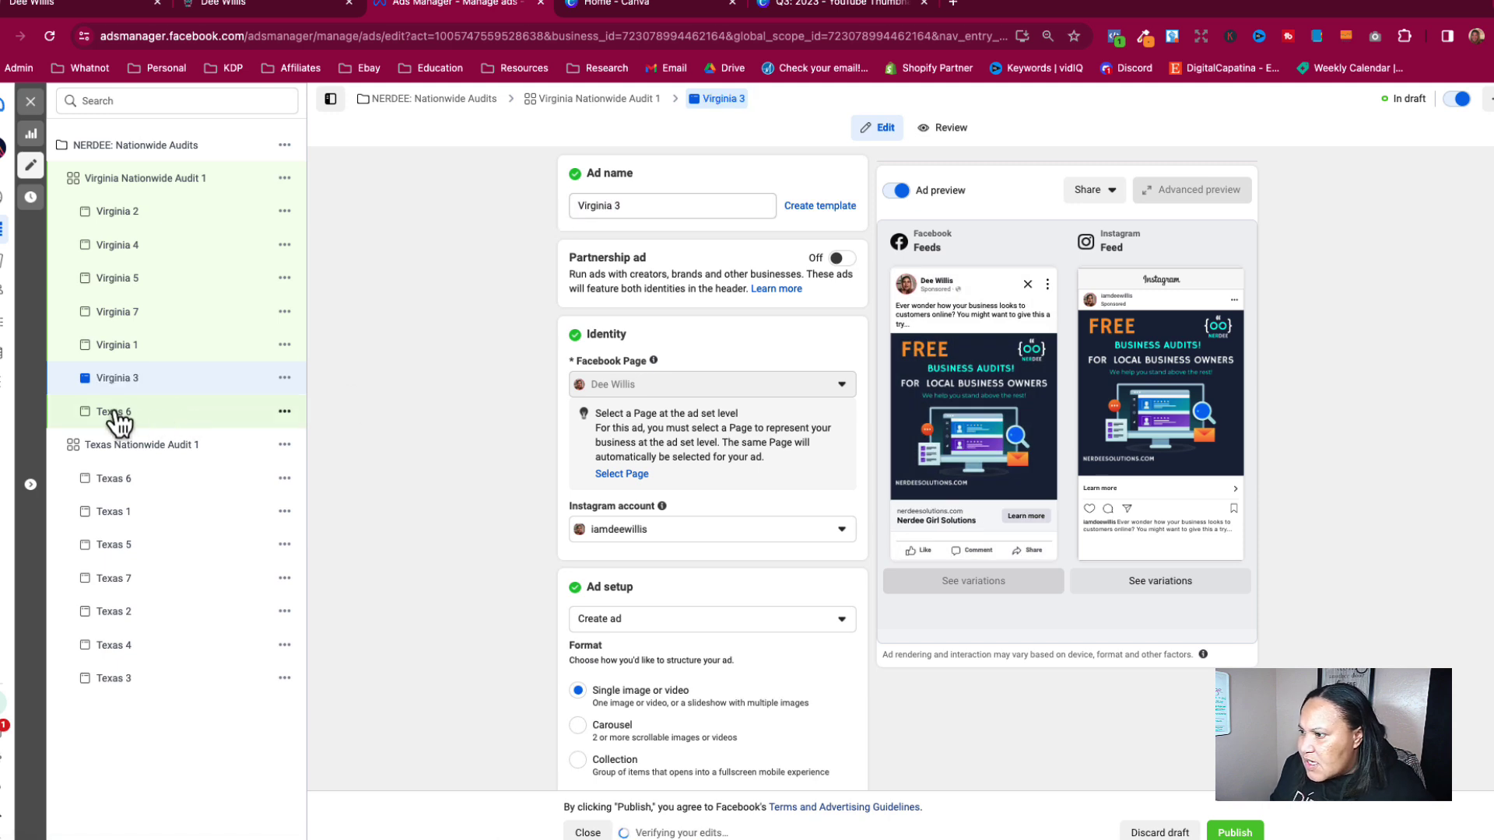
pyautogui.doubleClick(600, 207)
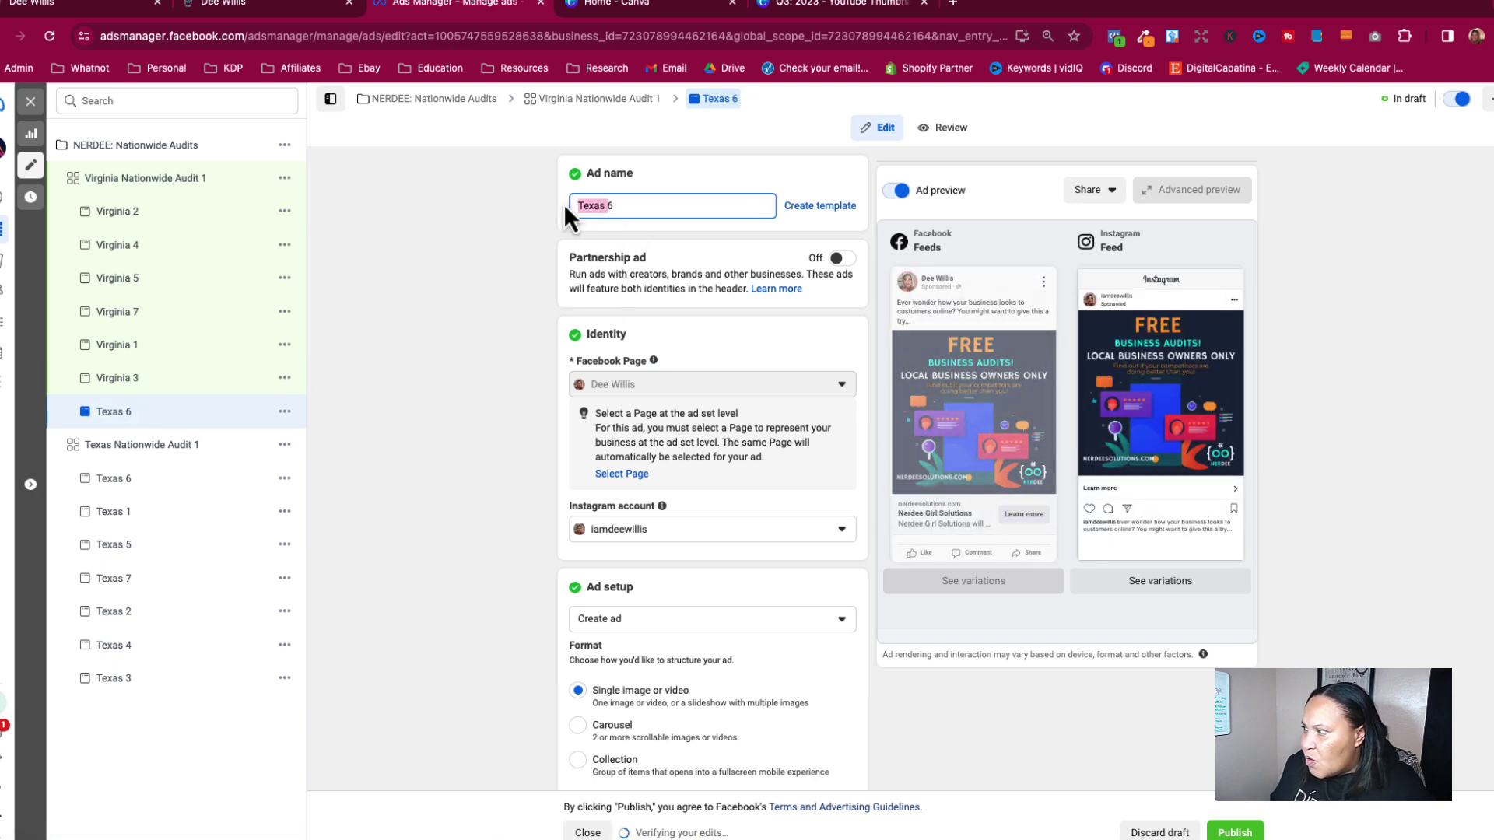
pyautogui.hotkey('ctrl', 'v')
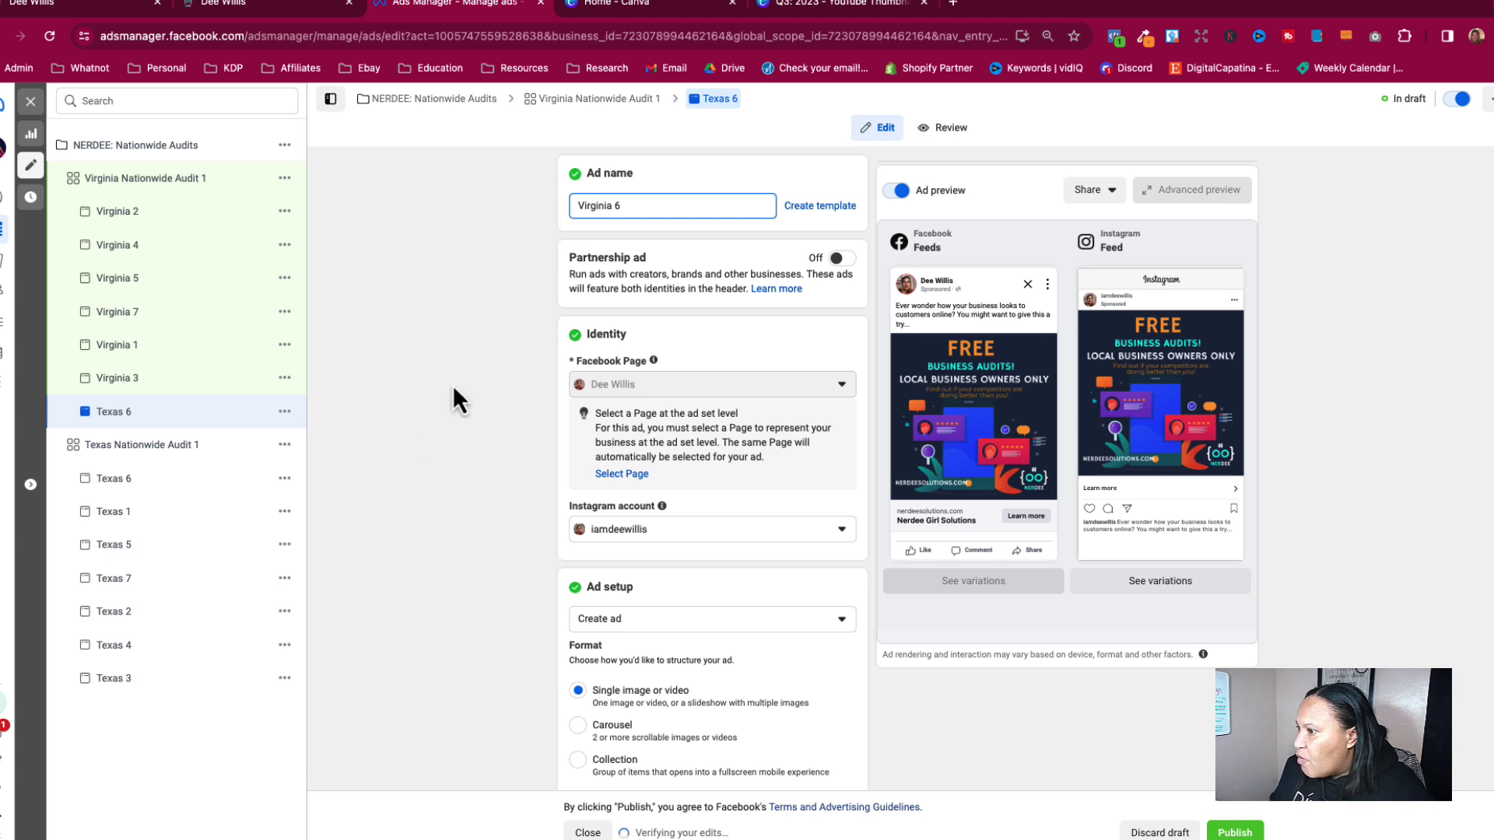
pyautogui.click(165, 185)
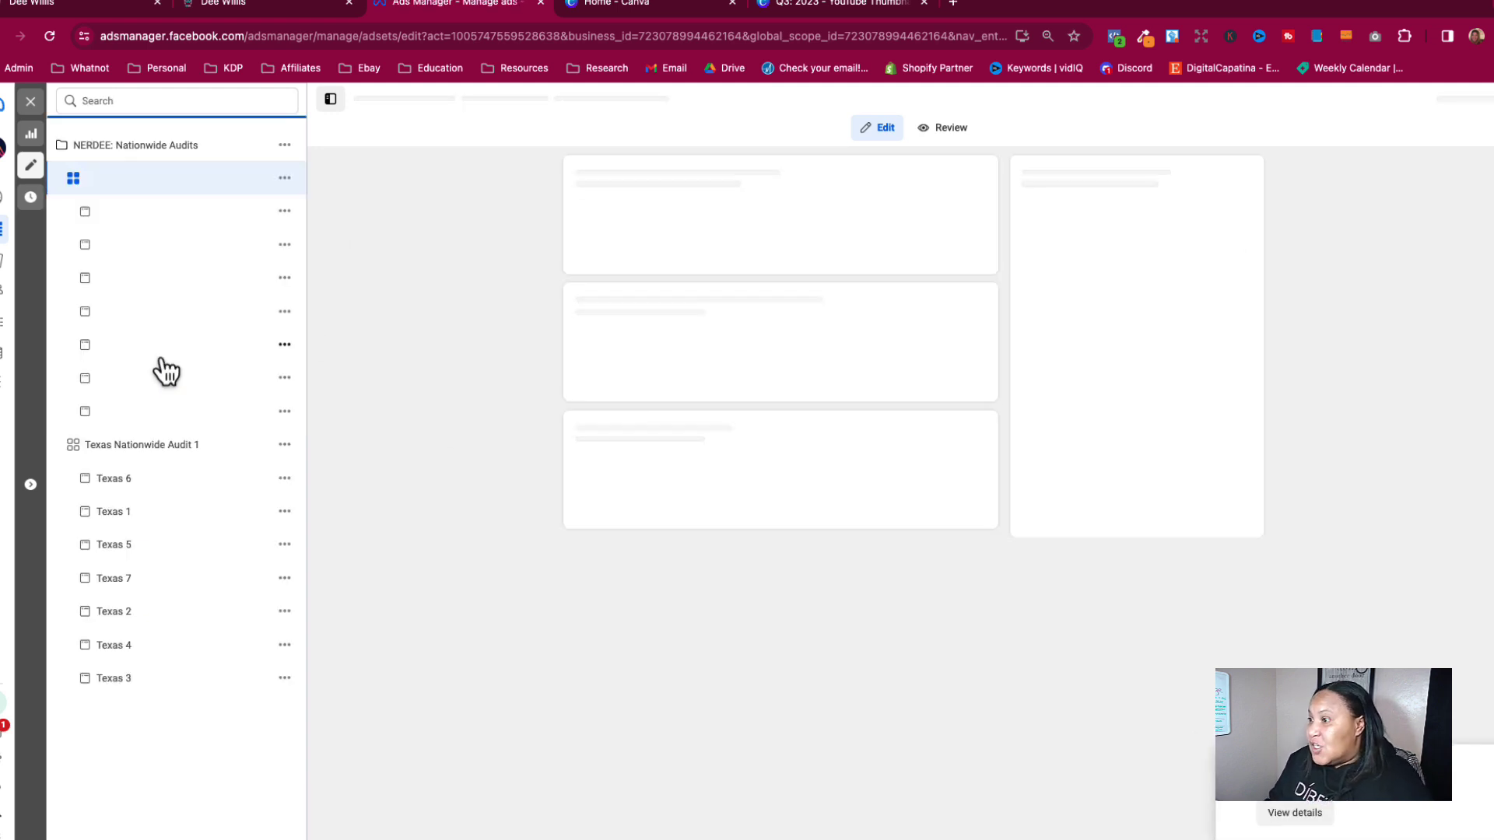
# Close the editor, list the ad sets of NERDEE: Nationwide Audits and open only Virginia Nationwide Audit 1 for editing.
pyautogui.click(35, 109)
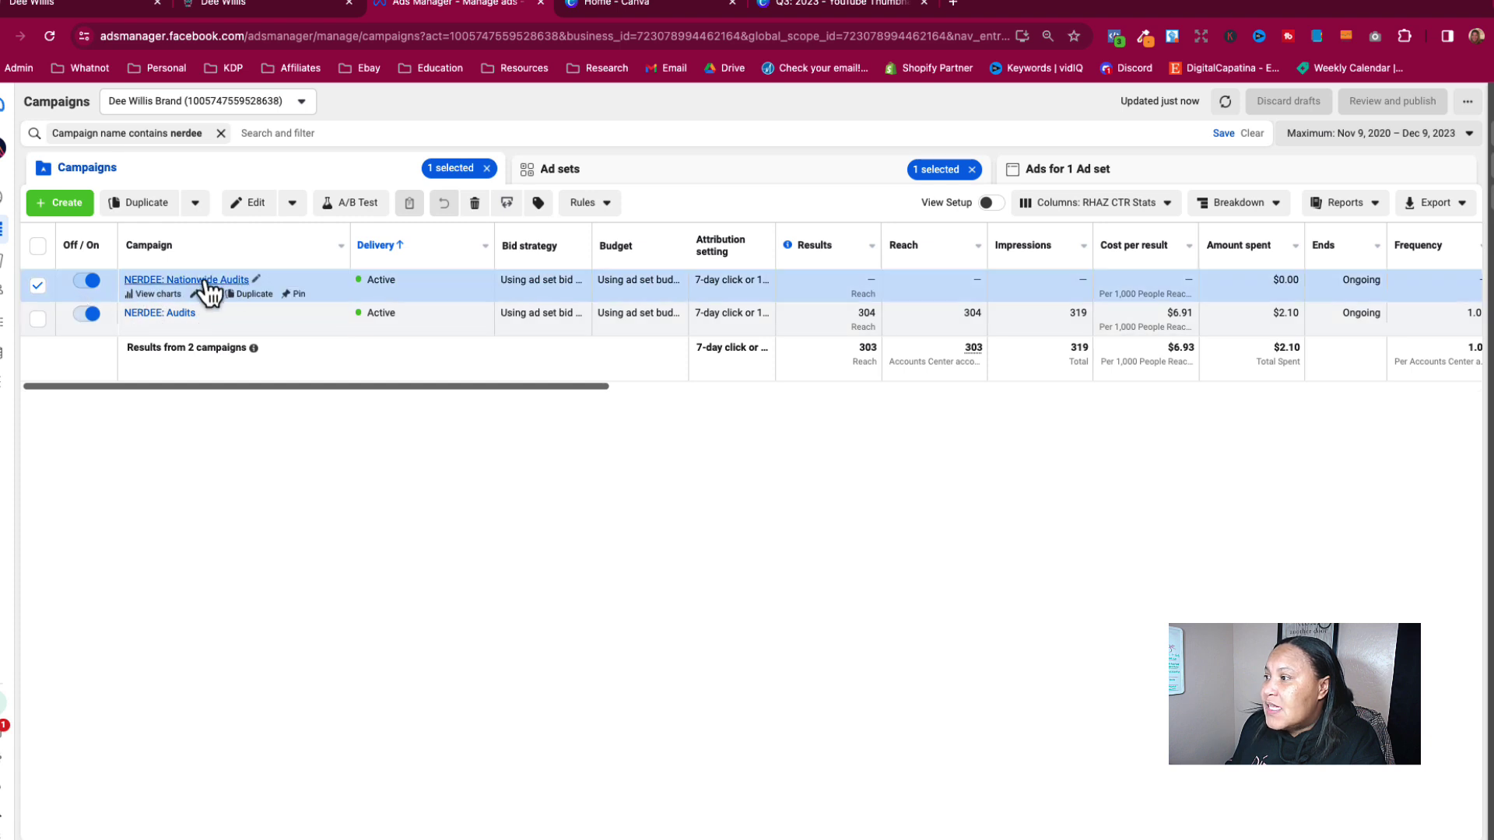
pyautogui.click(596, 173)
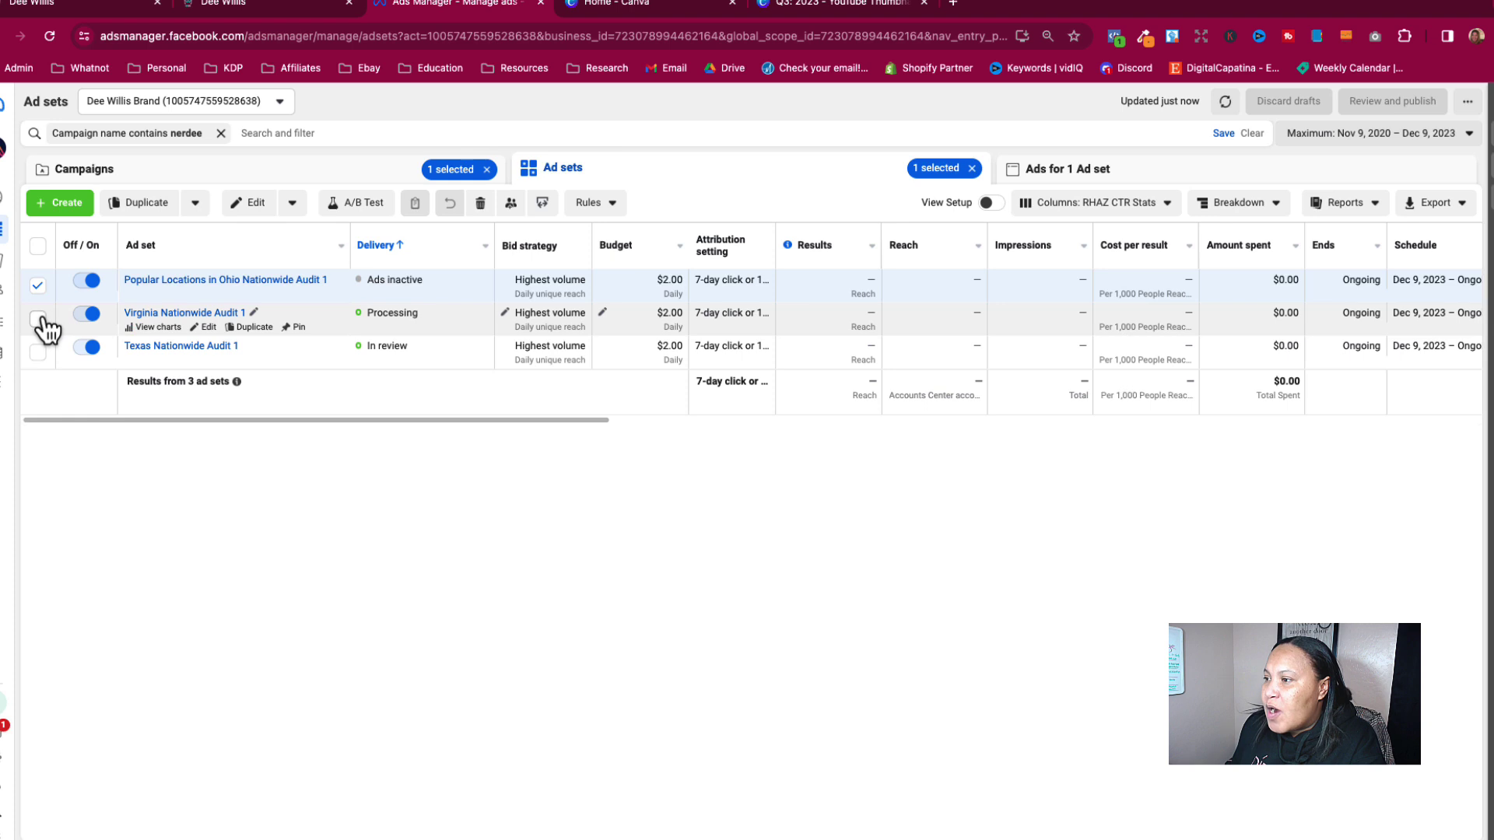
pyautogui.click(37, 286)
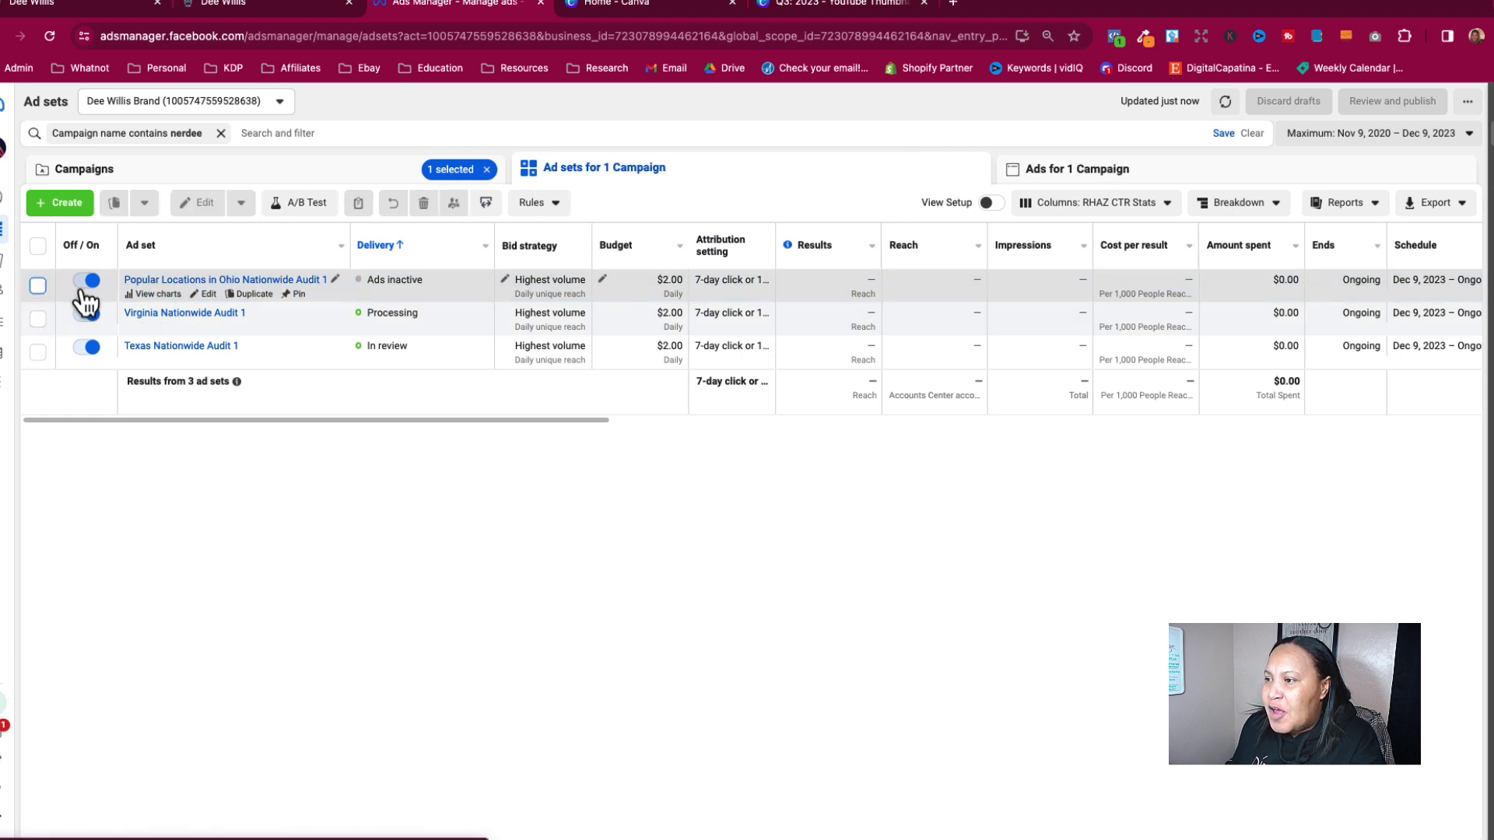
pyautogui.click(37, 286)
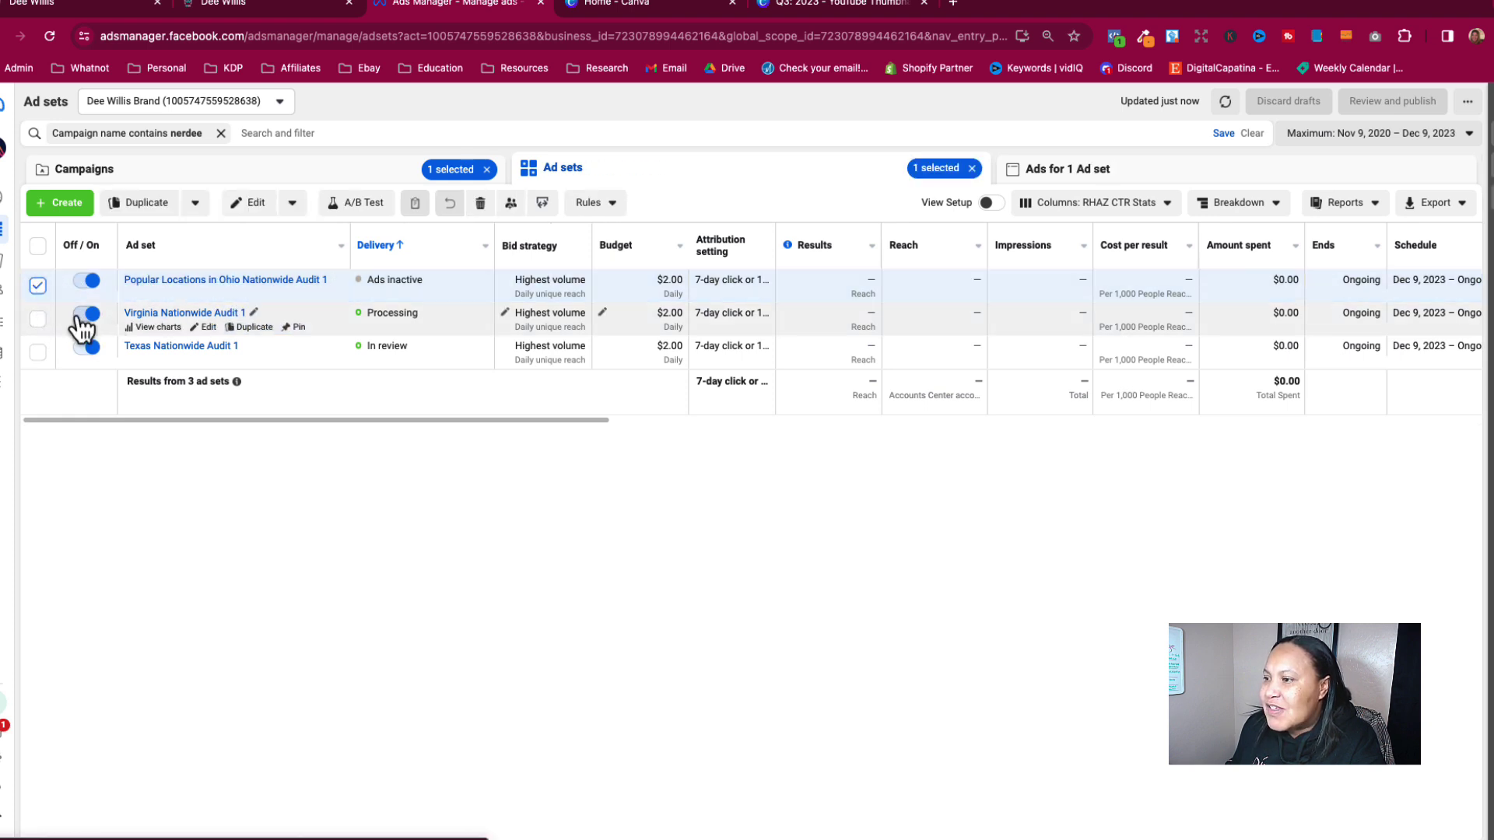
pyautogui.click(37, 287)
pyautogui.click(37, 319)
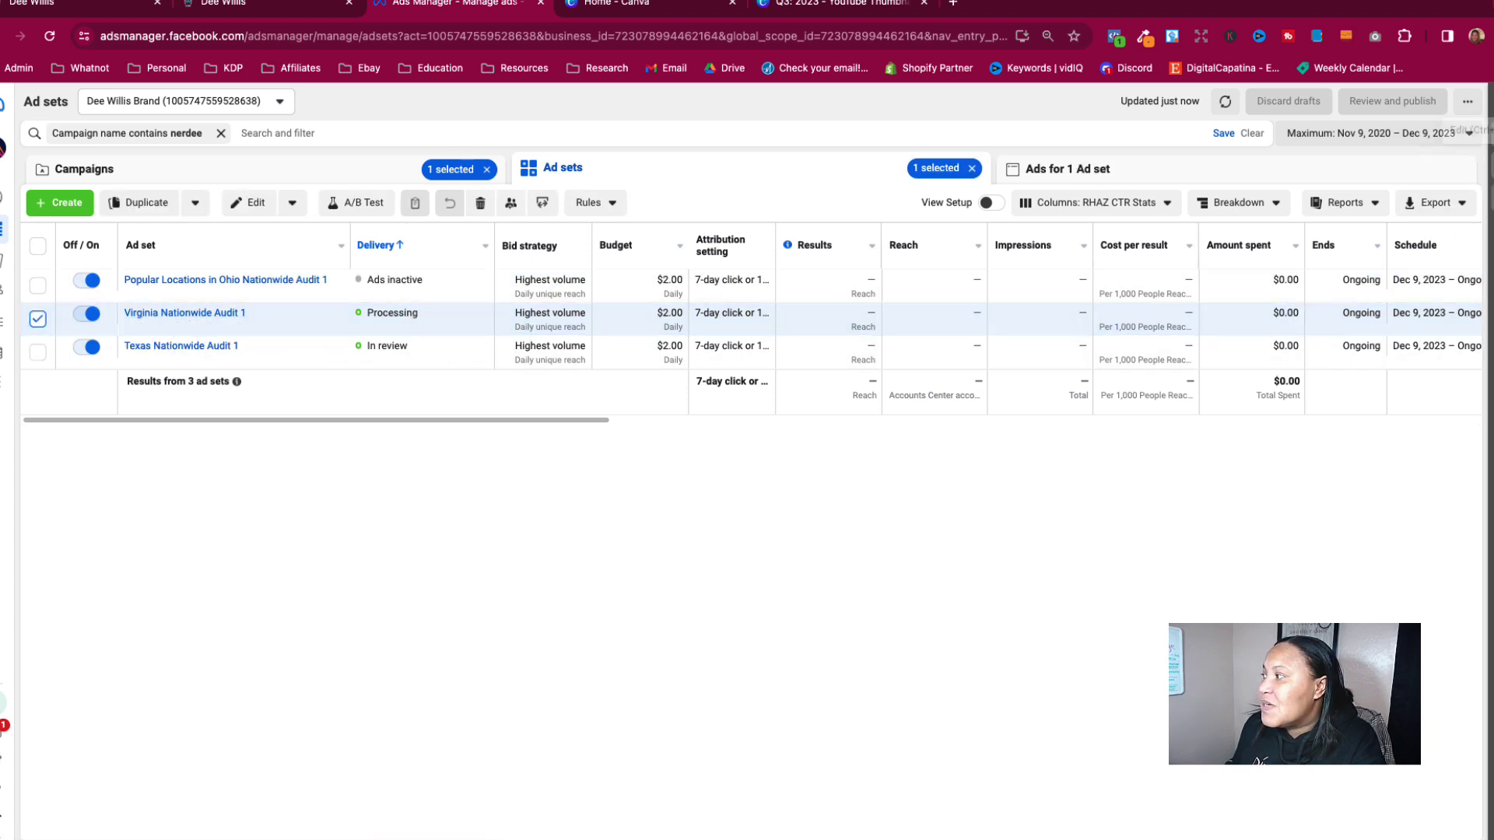
pyautogui.click(1484, 167)
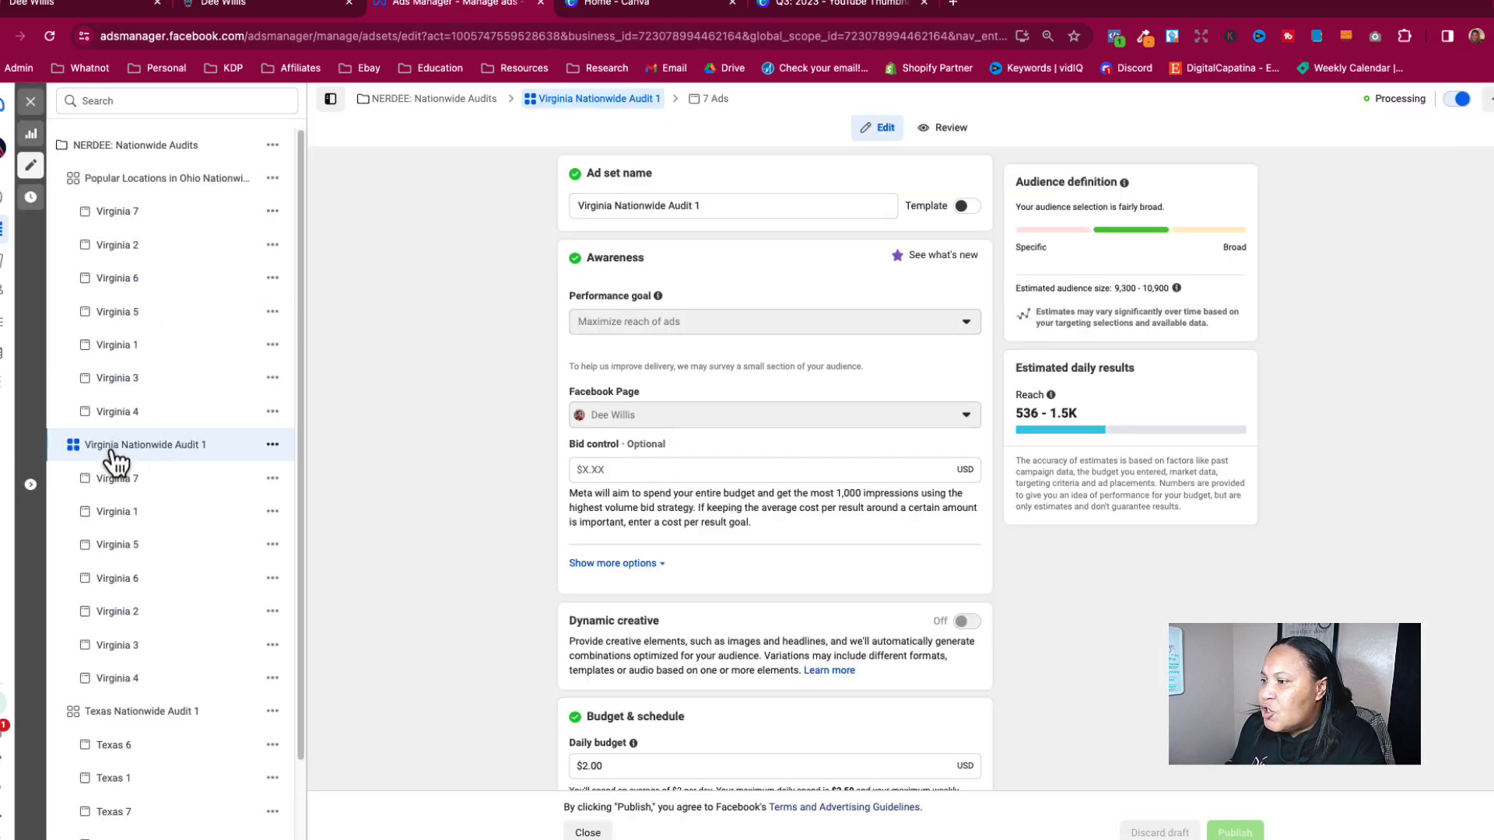
# Review the Virginia Nationwide Audit 1 ad set's daily budget, schedule and location settings.
pyautogui.scroll(-1, 170, 465)
pyautogui.scroll(-6, 590, 514)
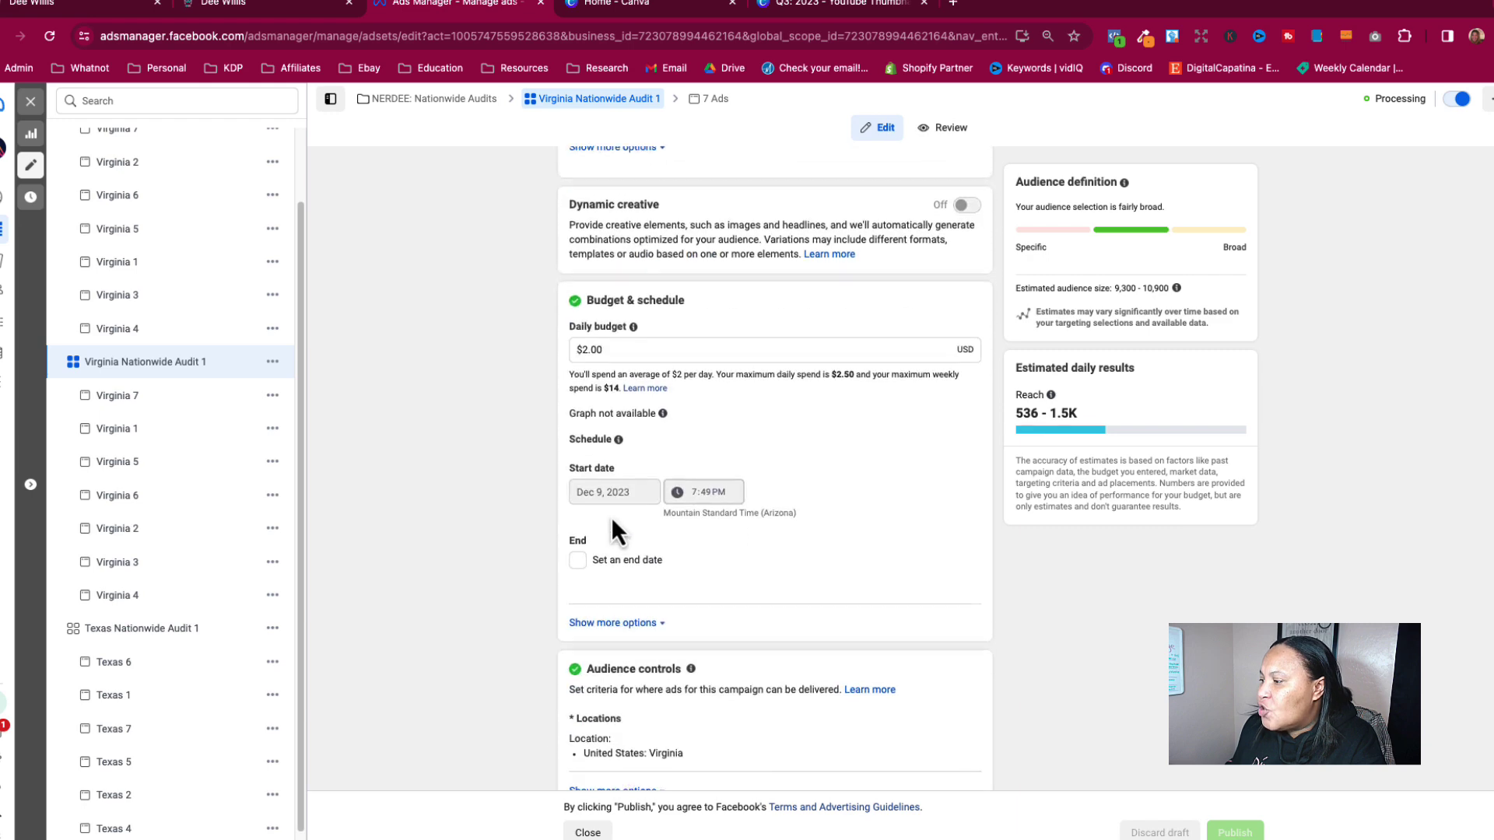
pyautogui.scroll(-2, 613, 521)
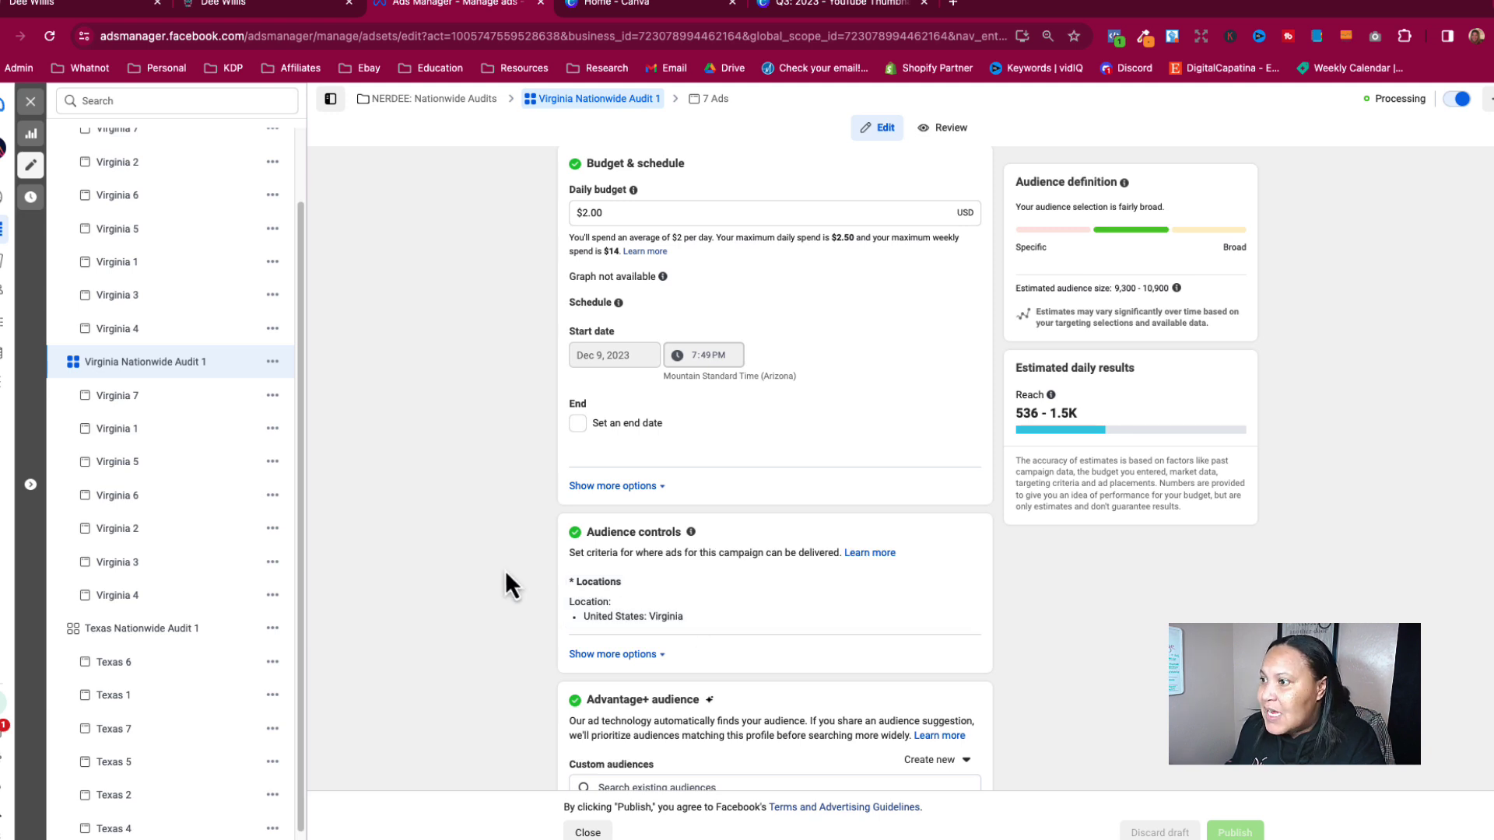
pyautogui.scroll(2, 160, 272)
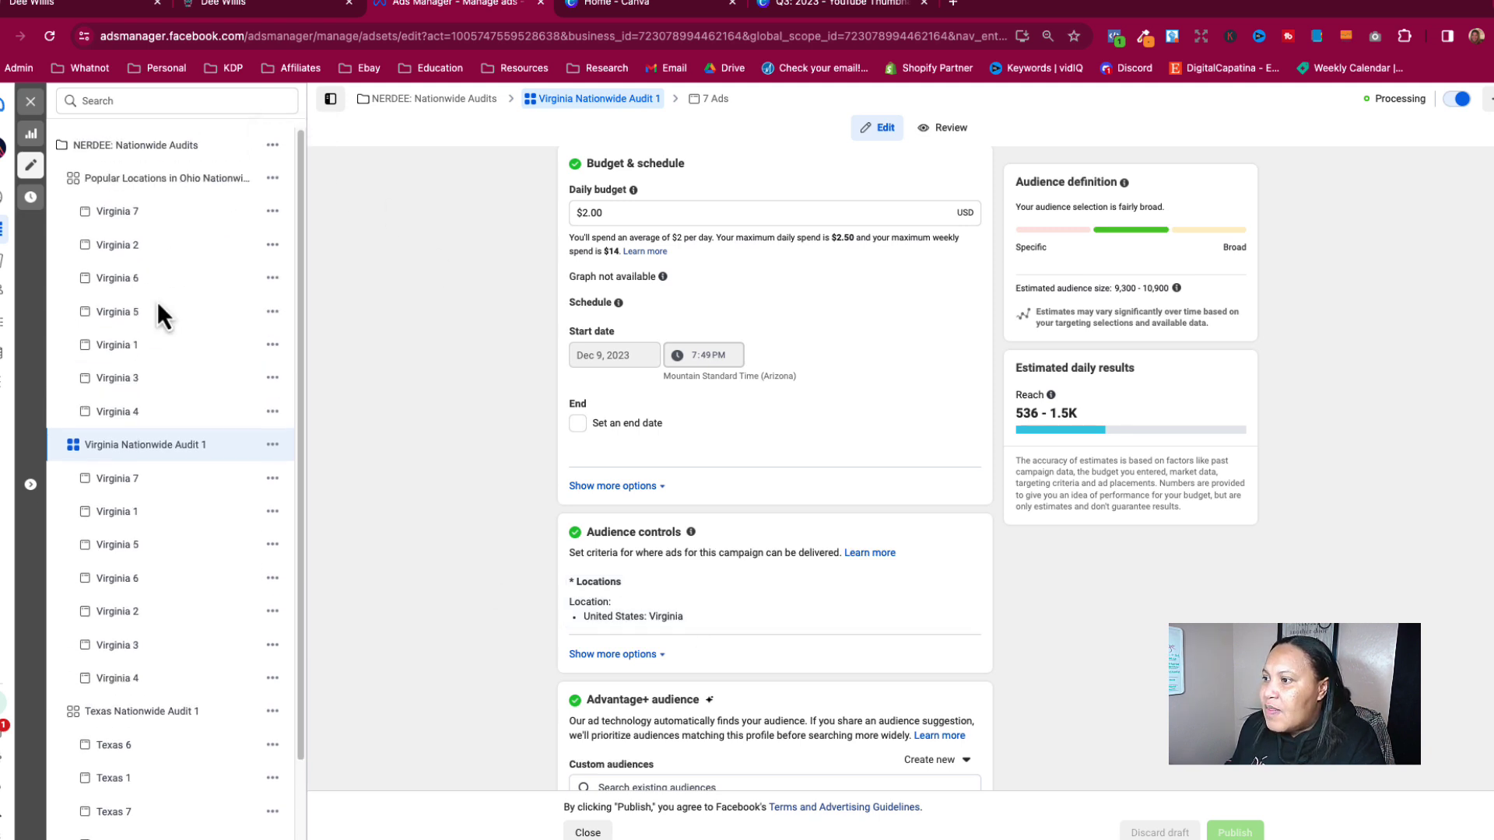
# Open the Ohio Nationwide Audit 1 ad set and review its budget, locations and estimated audience size.
pyautogui.click(175, 188)
pyautogui.scroll(-1, 595, 505)
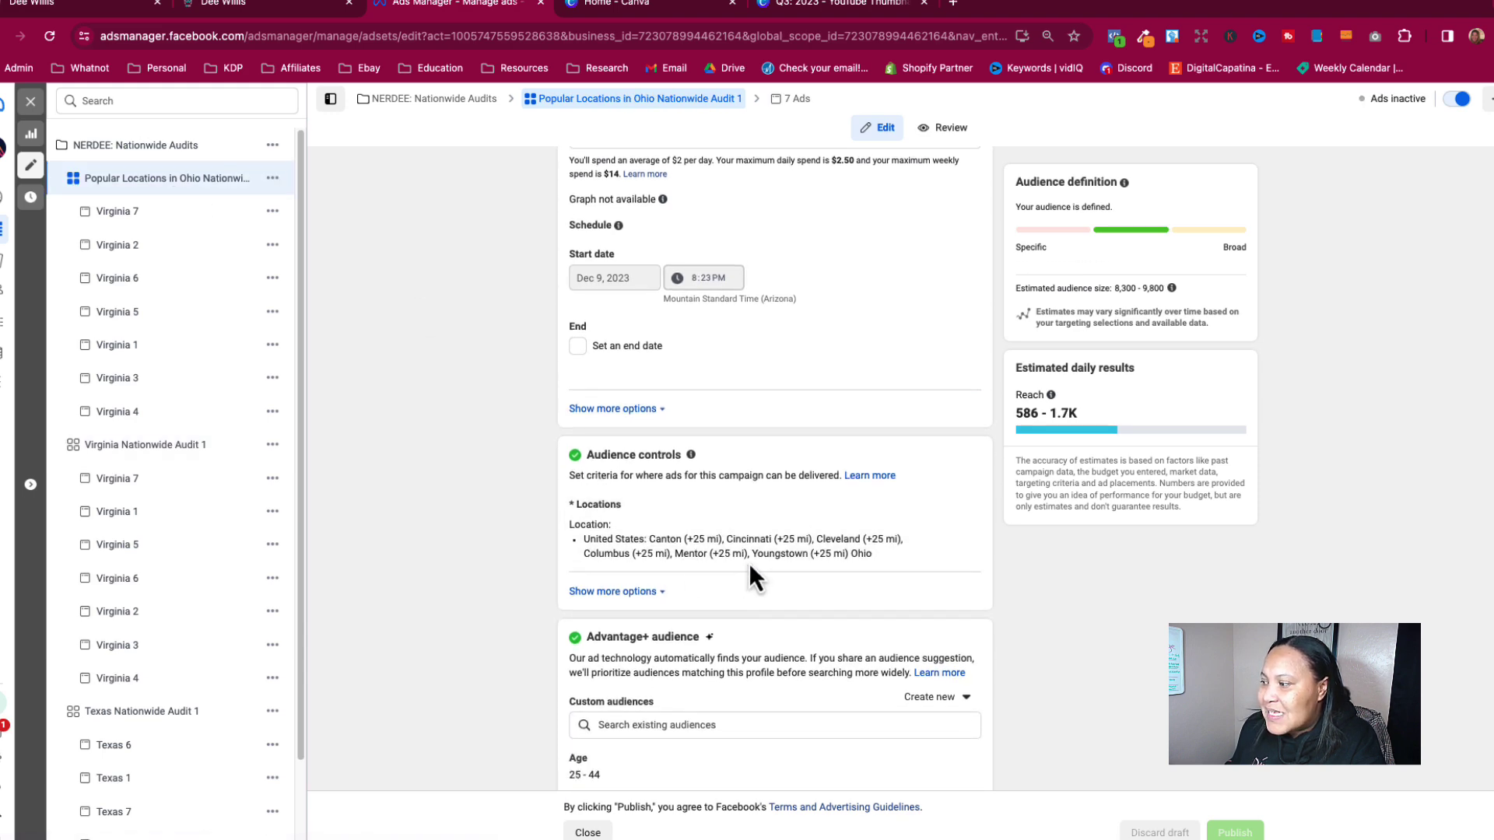
pyautogui.scroll(3, 592, 327)
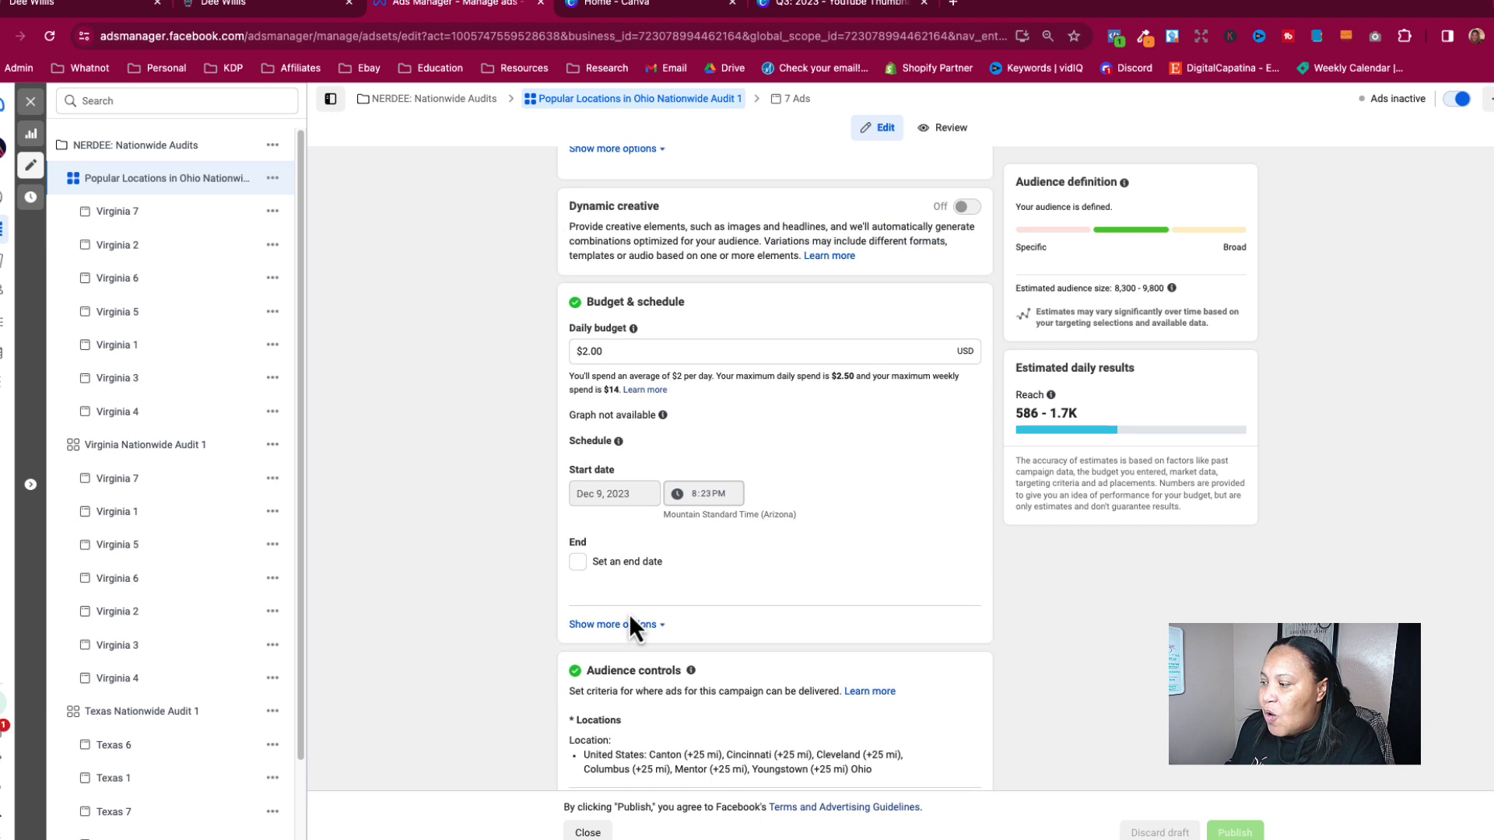
pyautogui.scroll(-2, 630, 617)
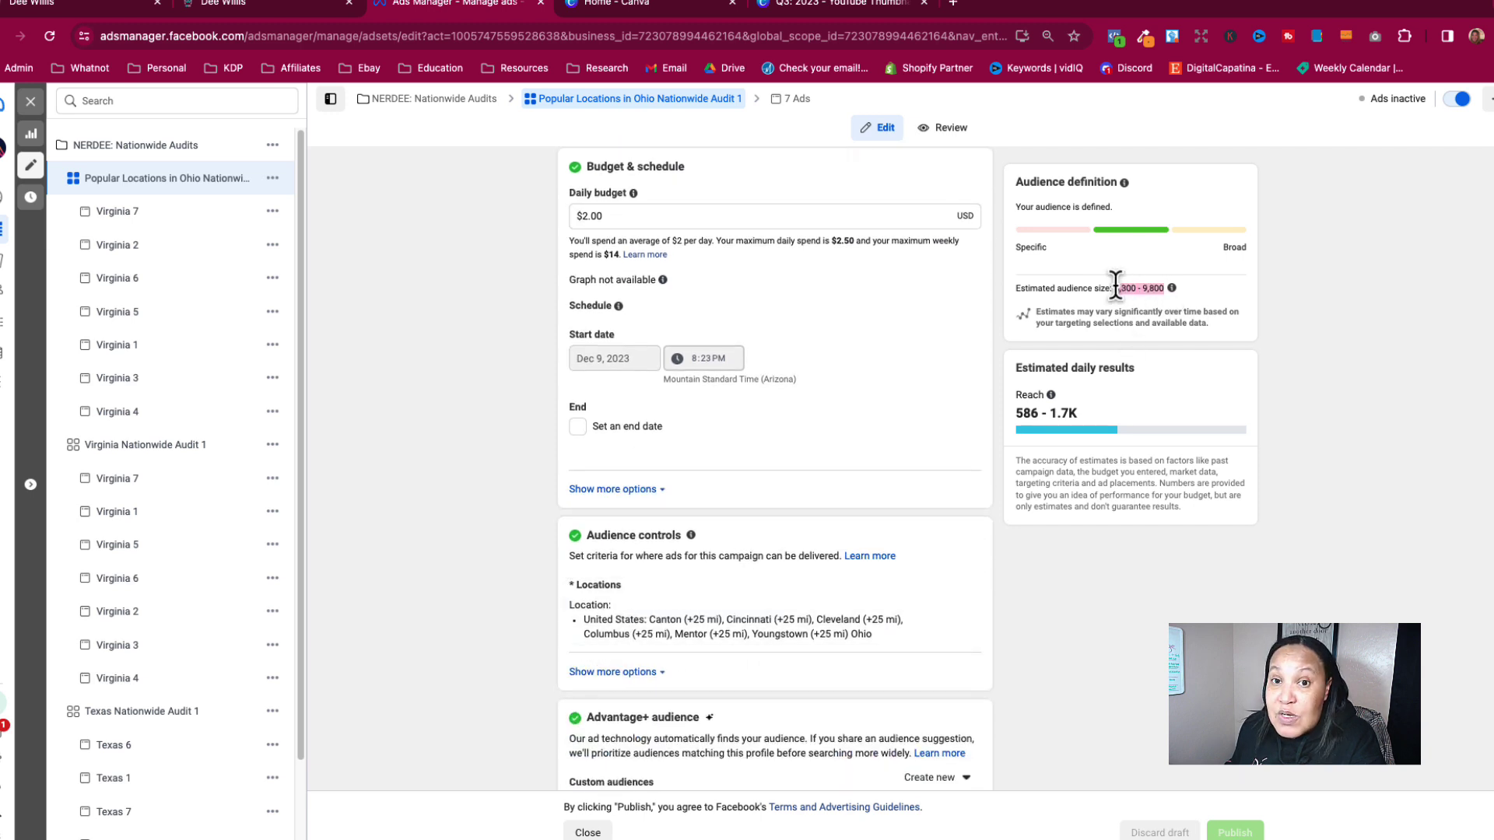
pyautogui.click(1143, 287)
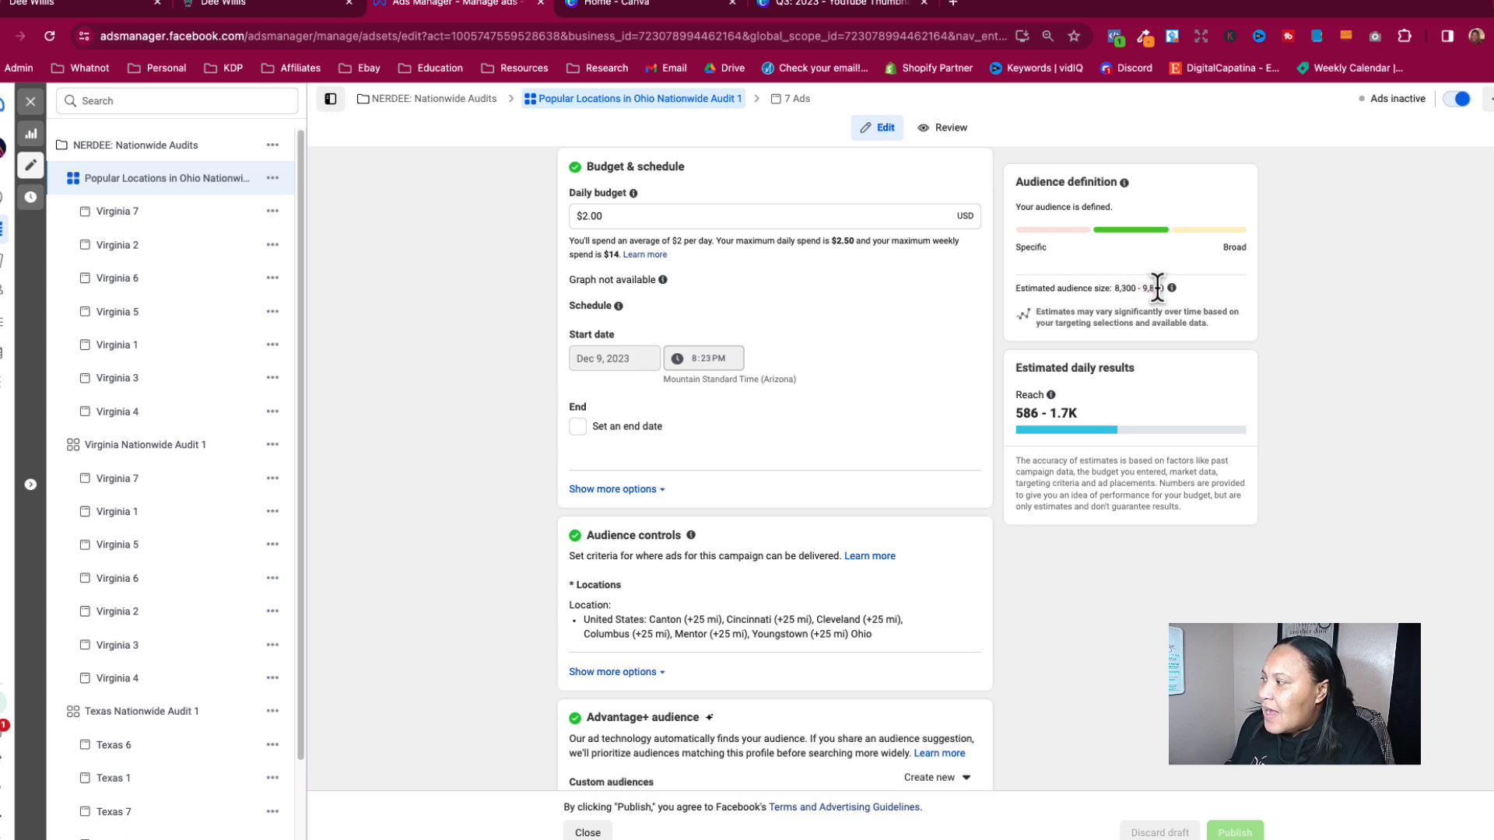
pyautogui.moveTo(1136, 290); pyautogui.dragTo(1121, 288)
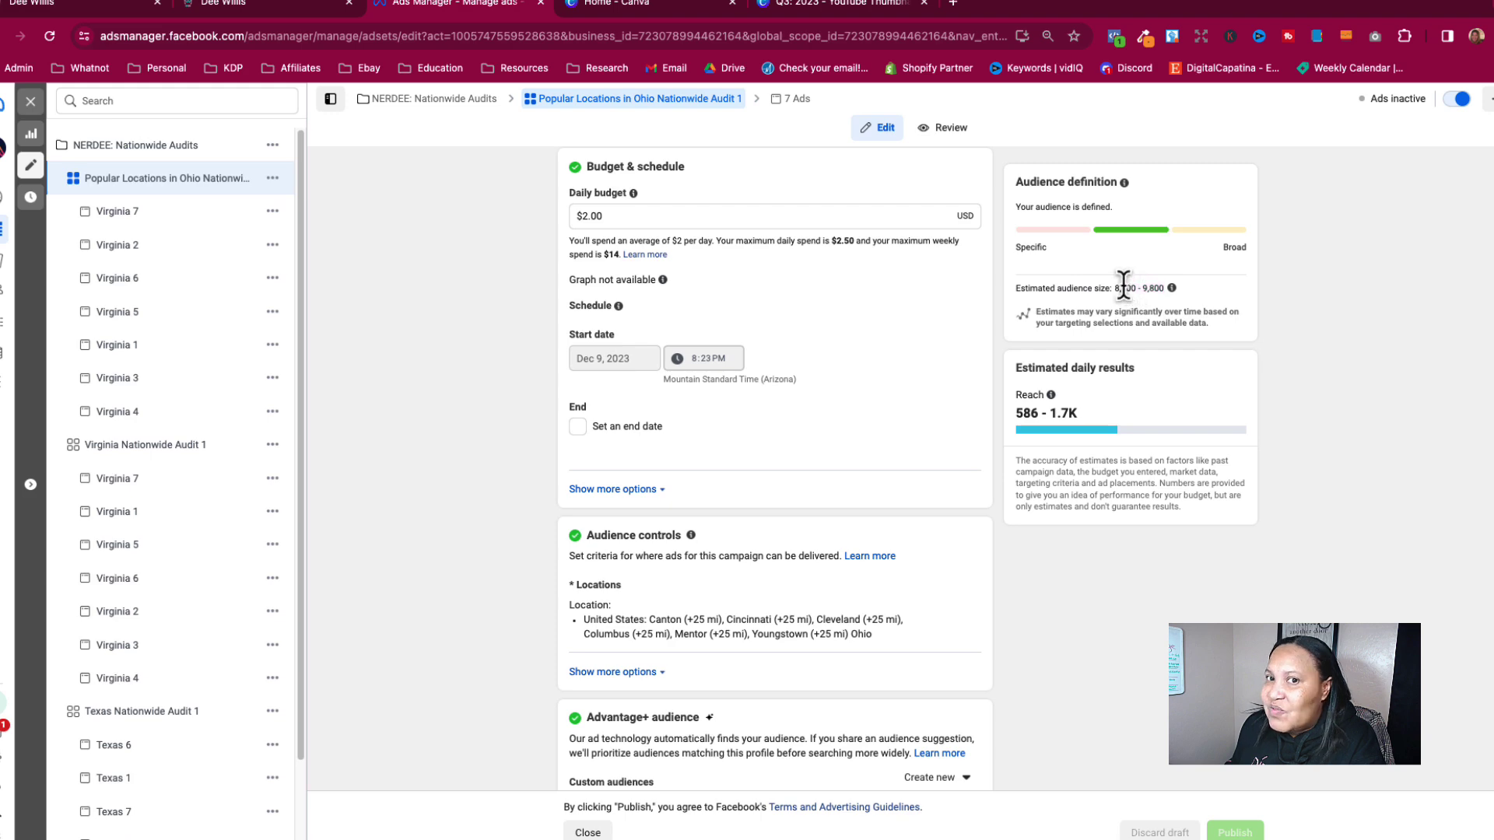
# Remove Instagram Business Profile Admins from the Ohio ad set's detailed targeting and publish the change.
pyautogui.scroll(-7, 1131, 440)
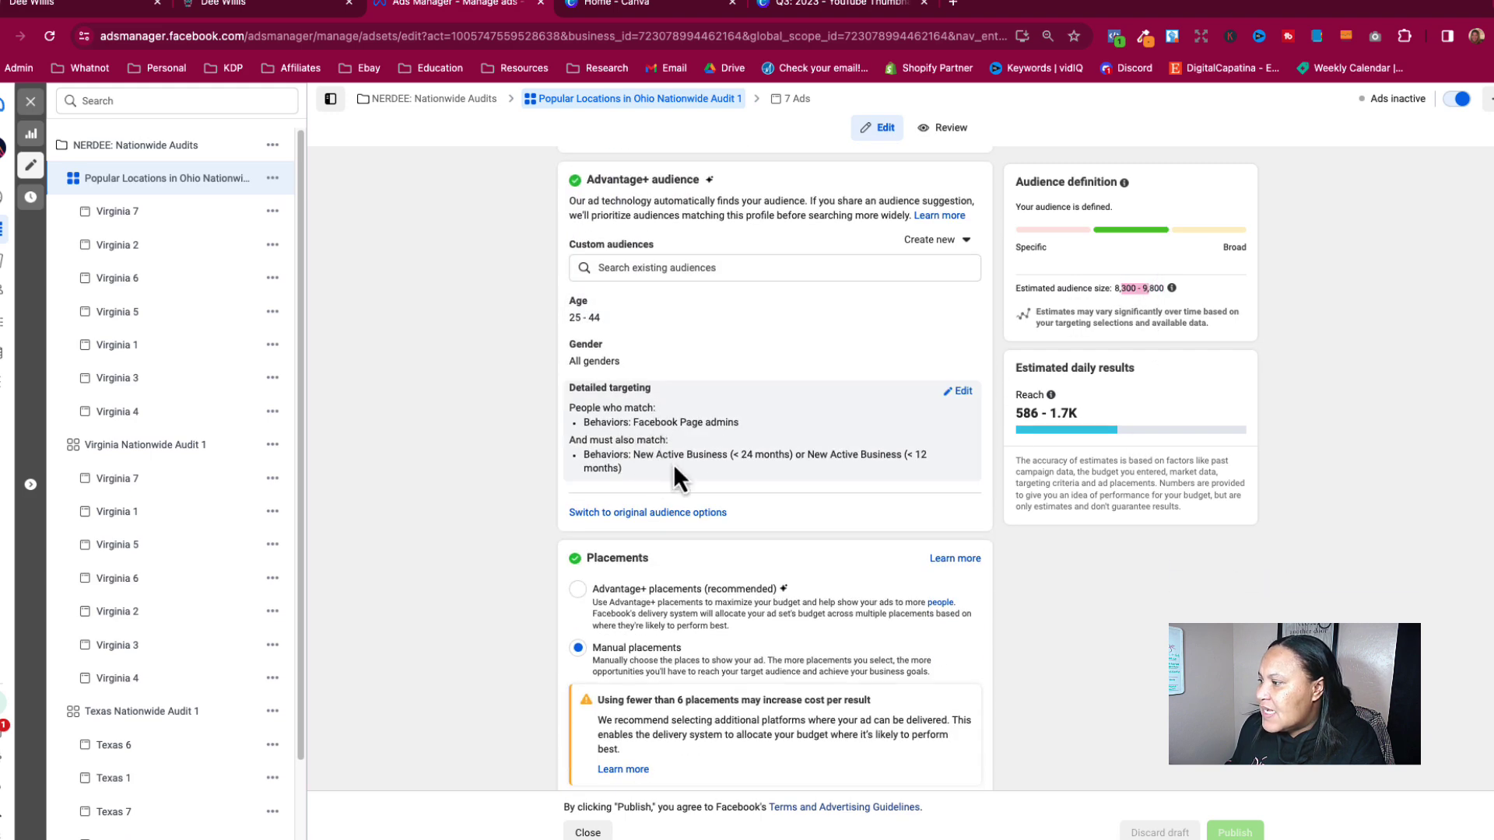
pyautogui.scroll(-2, 650, 467)
pyautogui.click(962, 259)
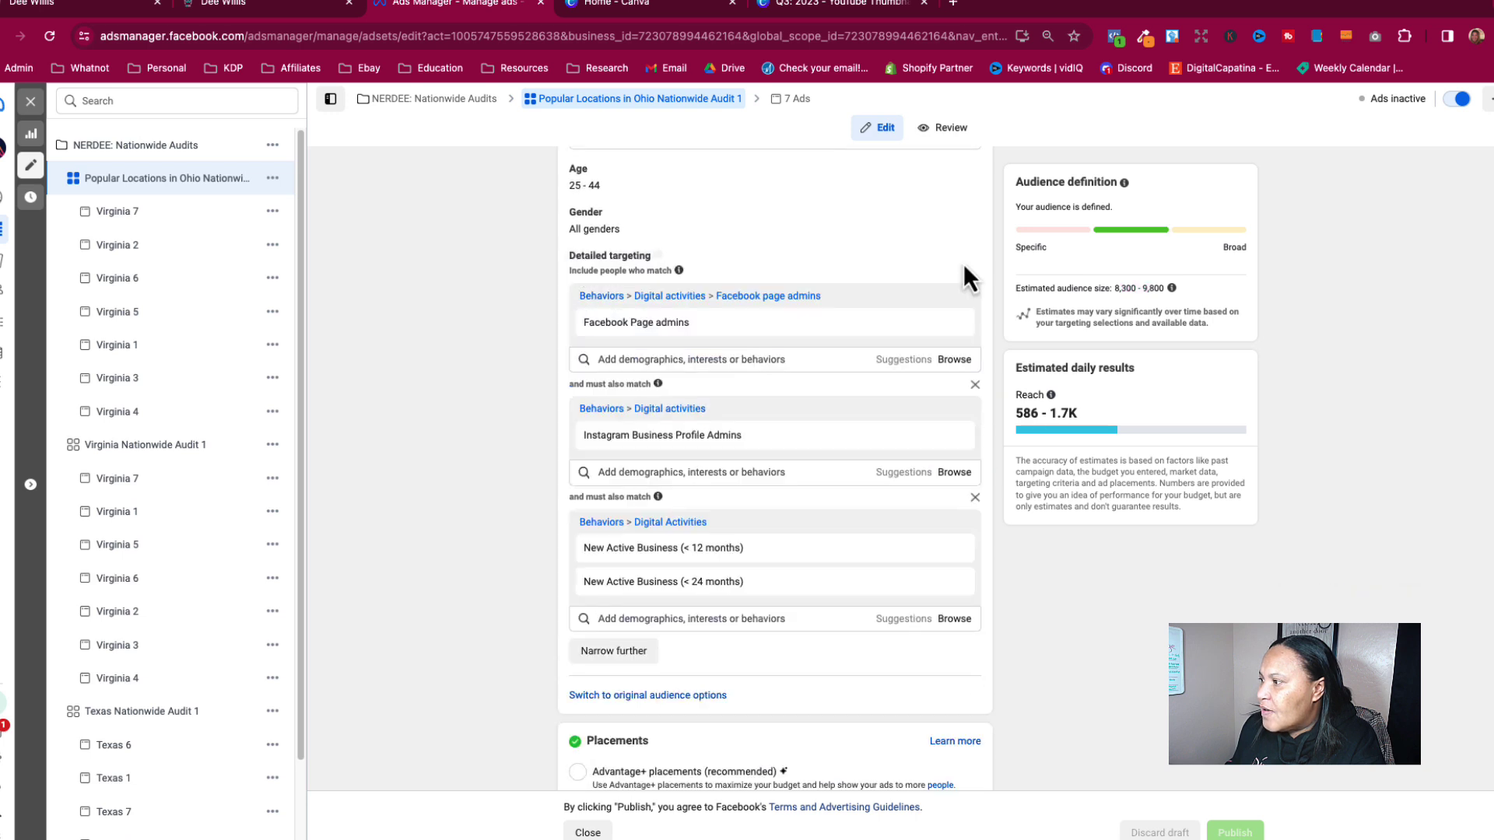
pyautogui.moveTo(621, 431)
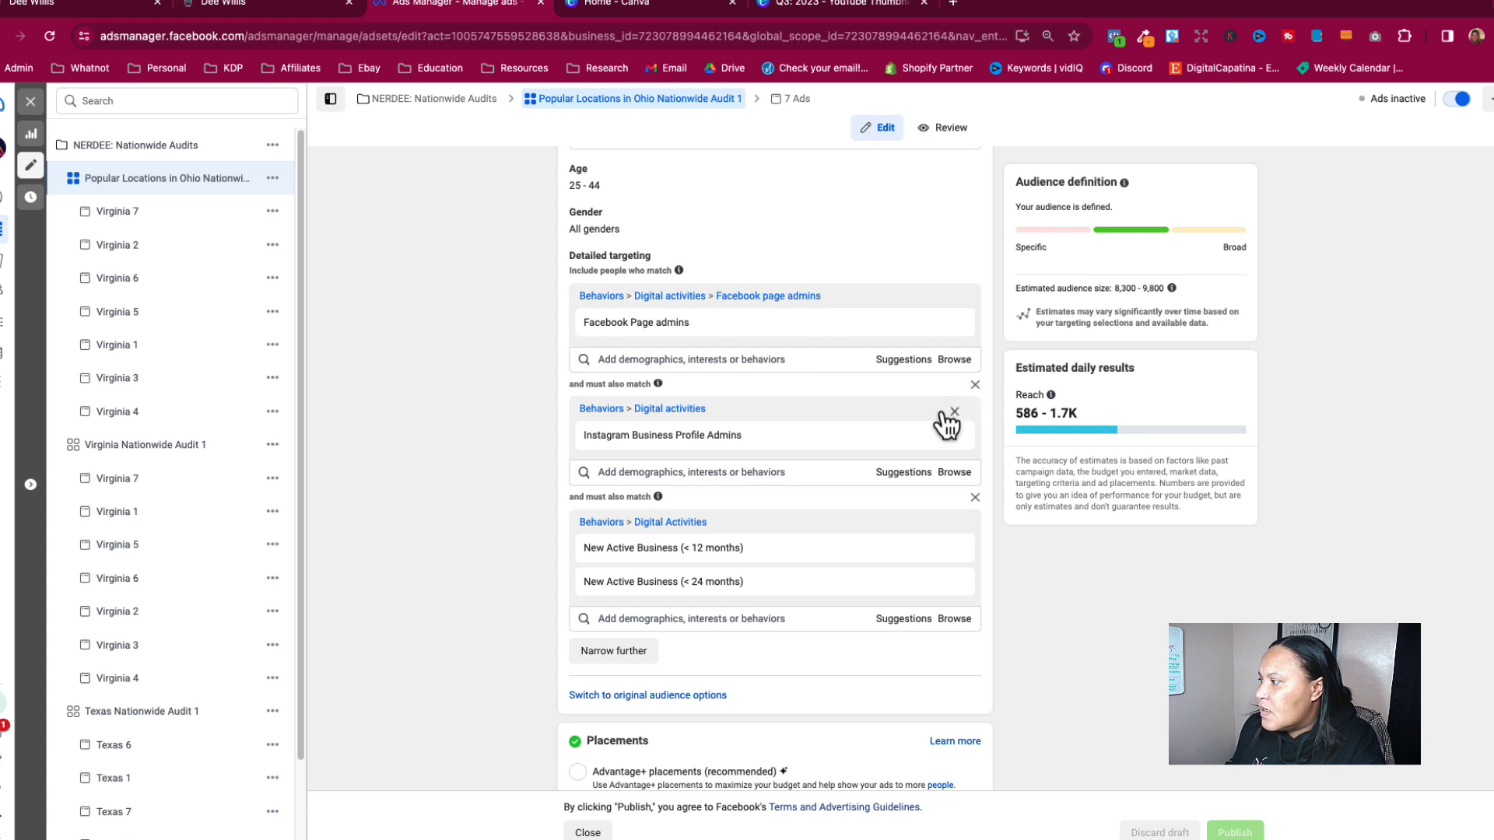
pyautogui.click(954, 413)
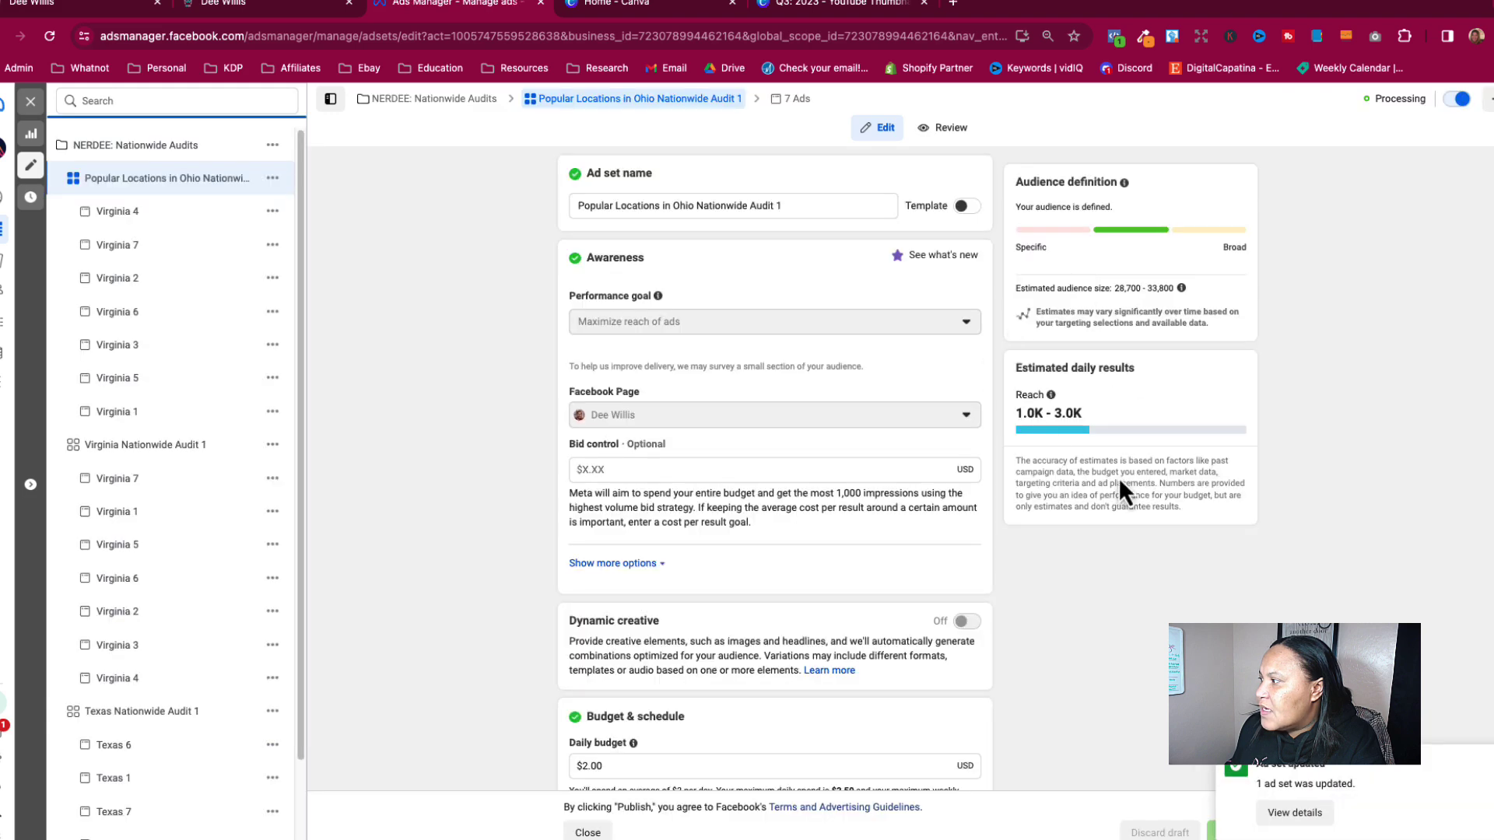
# Check the Ohio ad set's estimated audience size, then close the editor.
pyautogui.moveTo(1173, 288); pyautogui.dragTo(1127, 284)
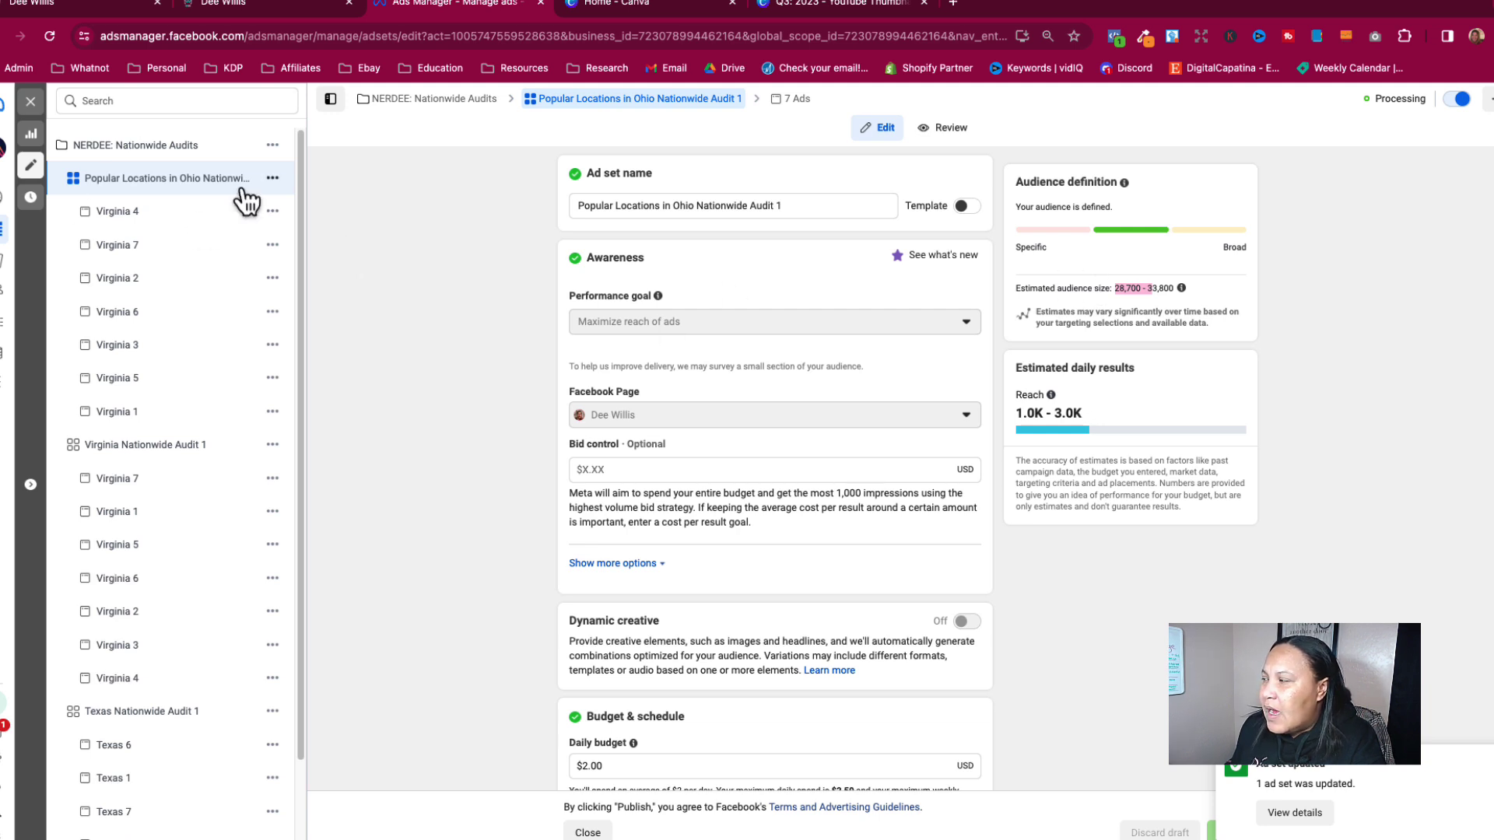
pyautogui.moveTo(1094, 288); pyautogui.dragTo(1141, 288)
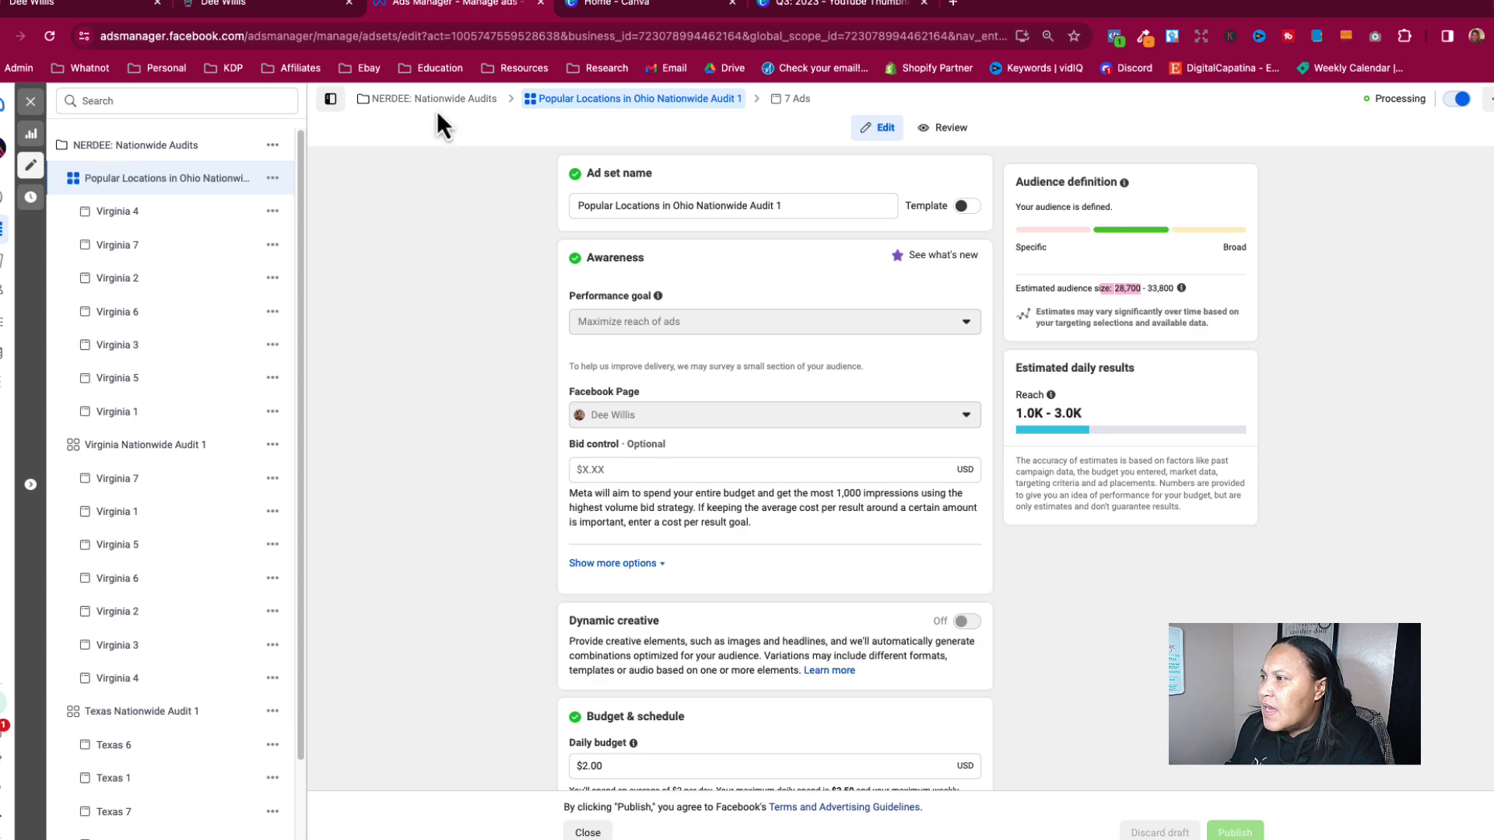
pyautogui.click(31, 102)
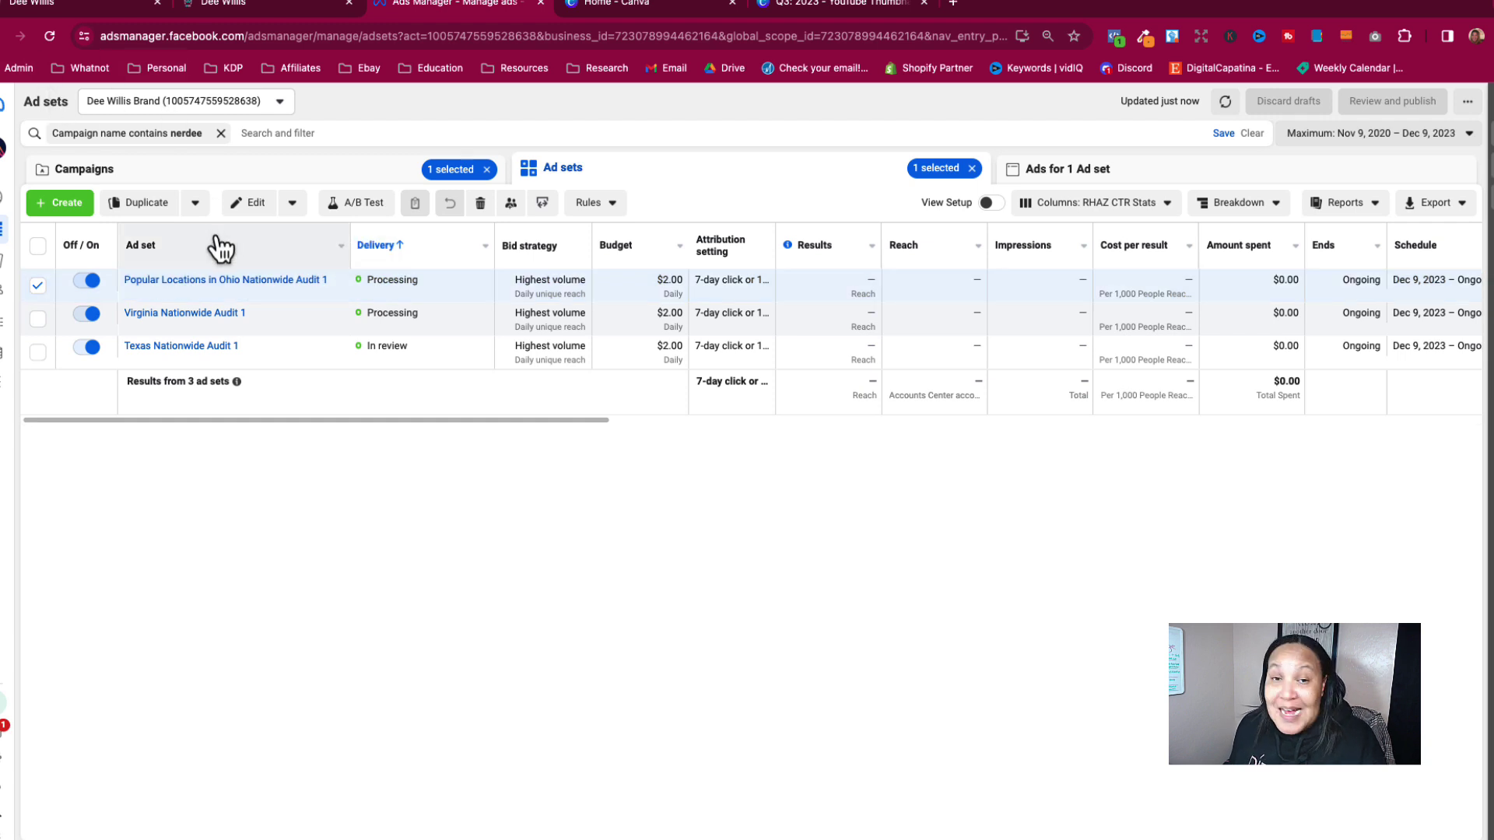
# Switch to NERDEE, close the duplicate browser tab and refresh the Facebook Ads report.
pyautogui.click(105, 10)
pyautogui.click(225, 6)
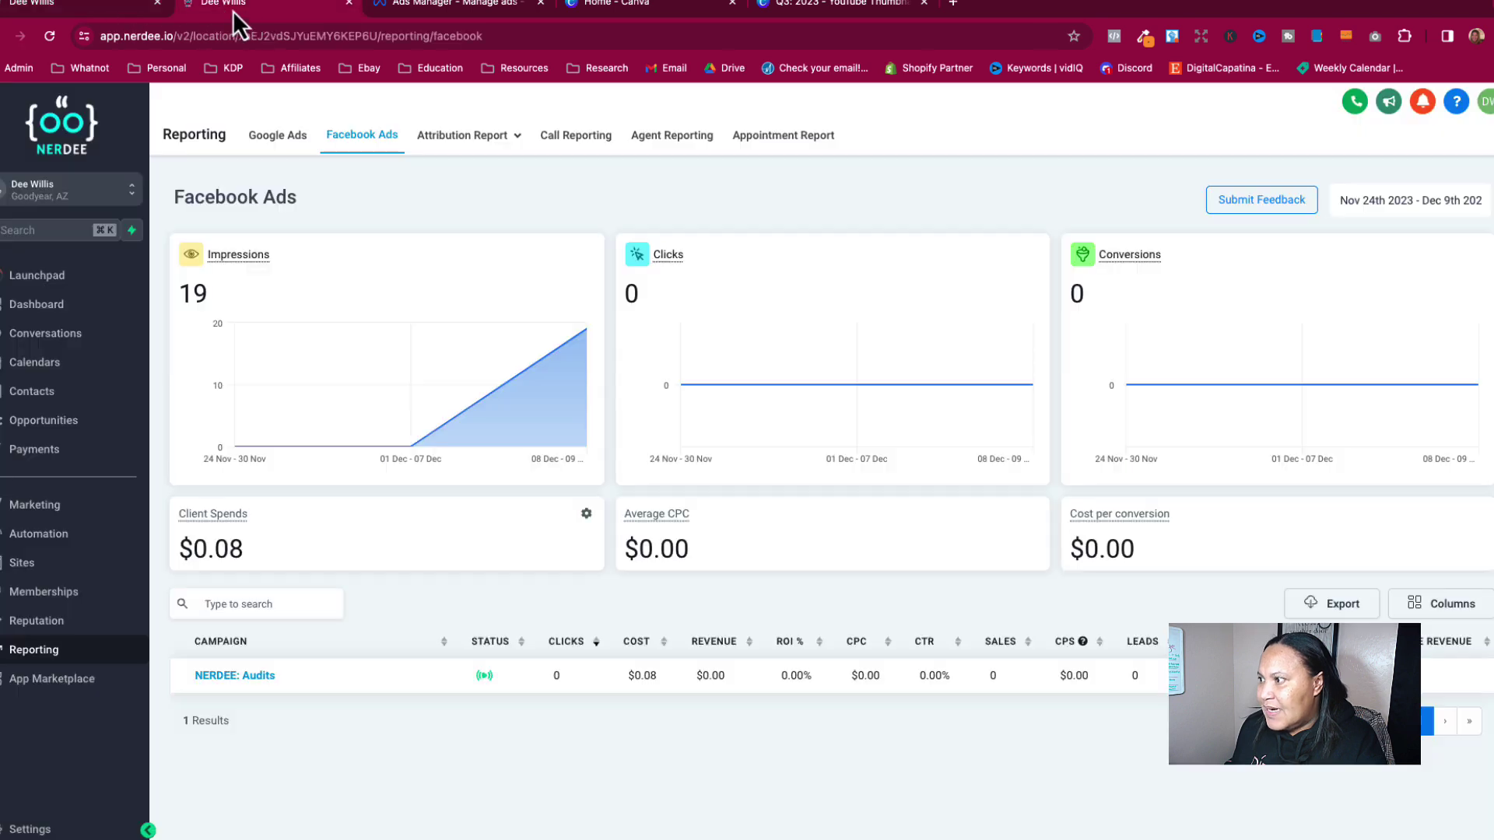
pyautogui.click(157, 3)
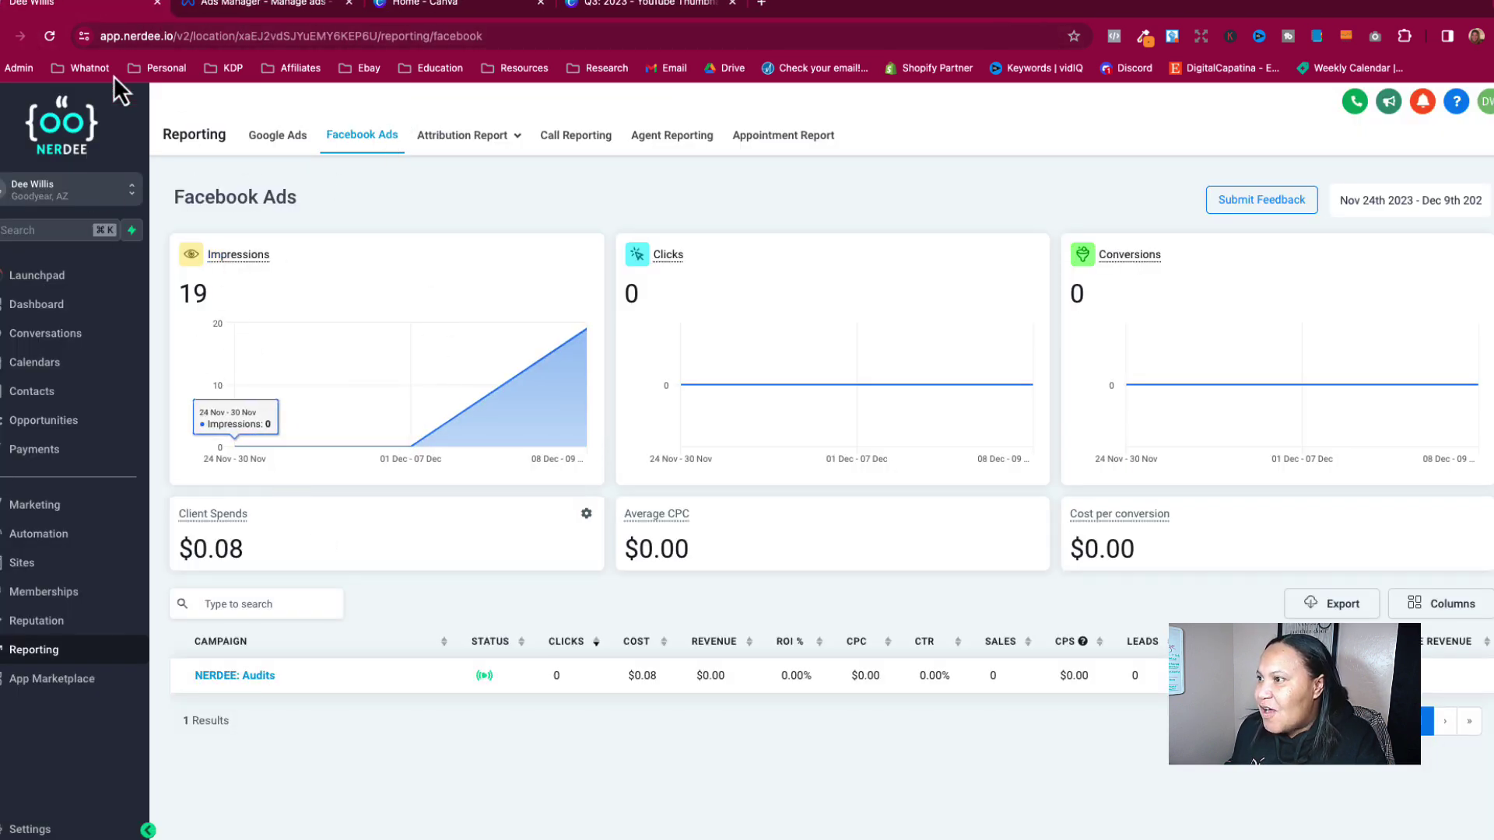
pyautogui.click(54, 42)
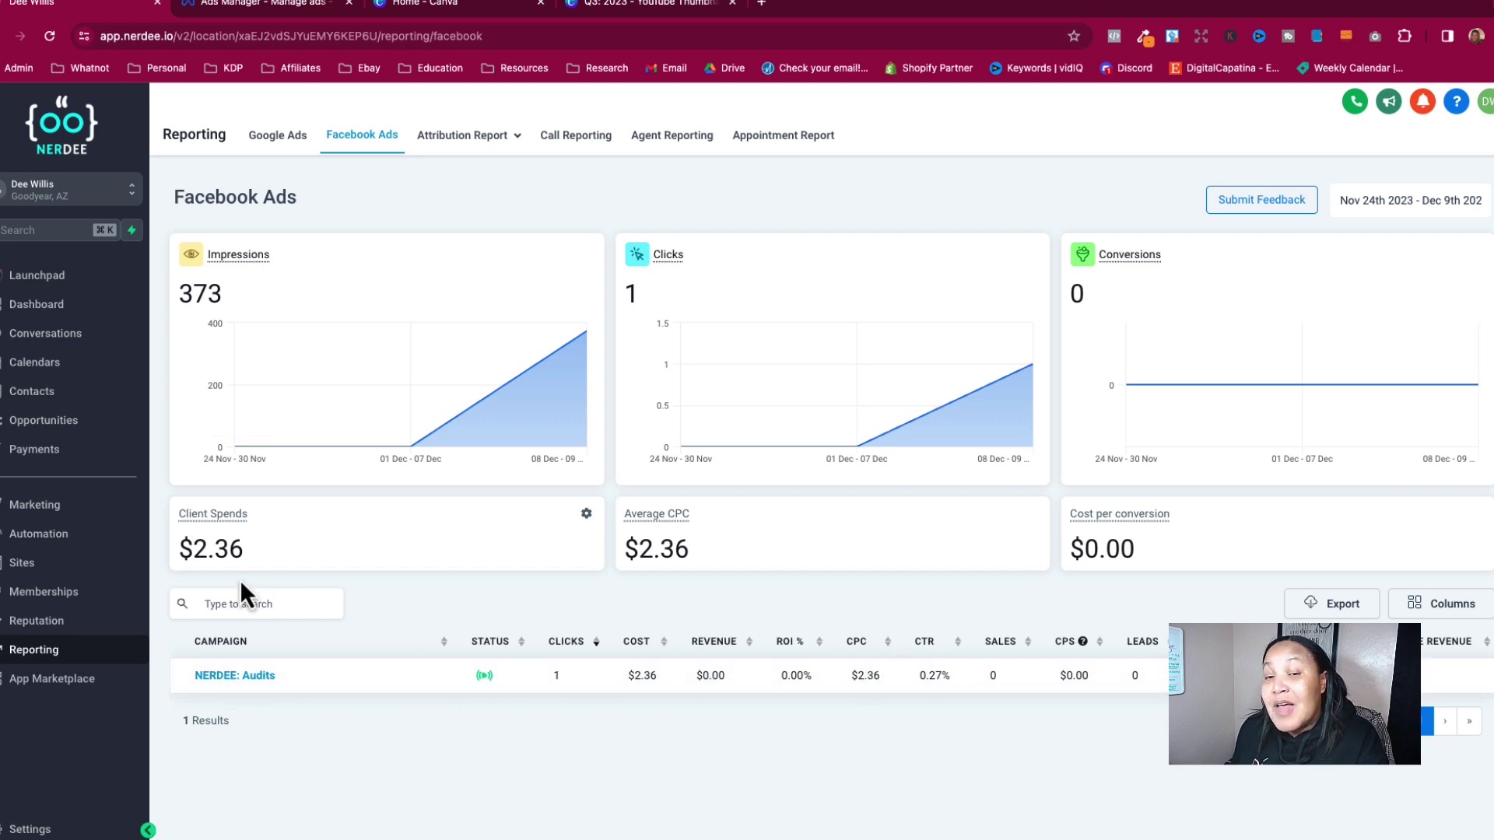
# Switch to Ads Manager and list the ad sets of NERDEE: Audits, followed by those of NERDEE: Nationwide Audits.
pyautogui.click(239, 11)
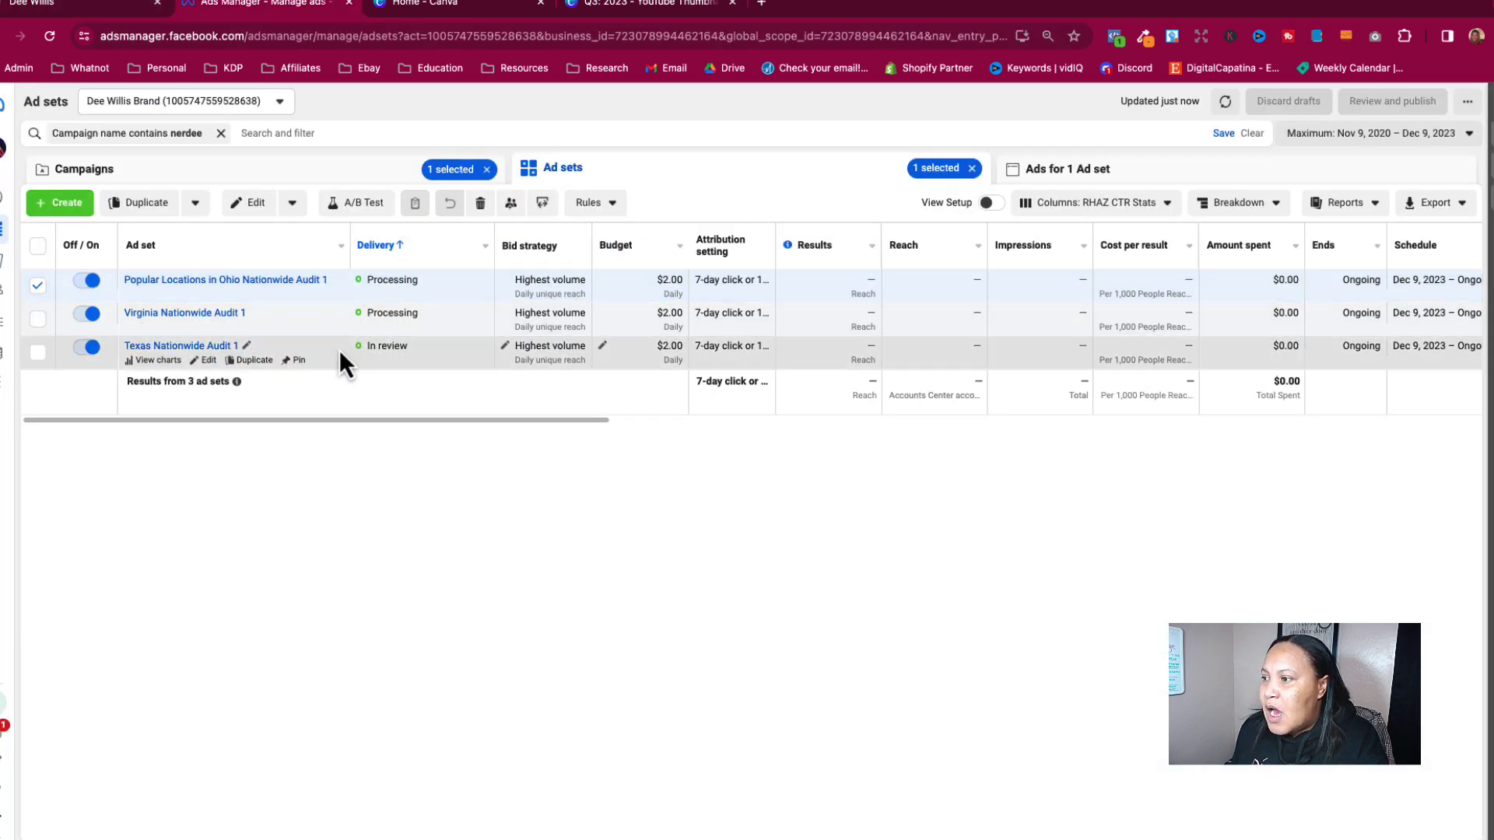
pyautogui.click(257, 175)
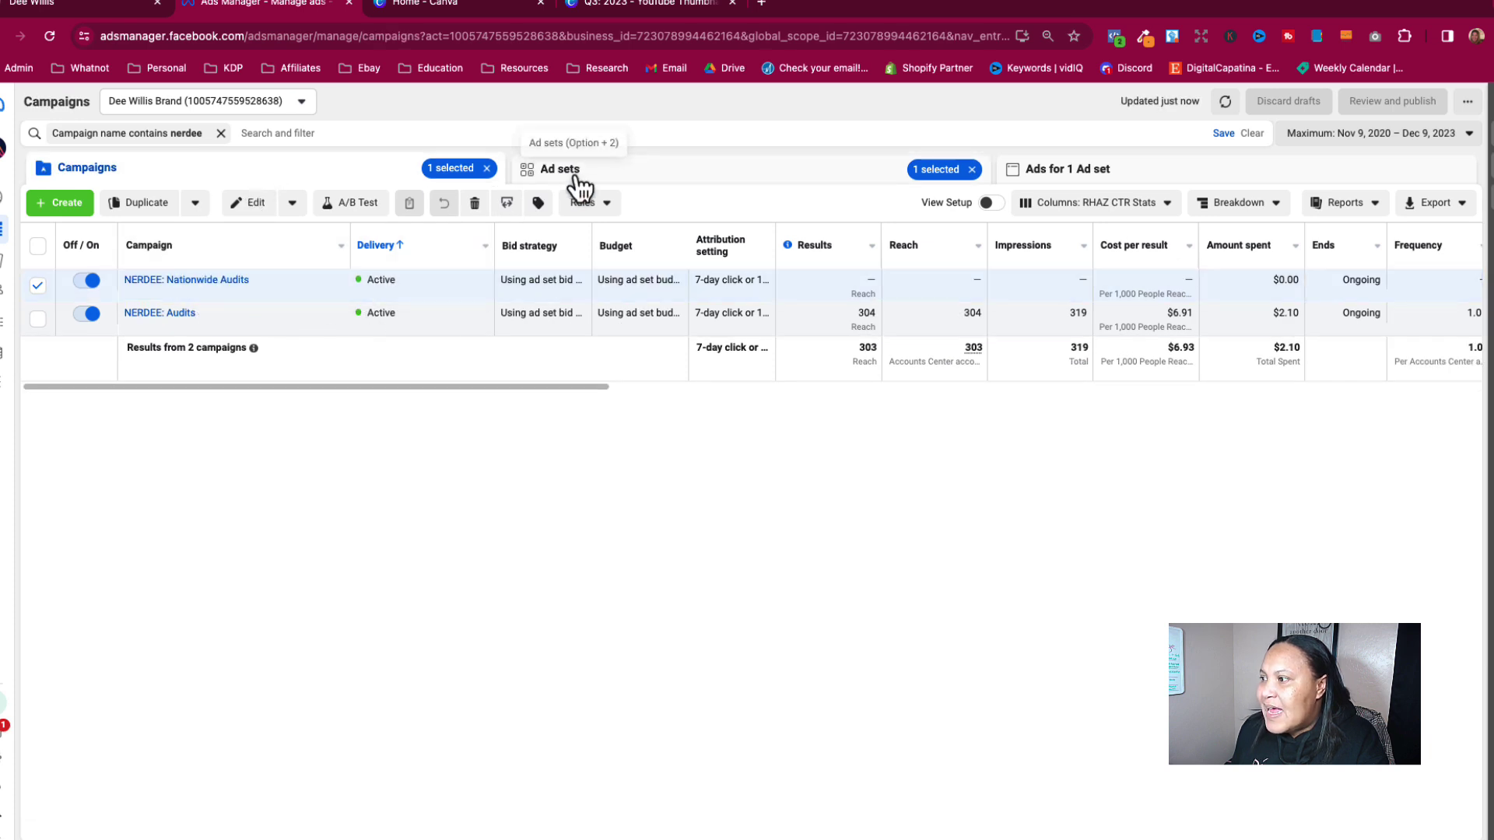
pyautogui.click(37, 286)
pyautogui.click(43, 319)
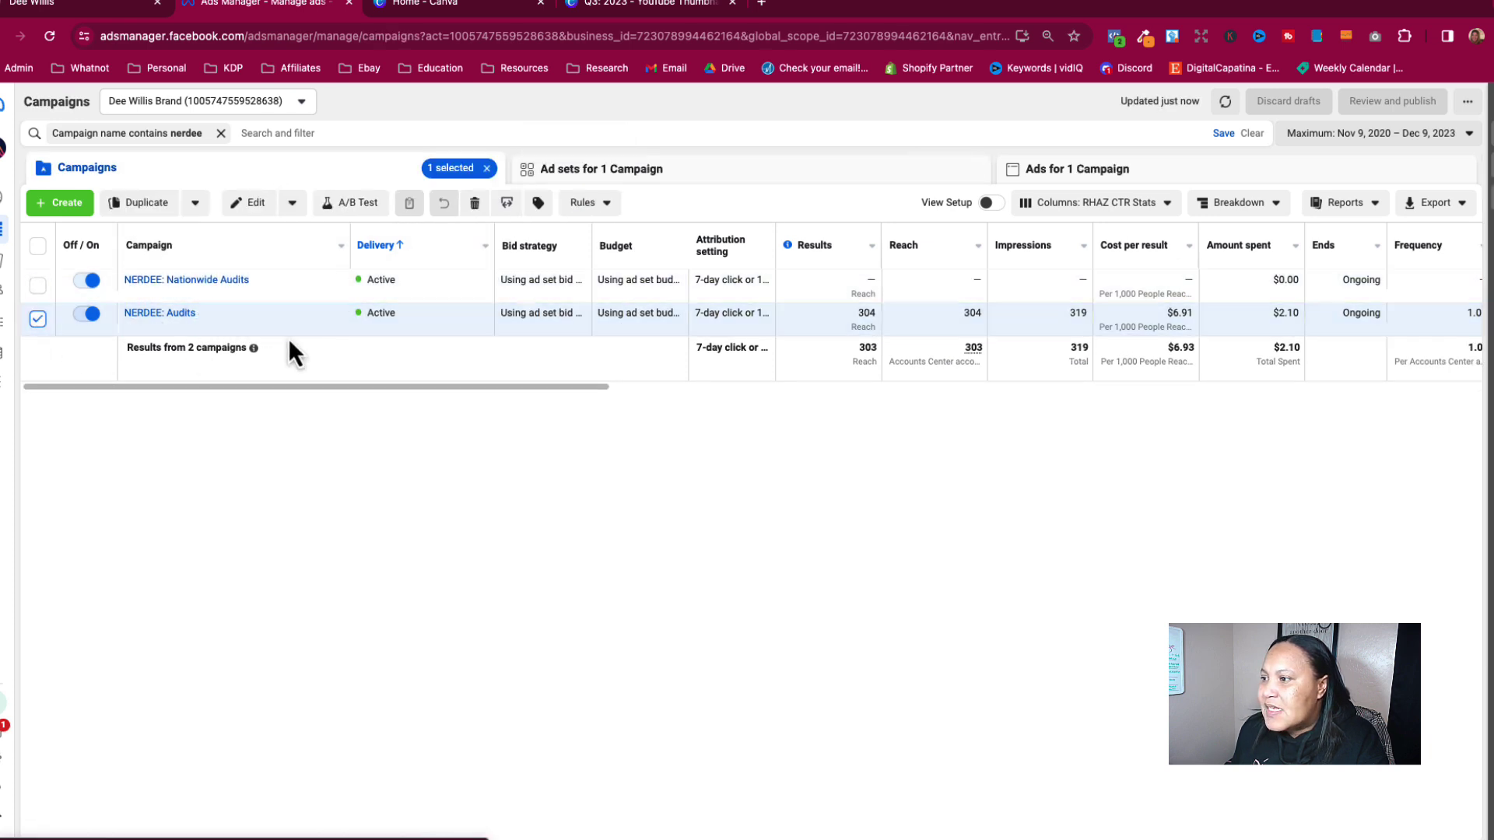
pyautogui.click(692, 184)
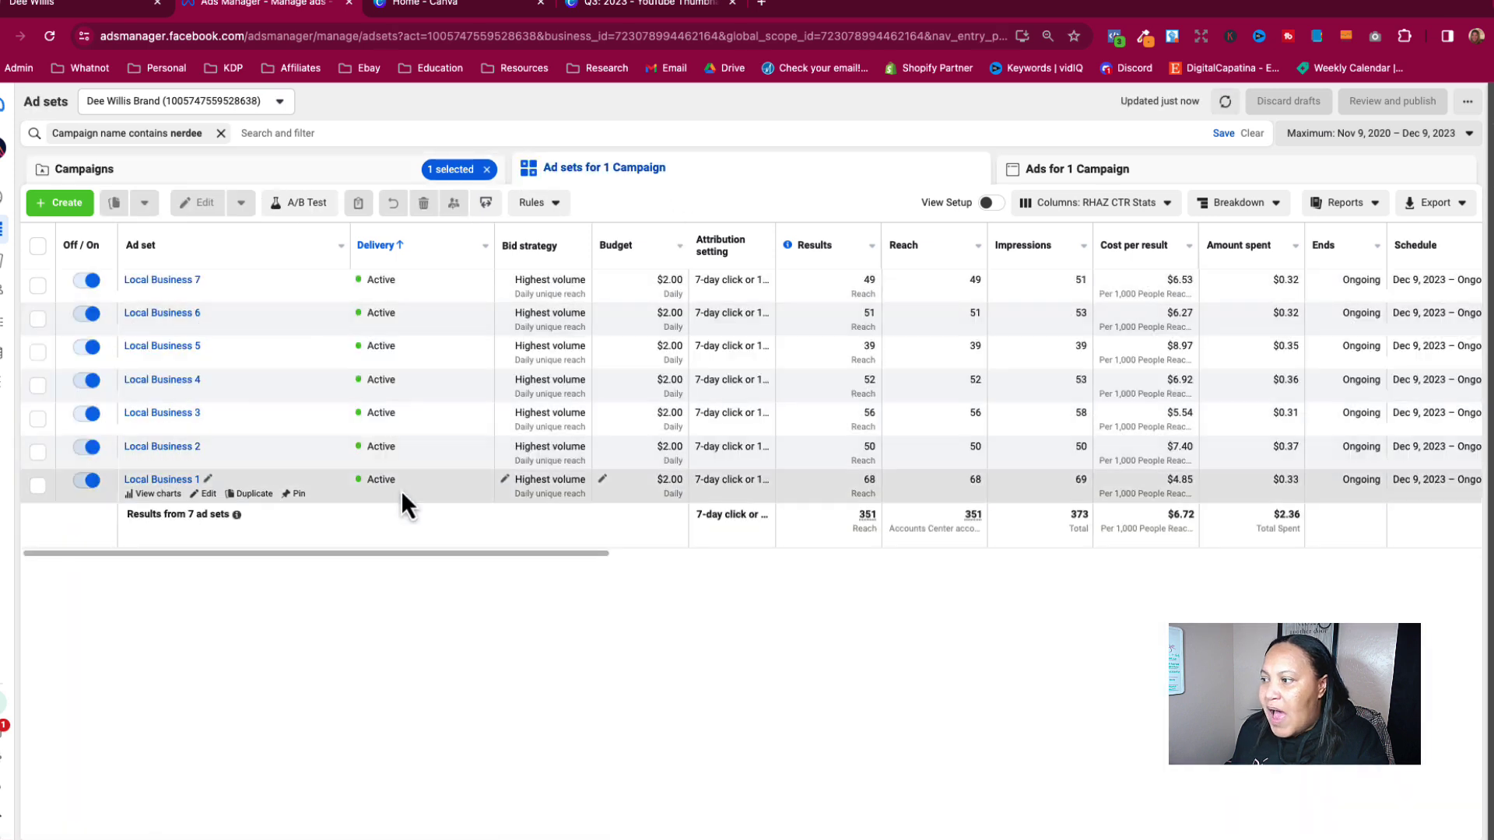
pyautogui.click(249, 179)
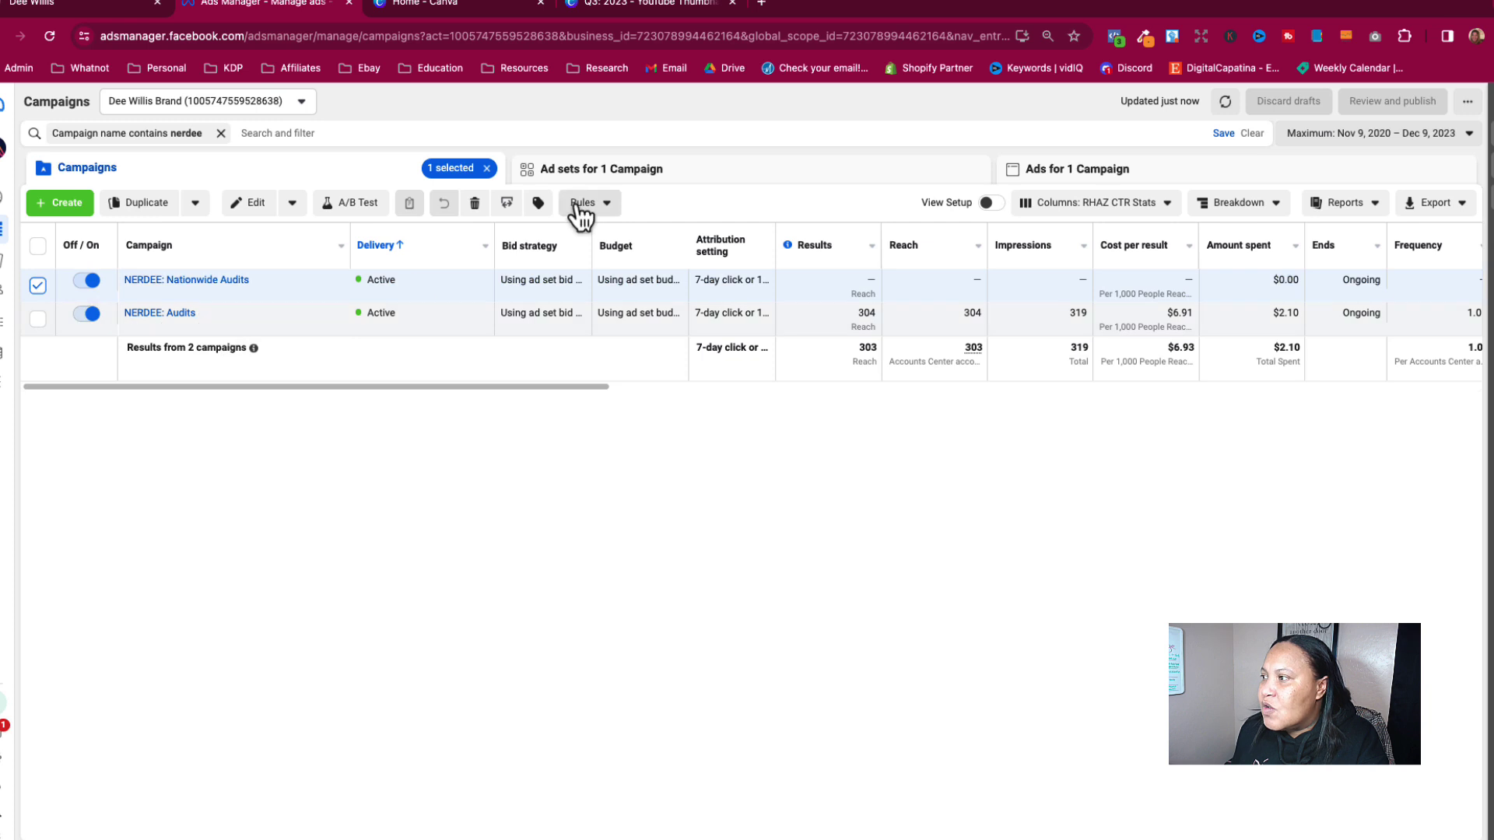
pyautogui.click(608, 177)
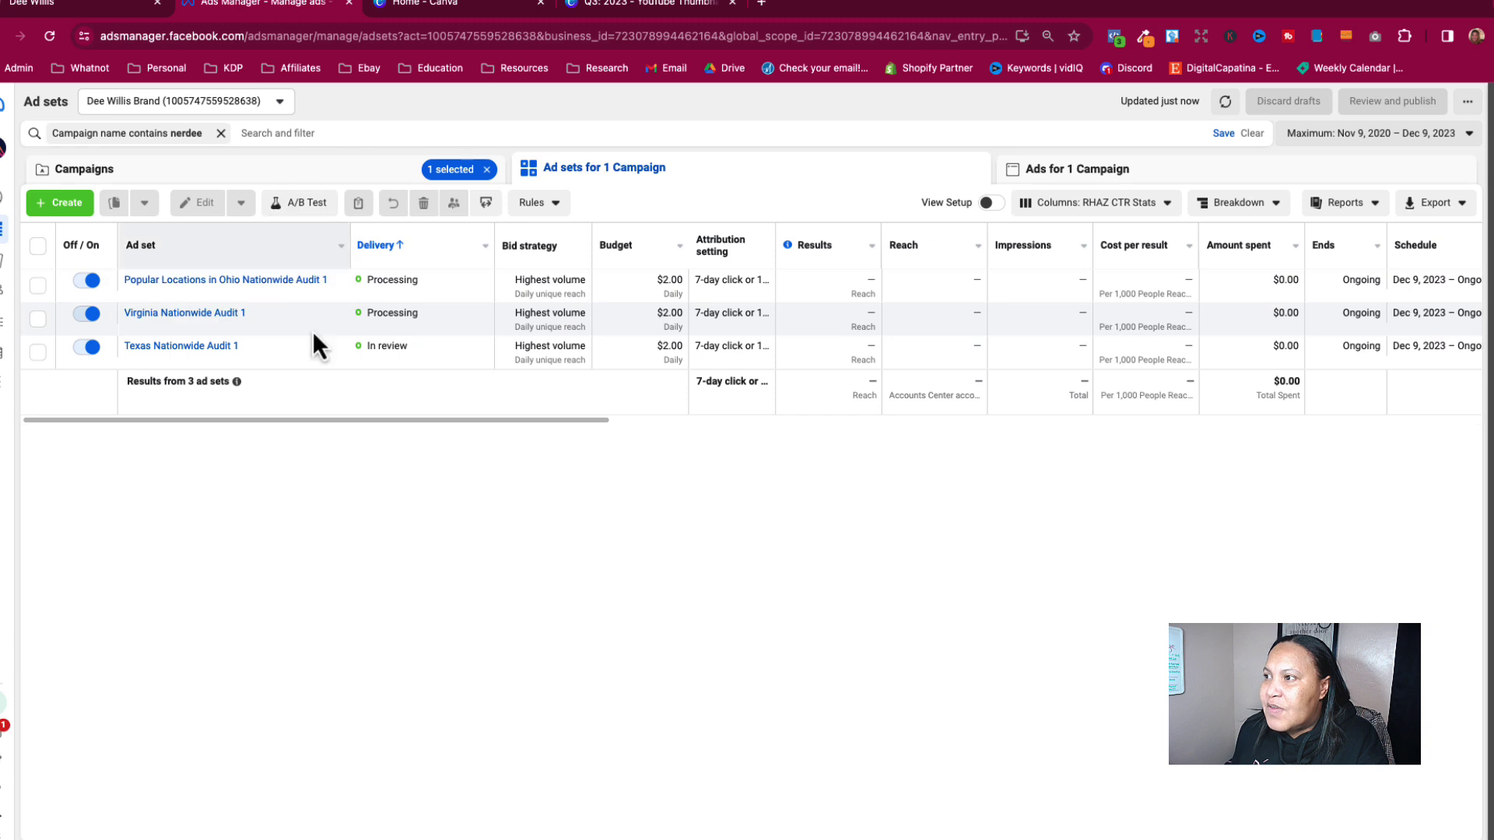
# Switch to NERDEE, check the Automation Consultations opportunities pipeline and reopen the Facebook Ads report.
pyautogui.click(47, 3)
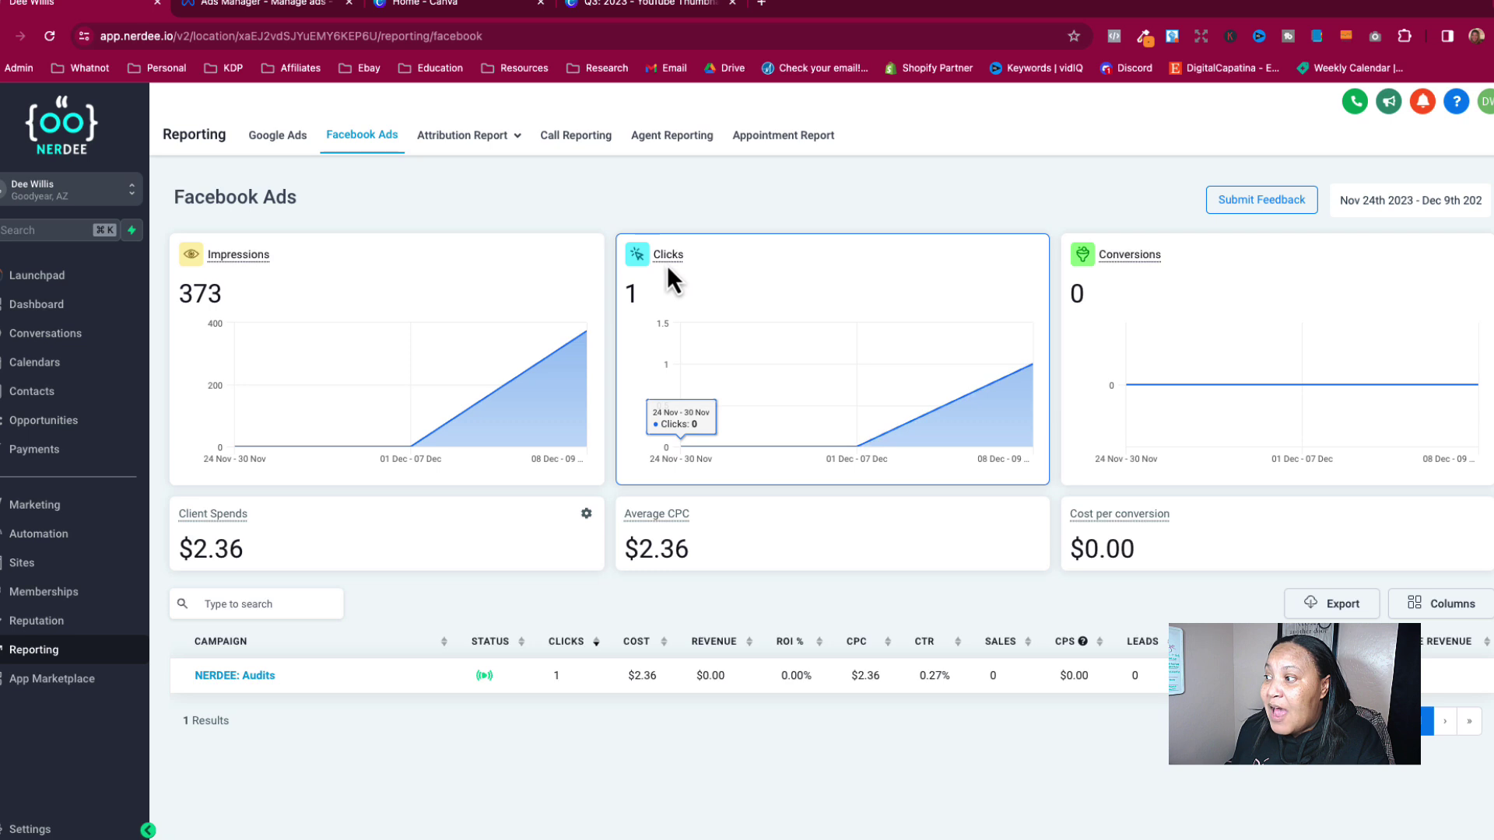
pyautogui.moveTo(658, 260)
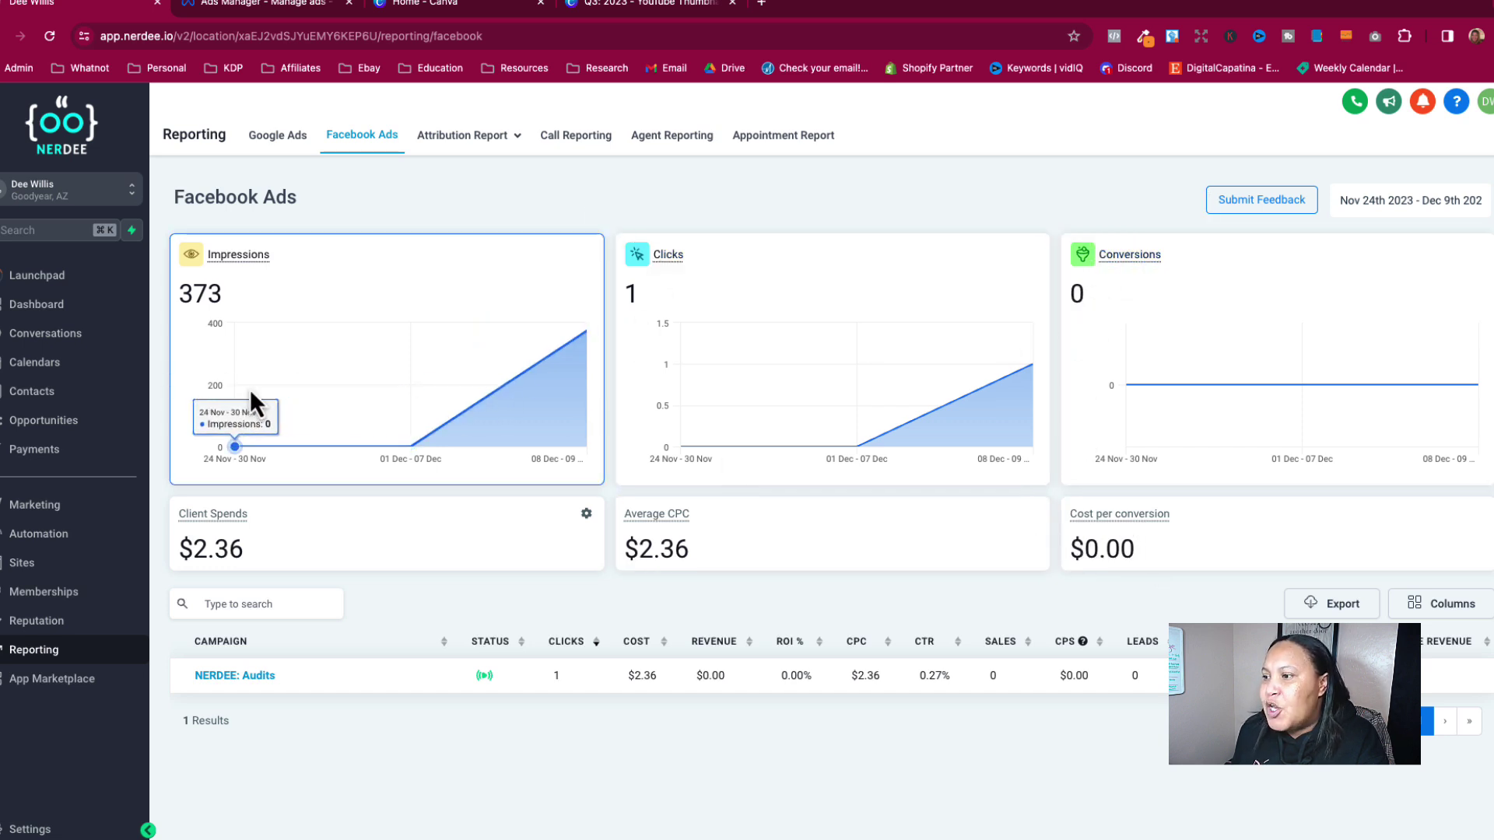
pyautogui.click(37, 430)
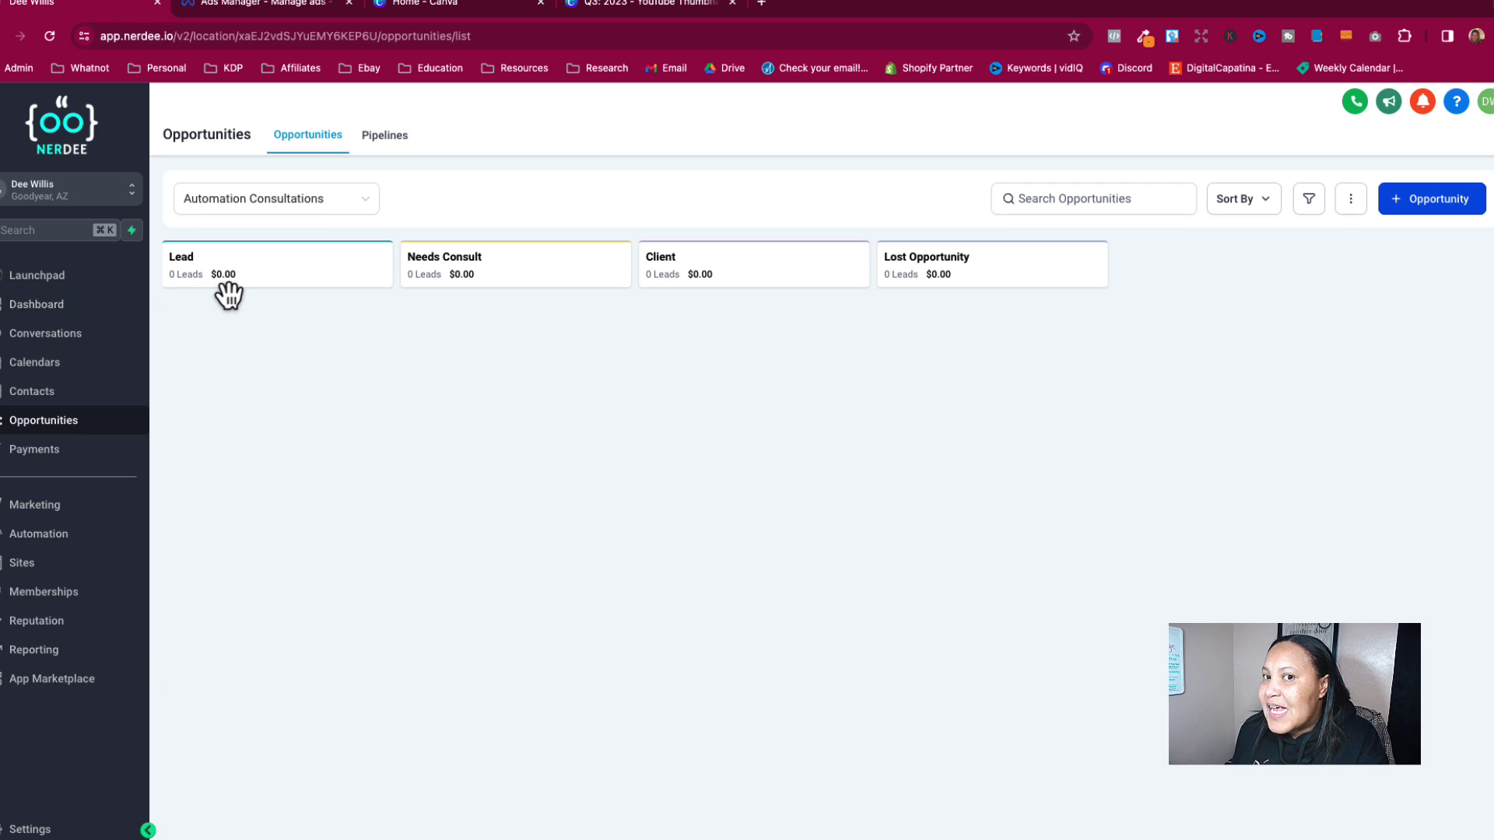
pyautogui.click(42, 310)
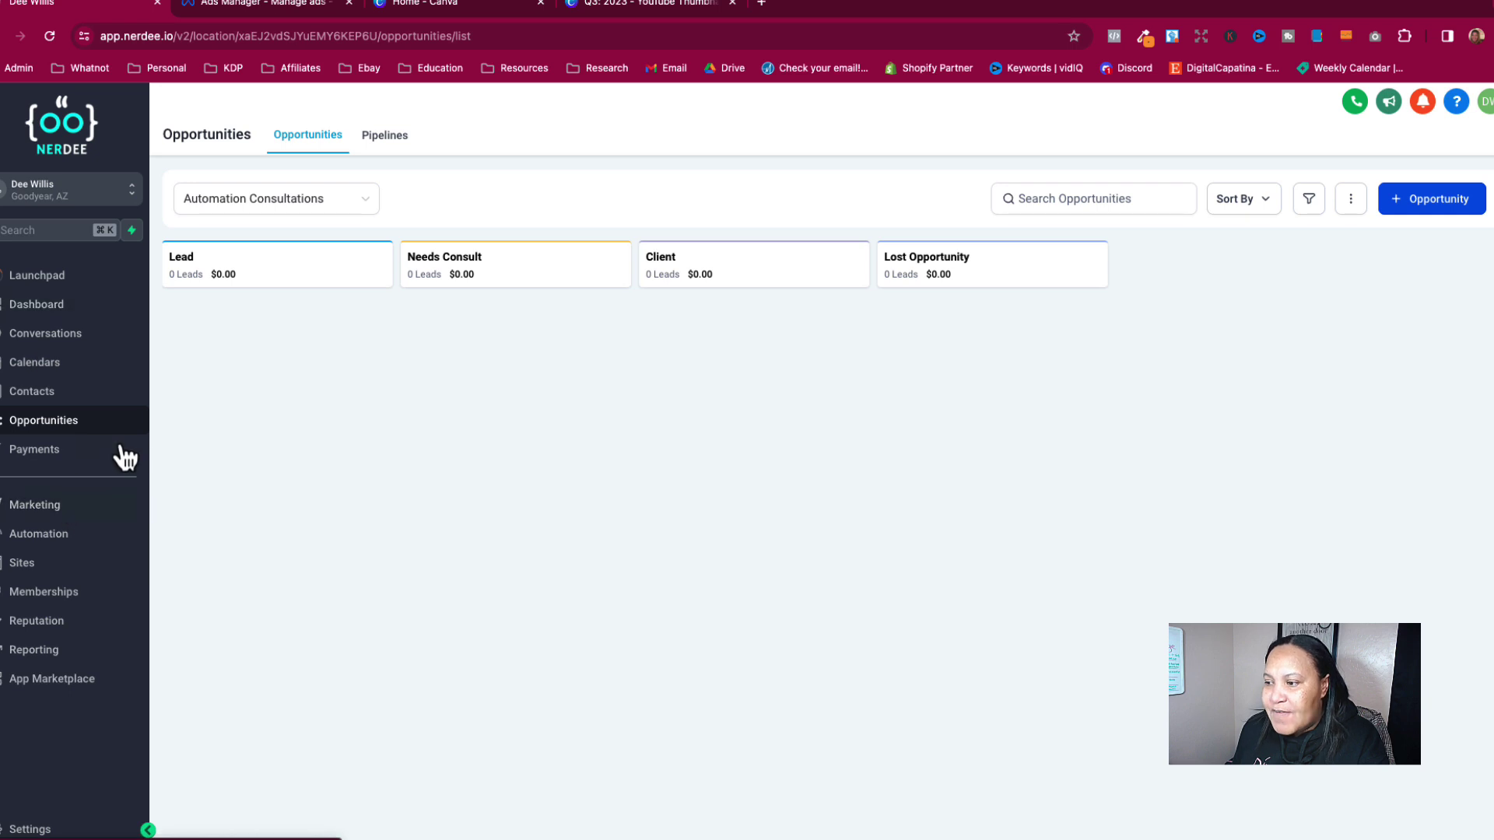
pyautogui.click(40, 652)
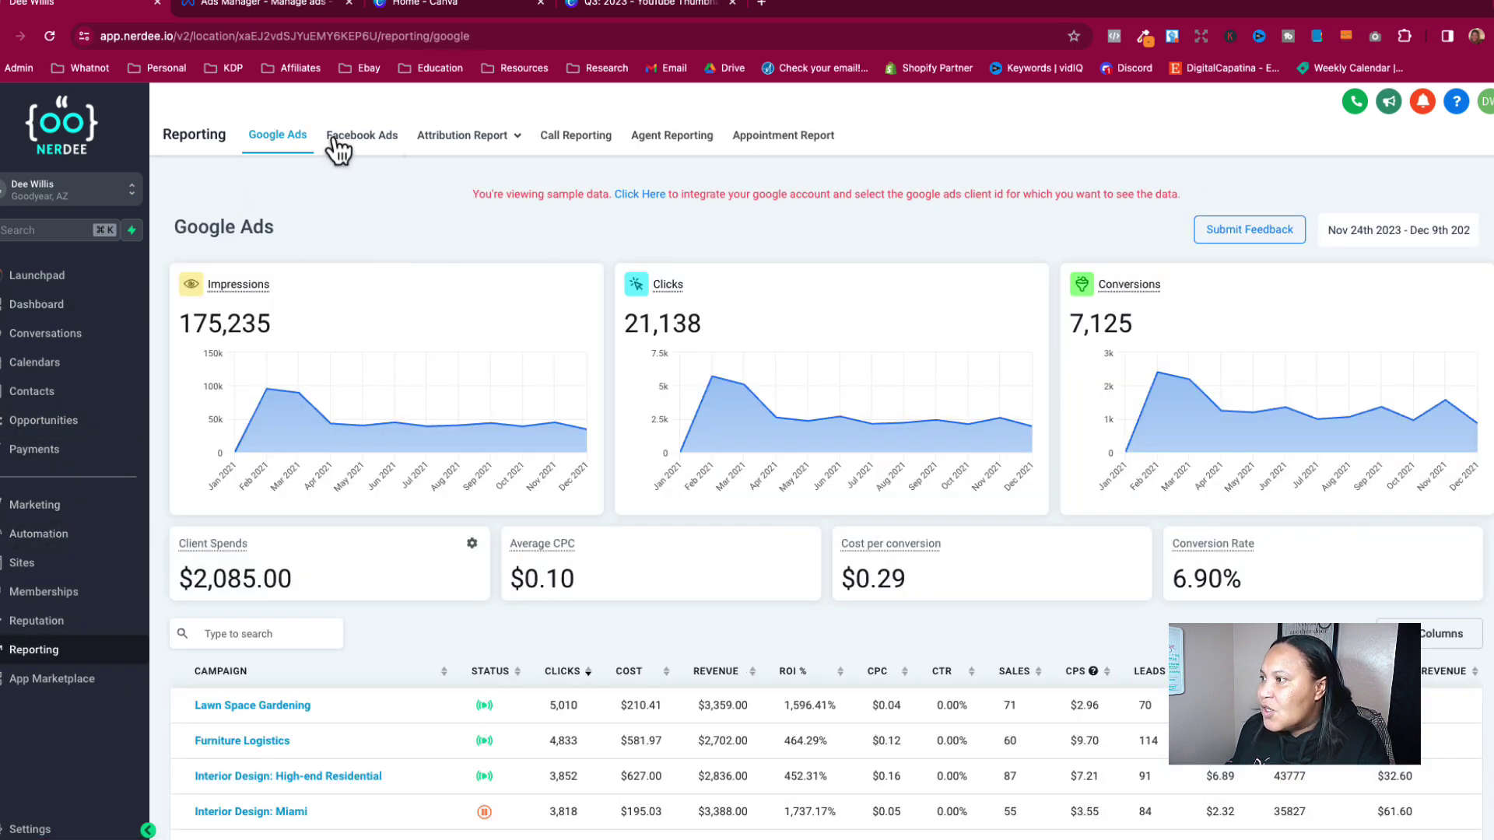
pyautogui.click(333, 141)
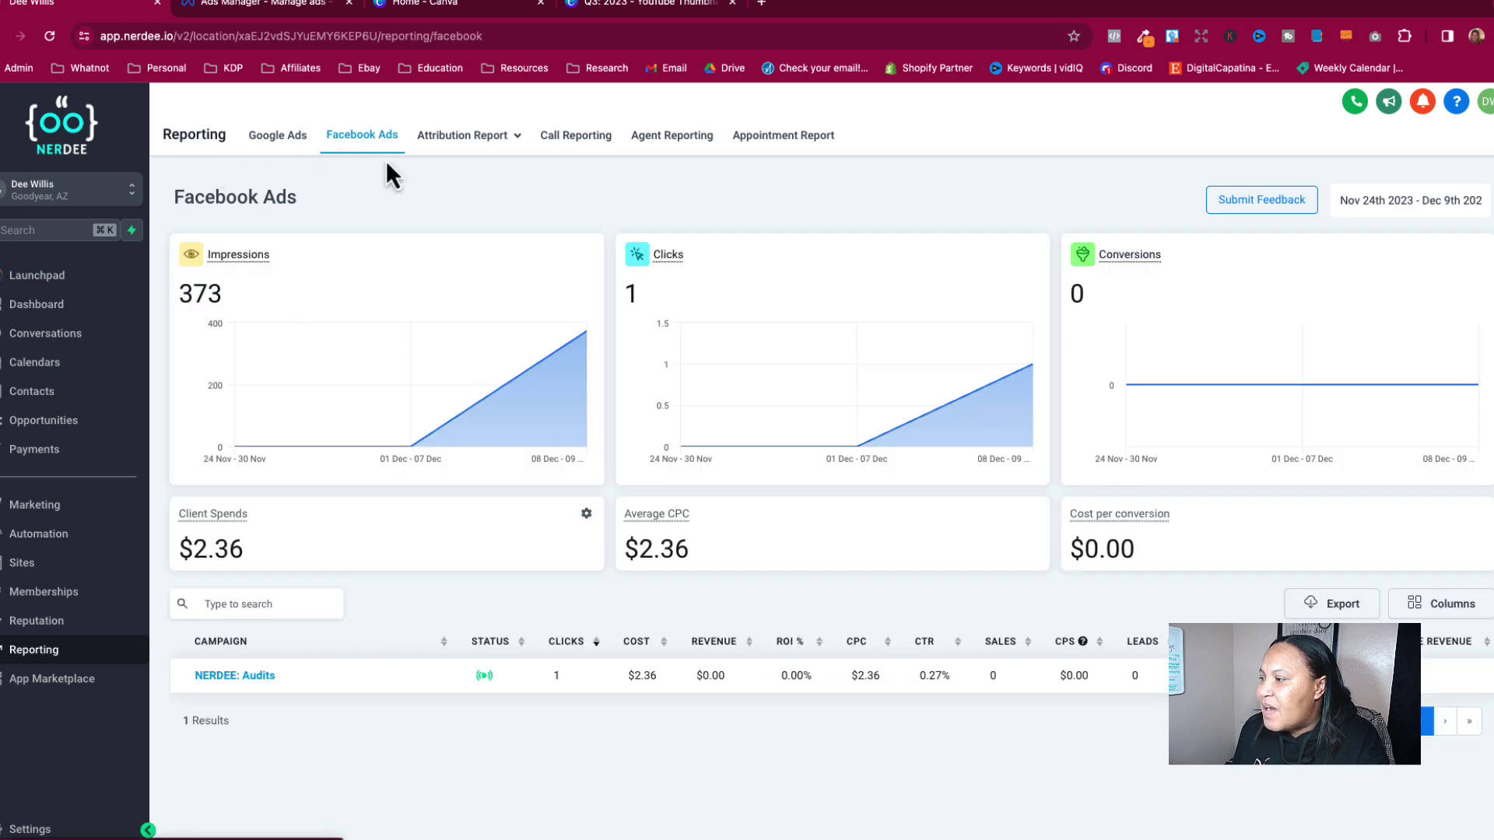